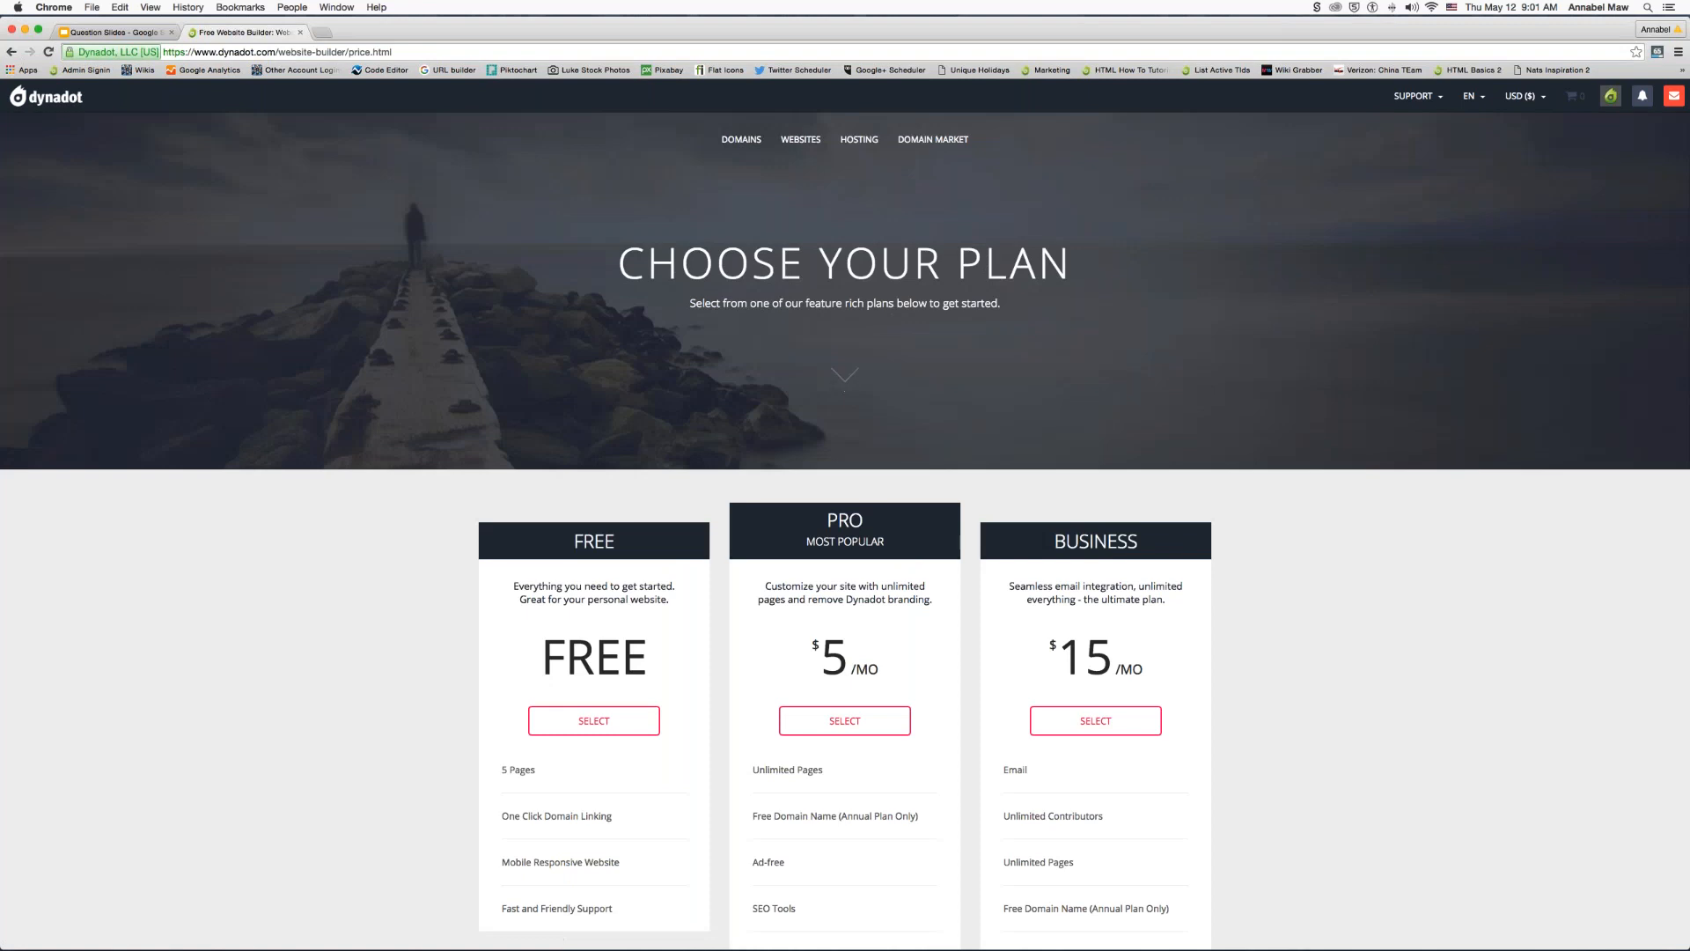
- Review the Free, Pro and Business website plans and select the Free plan
scroll(593, 467, "down", 5)
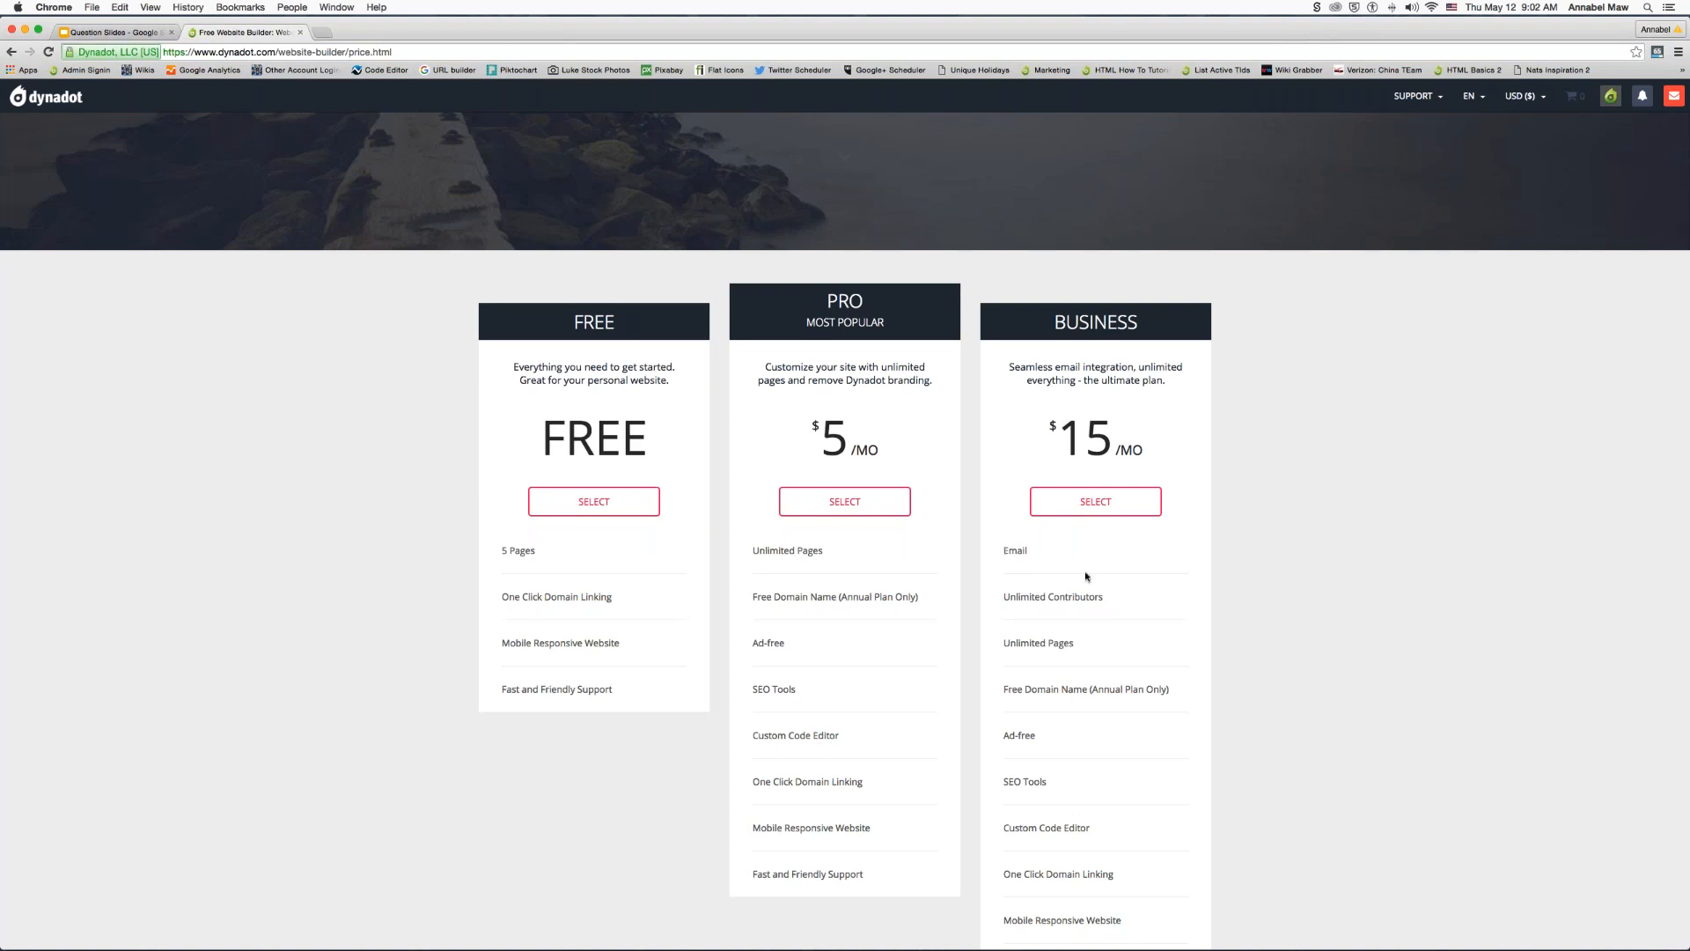
scroll(1078, 593, "up", 1)
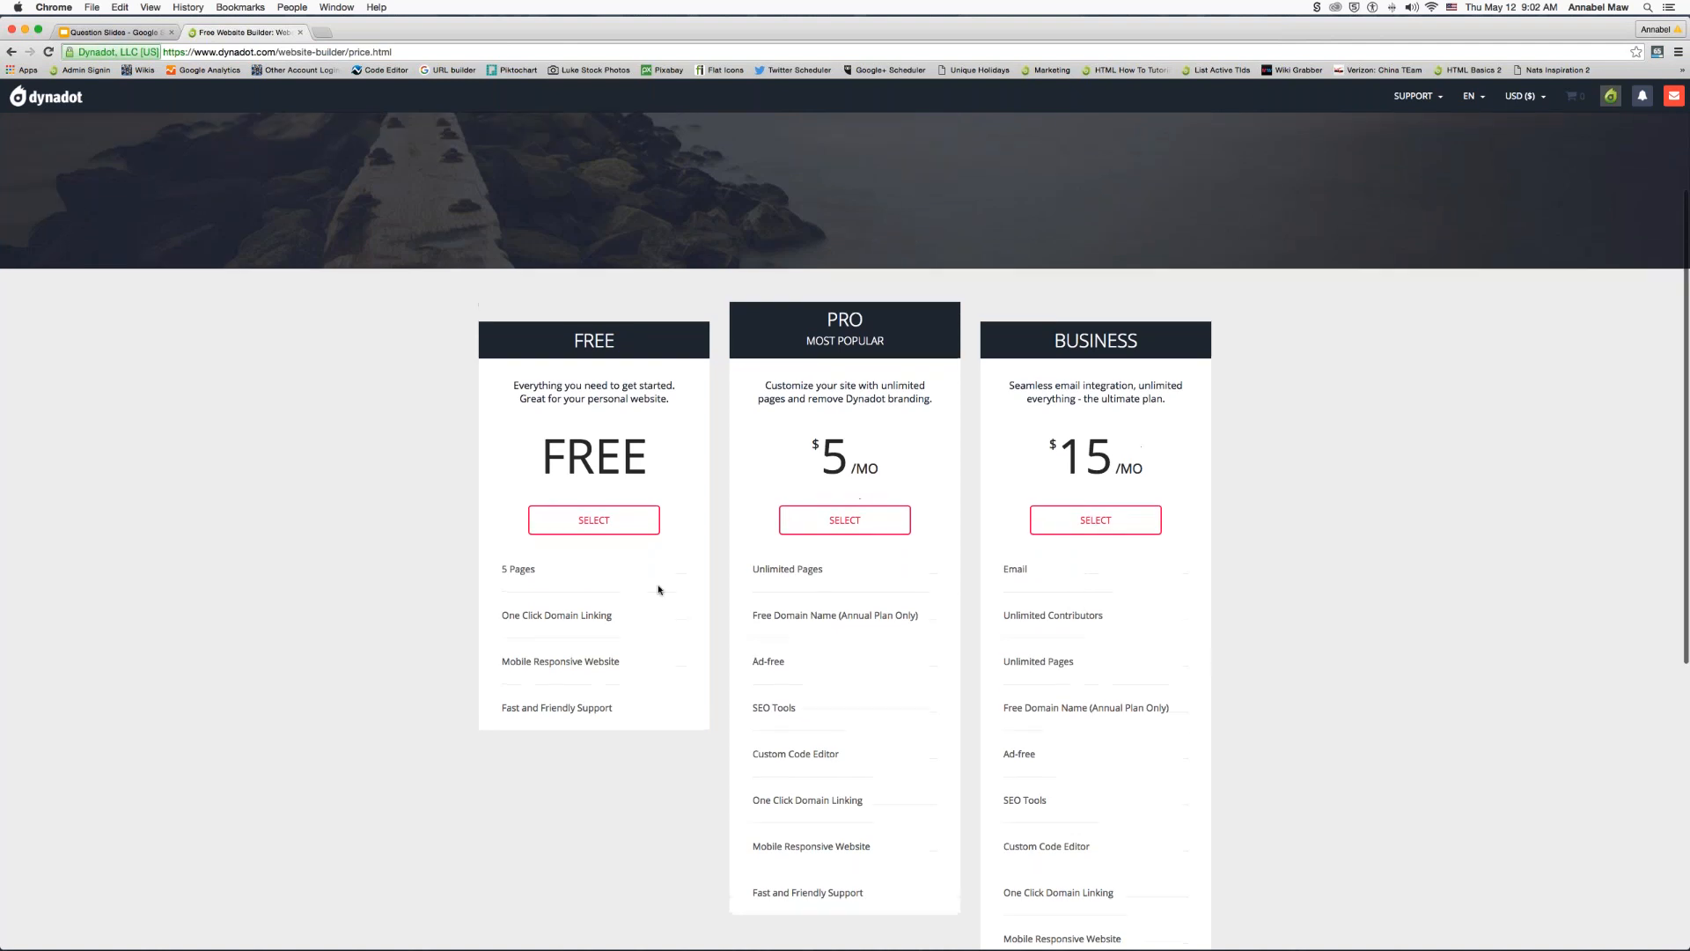
scroll(659, 585, "up", 1)
left_click(594, 527)
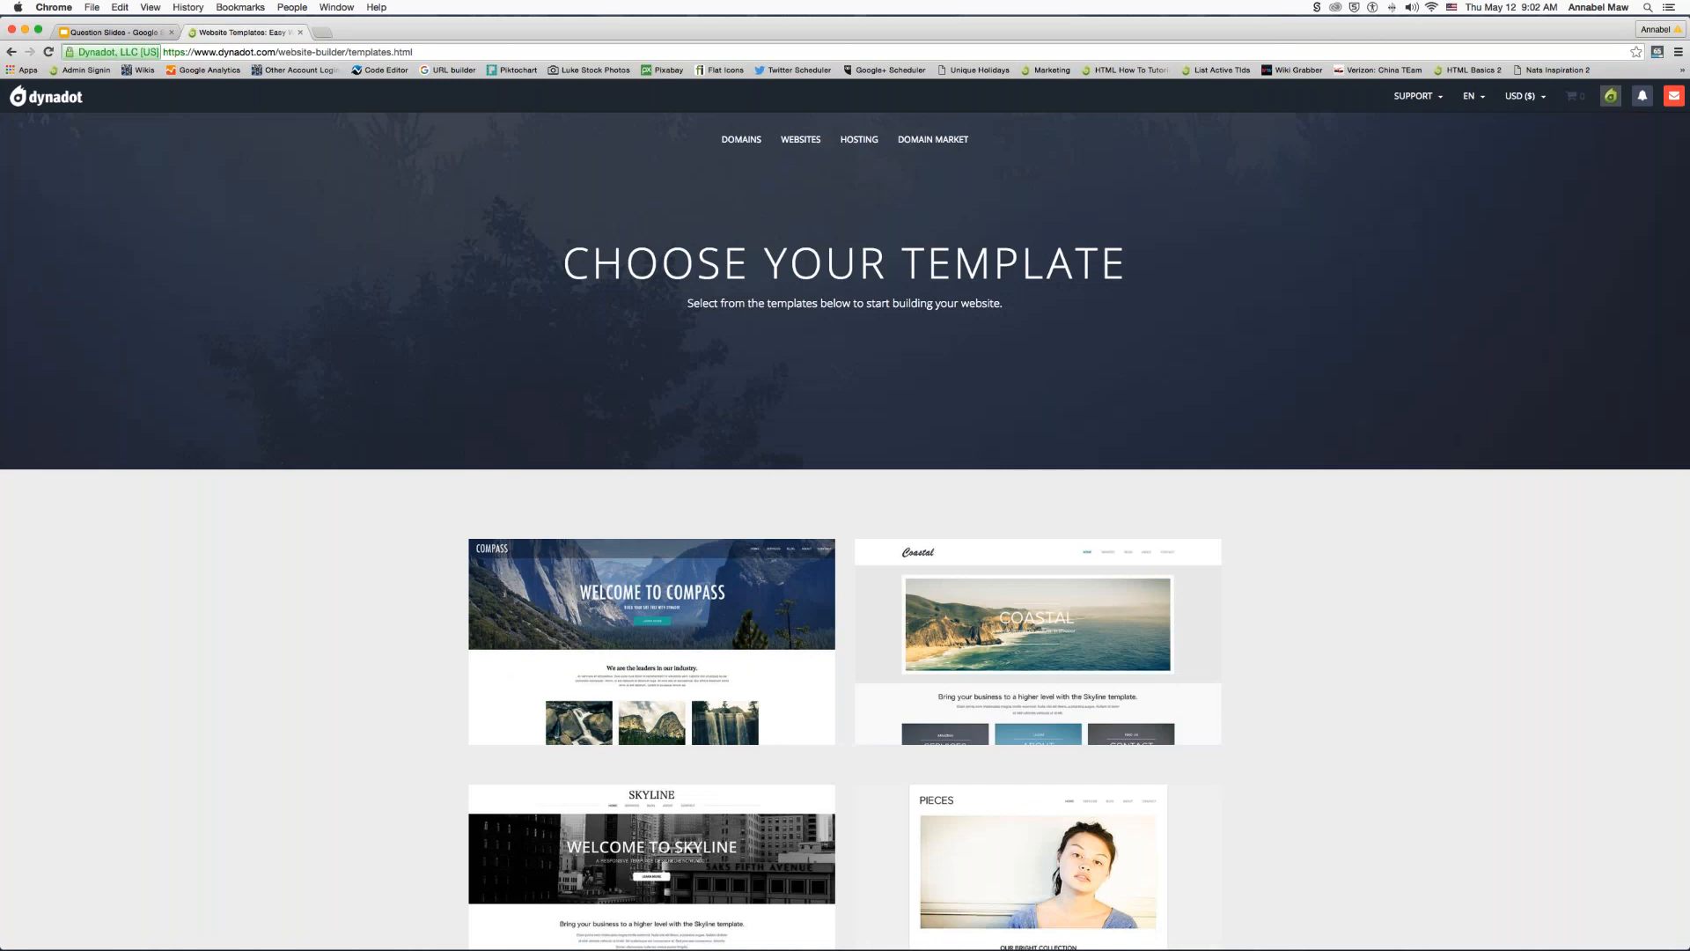
- Start a new website from the Compass template and choose the Basic free plan for it
scroll(595, 545, "down", 1)
mouse_move(613, 577)
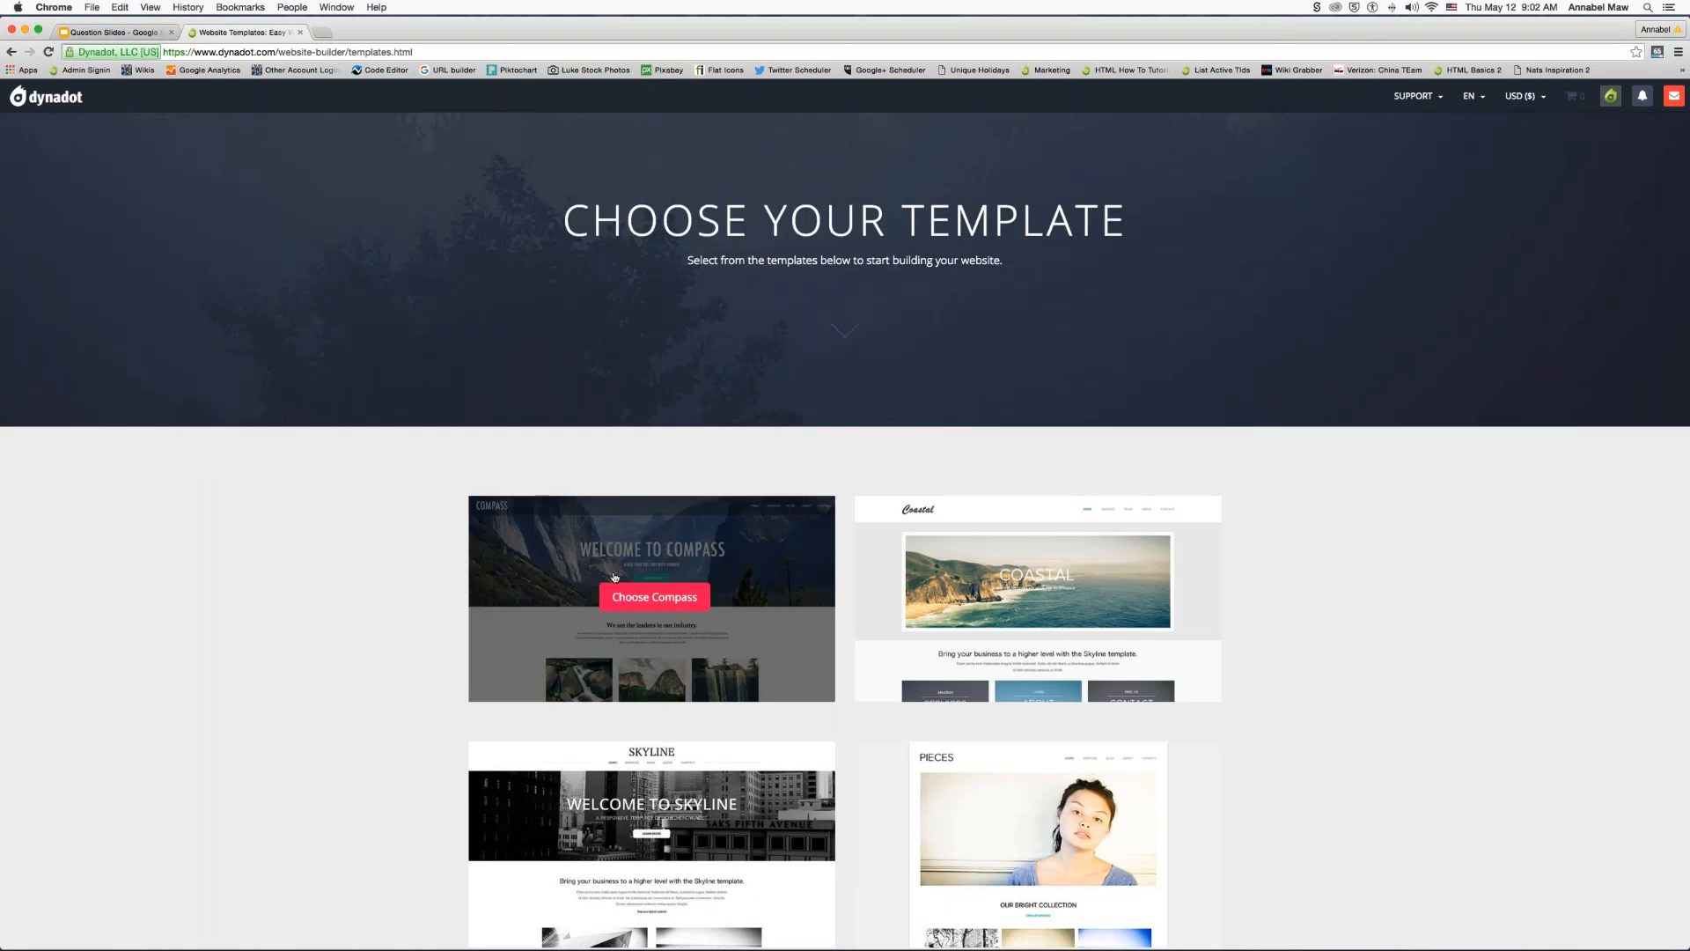
left_click(699, 603)
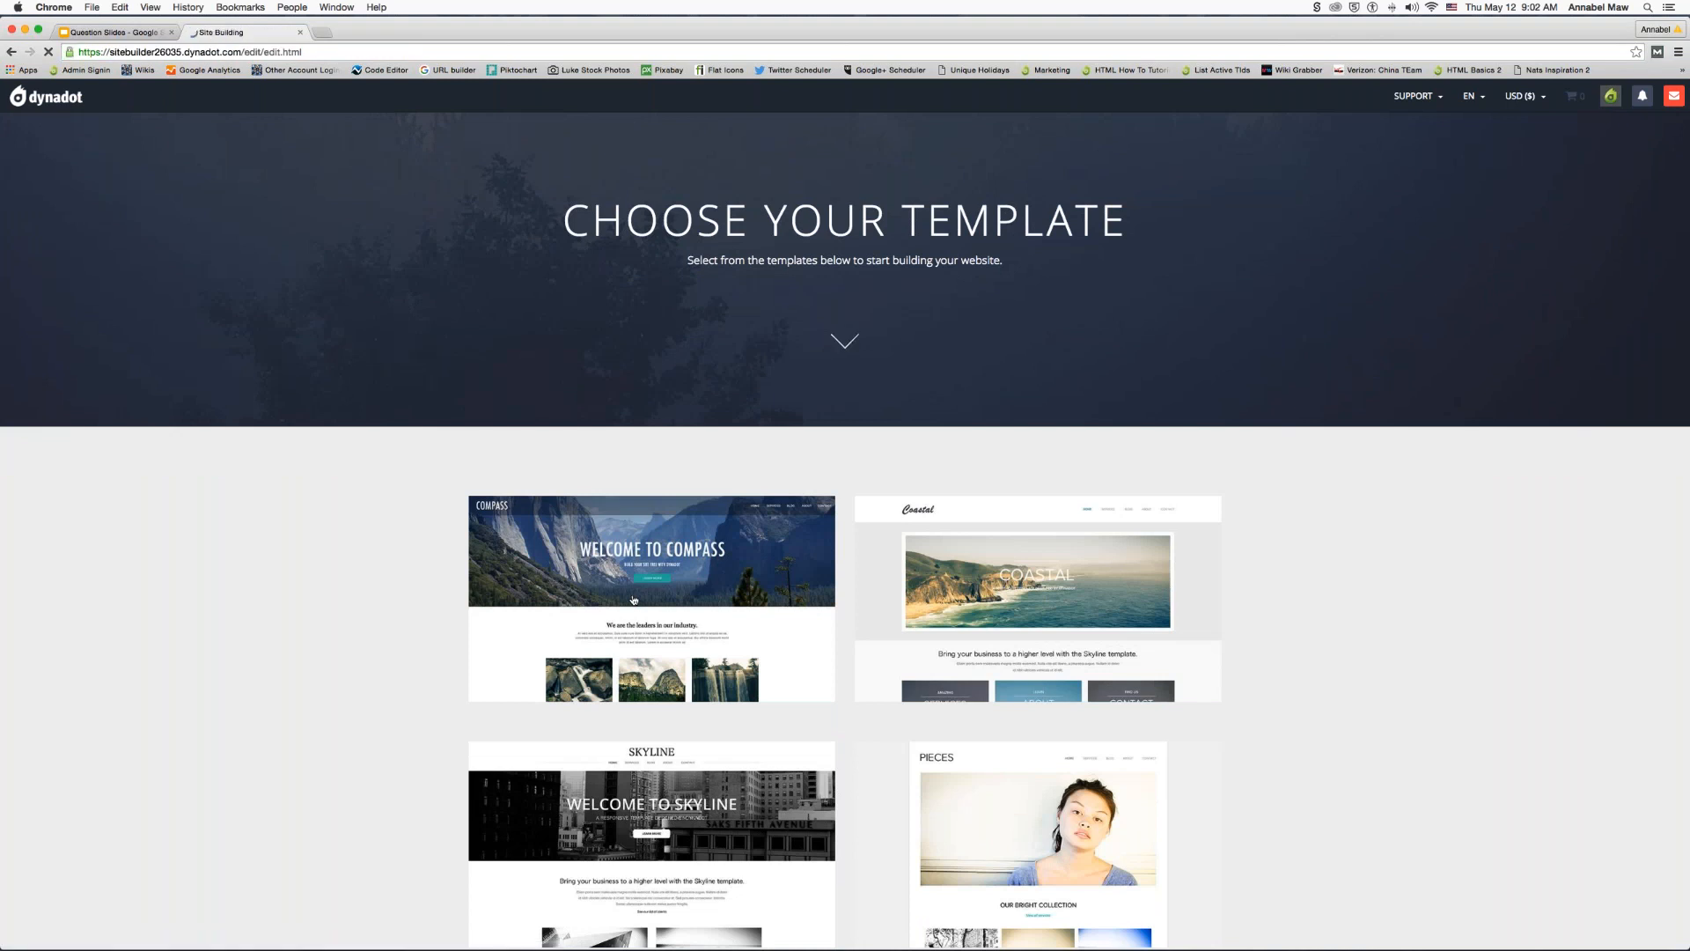
left_click(633, 600)
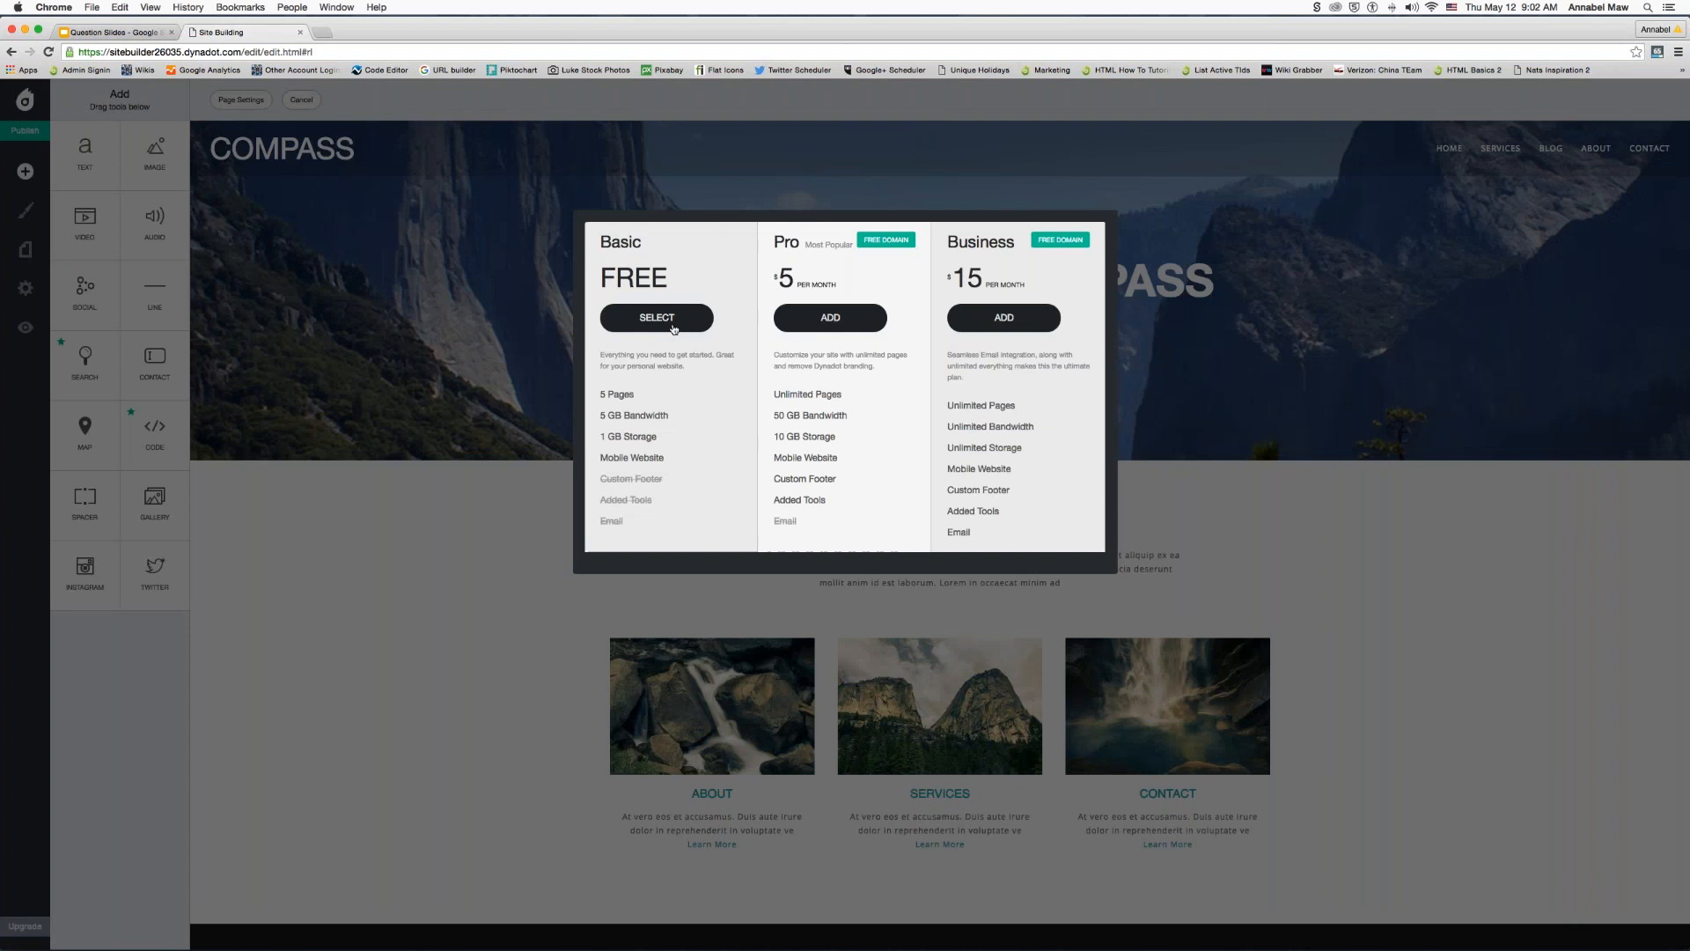
left_click(673, 318)
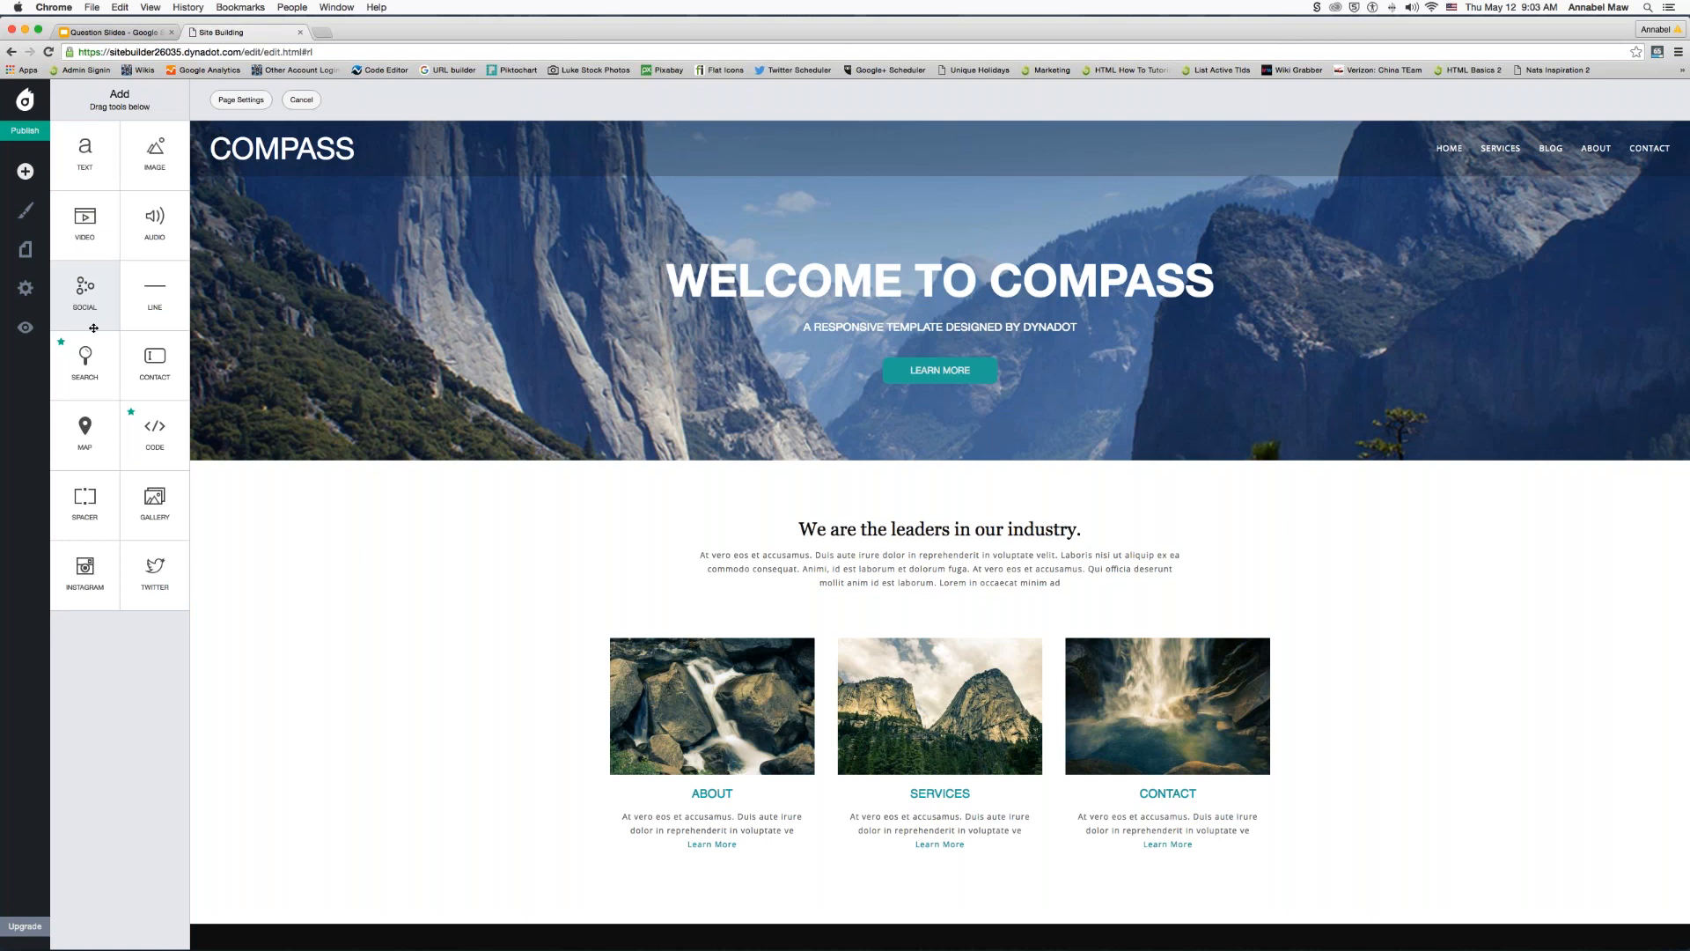
- Look through the site builder's style options, page list and site settings, and return to the tools for adding content
left_click(26, 214)
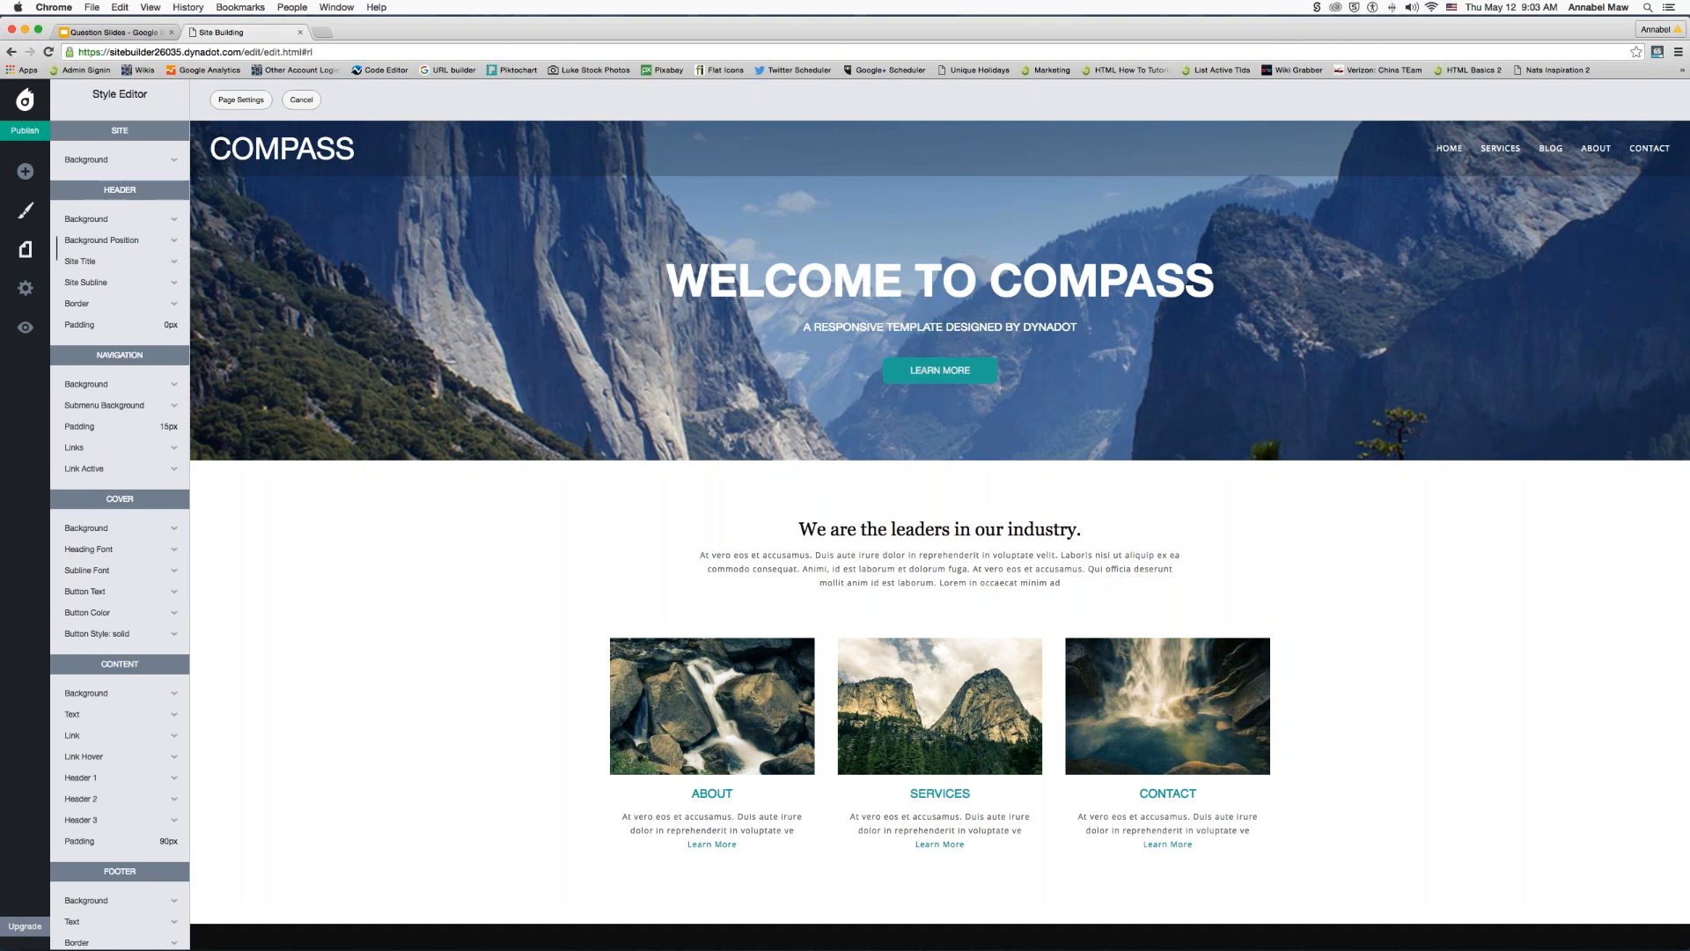
left_click(25, 249)
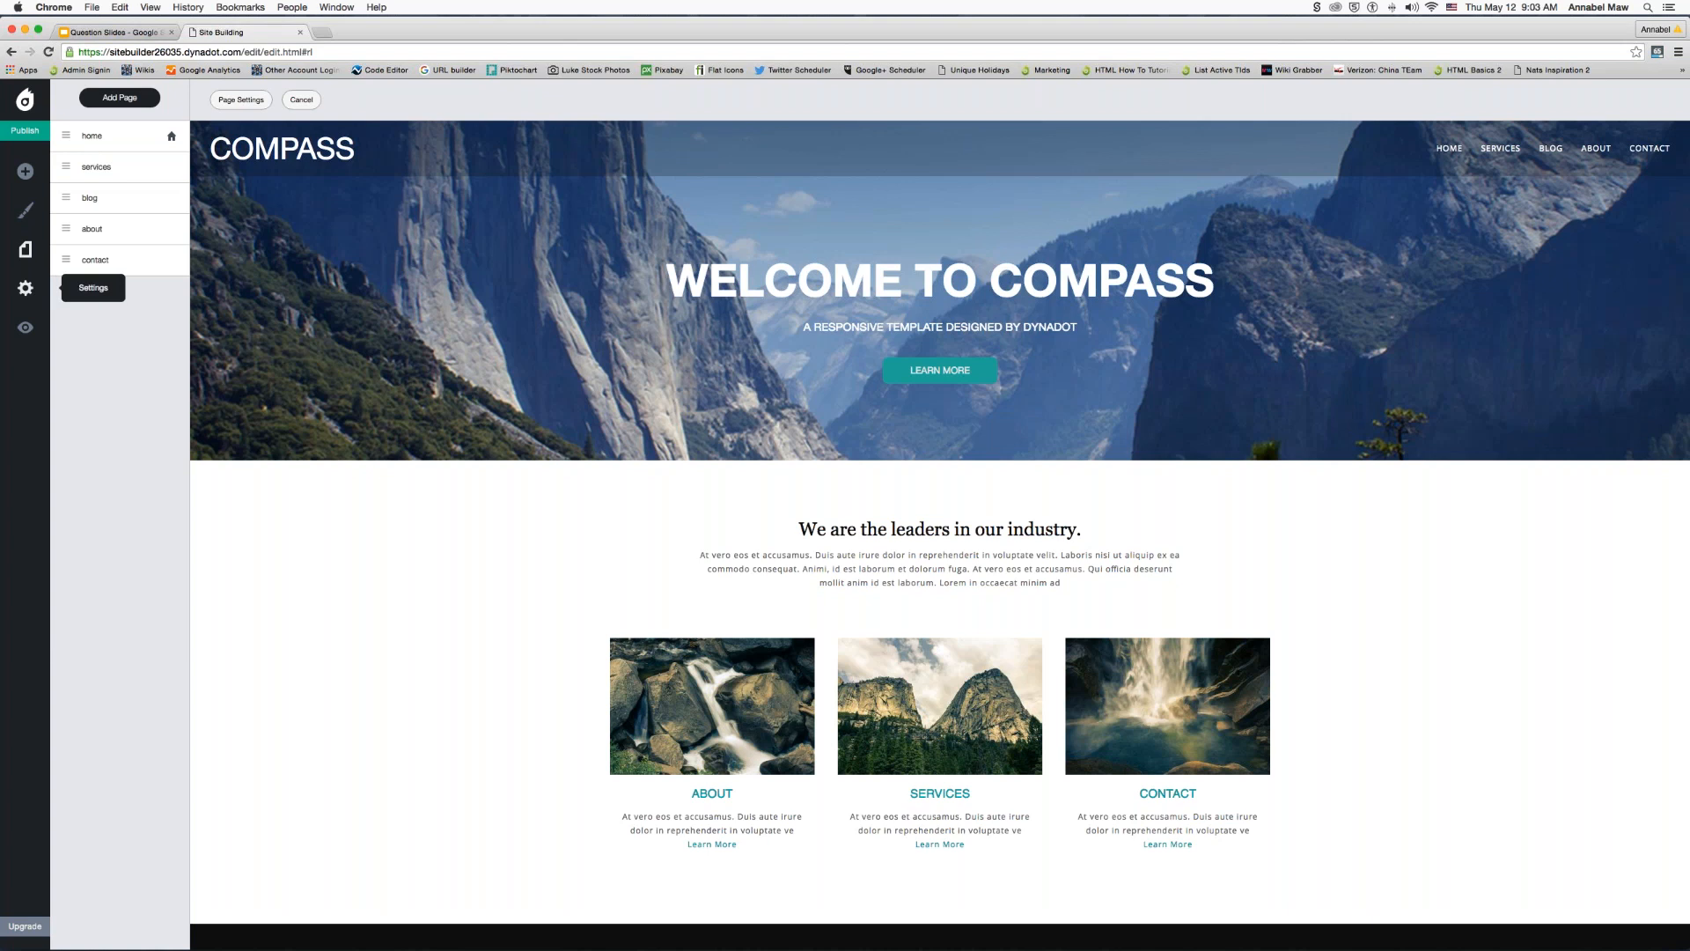
left_click(25, 287)
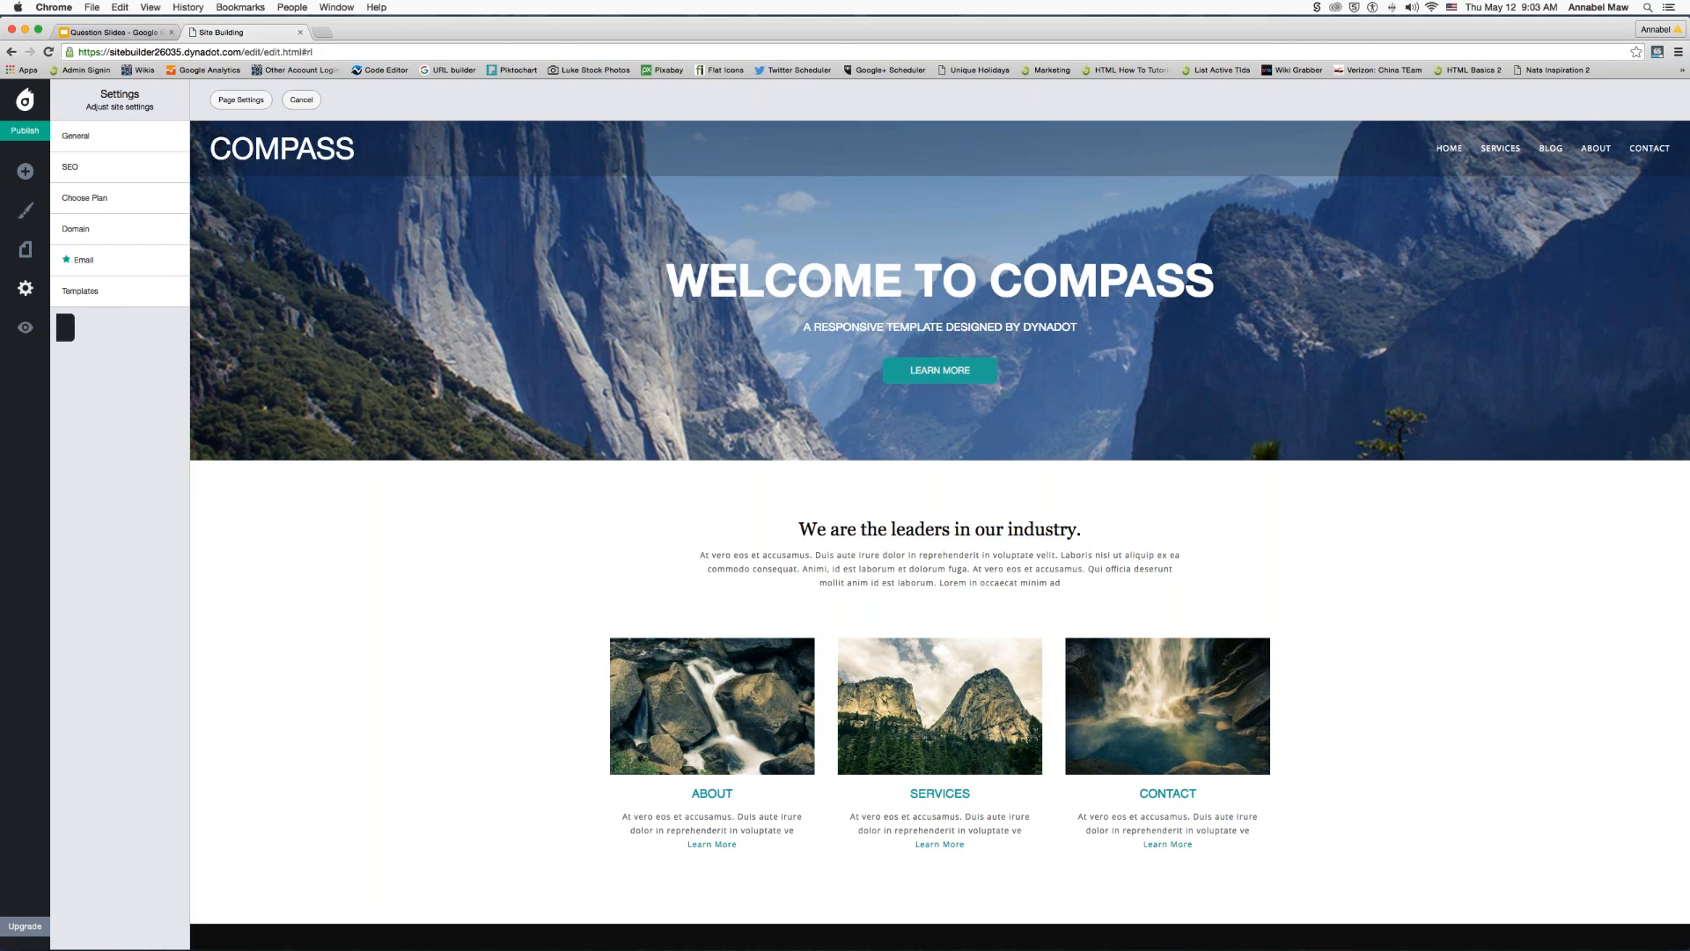
left_click(25, 171)
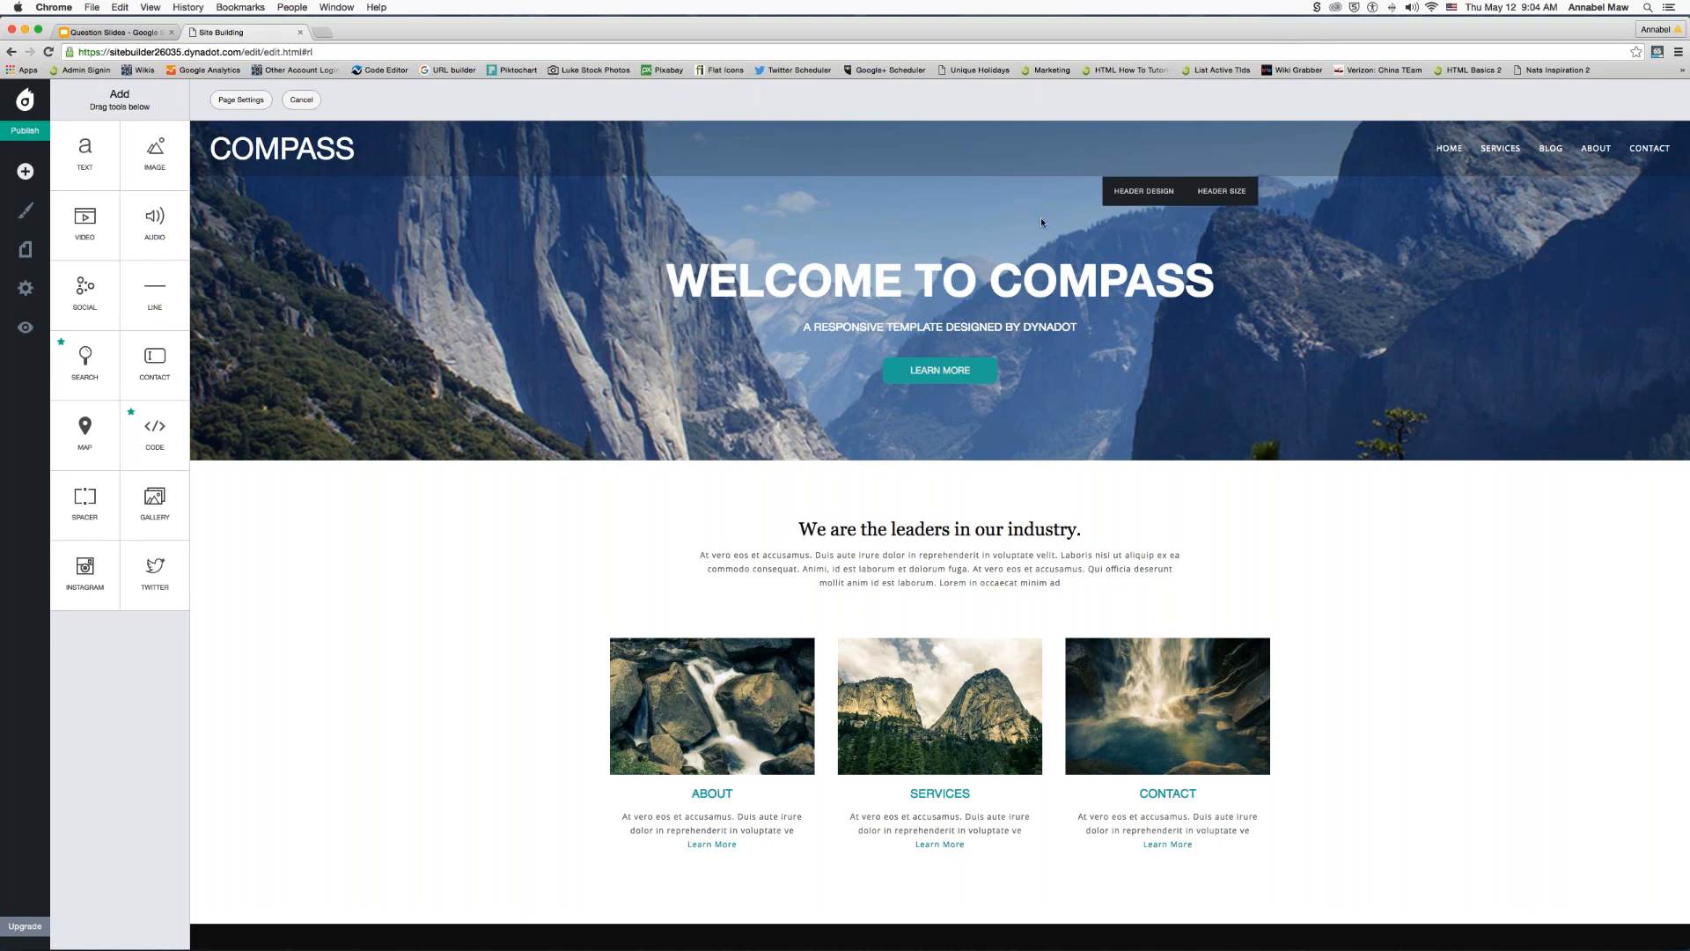
- Replace the home page header image with the forest photo CI1HWTBJL1.jpg from the demo folder
left_click(1147, 194)
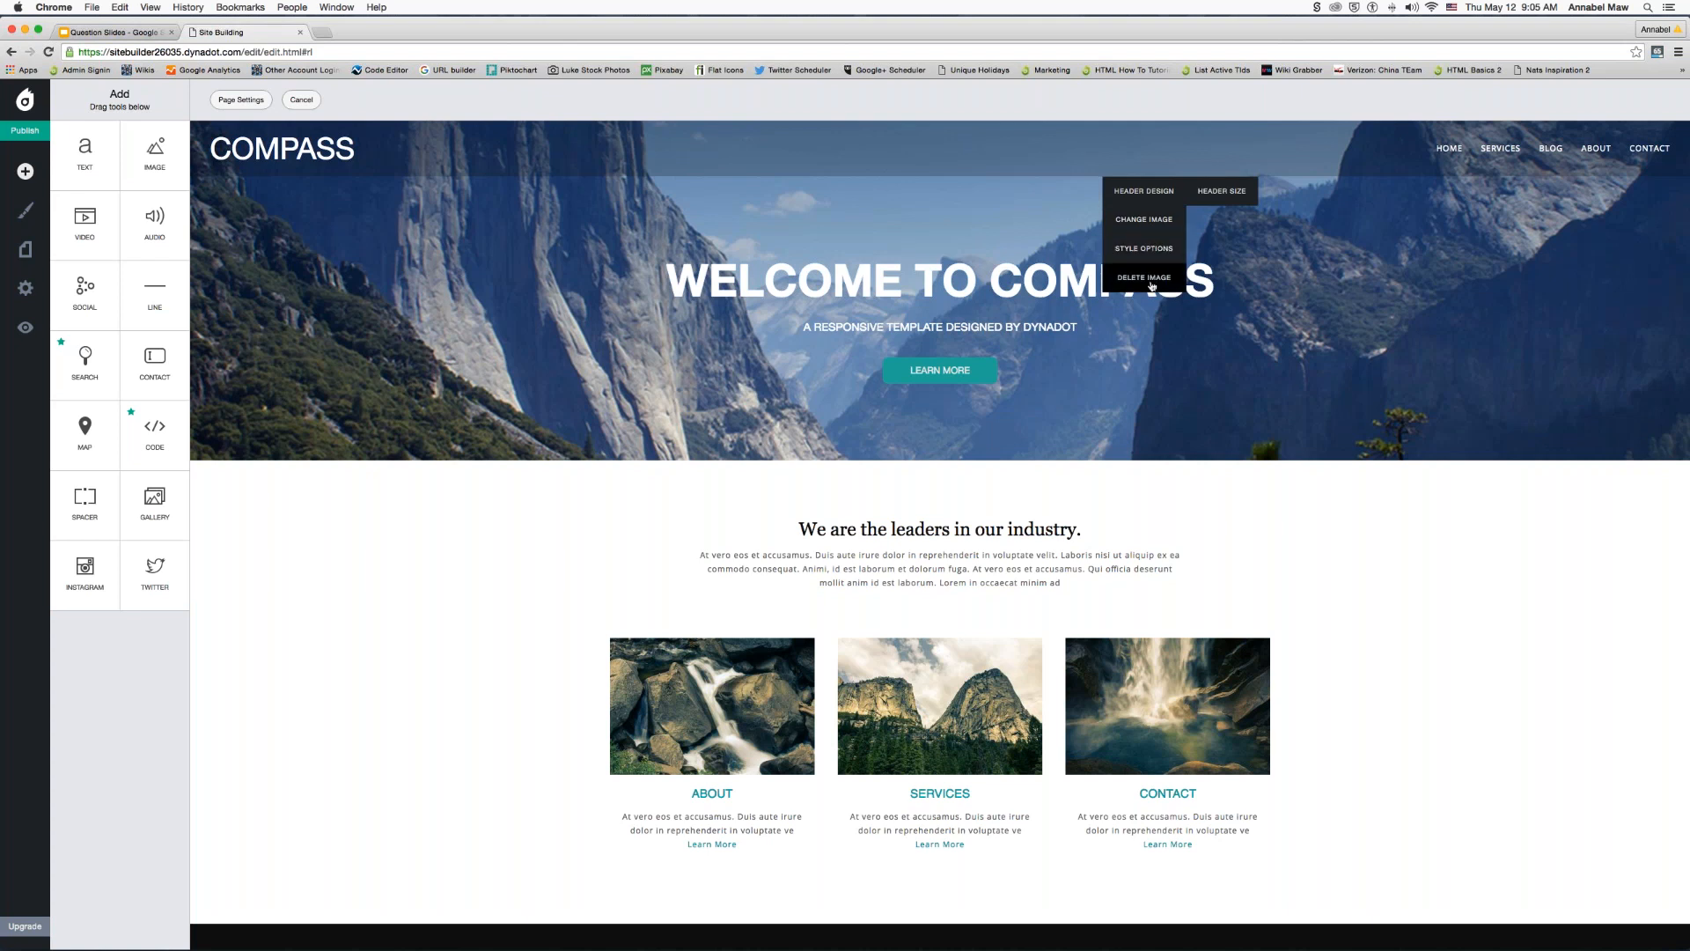
left_click(1145, 220)
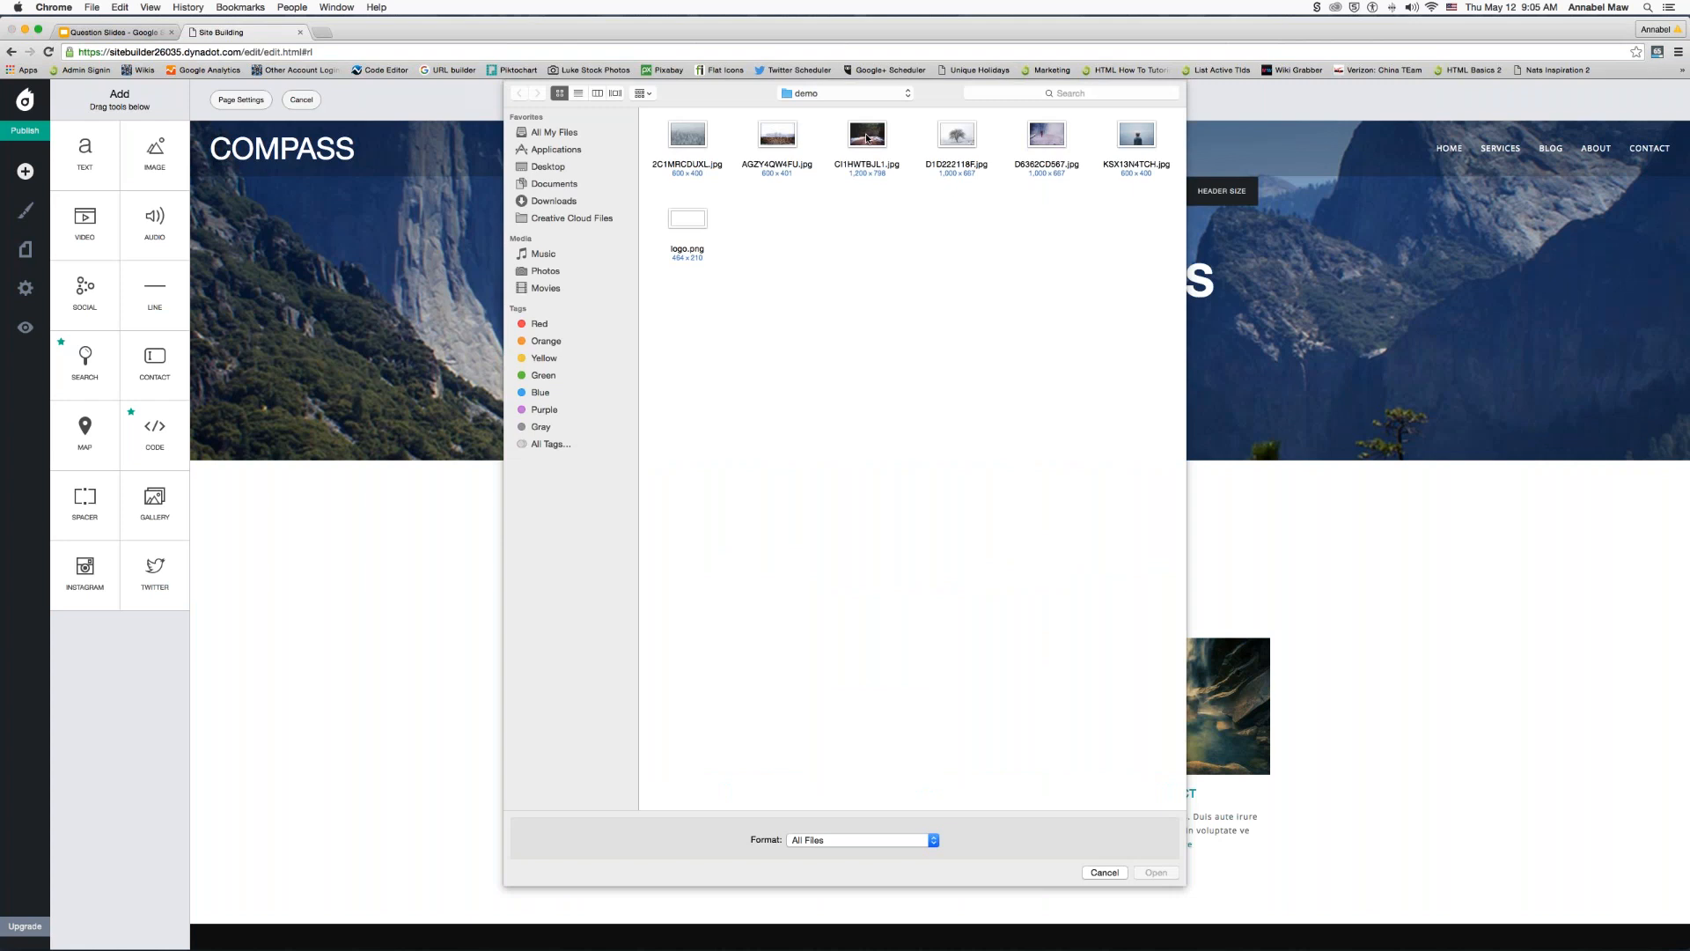
double_click(867, 136)
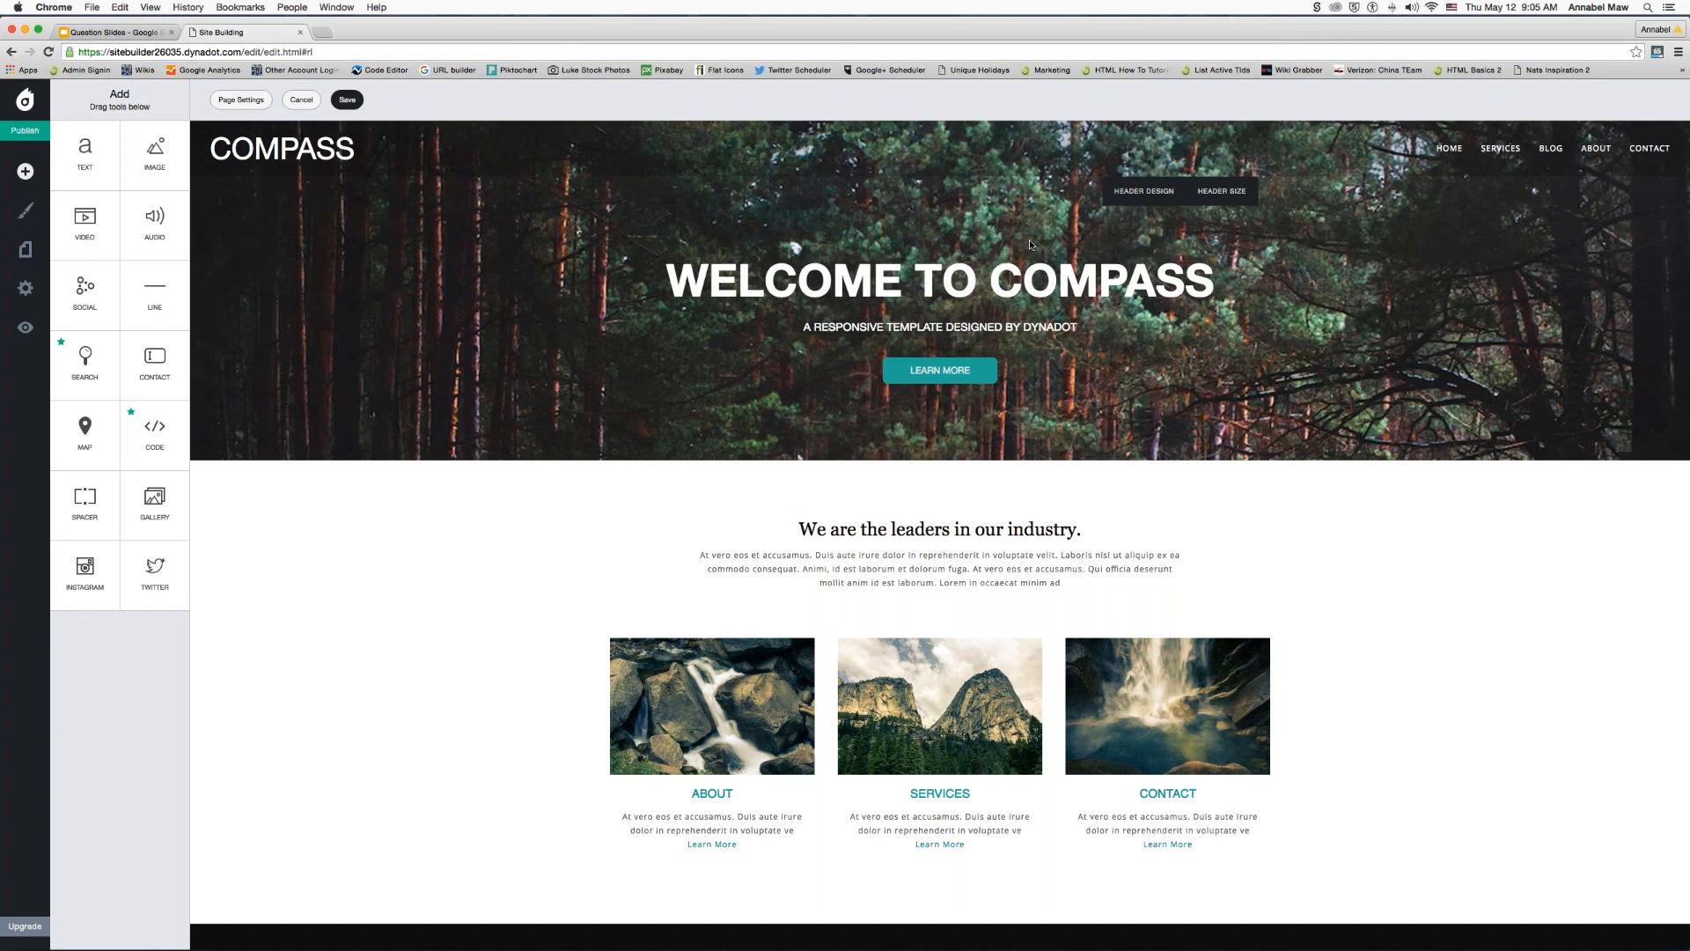
- Try the Basic, Short, Tall, Landing and Cover sizes on the home page header
left_click(1229, 197)
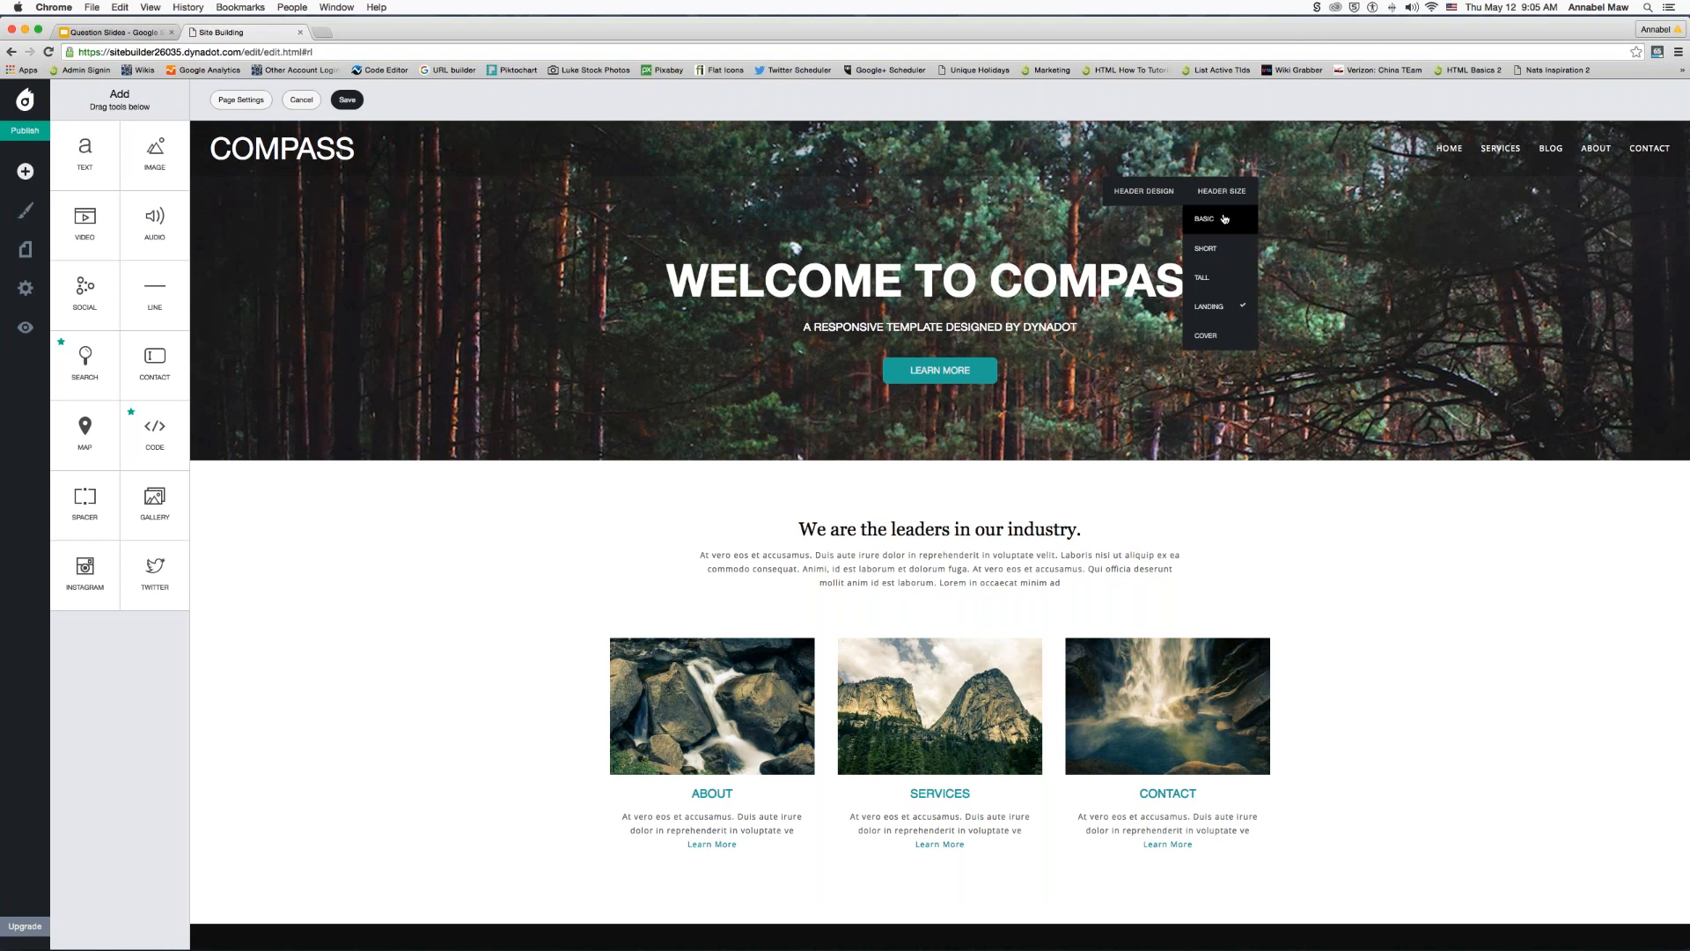
left_click(1224, 220)
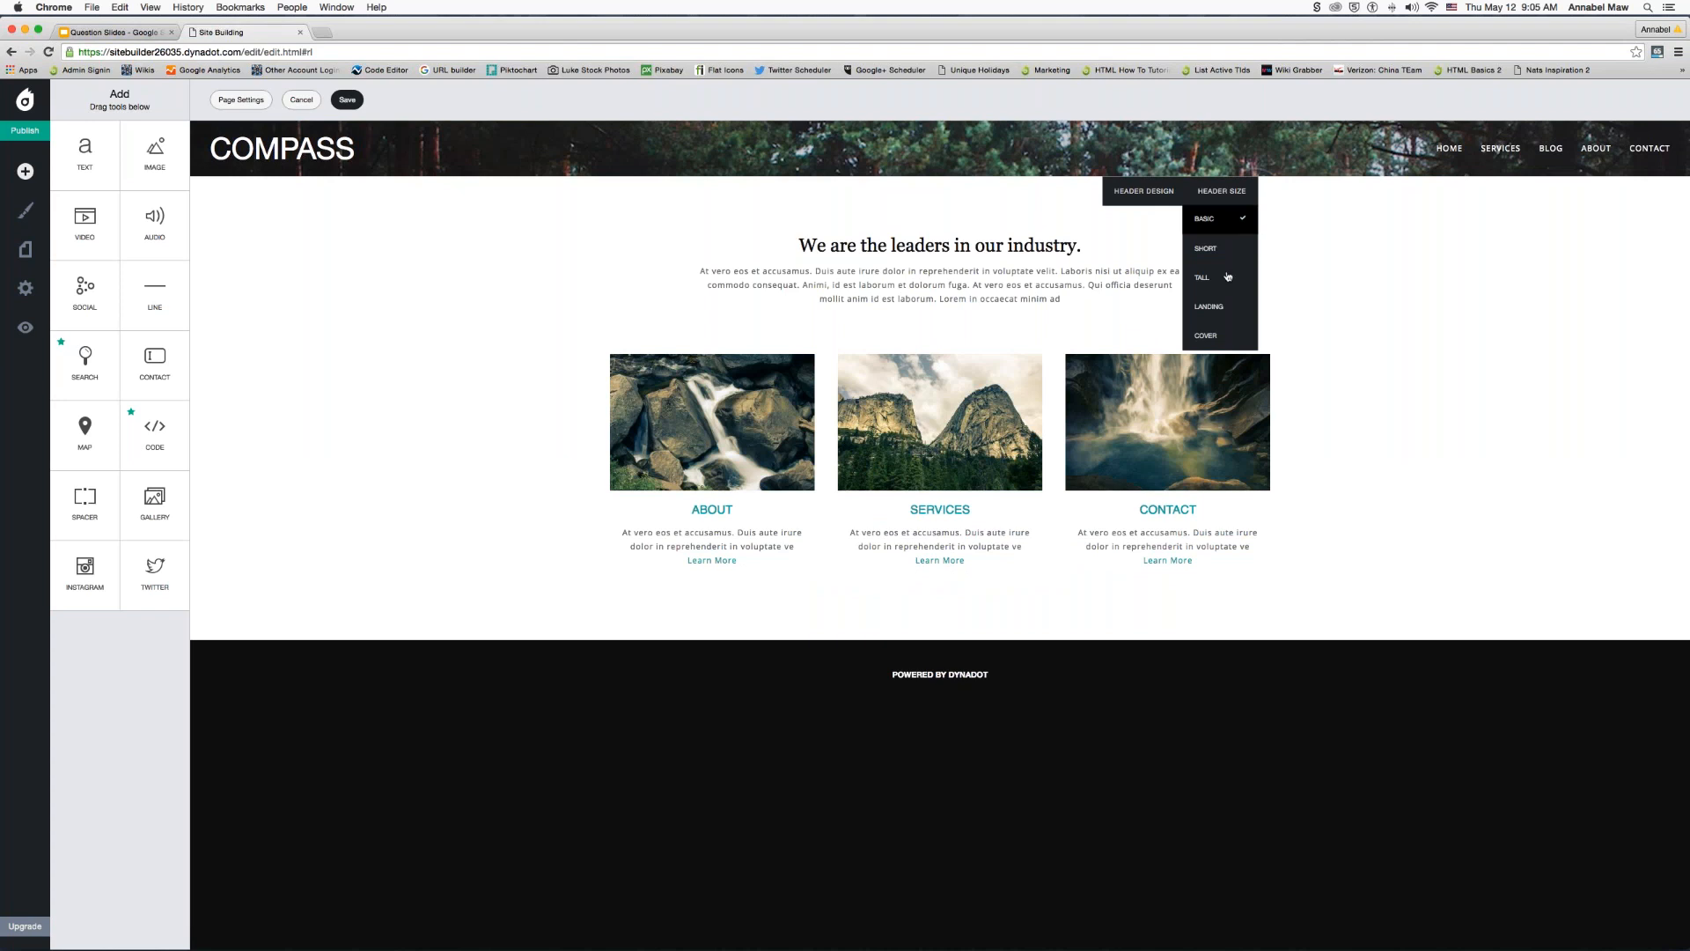
left_click(1223, 255)
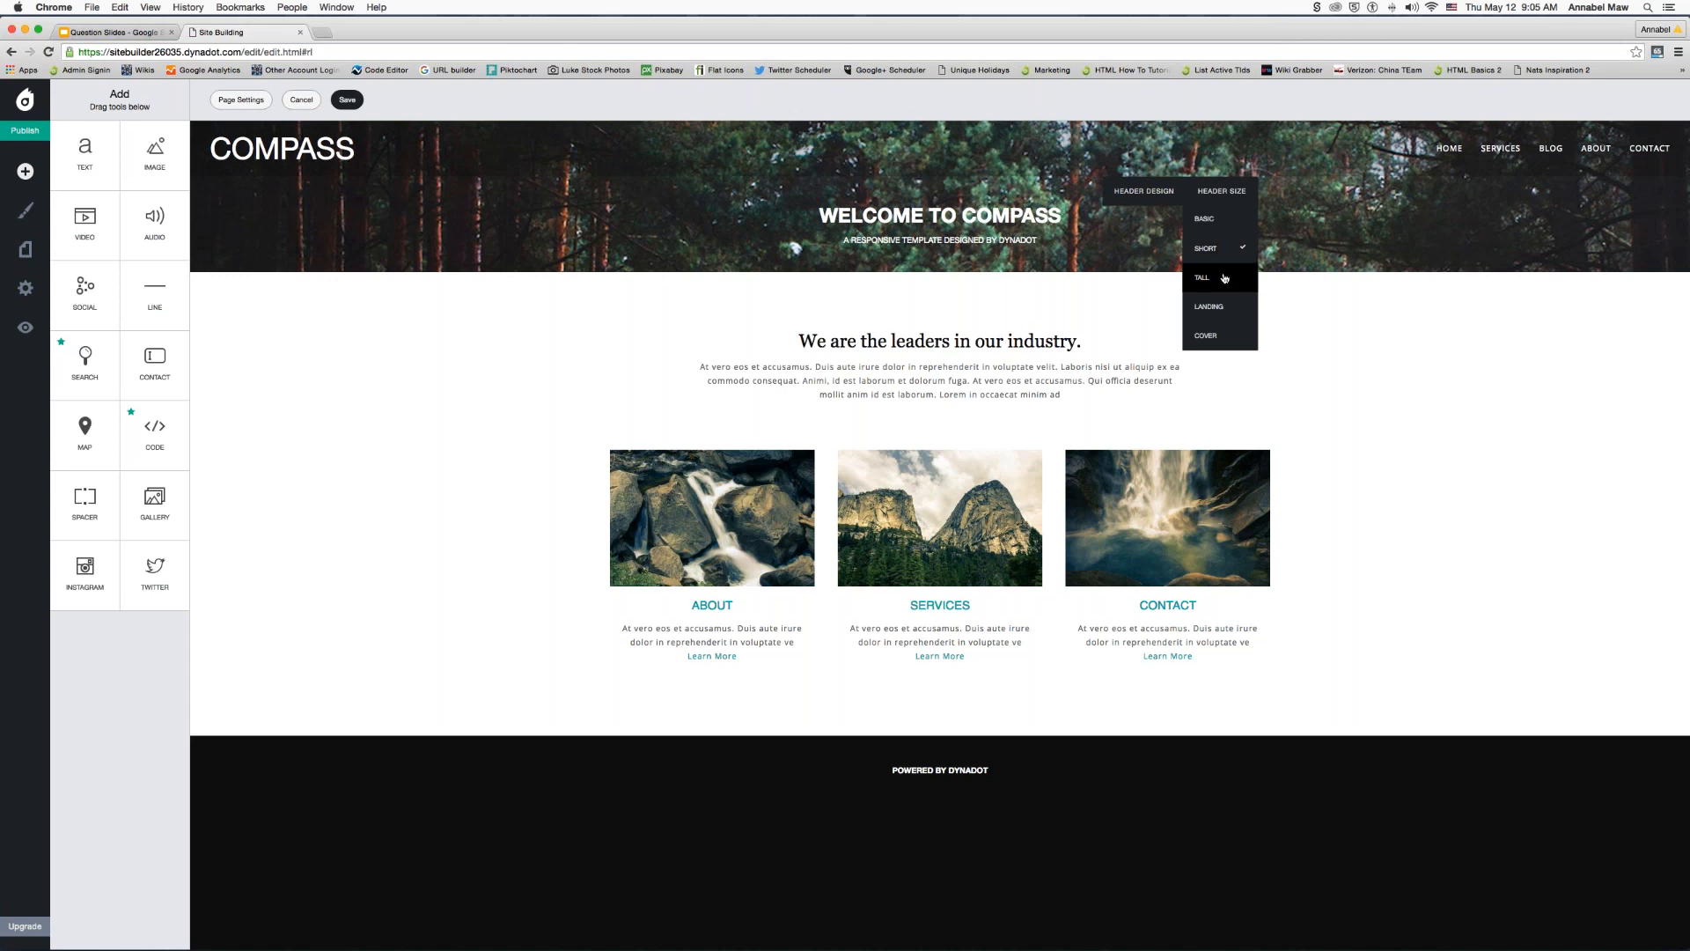
left_click(1223, 278)
left_click(1221, 308)
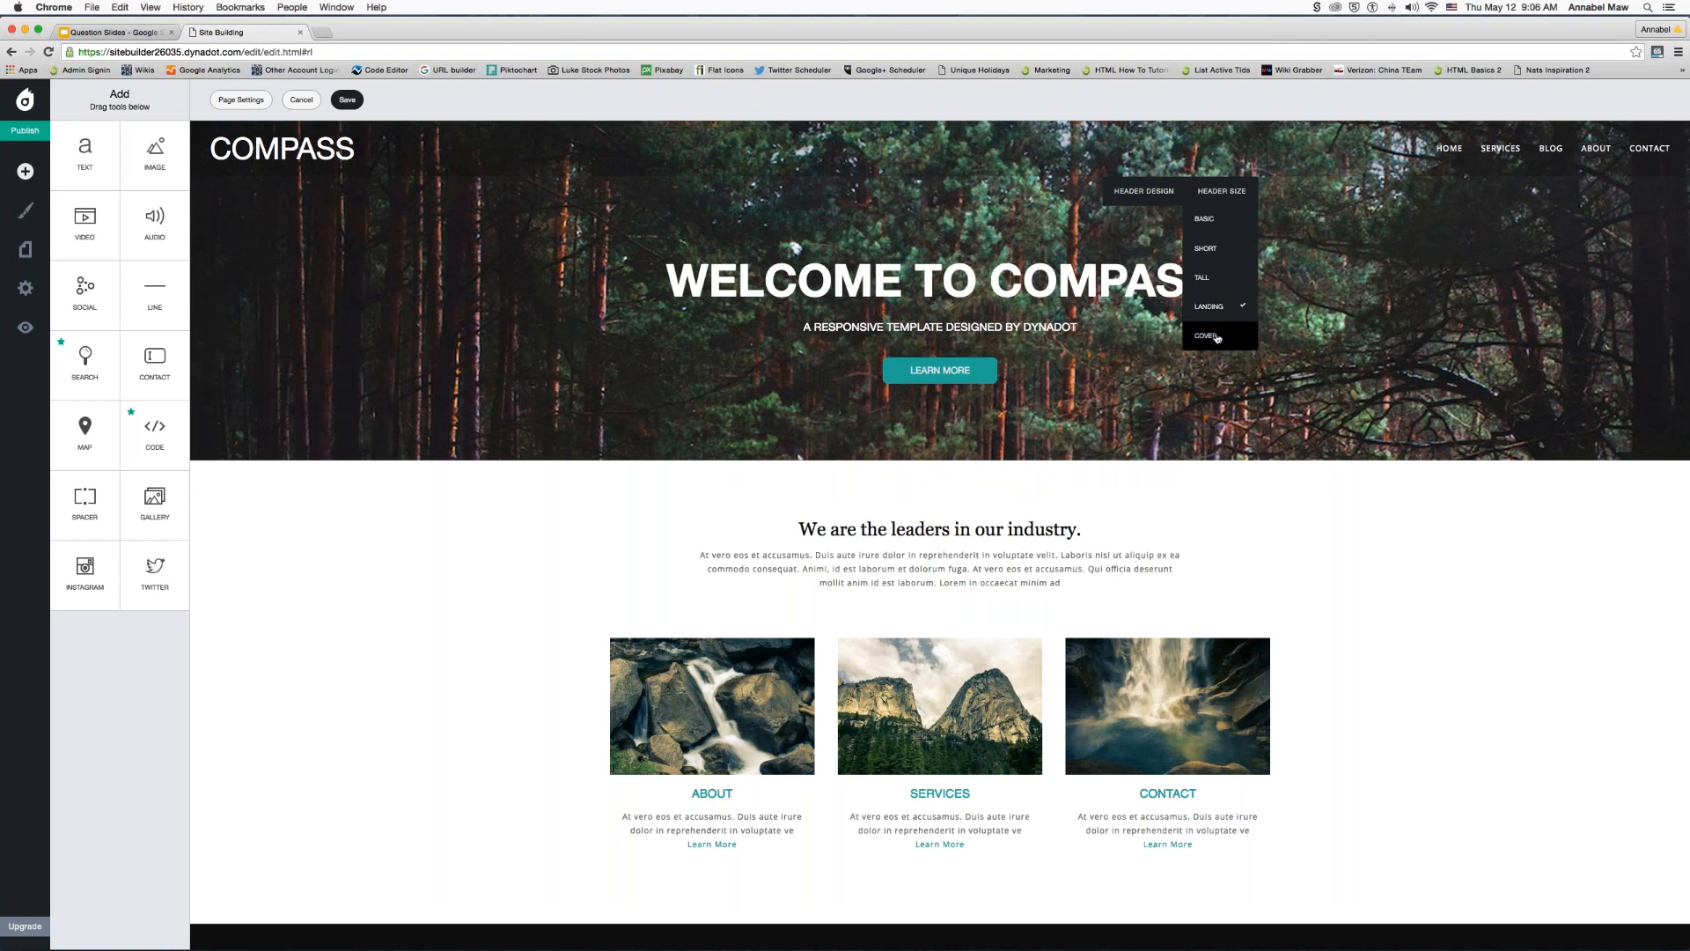
left_click(1217, 338)
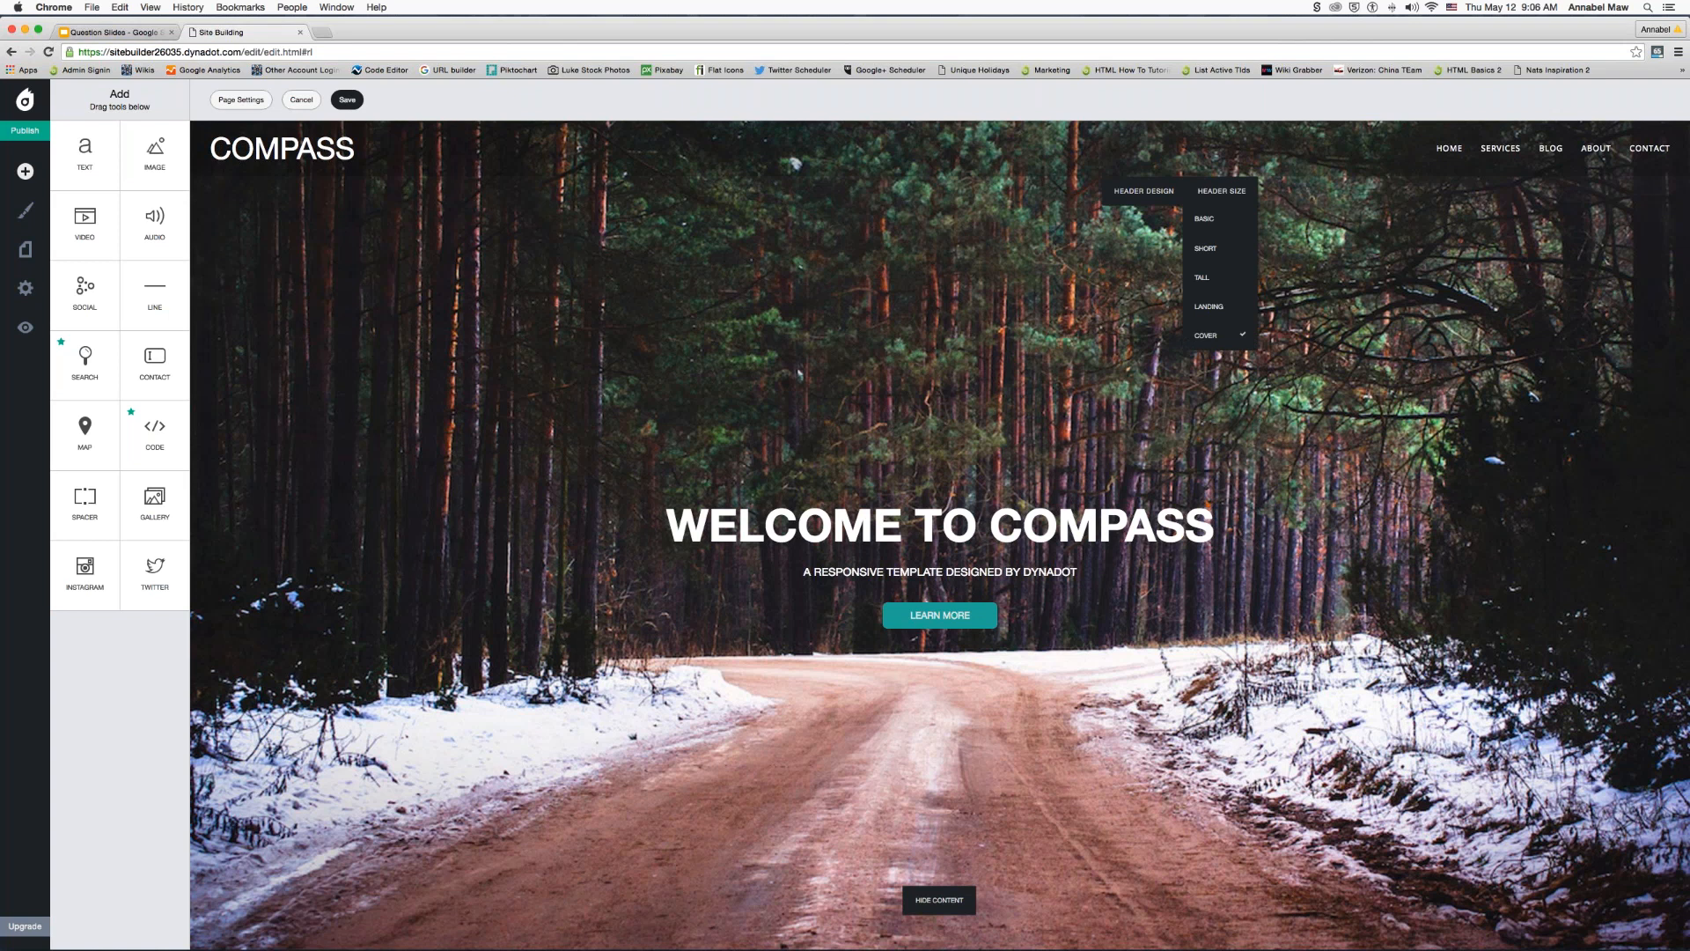
- Inspect the page with the Cover header, then hide the content below it and show it again
scroll(798, 373, "down", 1)
scroll(1231, 632, "down", 2)
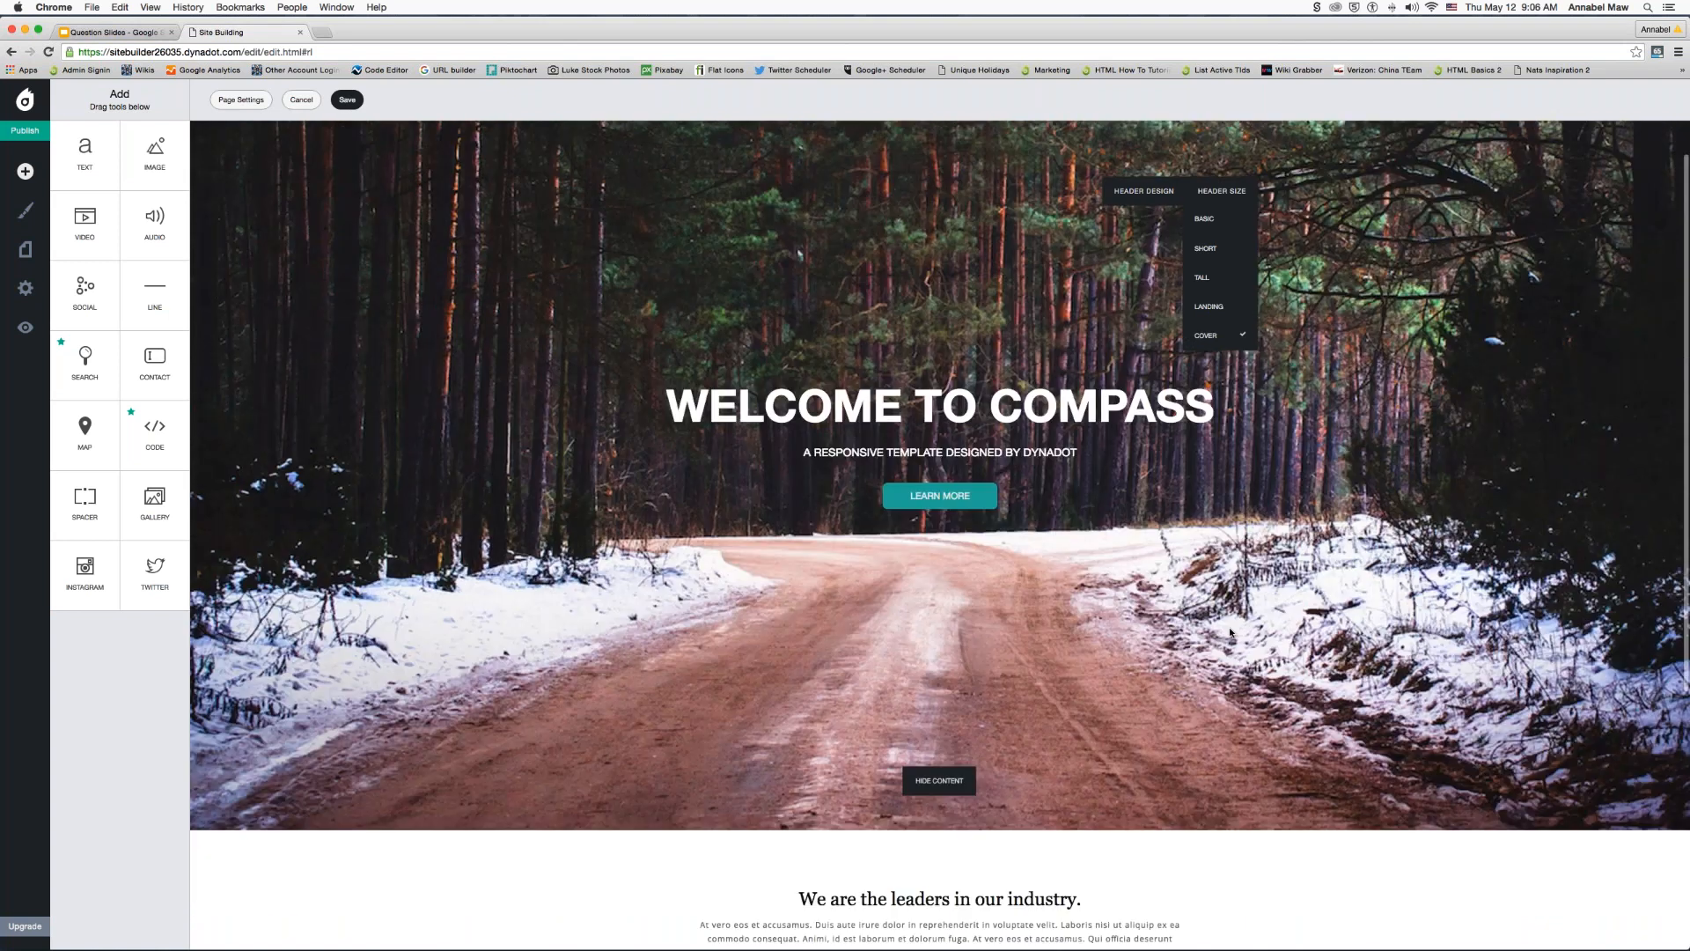
scroll(1231, 632, "up", 2)
scroll(1231, 632, "down", 7)
scroll(1231, 632, "up", 4)
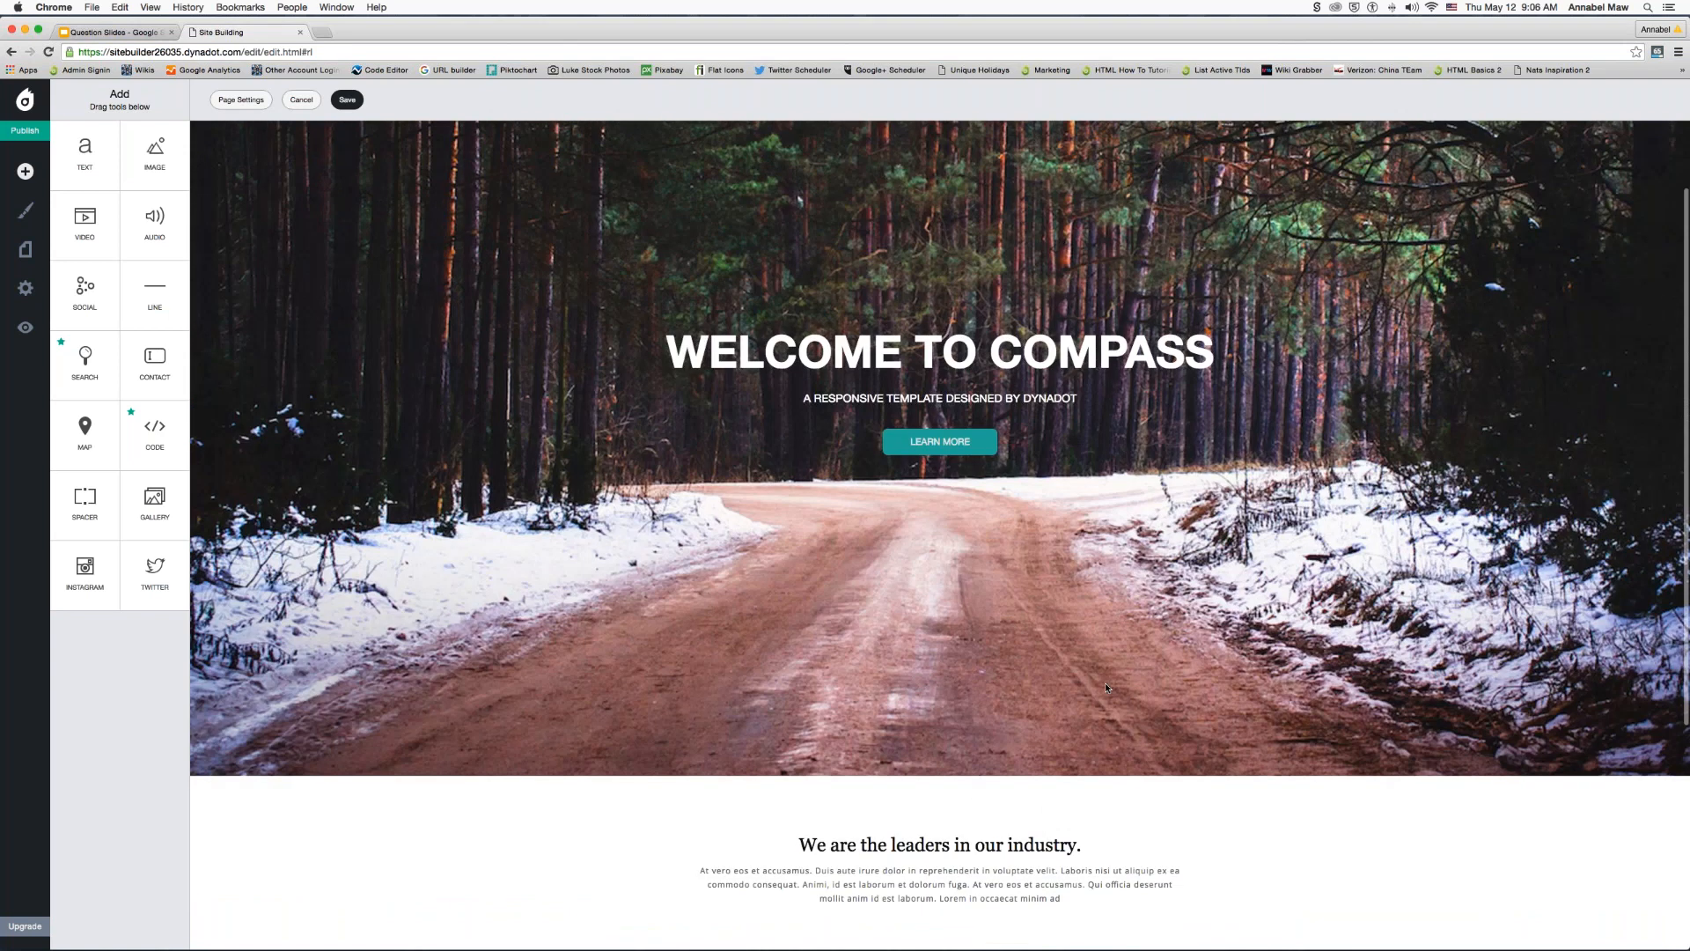
scroll(940, 738, "up", 1)
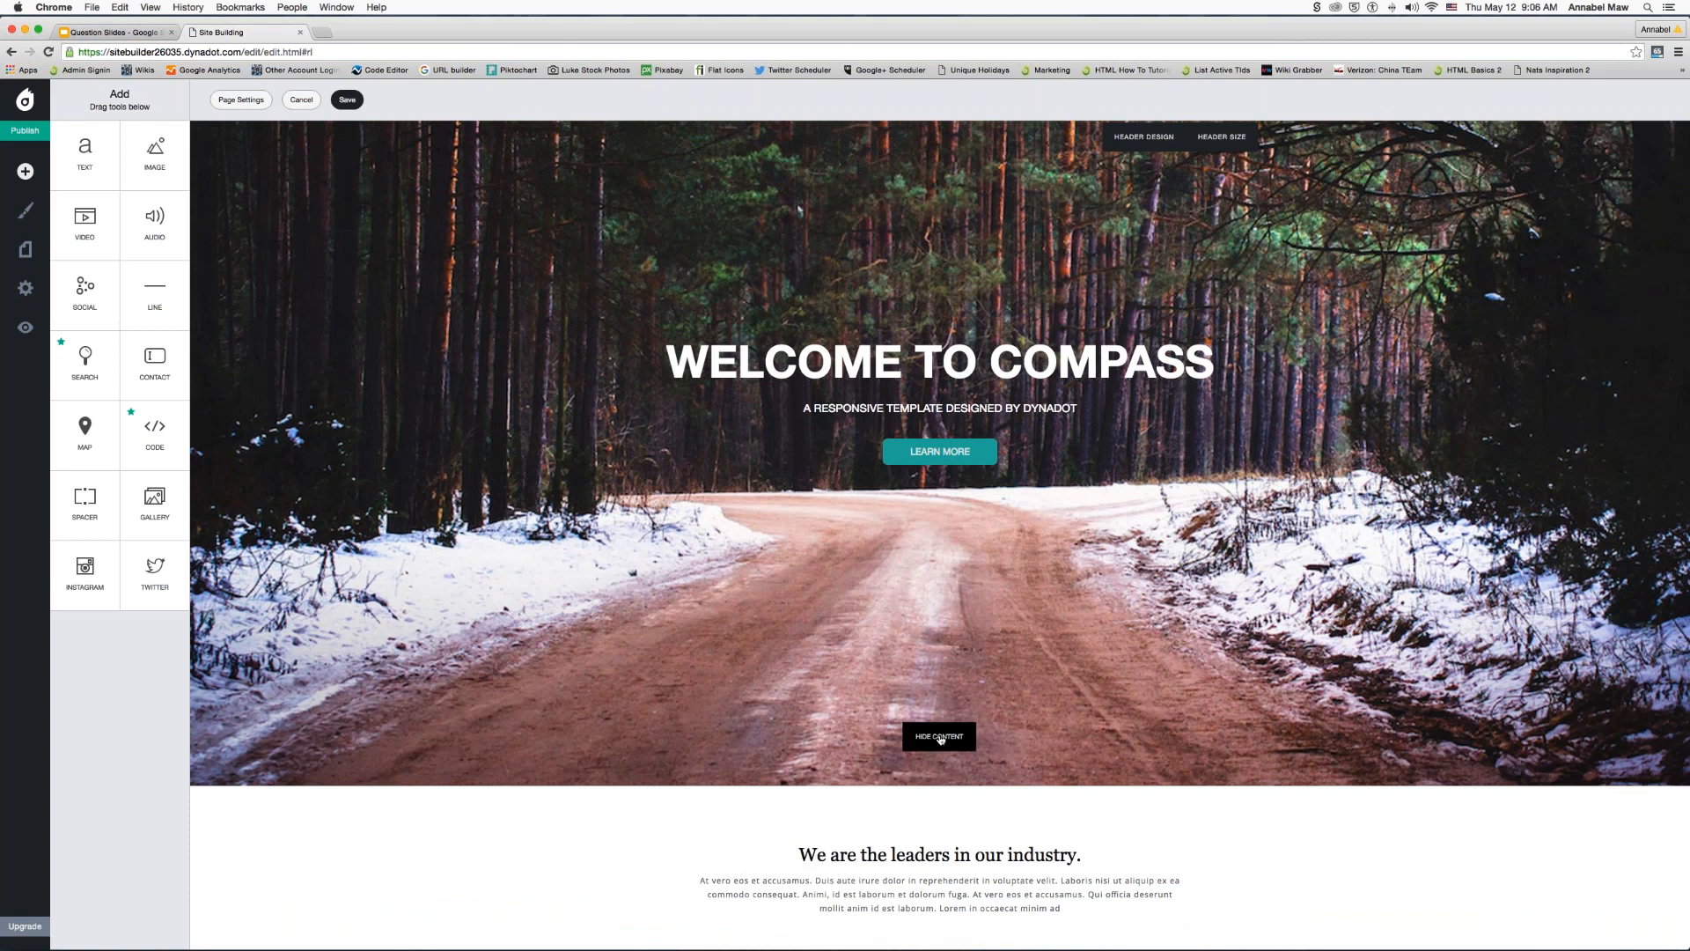
left_click(940, 738)
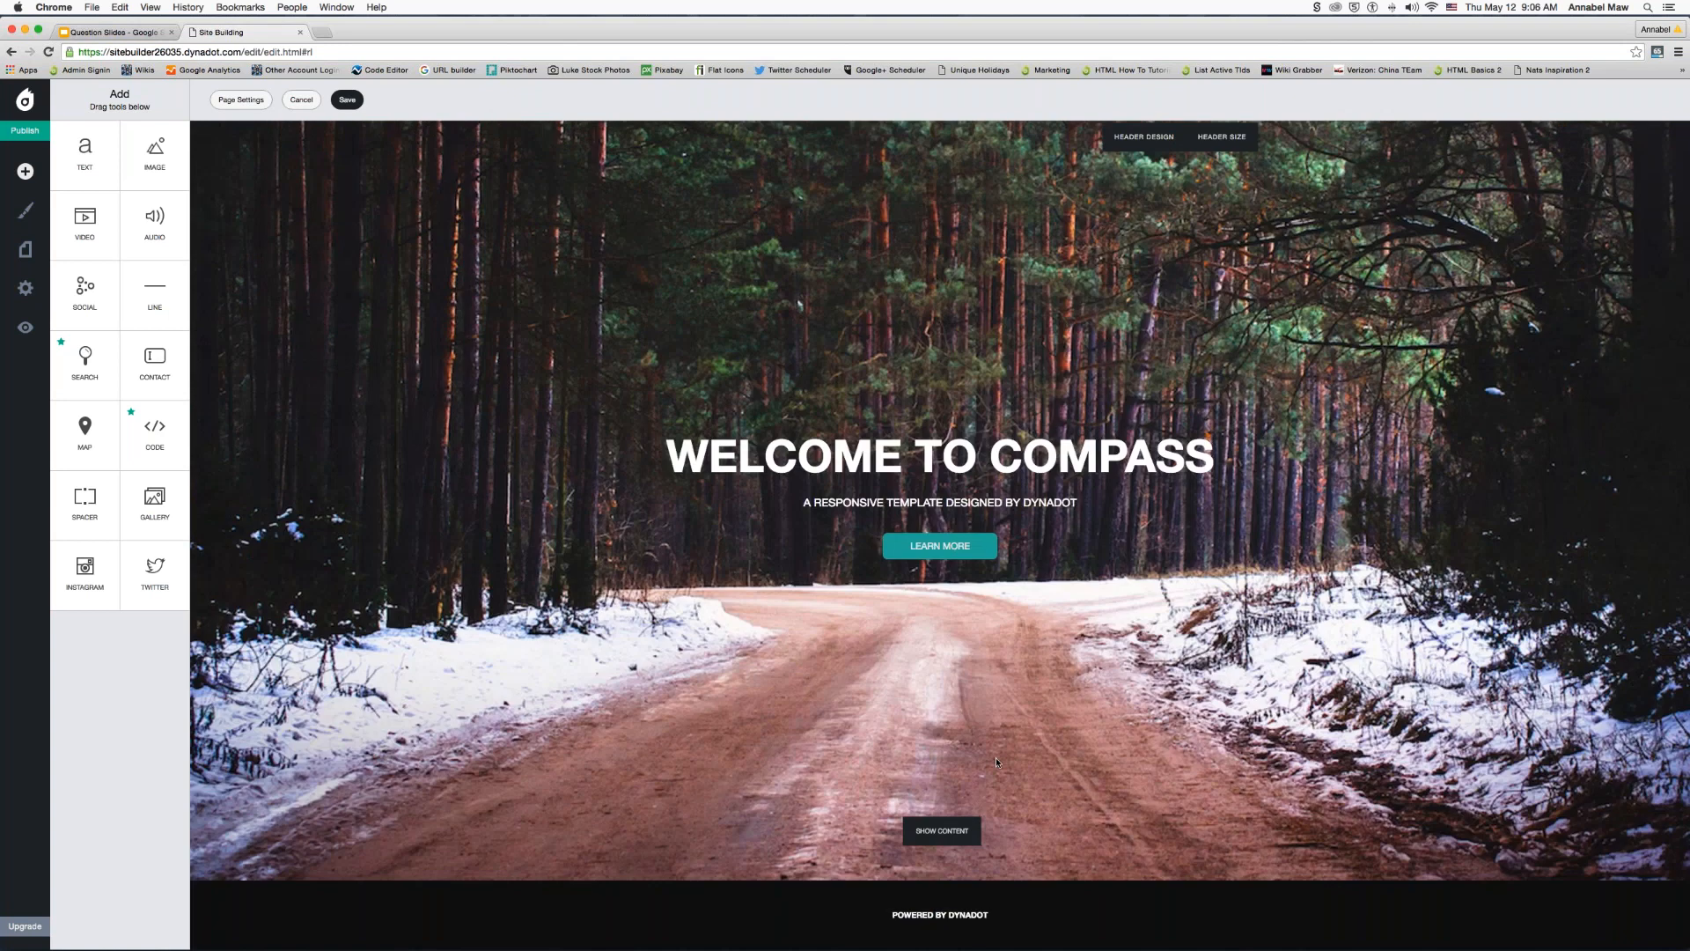
left_click(942, 830)
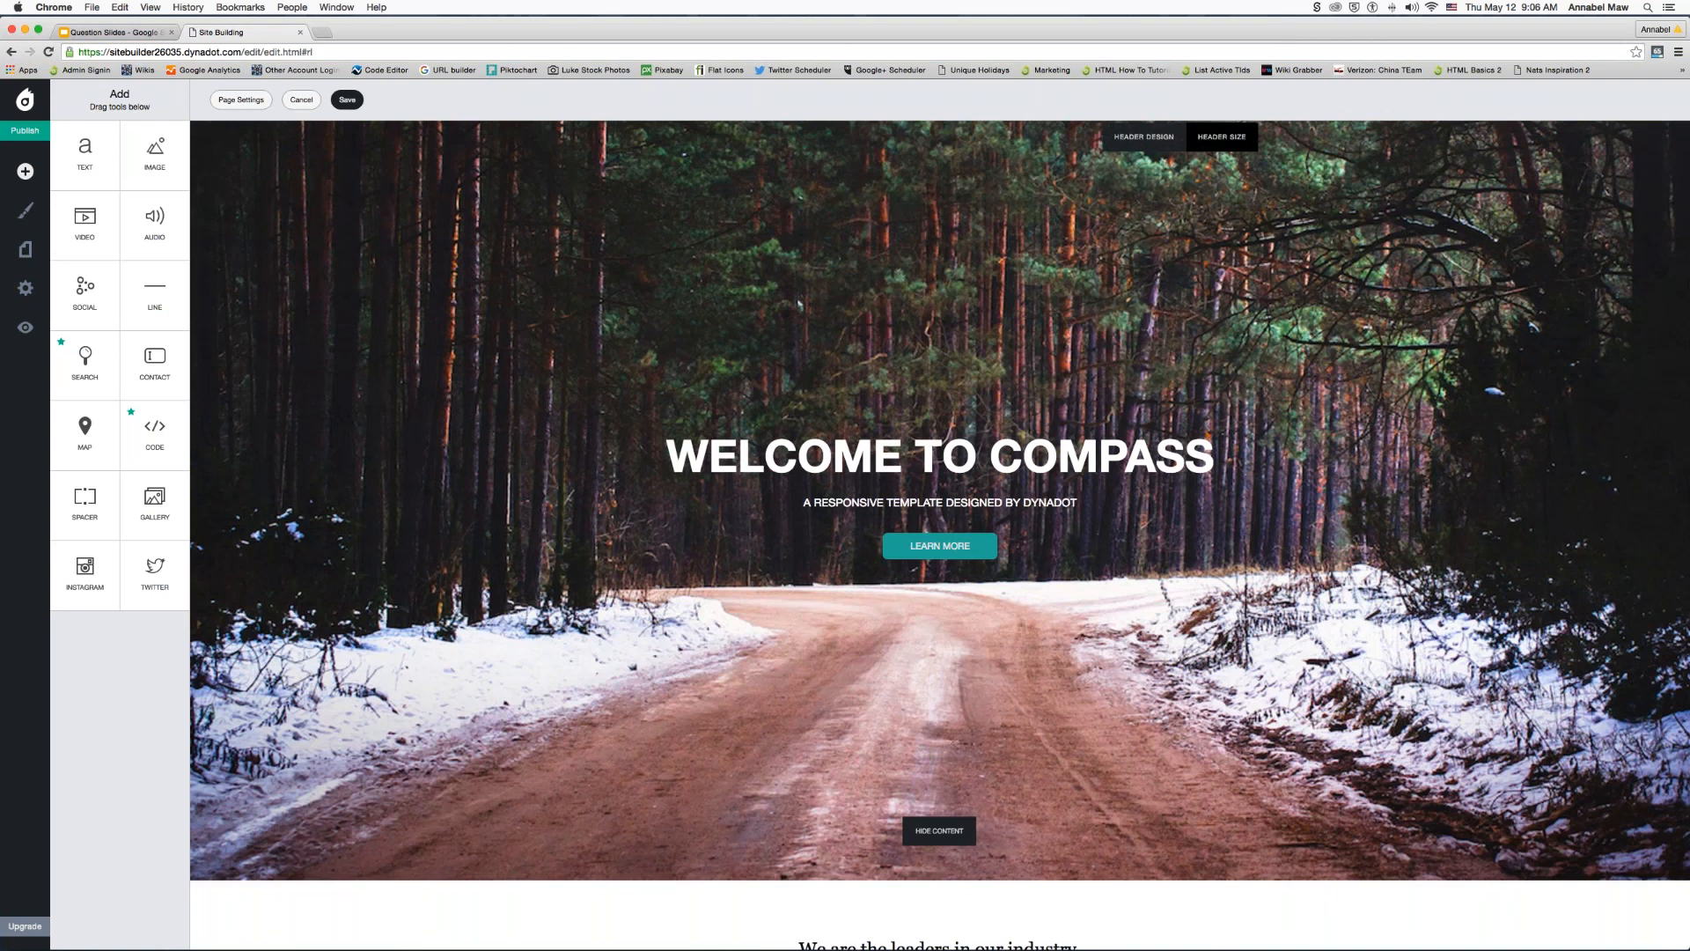
- Set the home page header size to Landing
left_click(1225, 141)
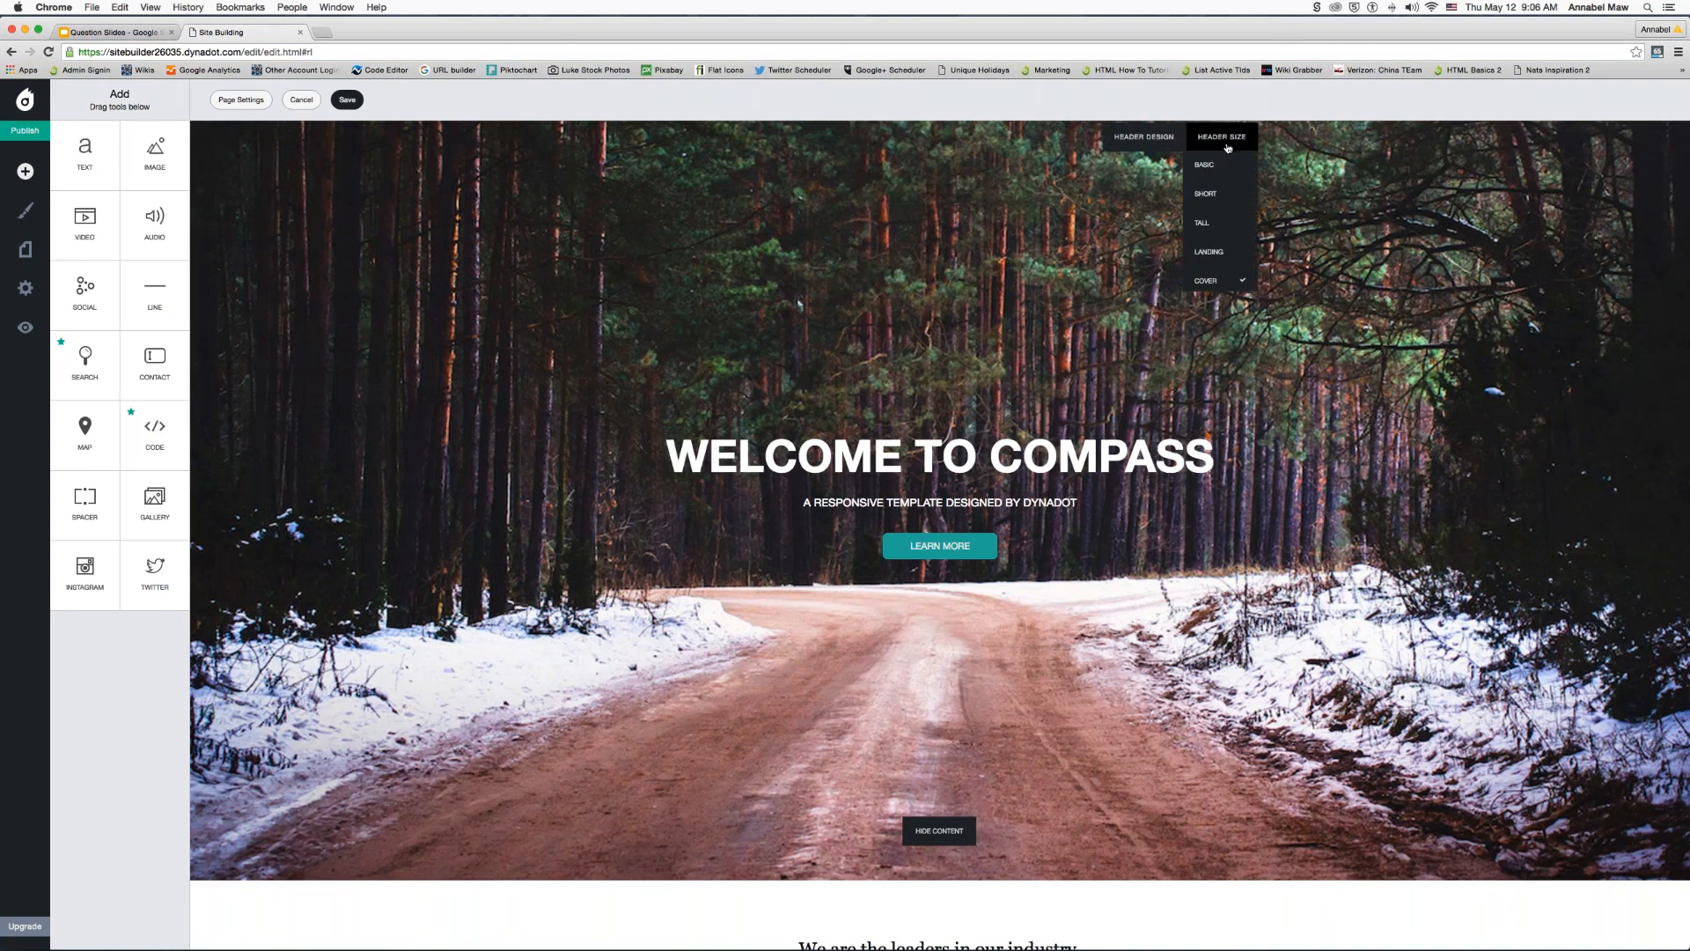
left_click(1211, 253)
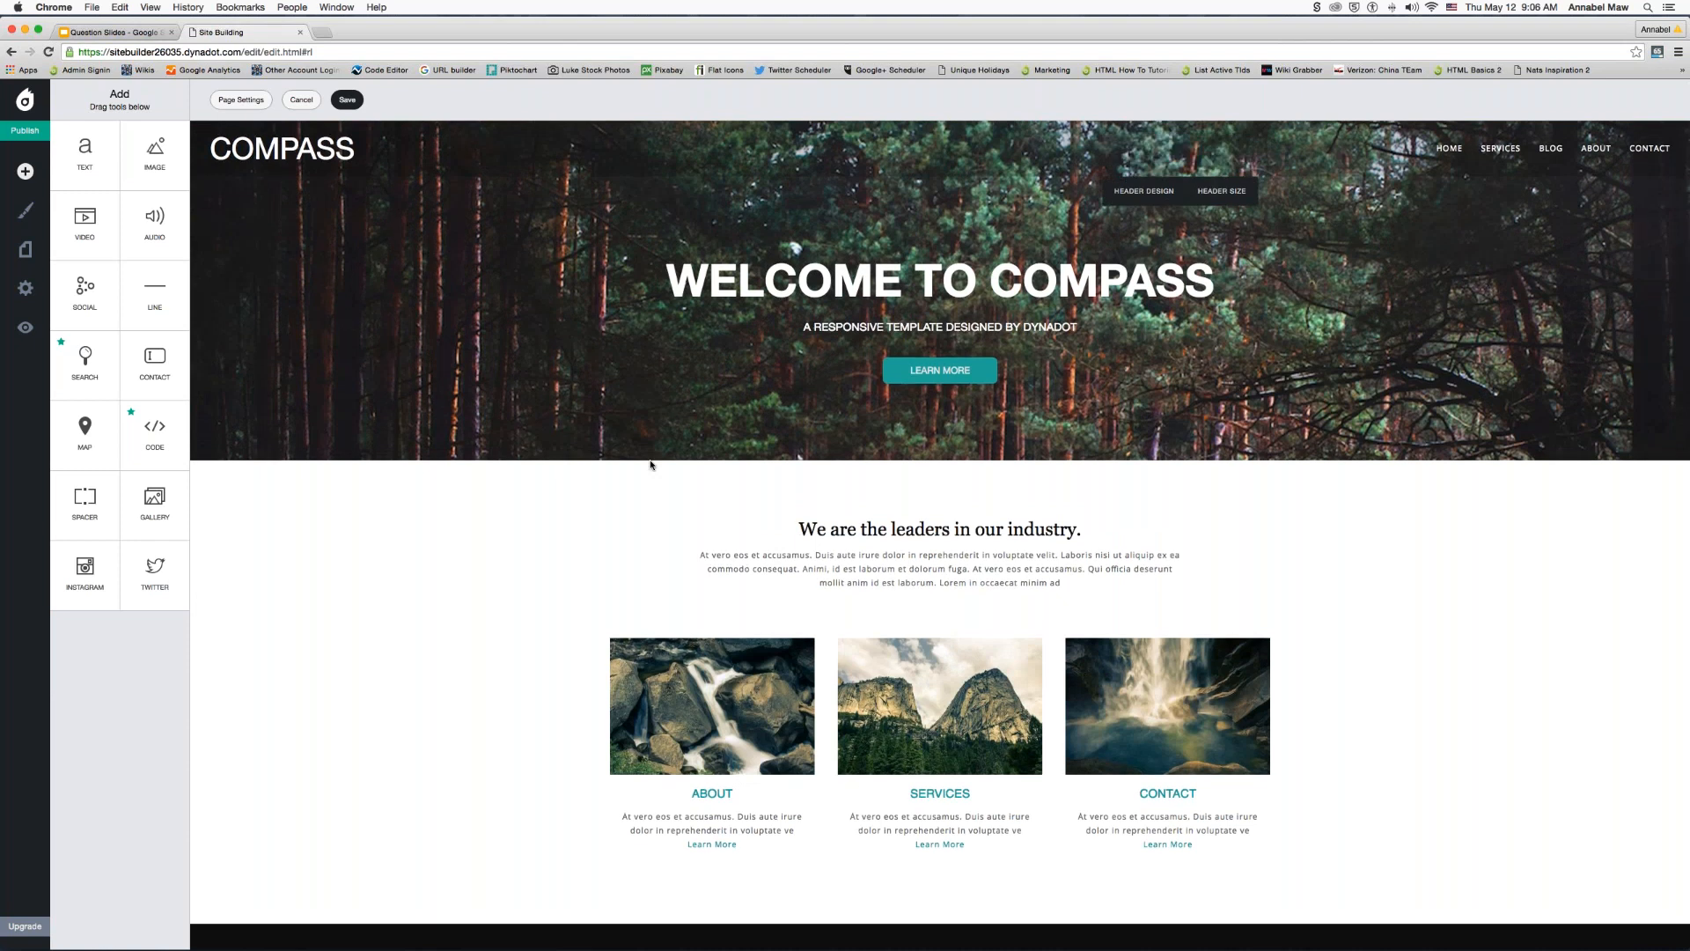
- Add an empty text block between the intro paragraph and the row of three images, then delete it
scroll(650, 466, "down", 1)
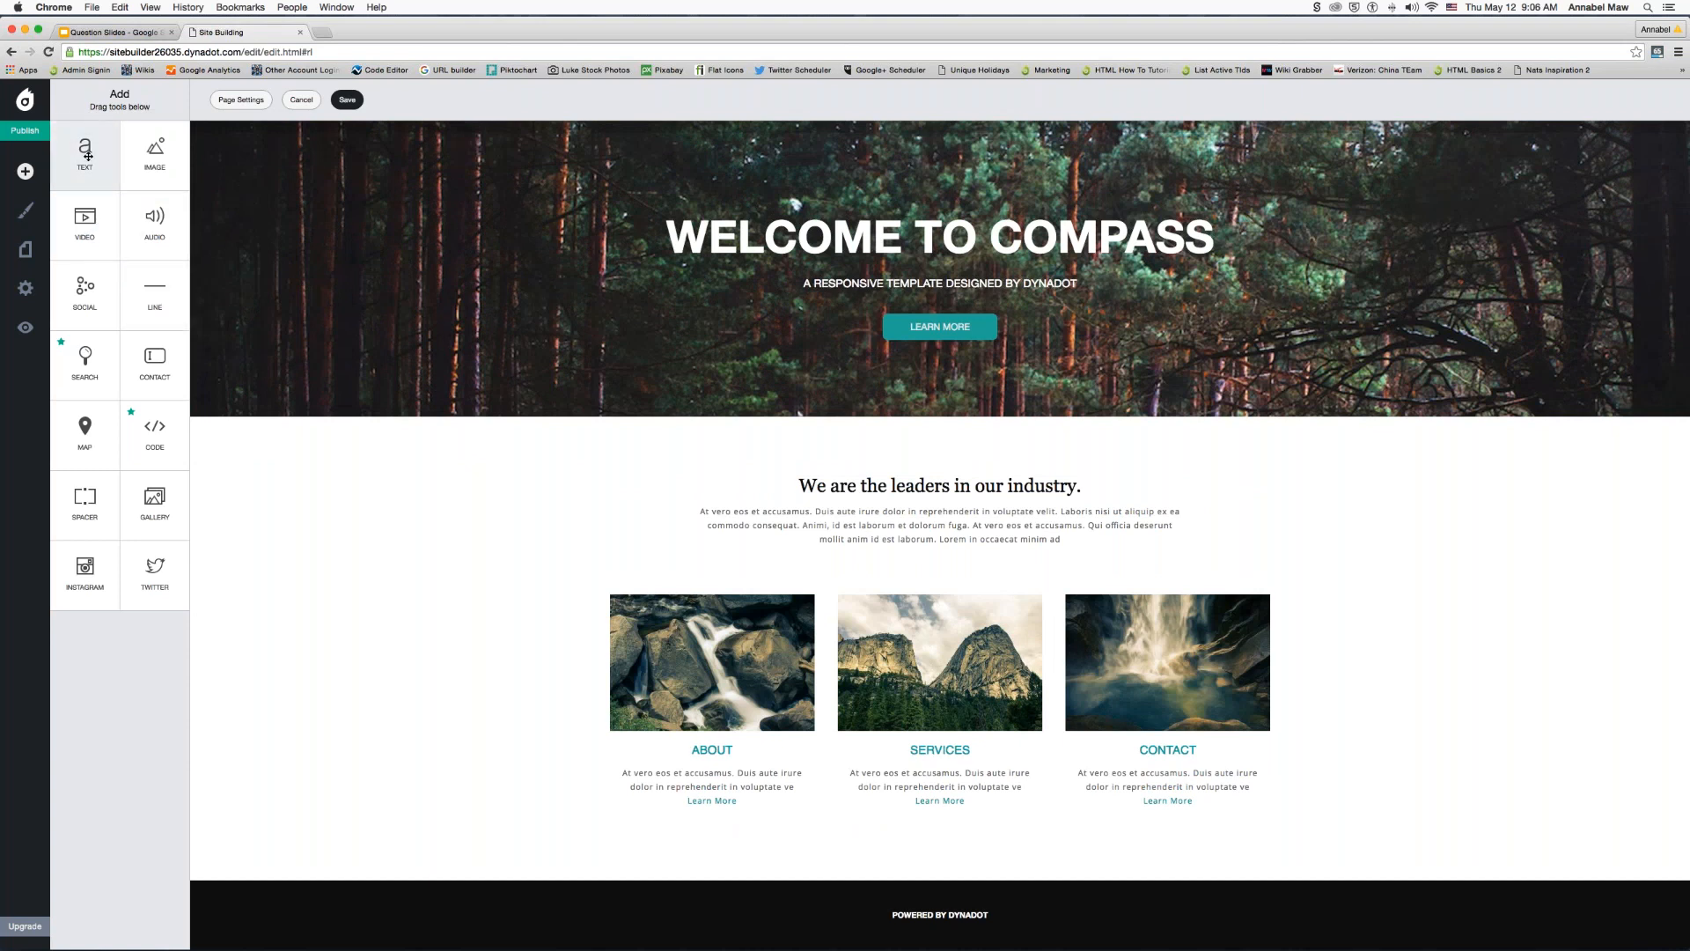
mouse_move(88, 156)
left_mouse_down()
mouse_move(227, 176)
mouse_move(379, 304)
mouse_move(691, 462)
mouse_move(816, 473)
mouse_move(817, 556)
mouse_move(670, 526)
mouse_move(679, 502)
mouse_move(745, 477)
mouse_move(778, 569)
mouse_move(770, 472)
mouse_move(774, 570)
left_mouse_up()
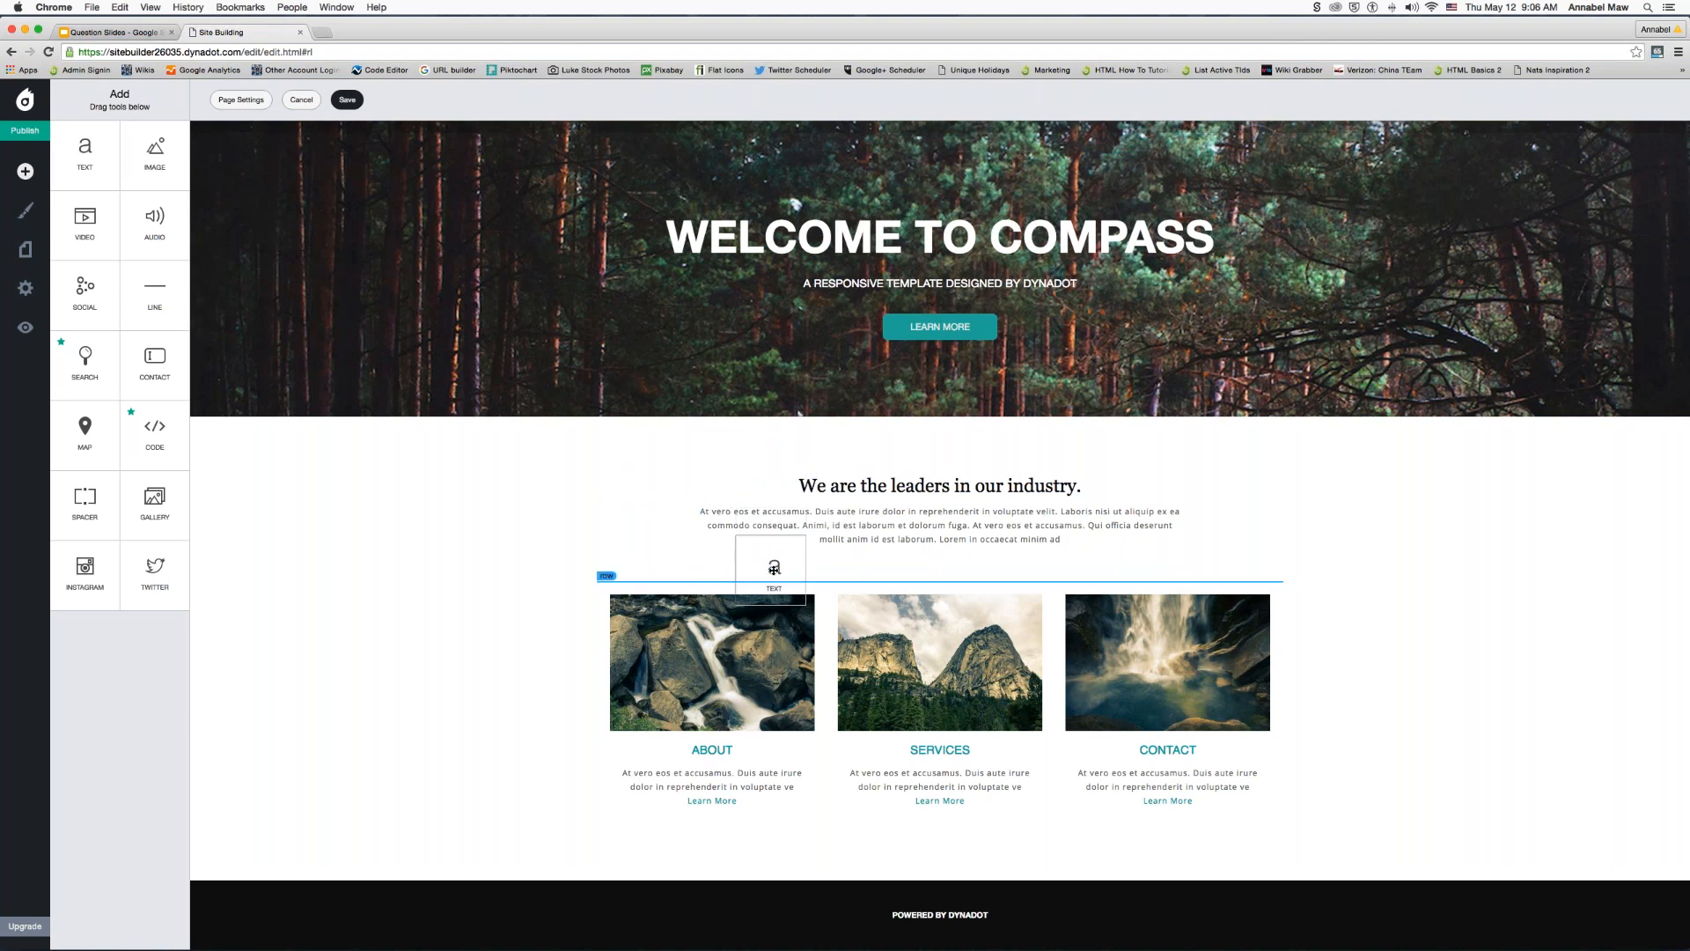
mouse_move(774, 569)
left_mouse_down()
mouse_move(788, 465)
mouse_move(702, 499)
left_mouse_up()
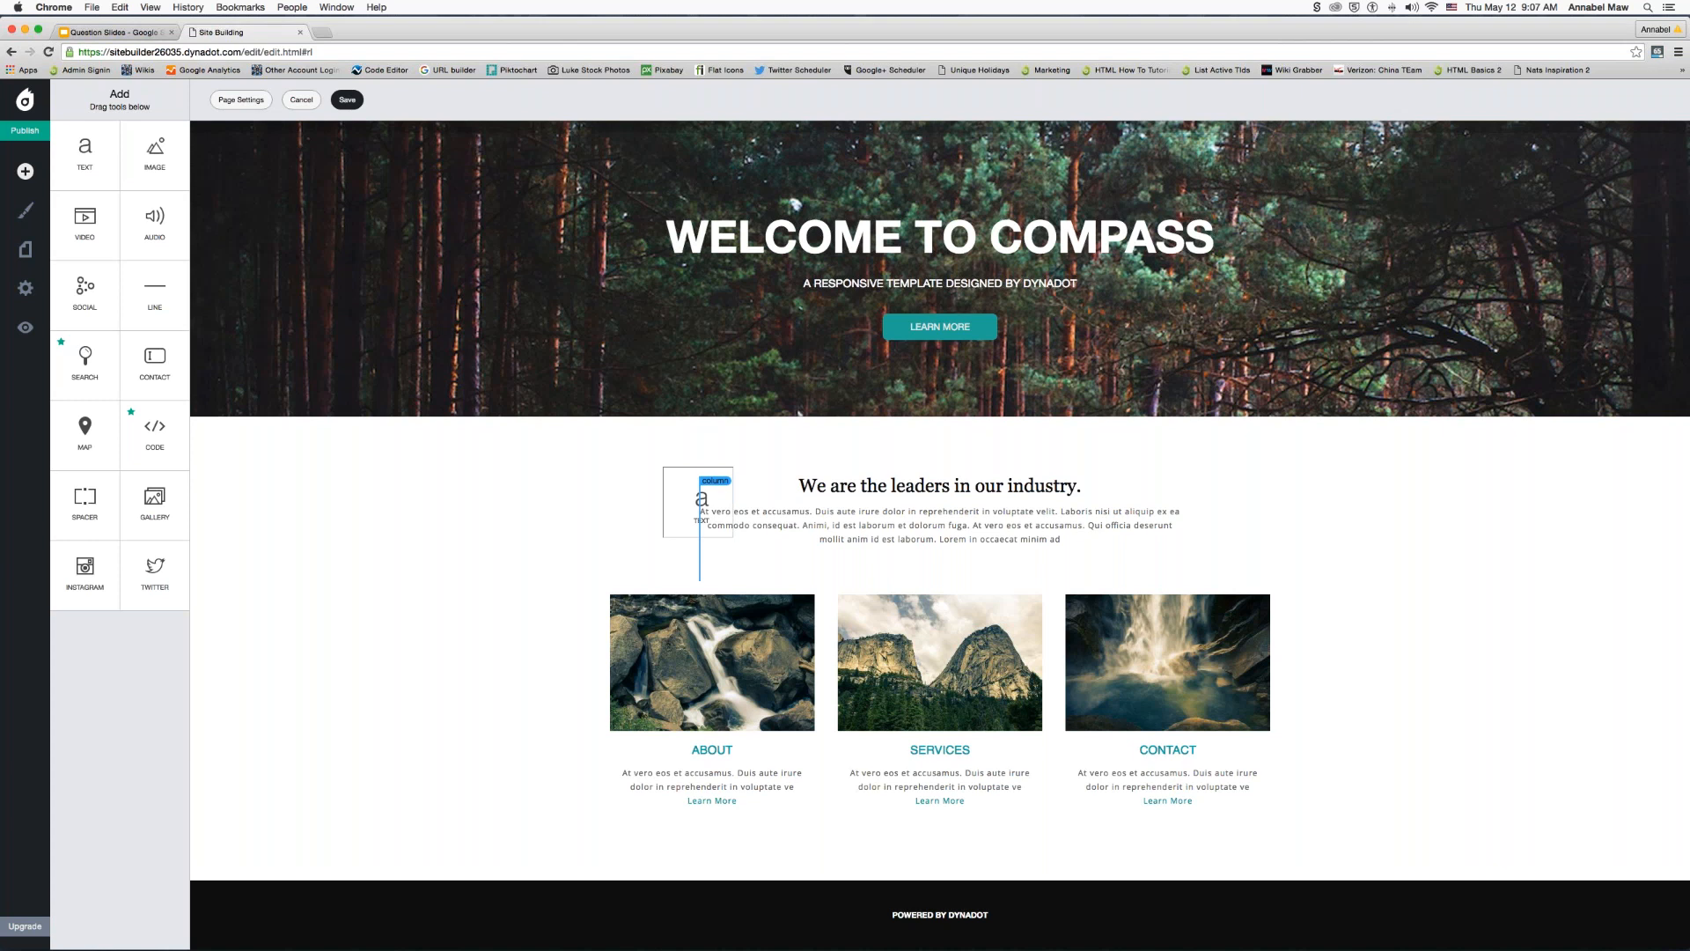
left_click_drag(701, 499, 706, 570)
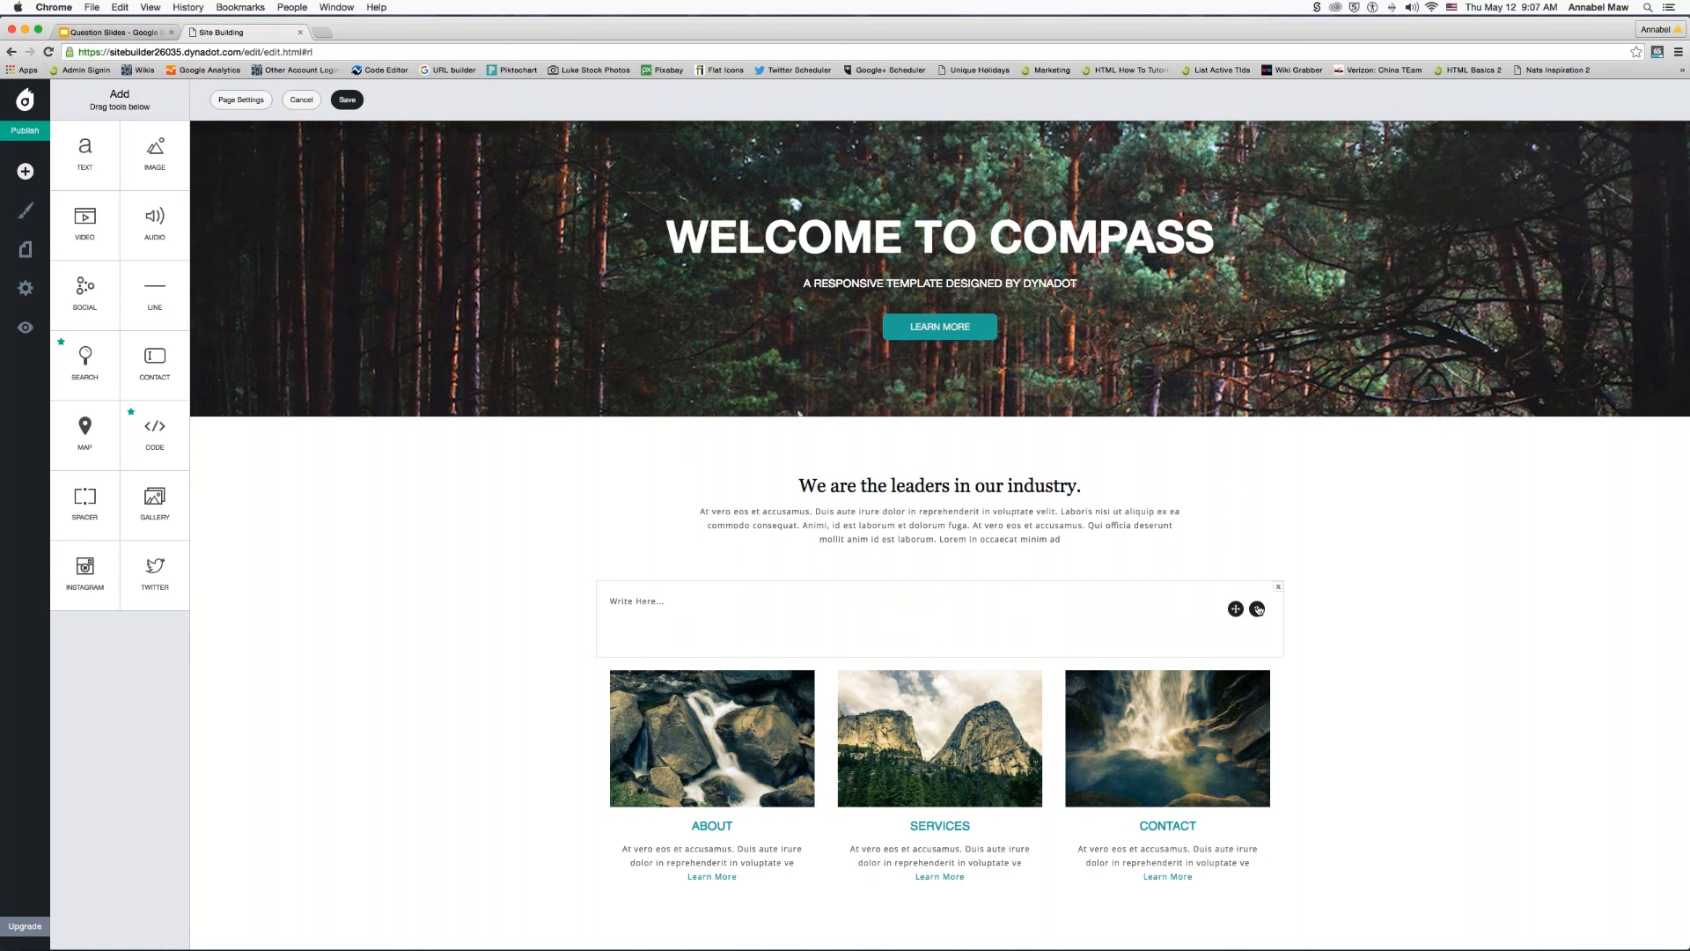
left_click(1258, 610)
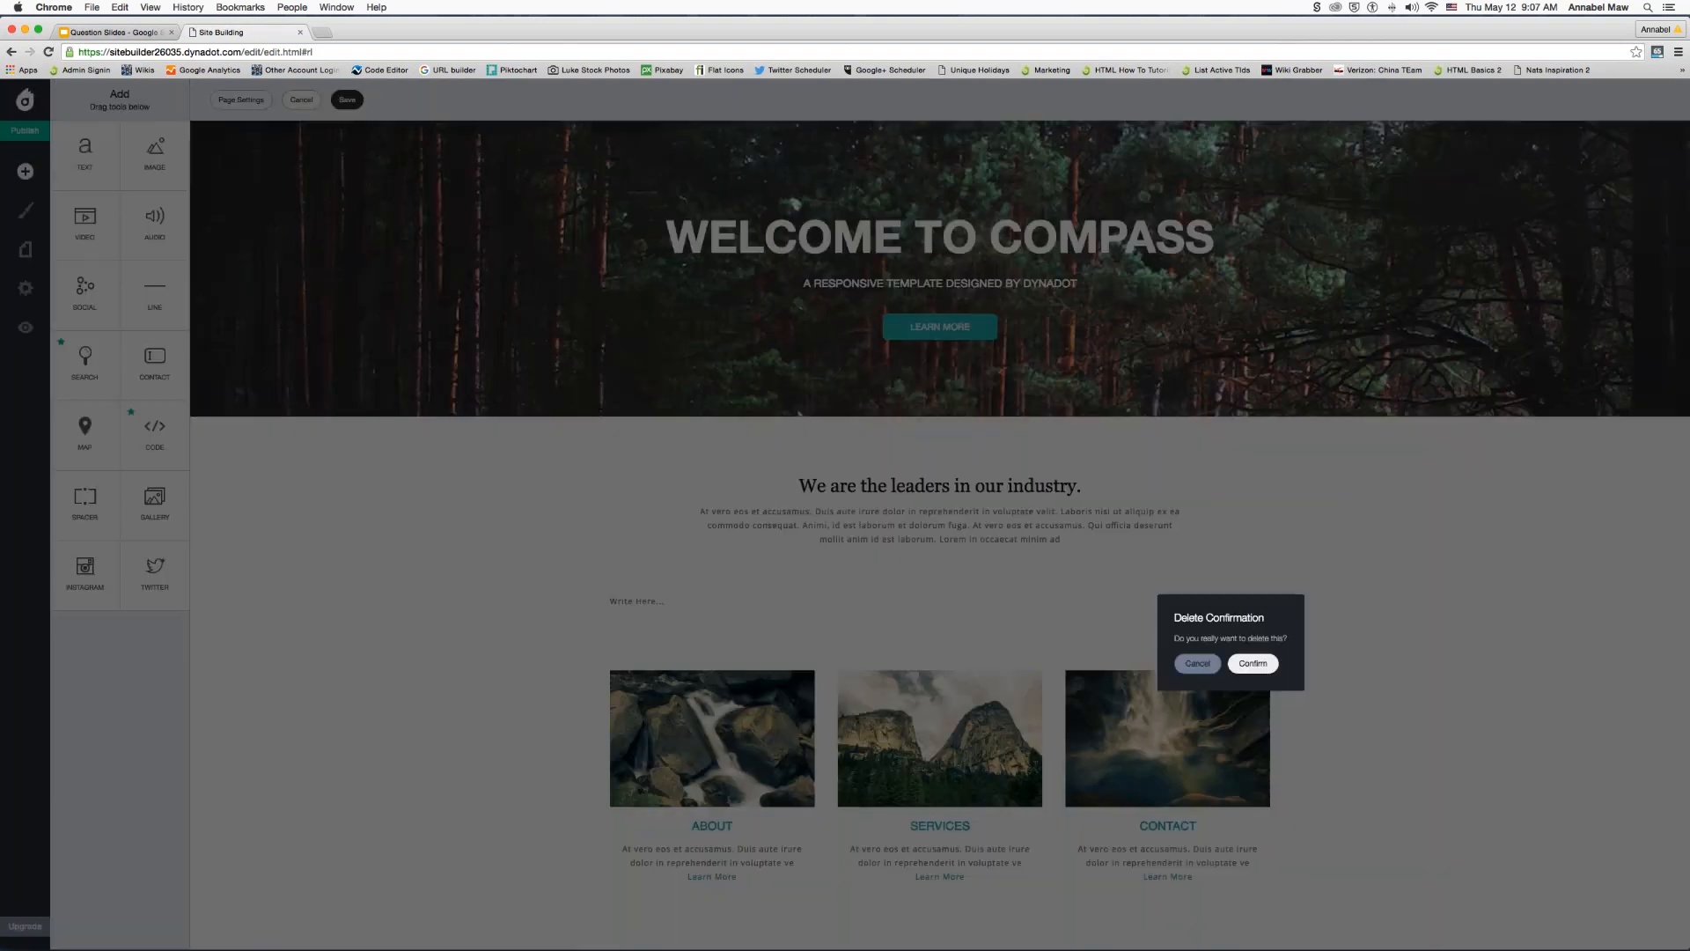
left_click(1251, 665)
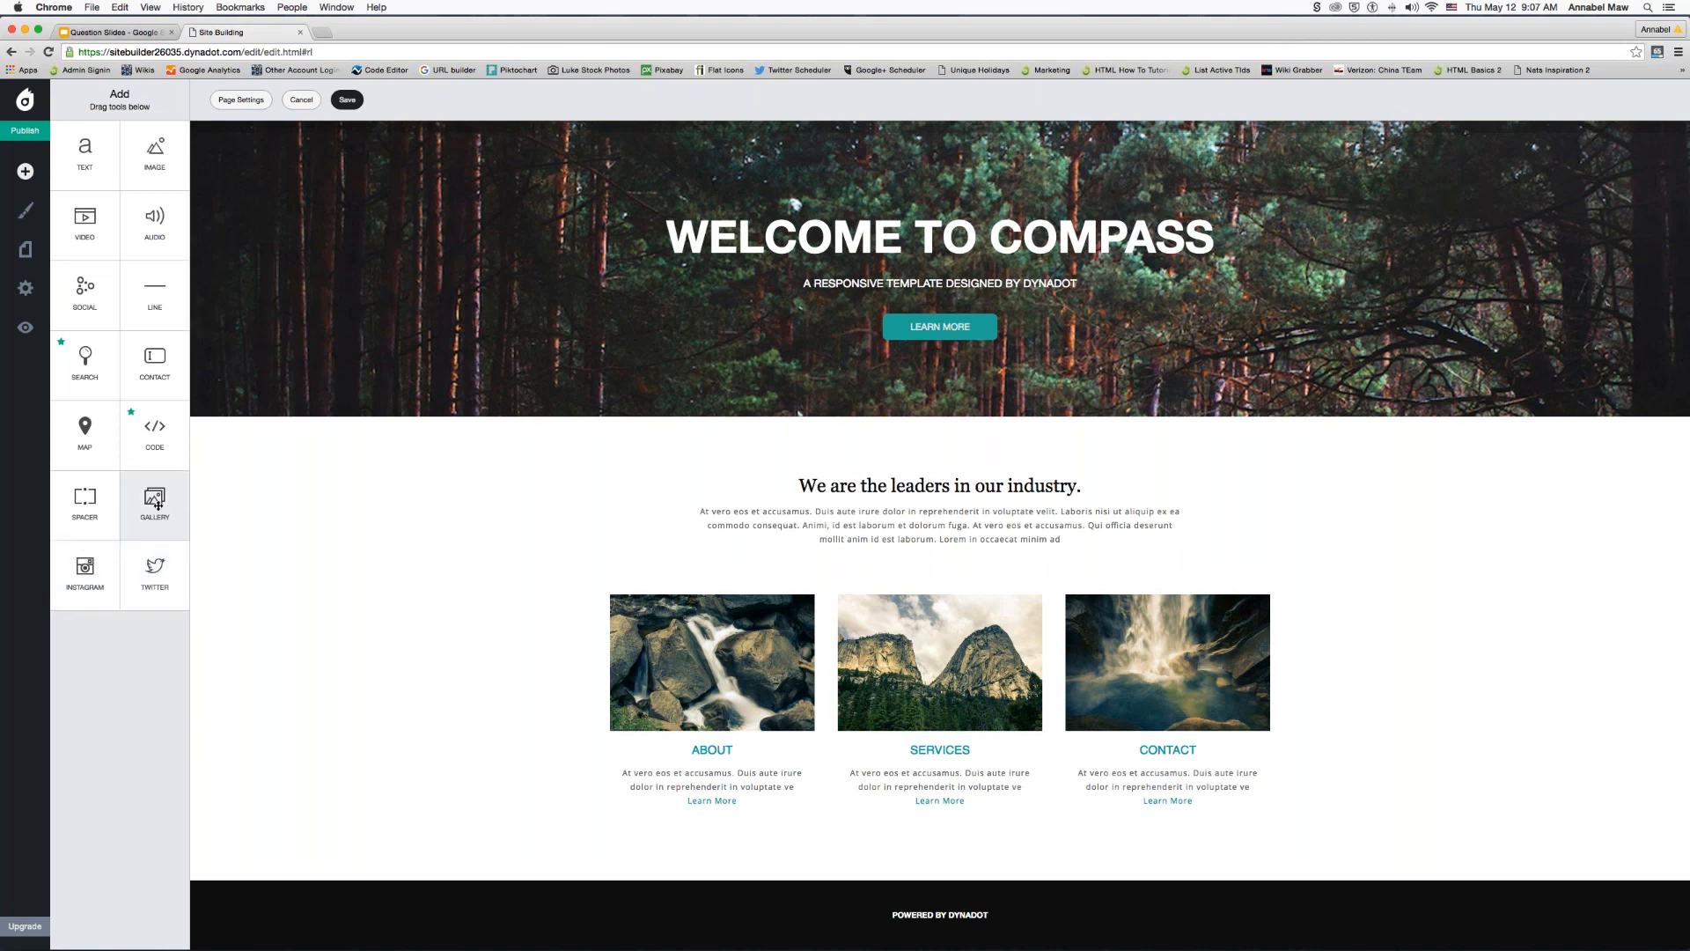
- Add a gallery below the row of three images and upload the snowy forest and log pile photos from the demo folder
left_click_drag(149, 502, 754, 808)
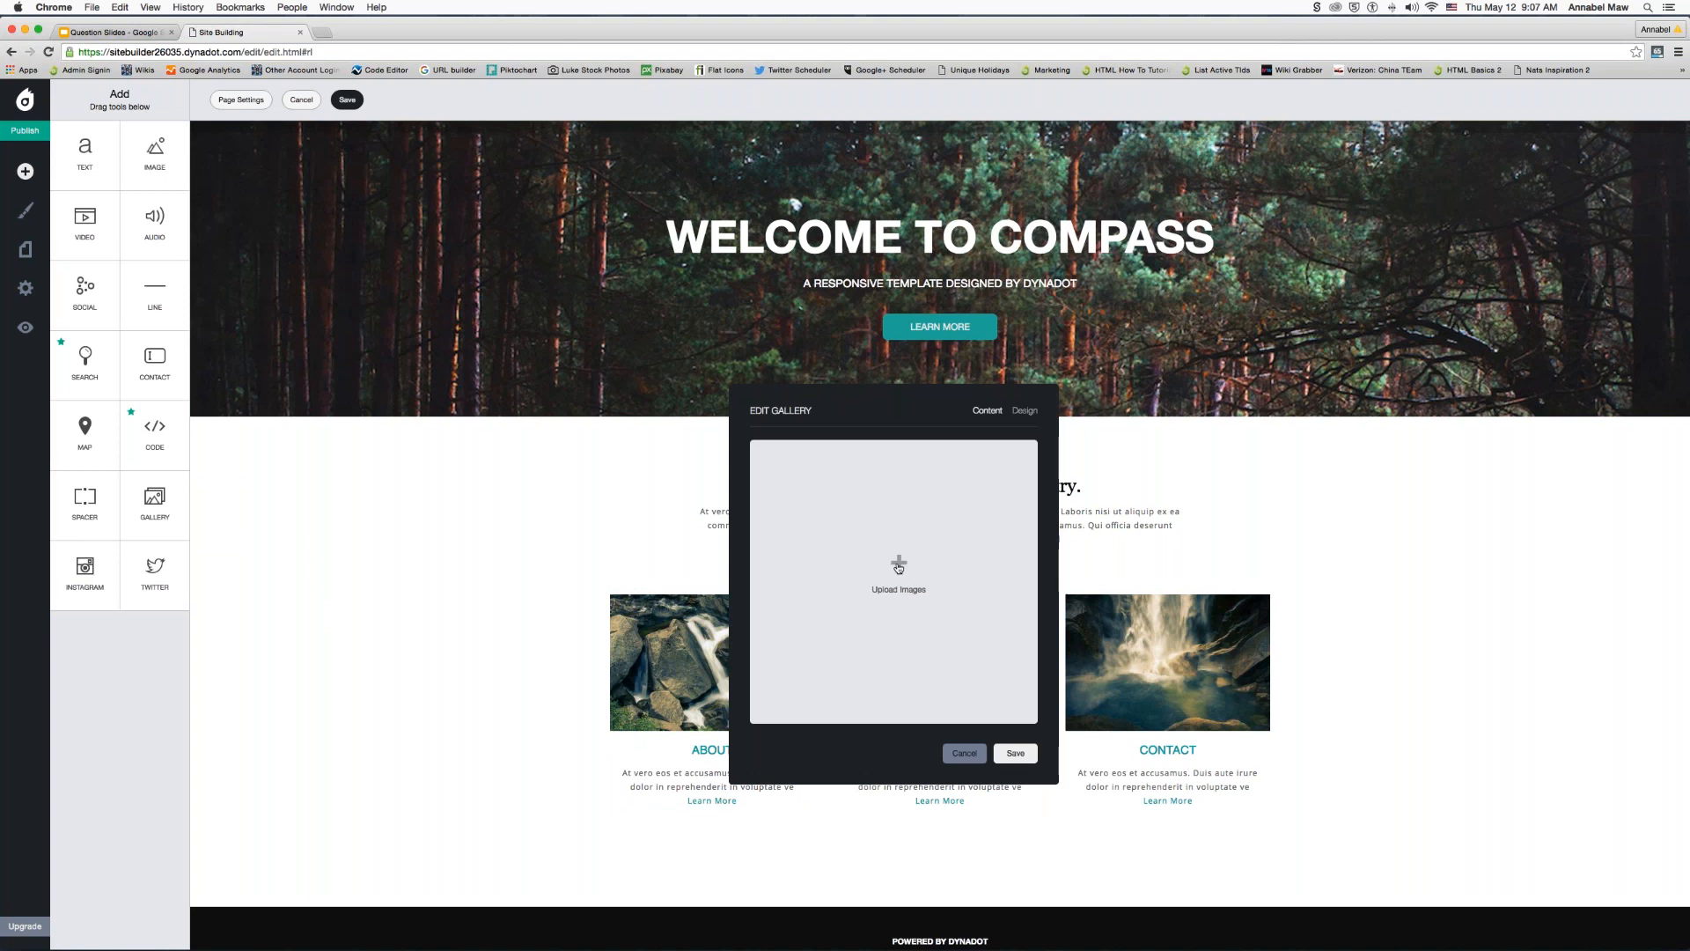
left_click(898, 568)
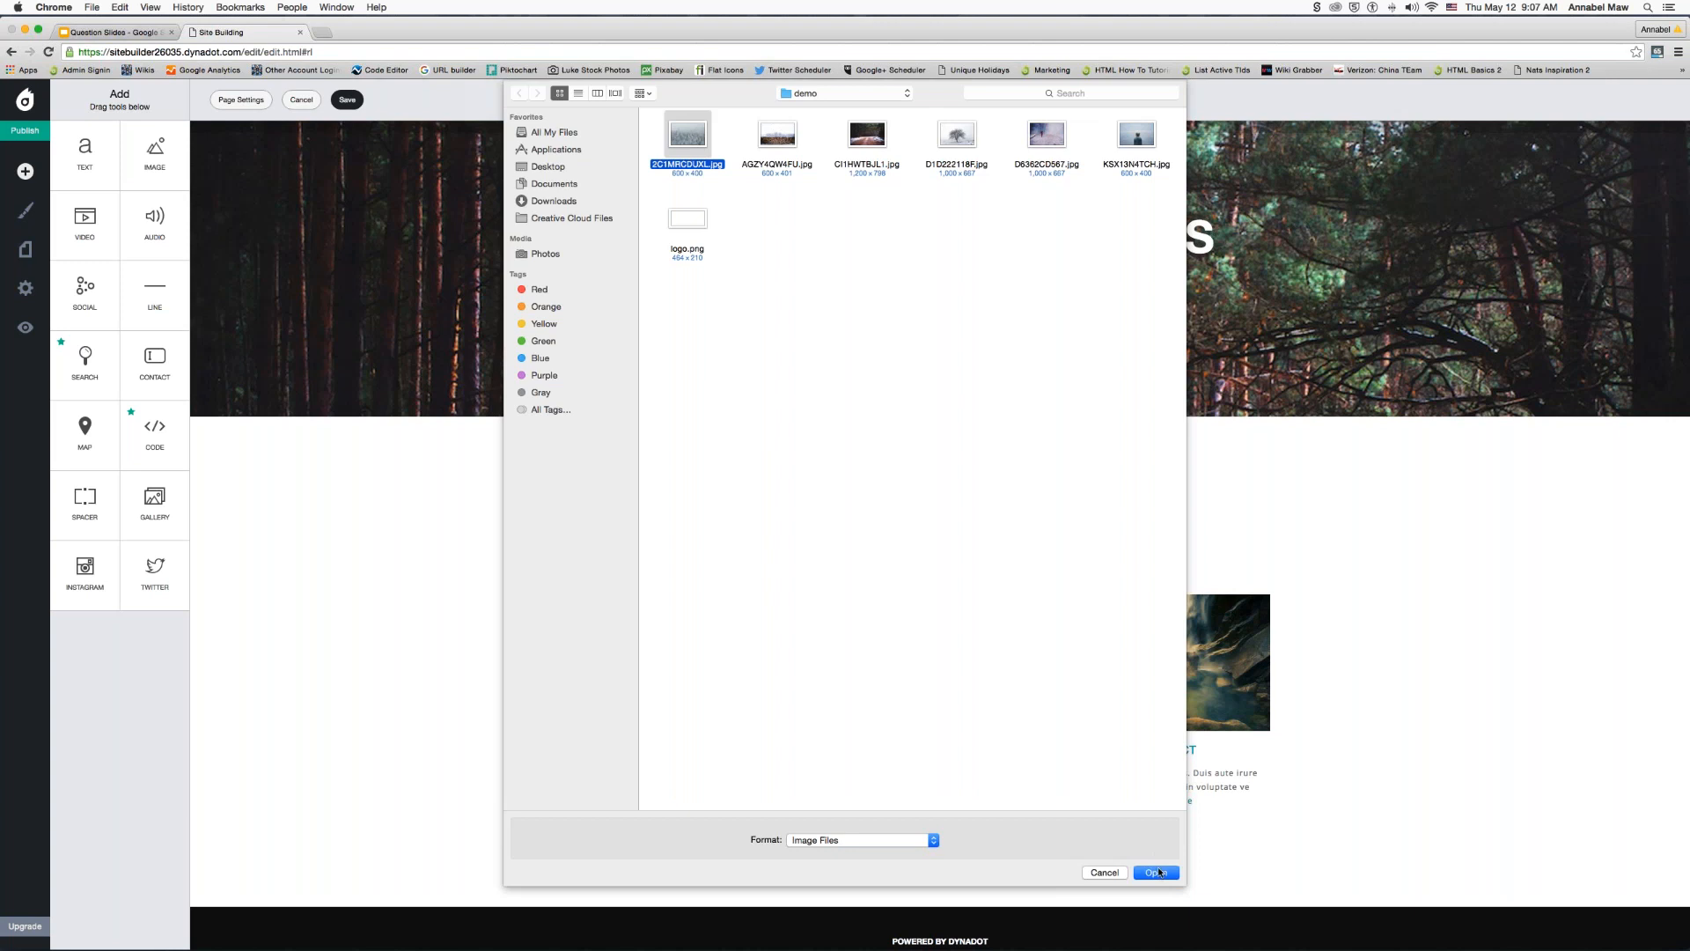
left_click(1156, 872)
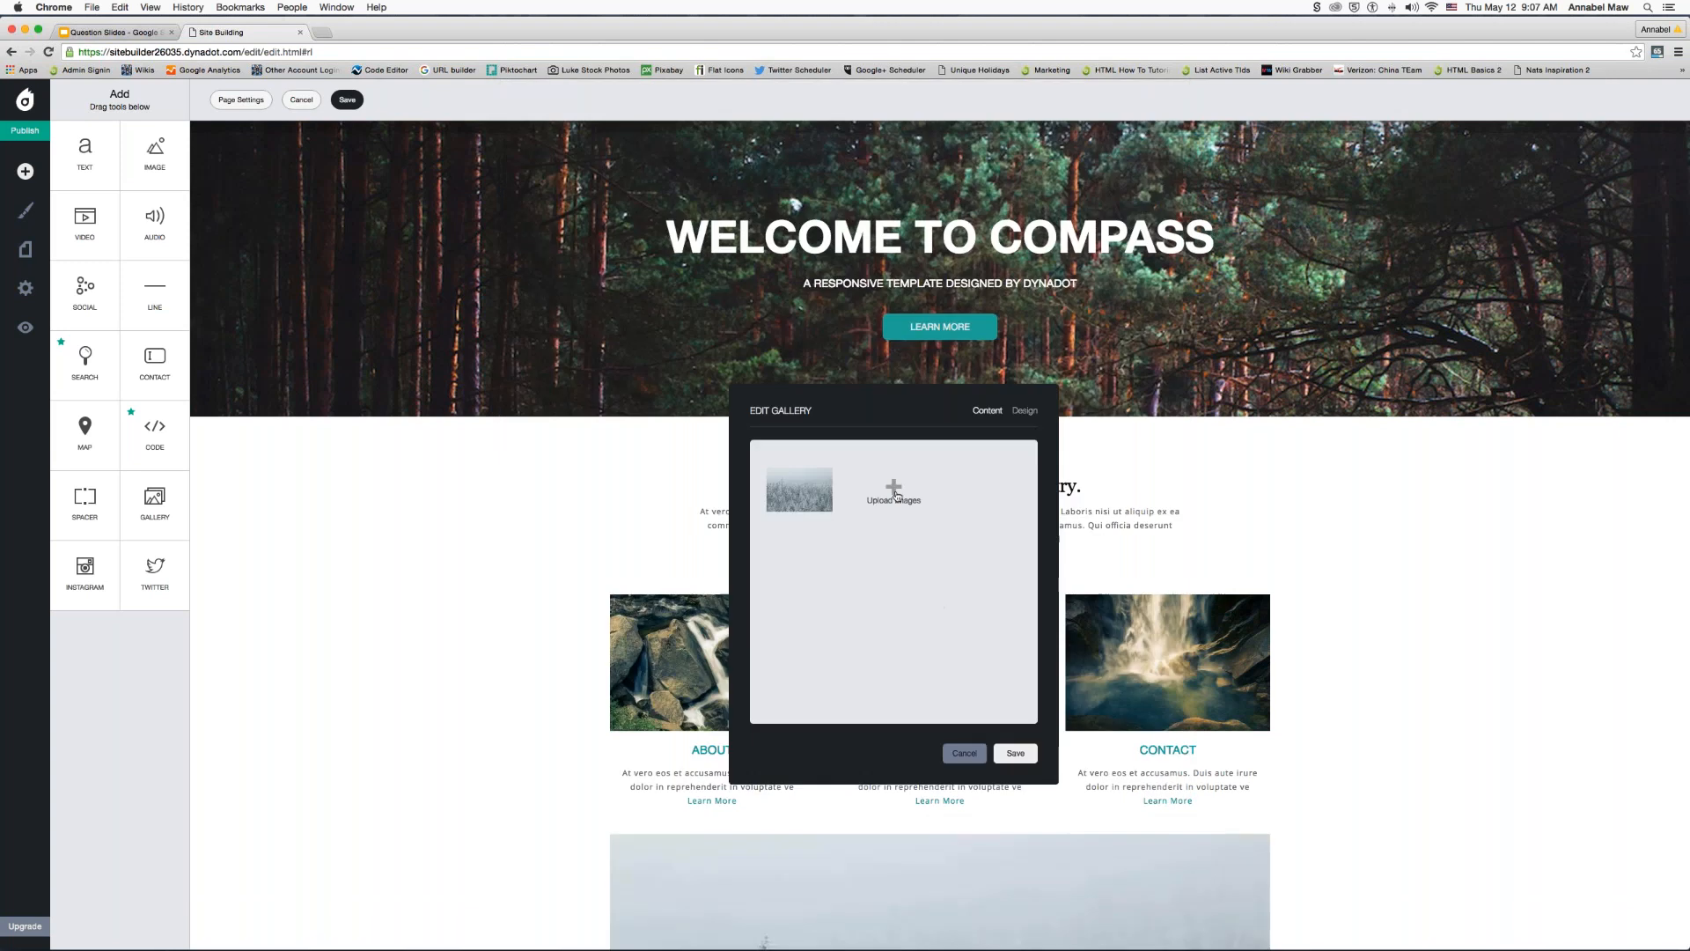
left_click(895, 493)
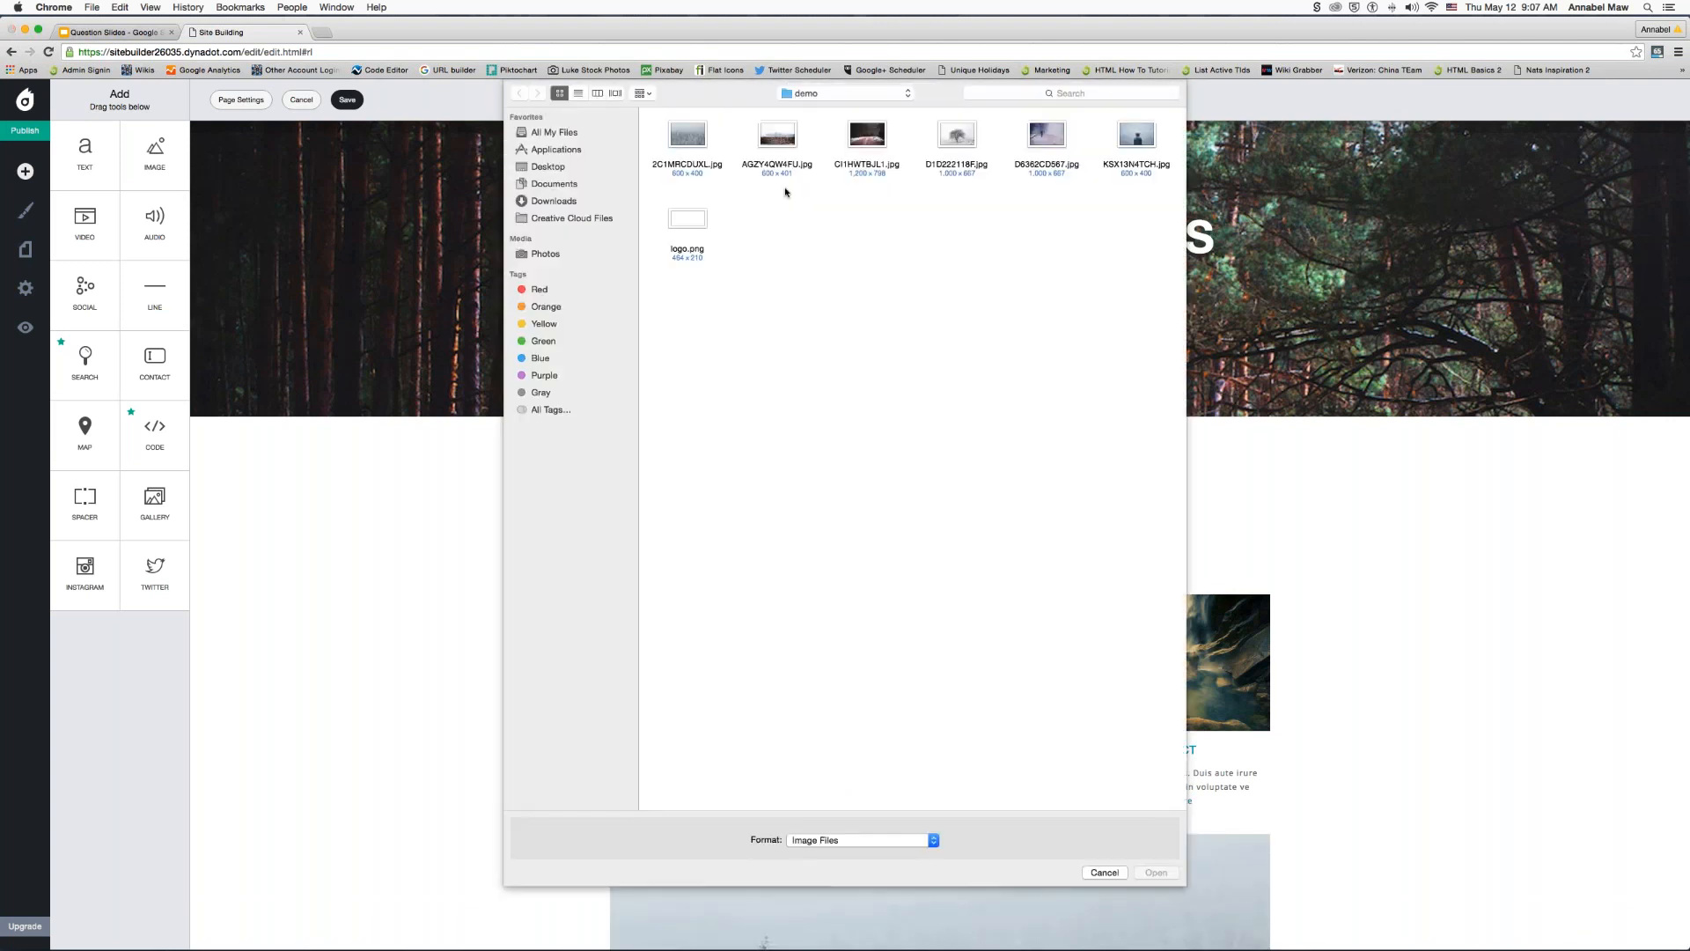
left_click(777, 145)
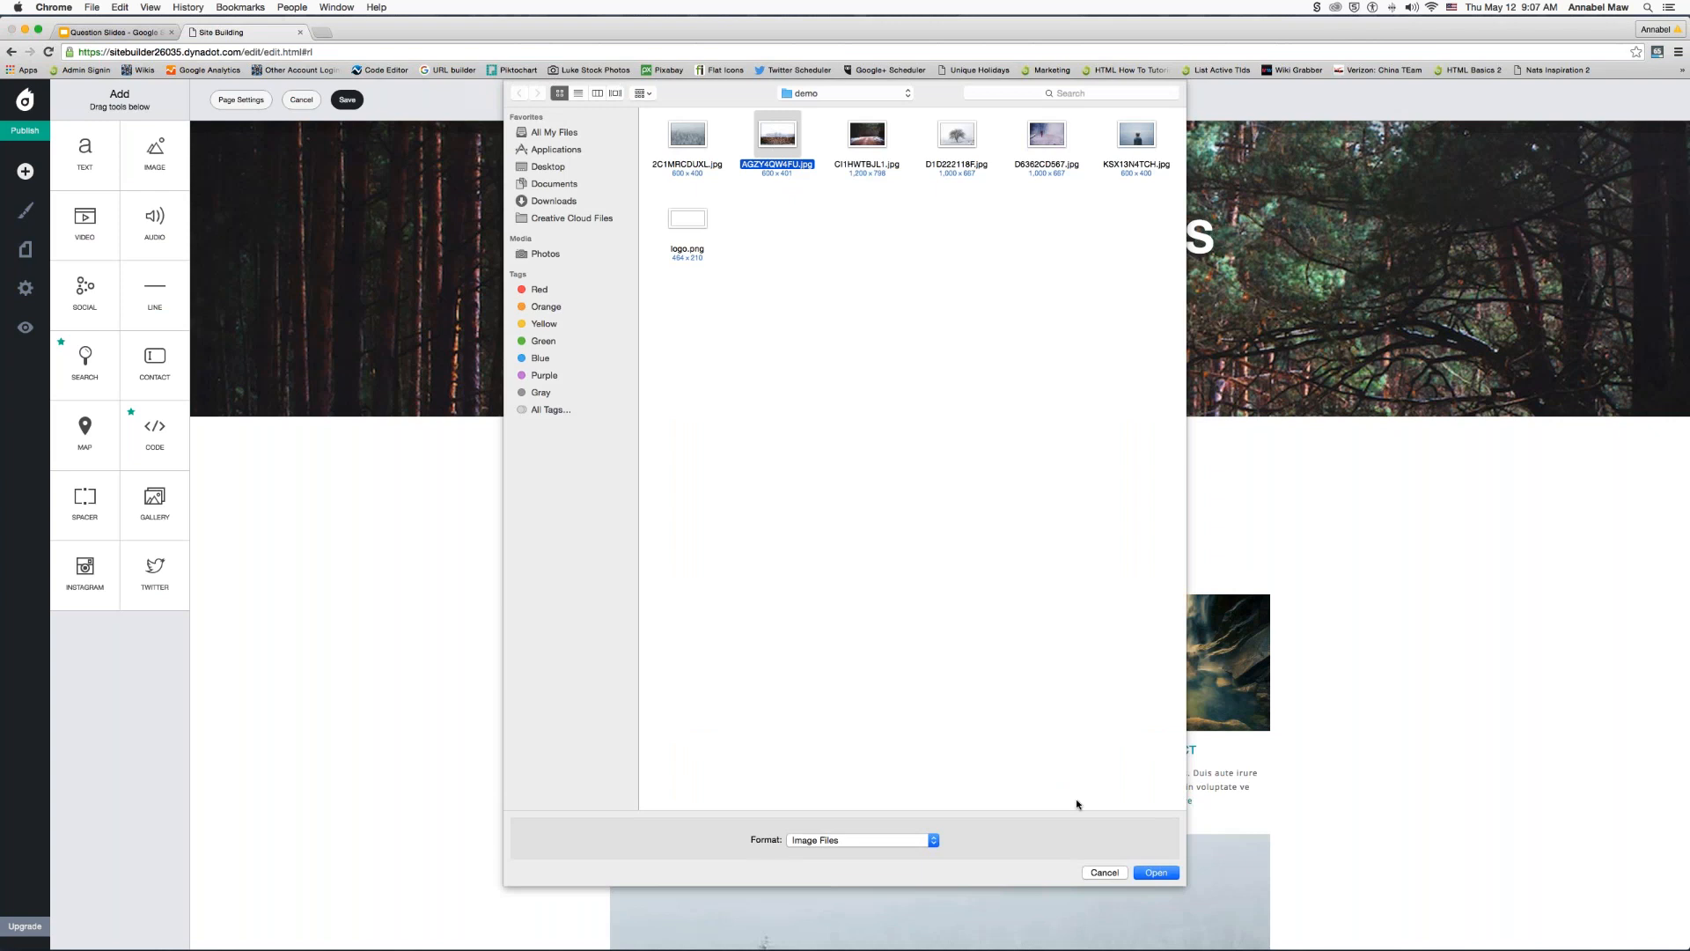
left_click(1157, 873)
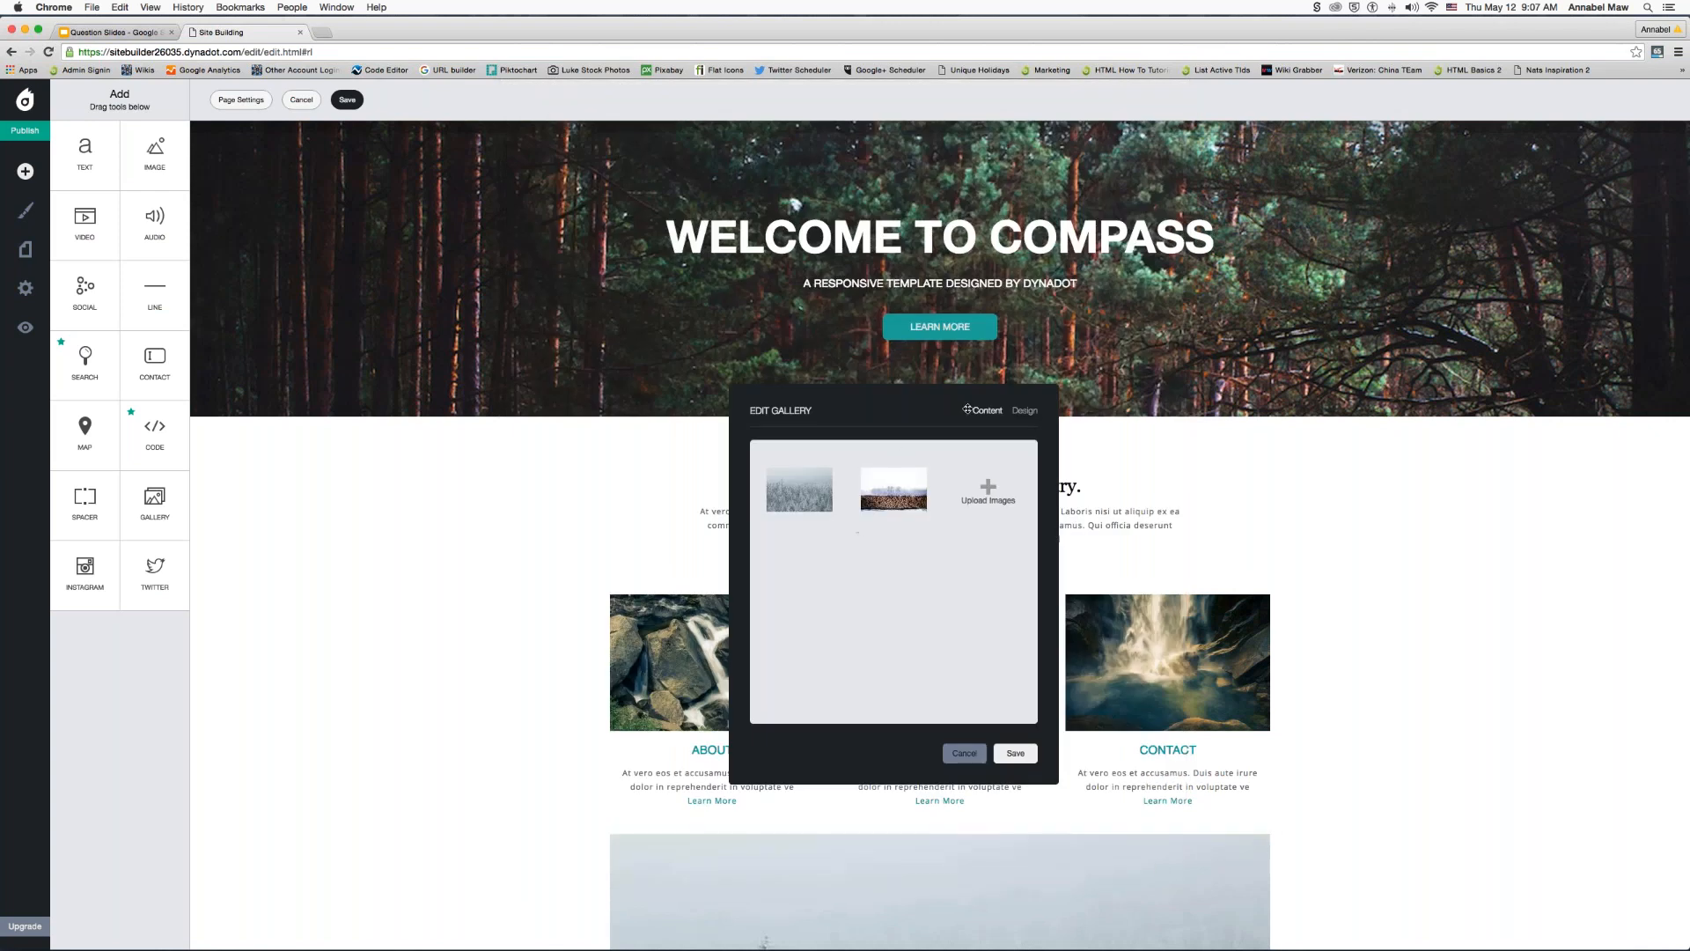
- Enable slider controls for the gallery's Slideshow design and save the gallery
left_click(1026, 411)
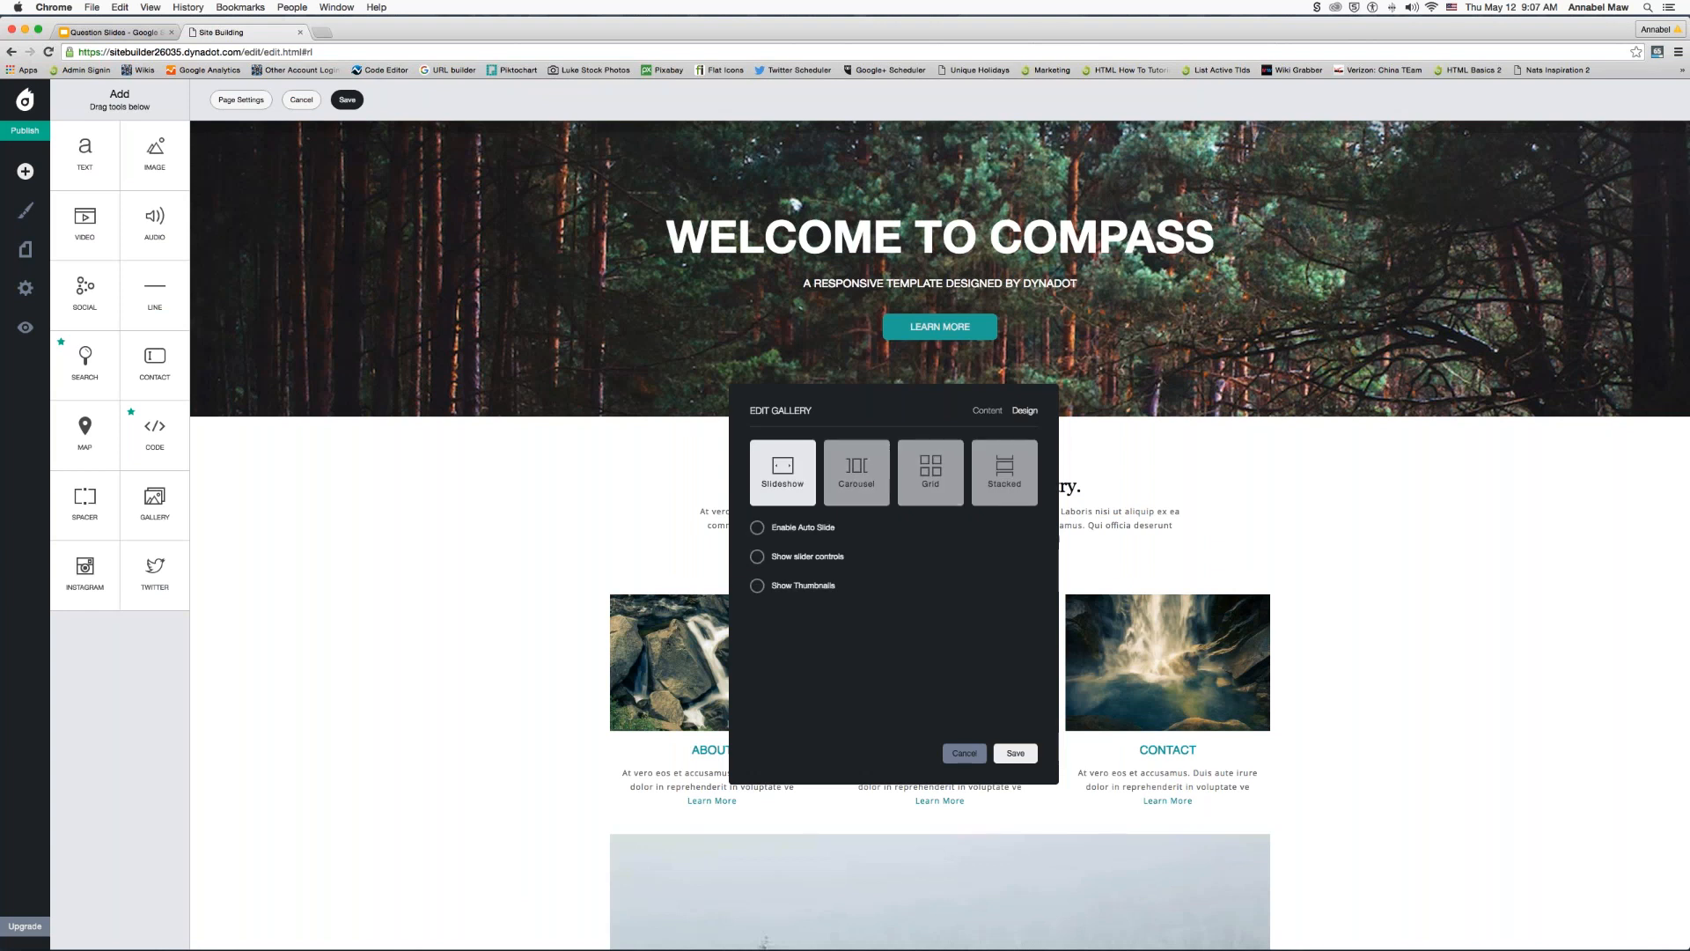
left_click(758, 557)
left_click(1012, 753)
- Go through the gallery's photos on the page using its slider controls
scroll(1326, 767, "down", 5)
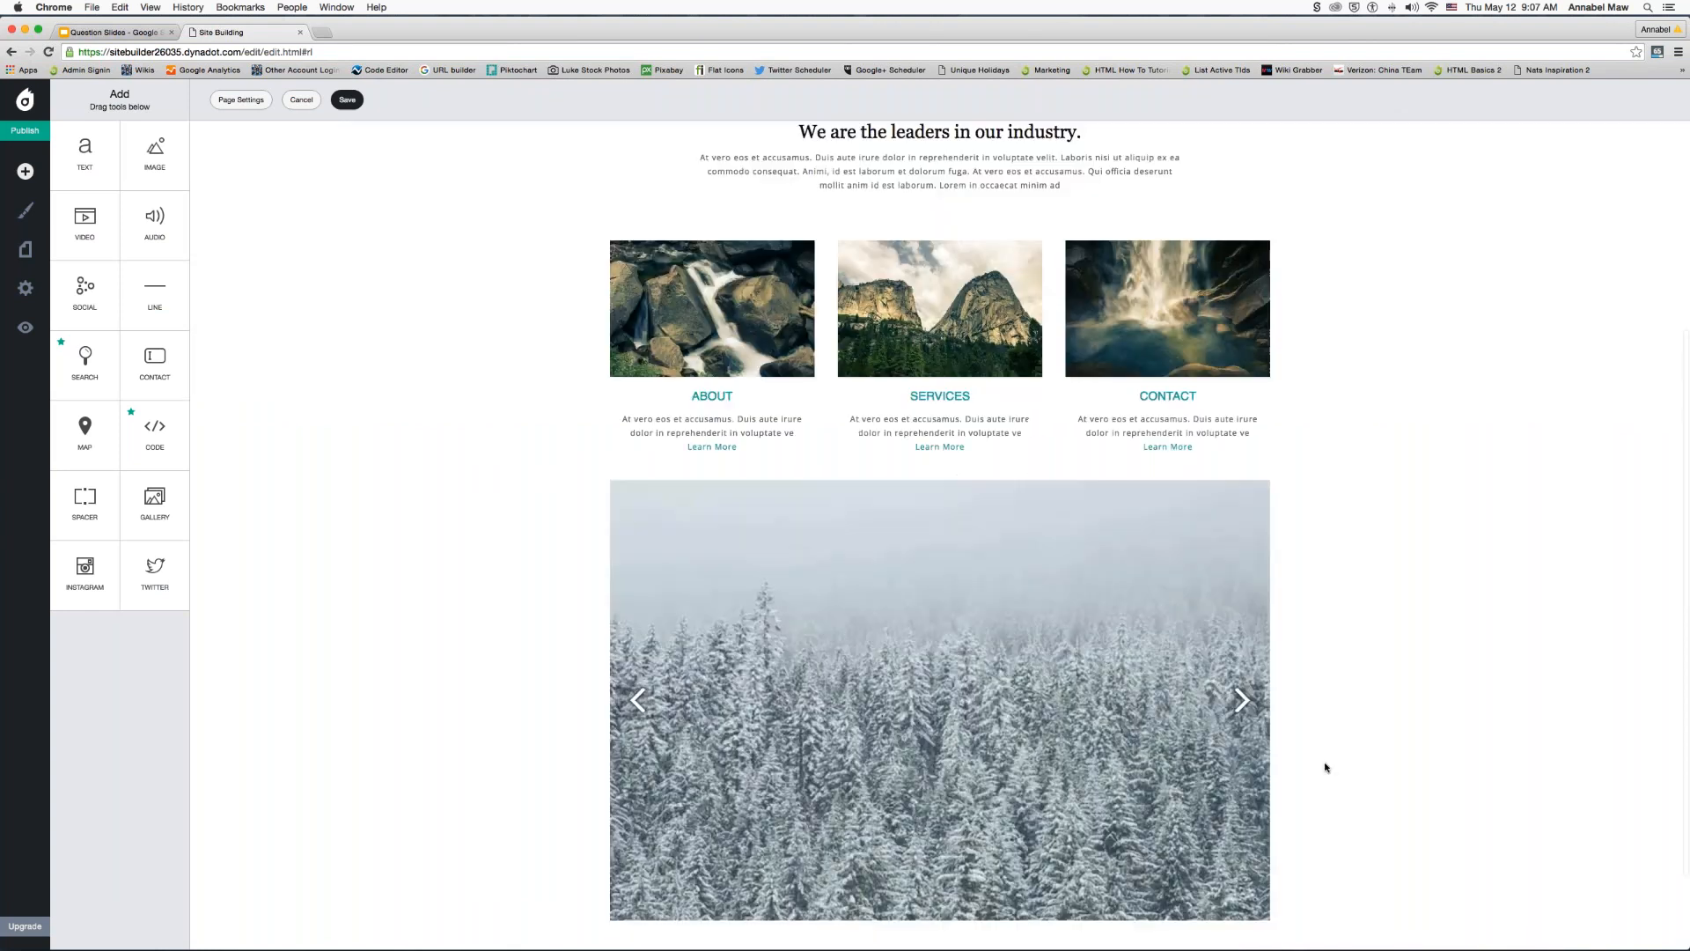
left_click(1241, 672)
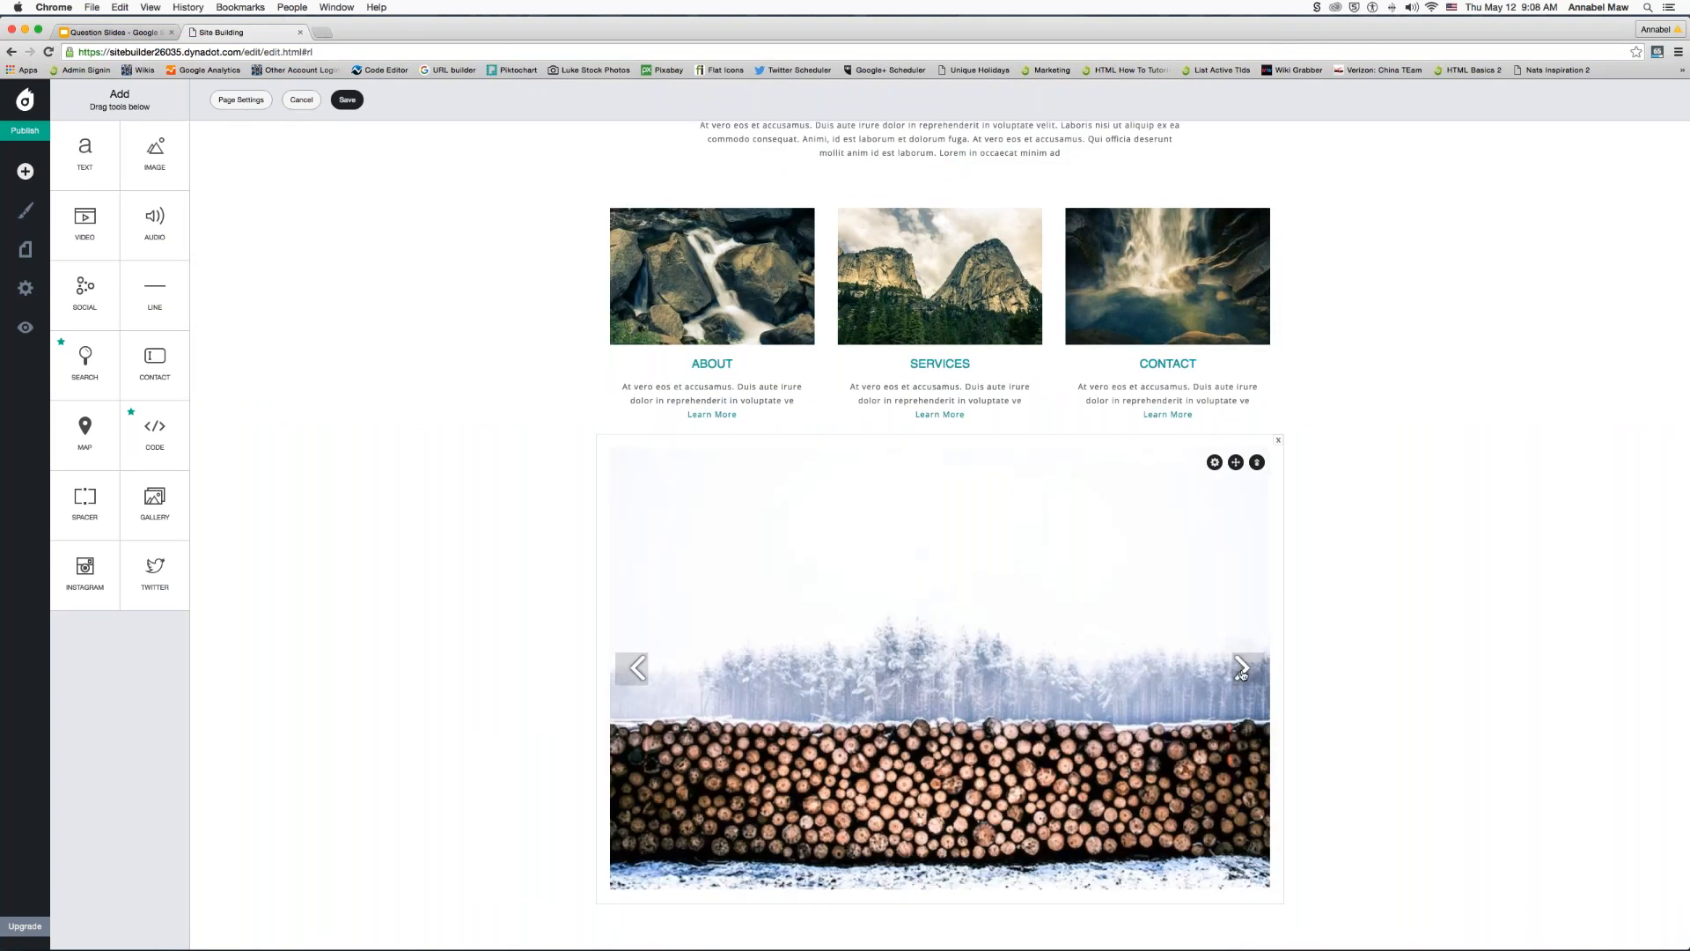
left_click(1242, 669)
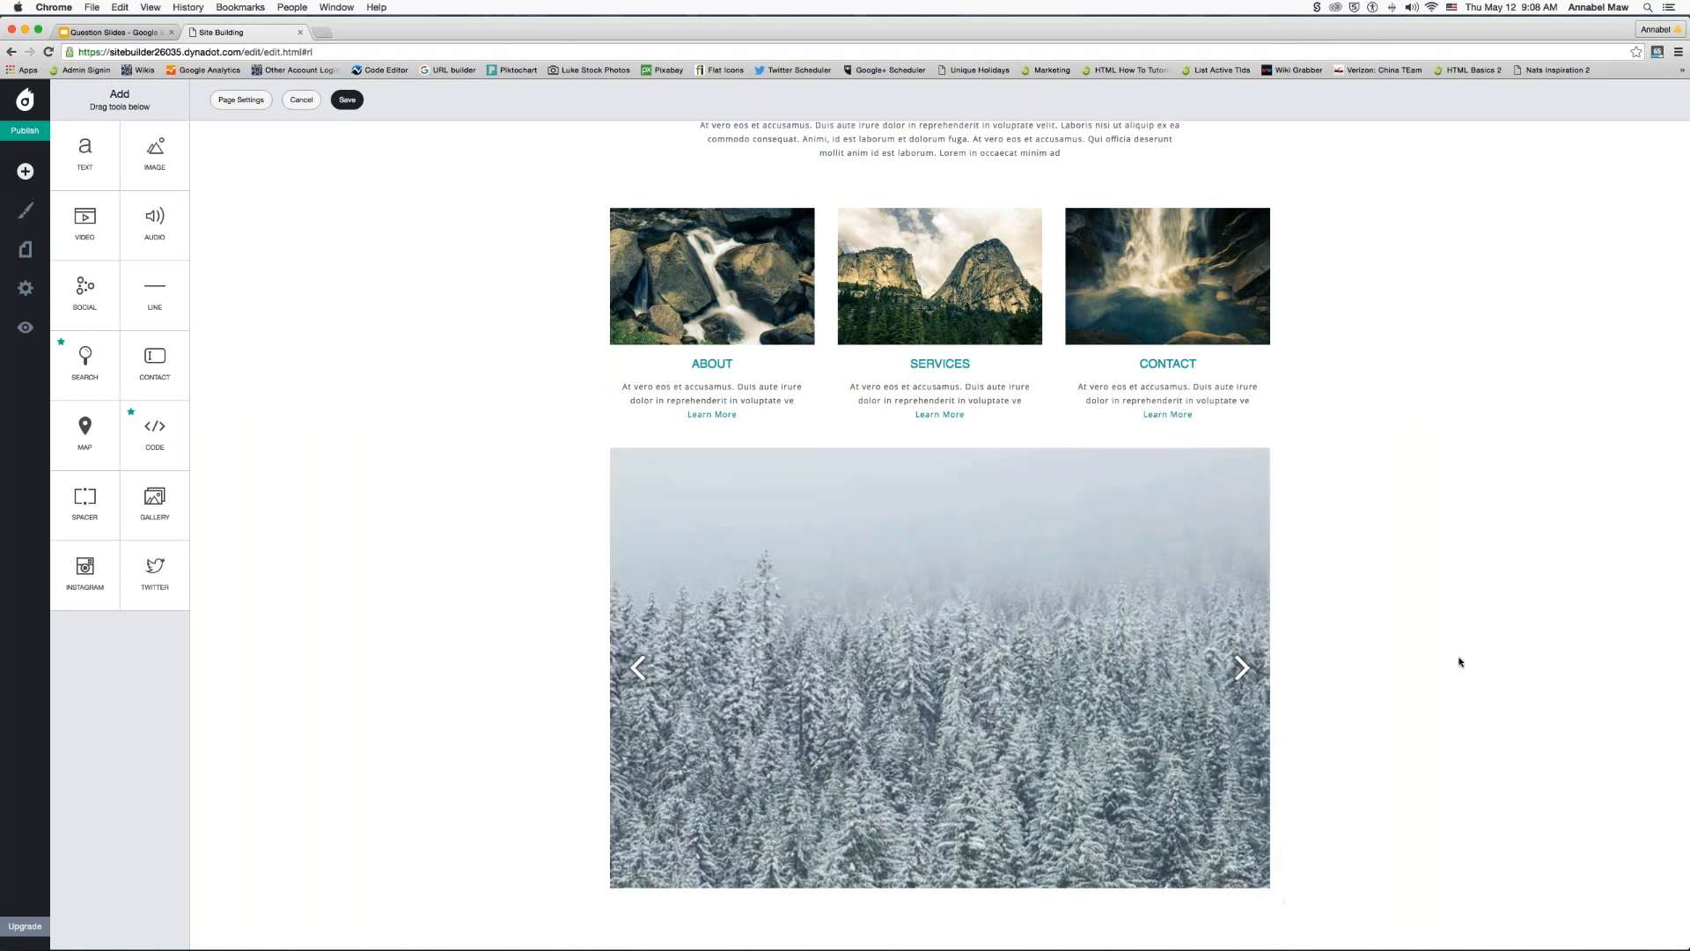
- Save the home page with the new gallery
scroll(1459, 662, "up", 3)
scroll(1459, 663, "up", 1)
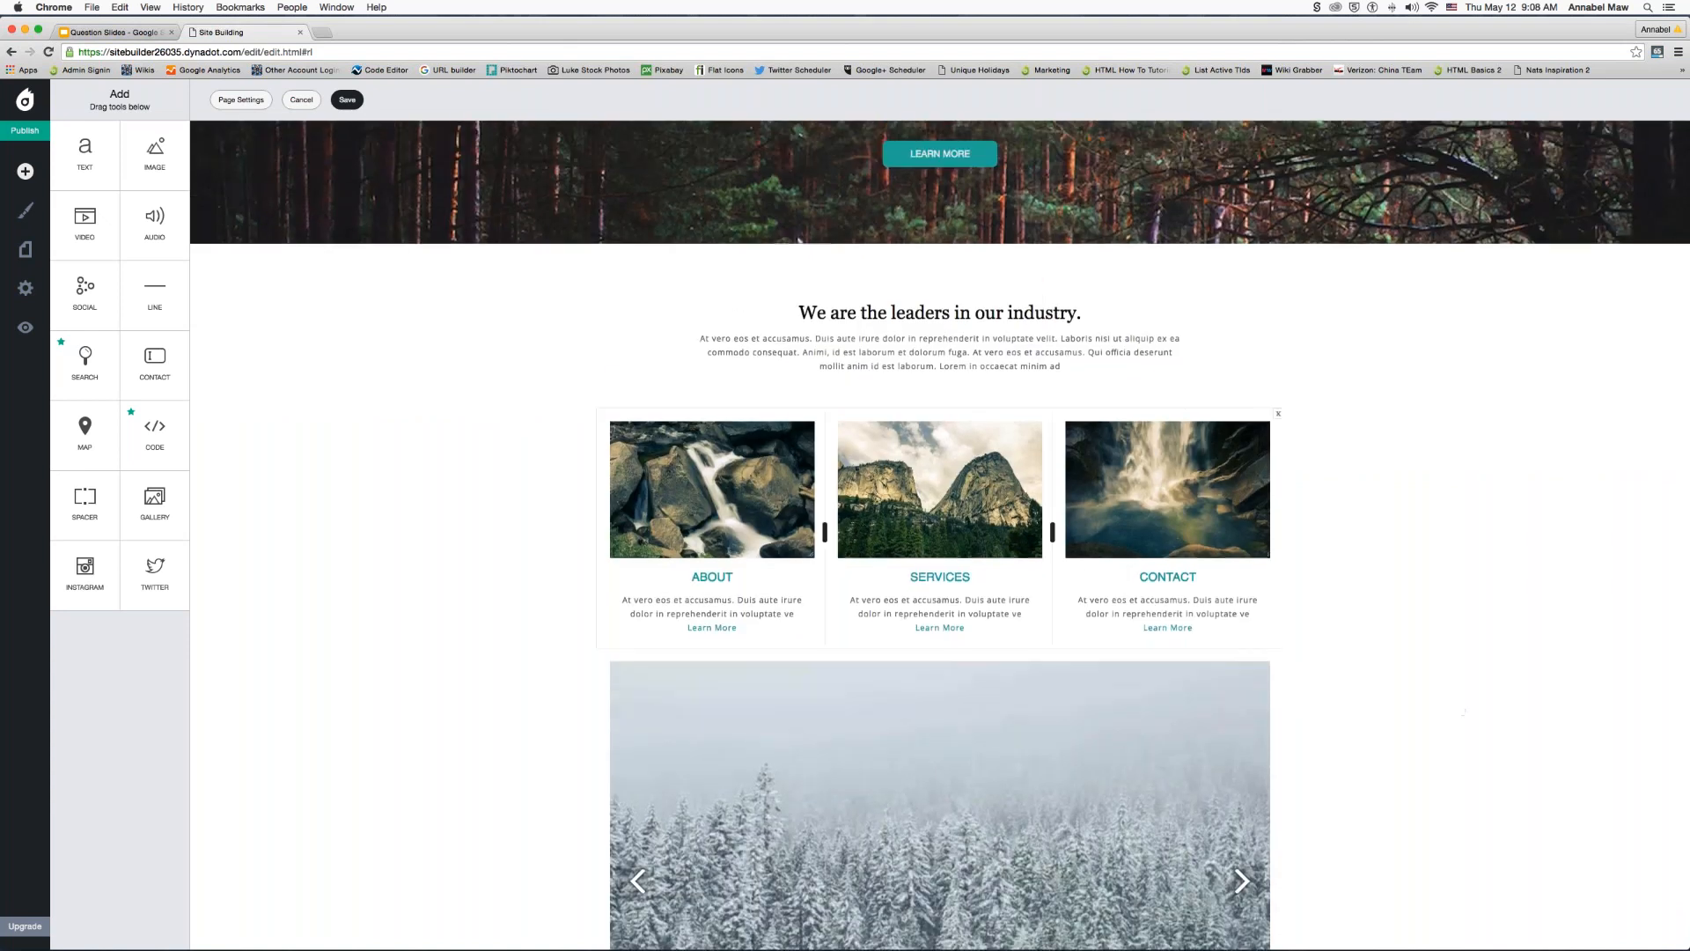
scroll(1400, 518, "up", 1)
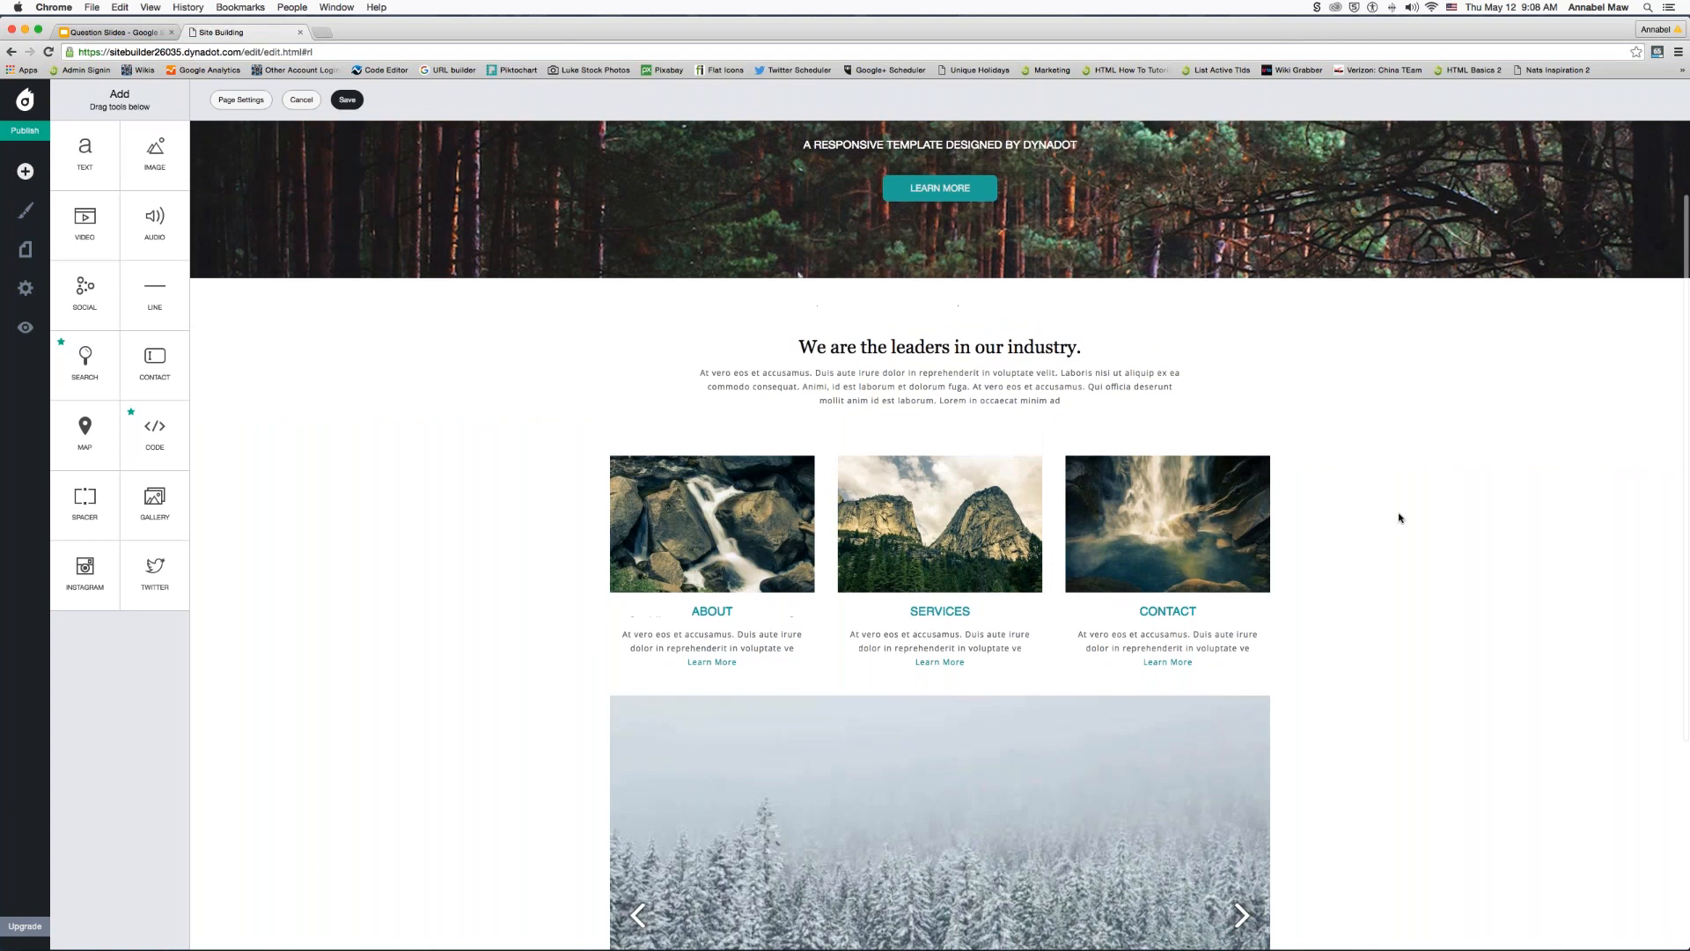
scroll(1400, 517, "up", 4)
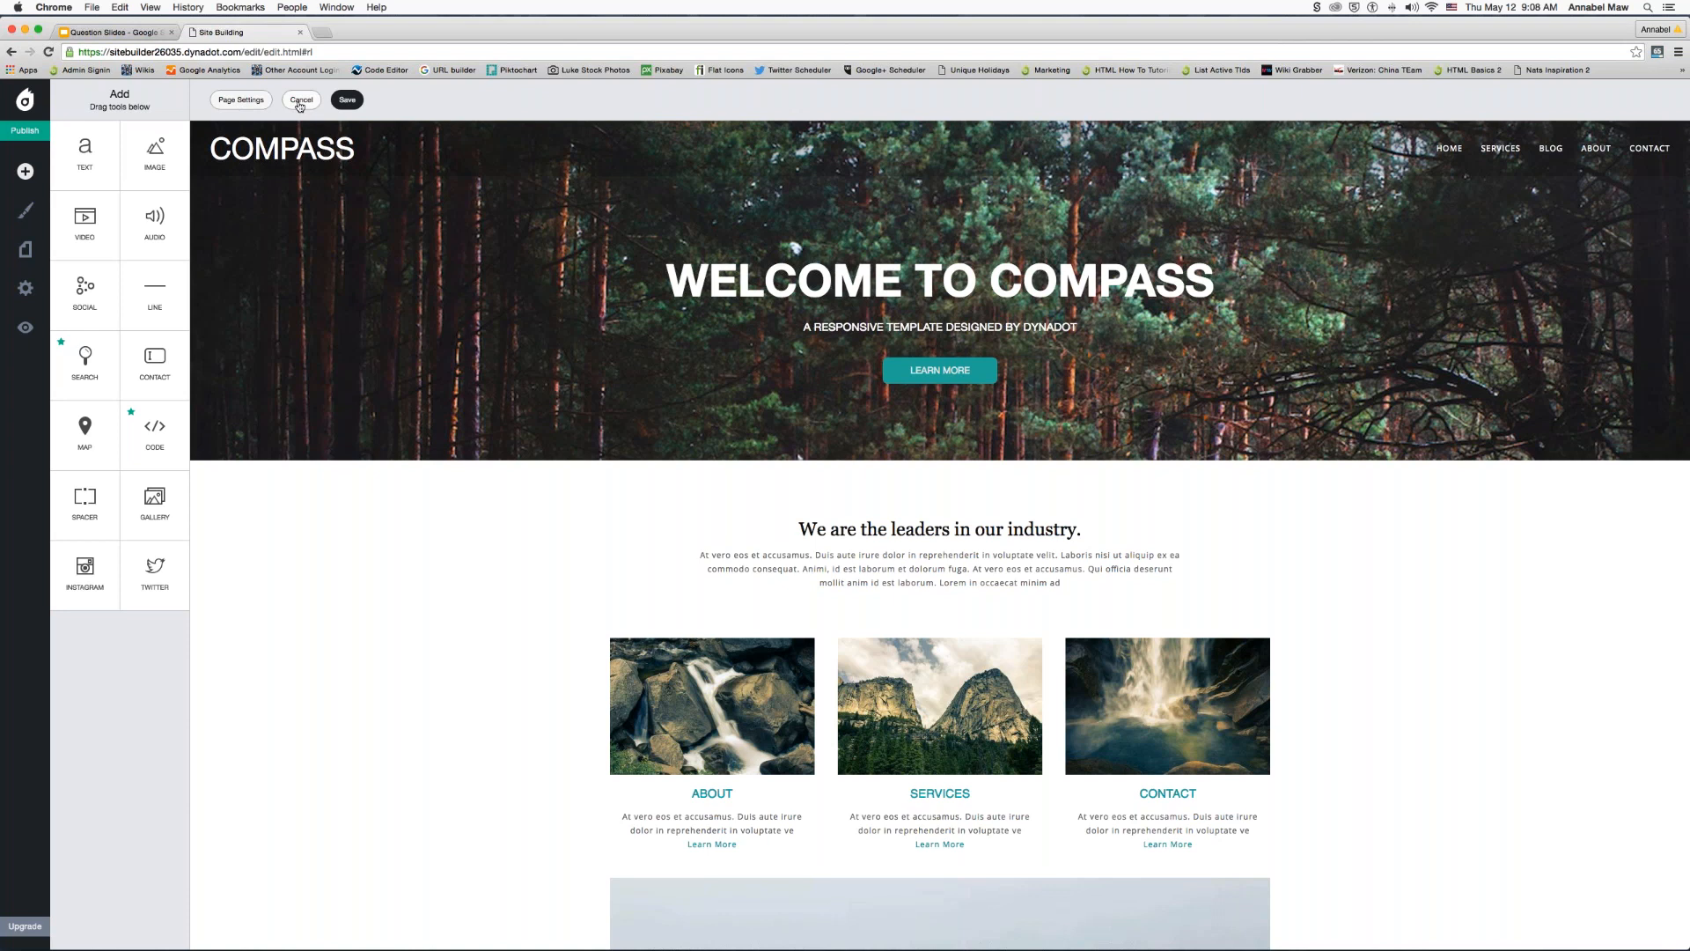
left_click(347, 100)
key("super+r")
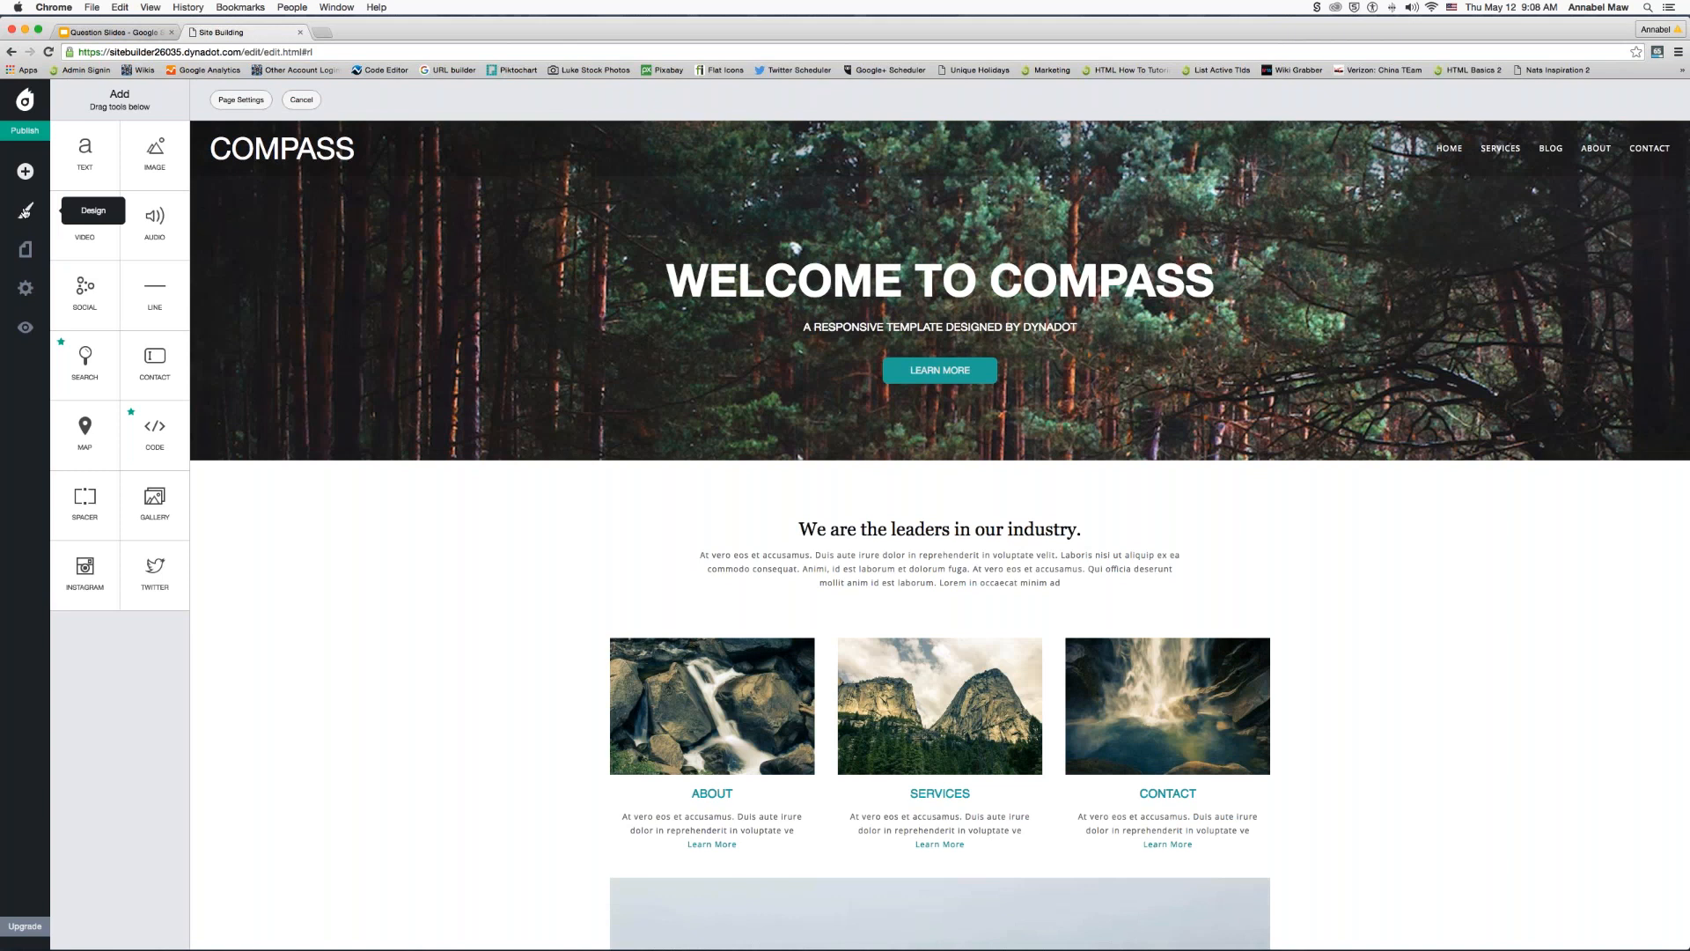
- Change the site background color to the dark red #7b3a3a in the Style Editor
left_click(25, 212)
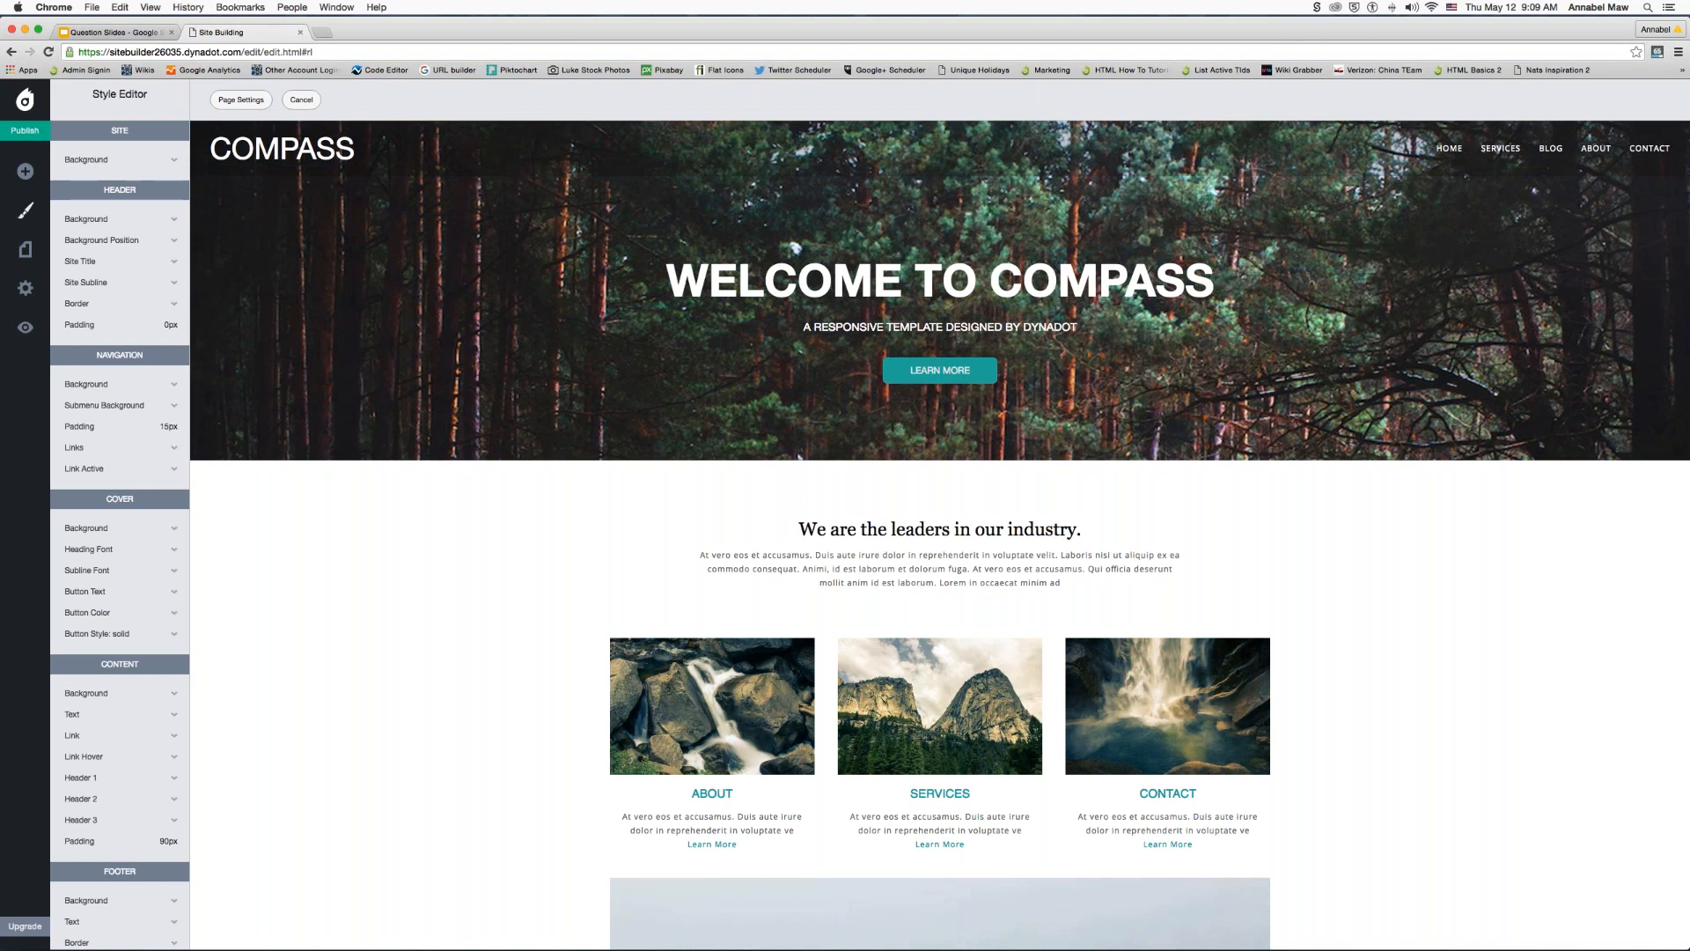
left_click(95, 162)
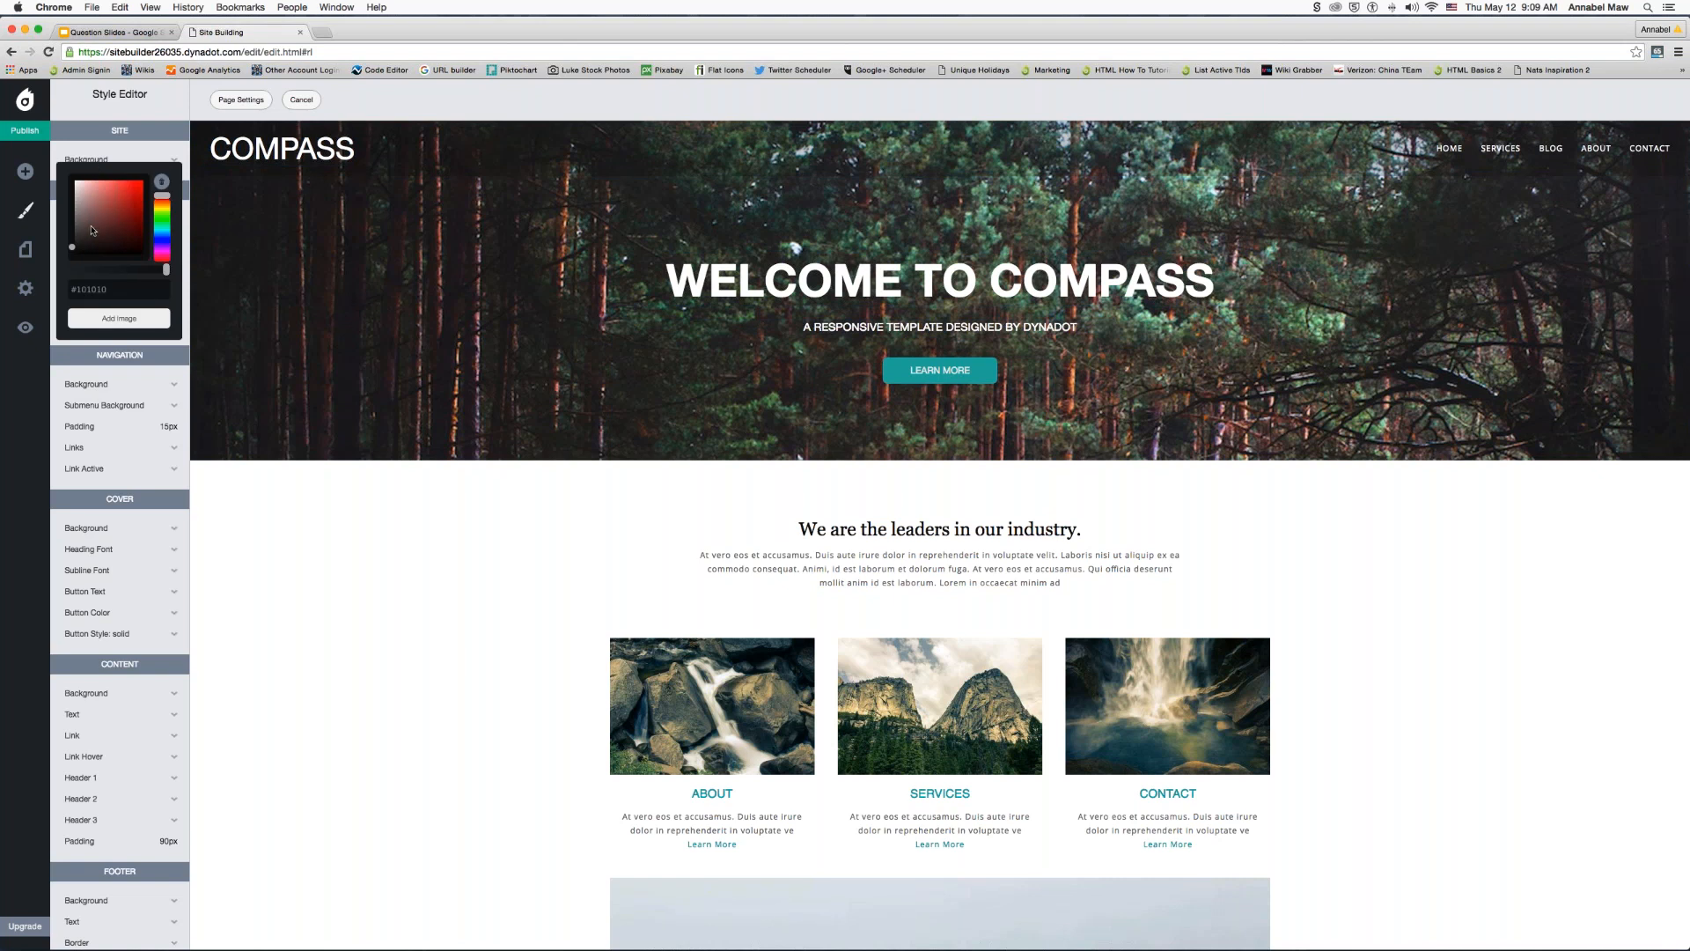
left_click_drag(91, 233, 109, 215)
left_click(149, 138)
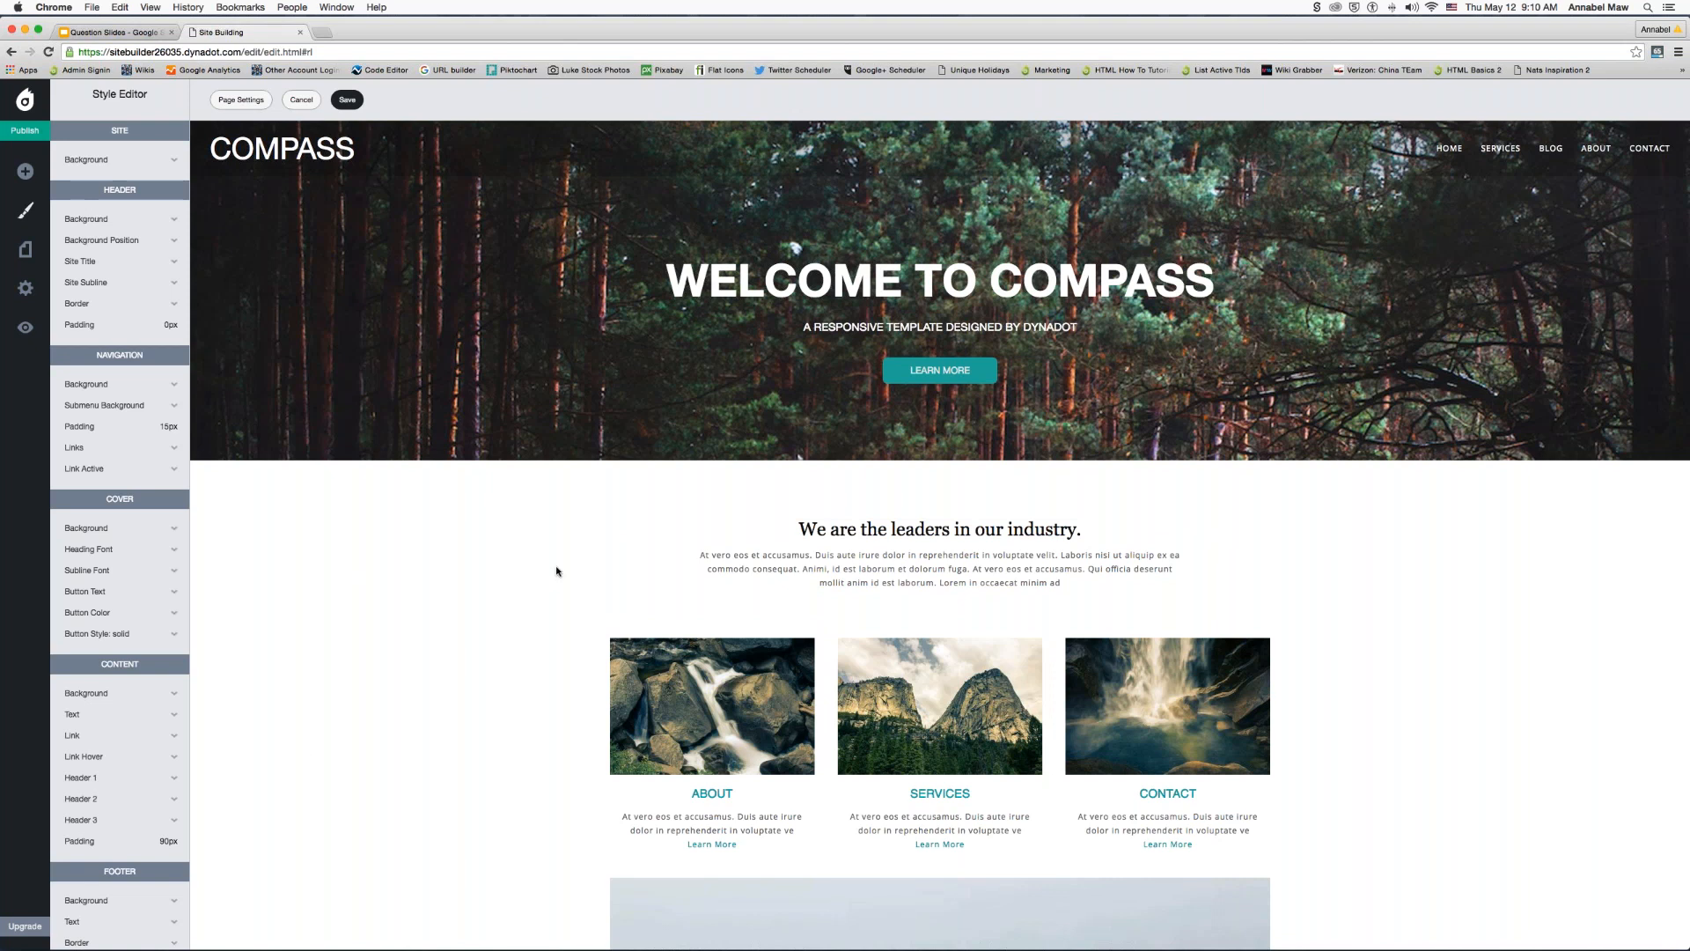
left_click(83, 161)
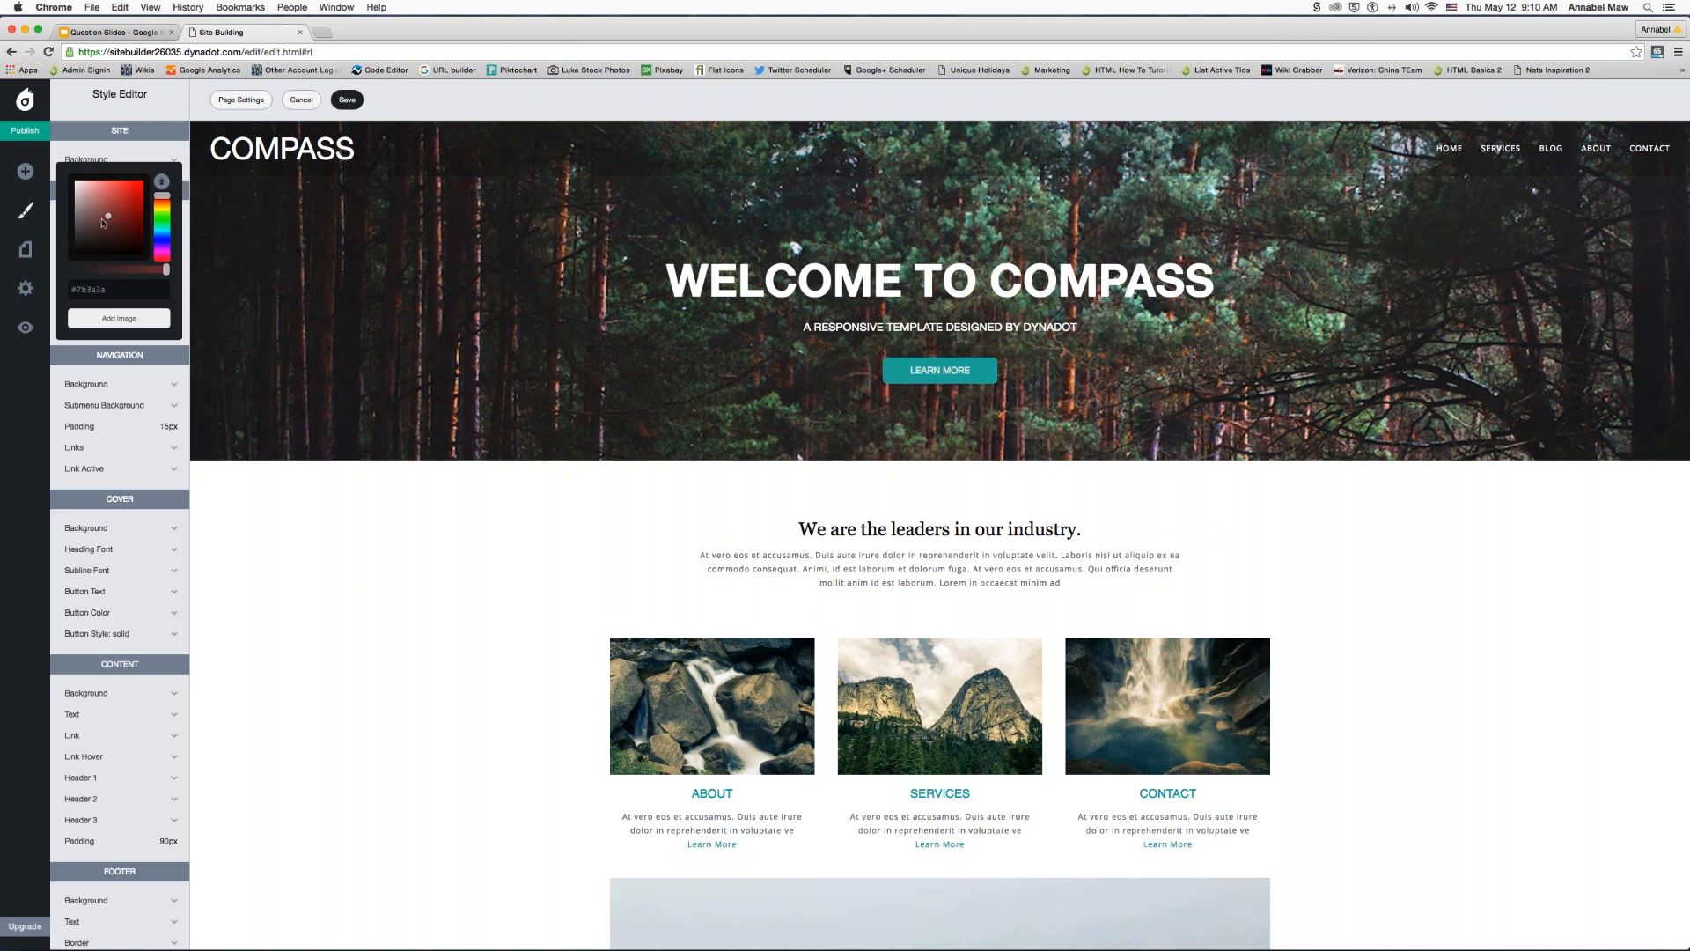
left_click(405, 613)
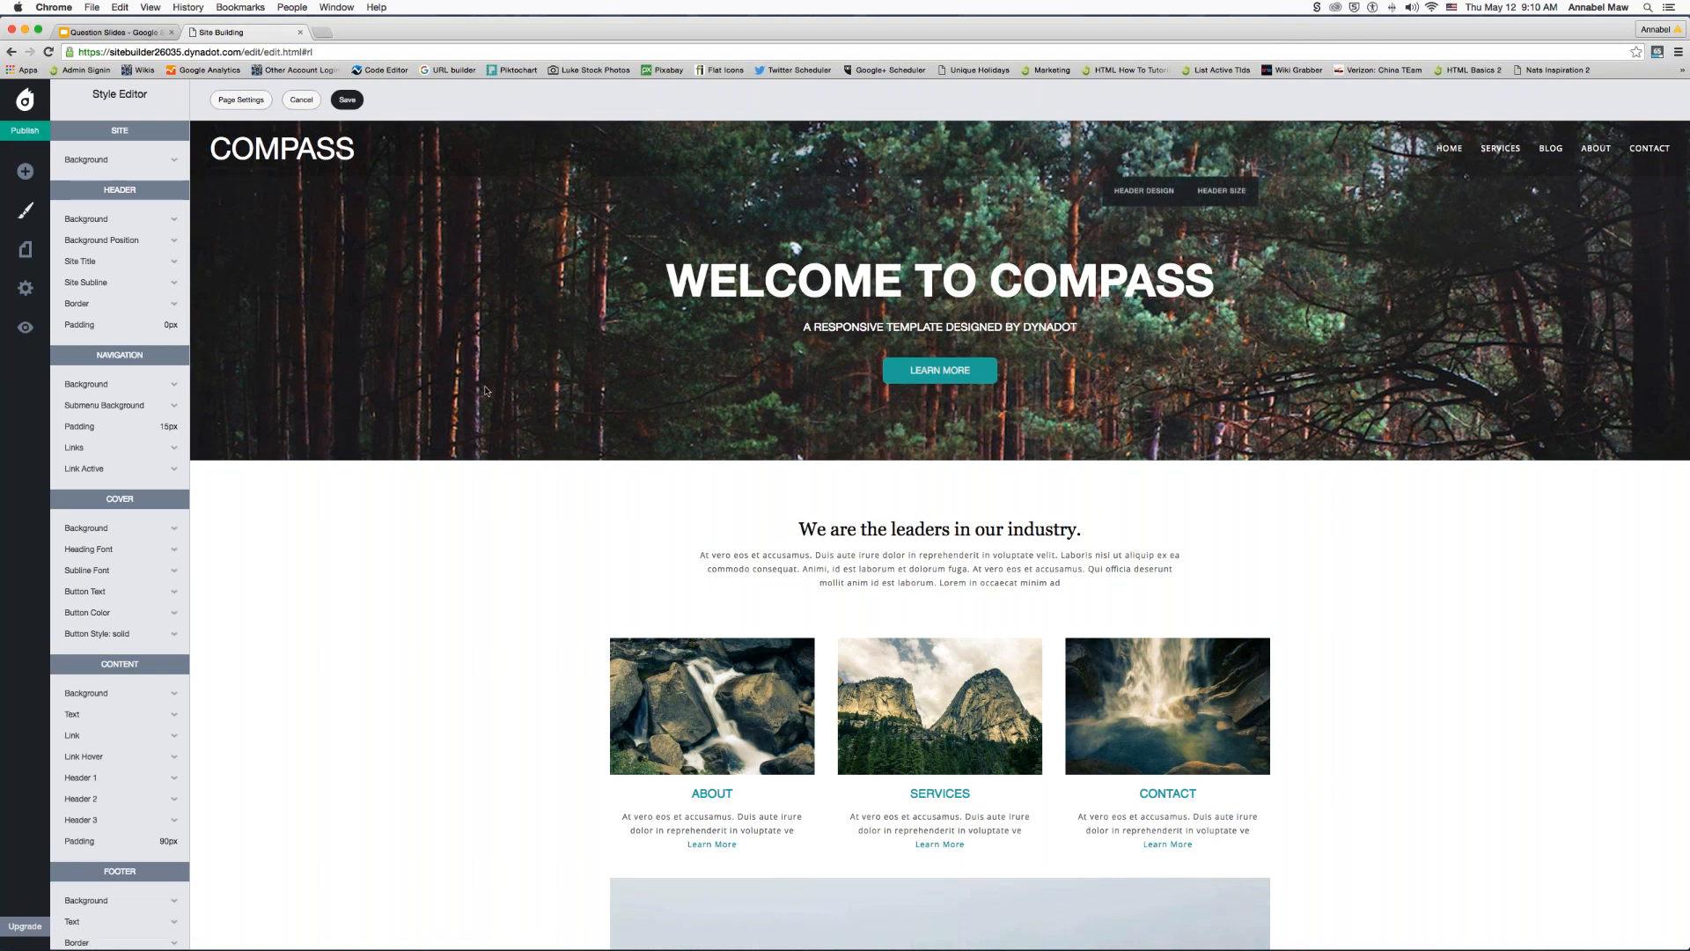
- Try black and green overlays on the header background, then make the overlay teal at very low opacity
left_click(98, 224)
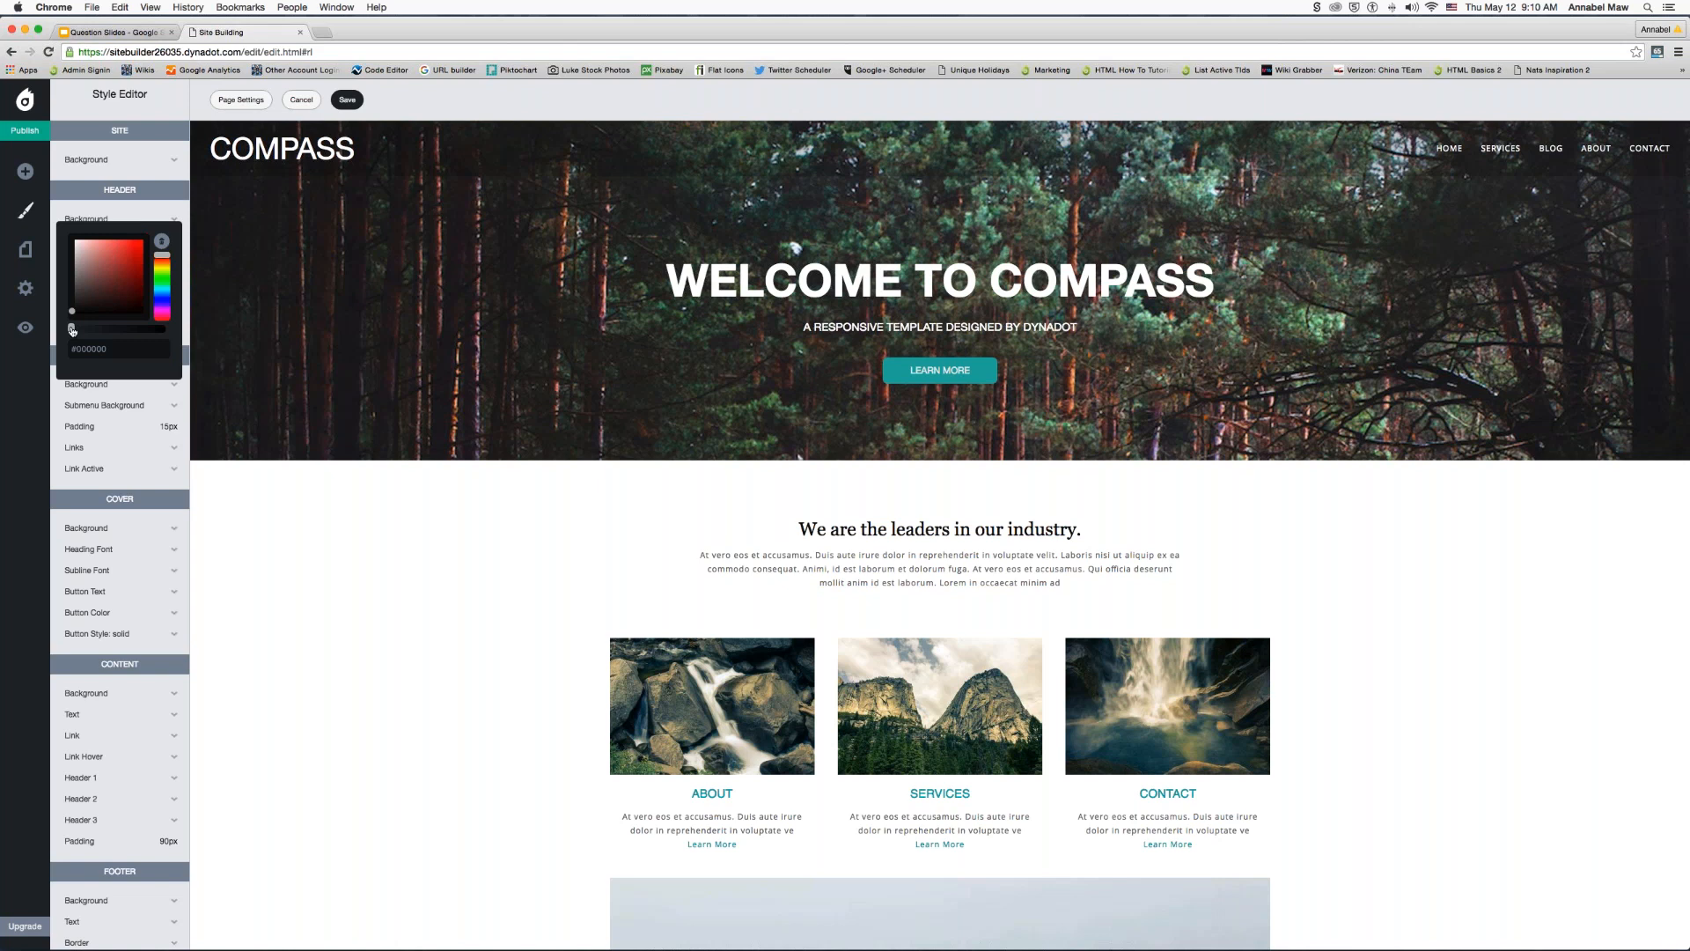
left_click_drag(72, 329, 129, 331)
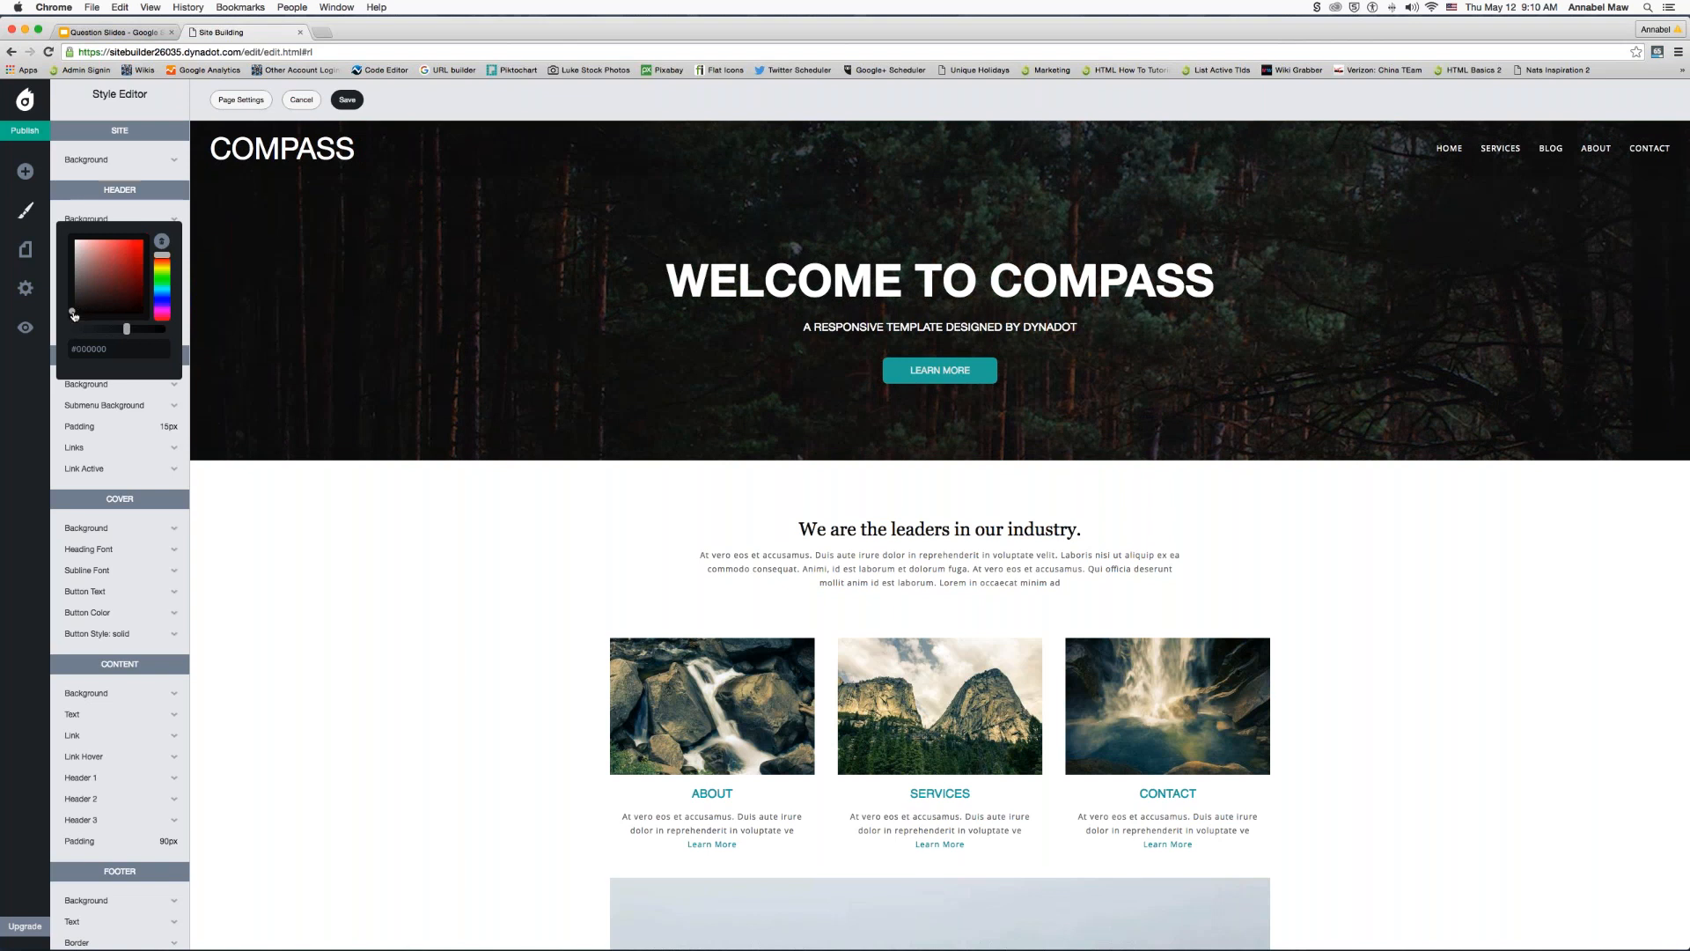
mouse_move(73, 314)
left_mouse_down()
mouse_move(111, 271)
mouse_move(159, 273)
left_mouse_up()
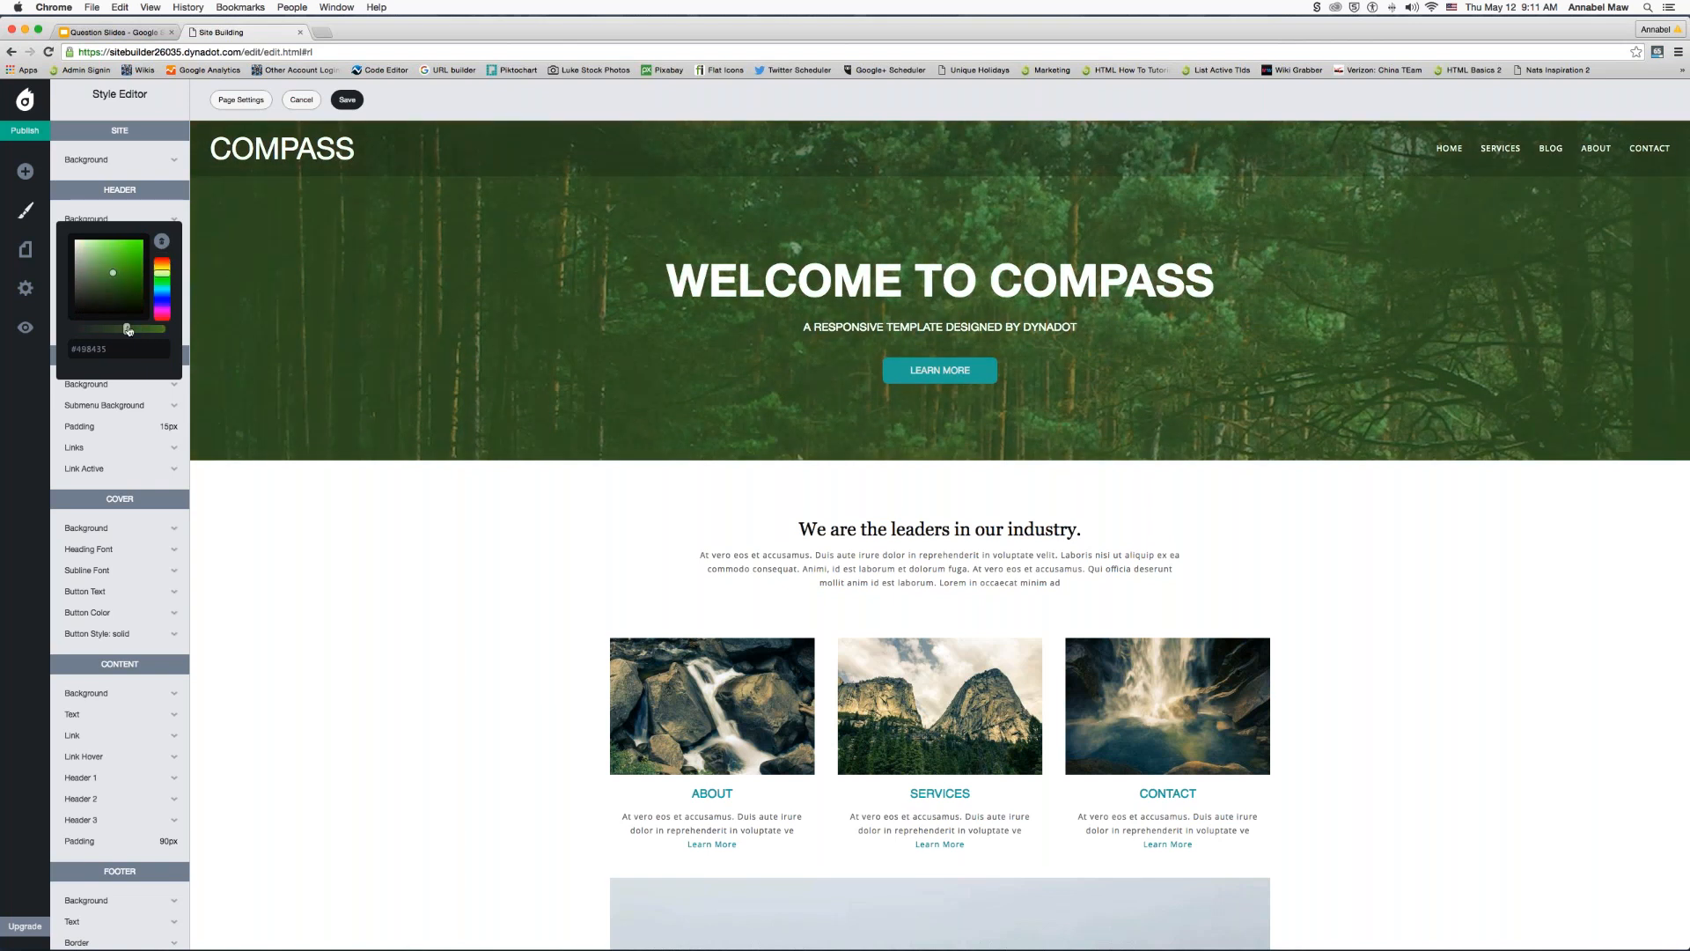
mouse_move(127, 330)
left_mouse_down()
mouse_move(166, 329)
mouse_move(159, 293)
left_mouse_up()
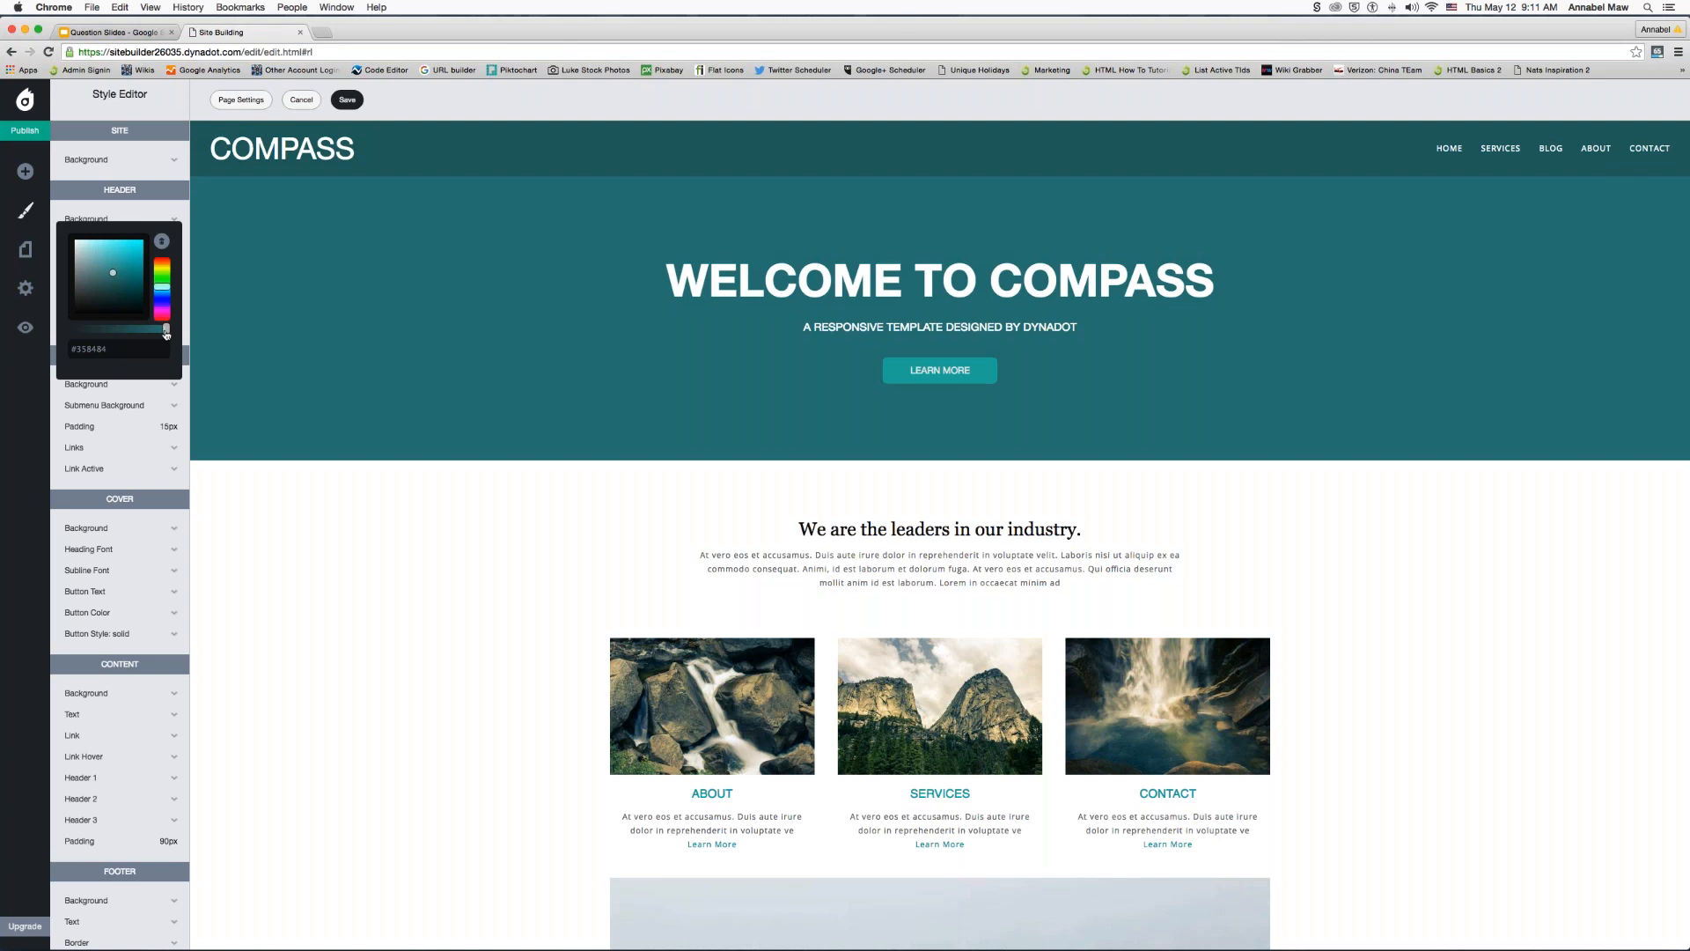
left_click_drag(166, 332, 118, 331)
left_click_drag(99, 328, 85, 329)
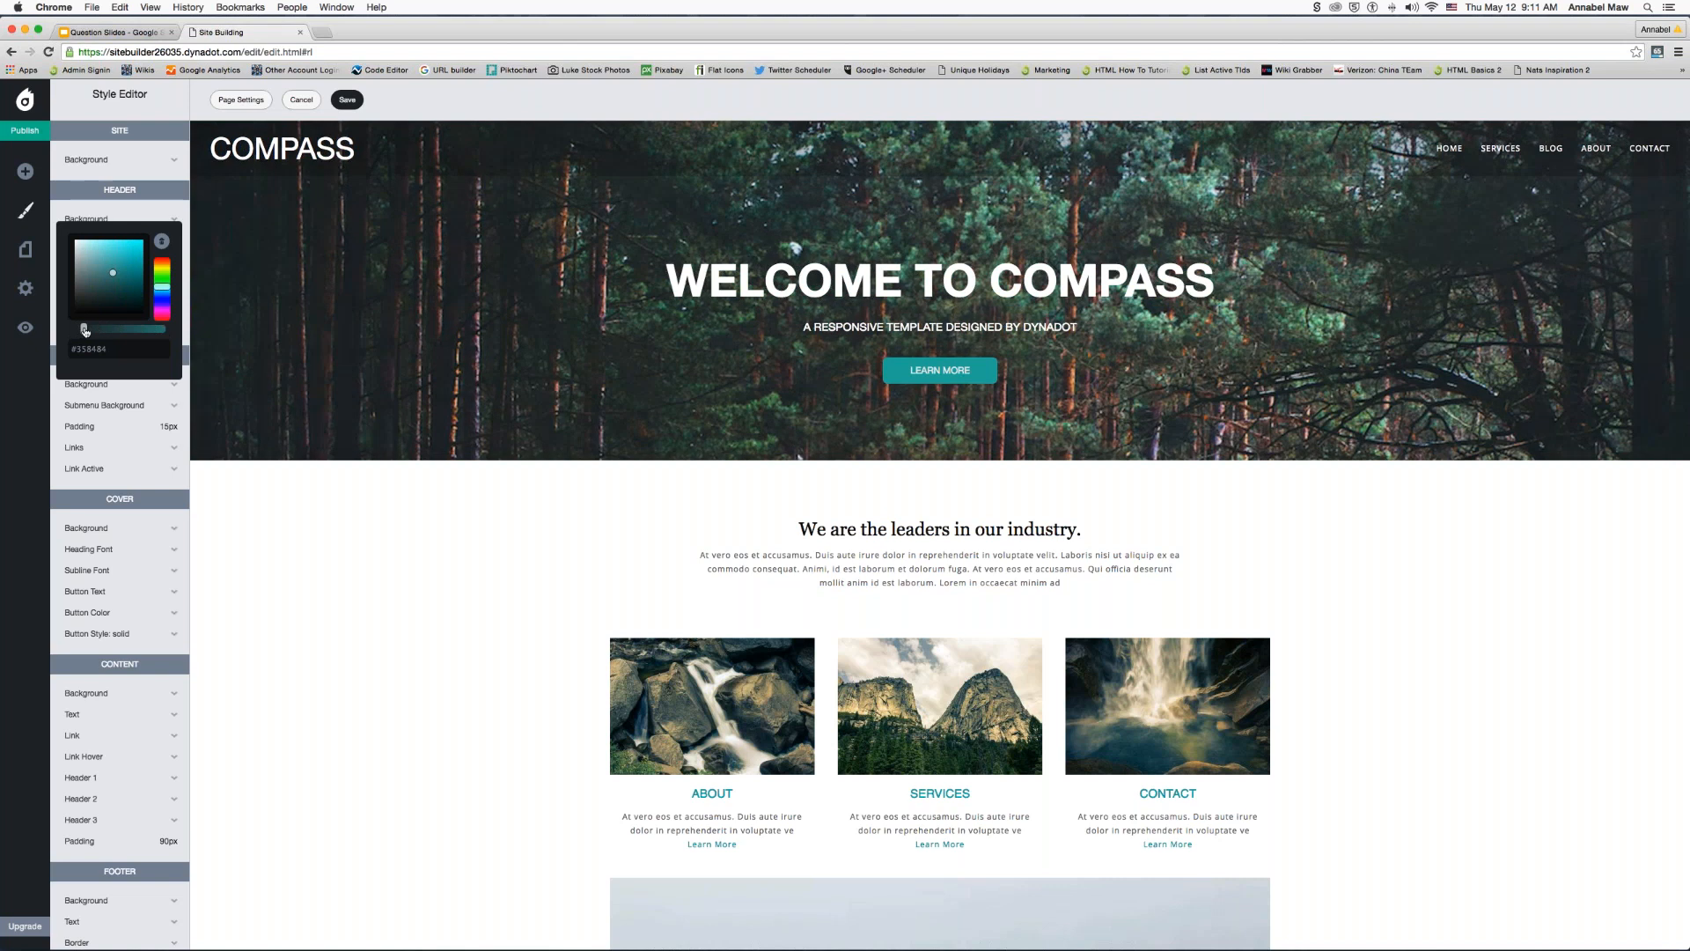
left_click_drag(84, 329, 82, 331)
left_click(205, 238)
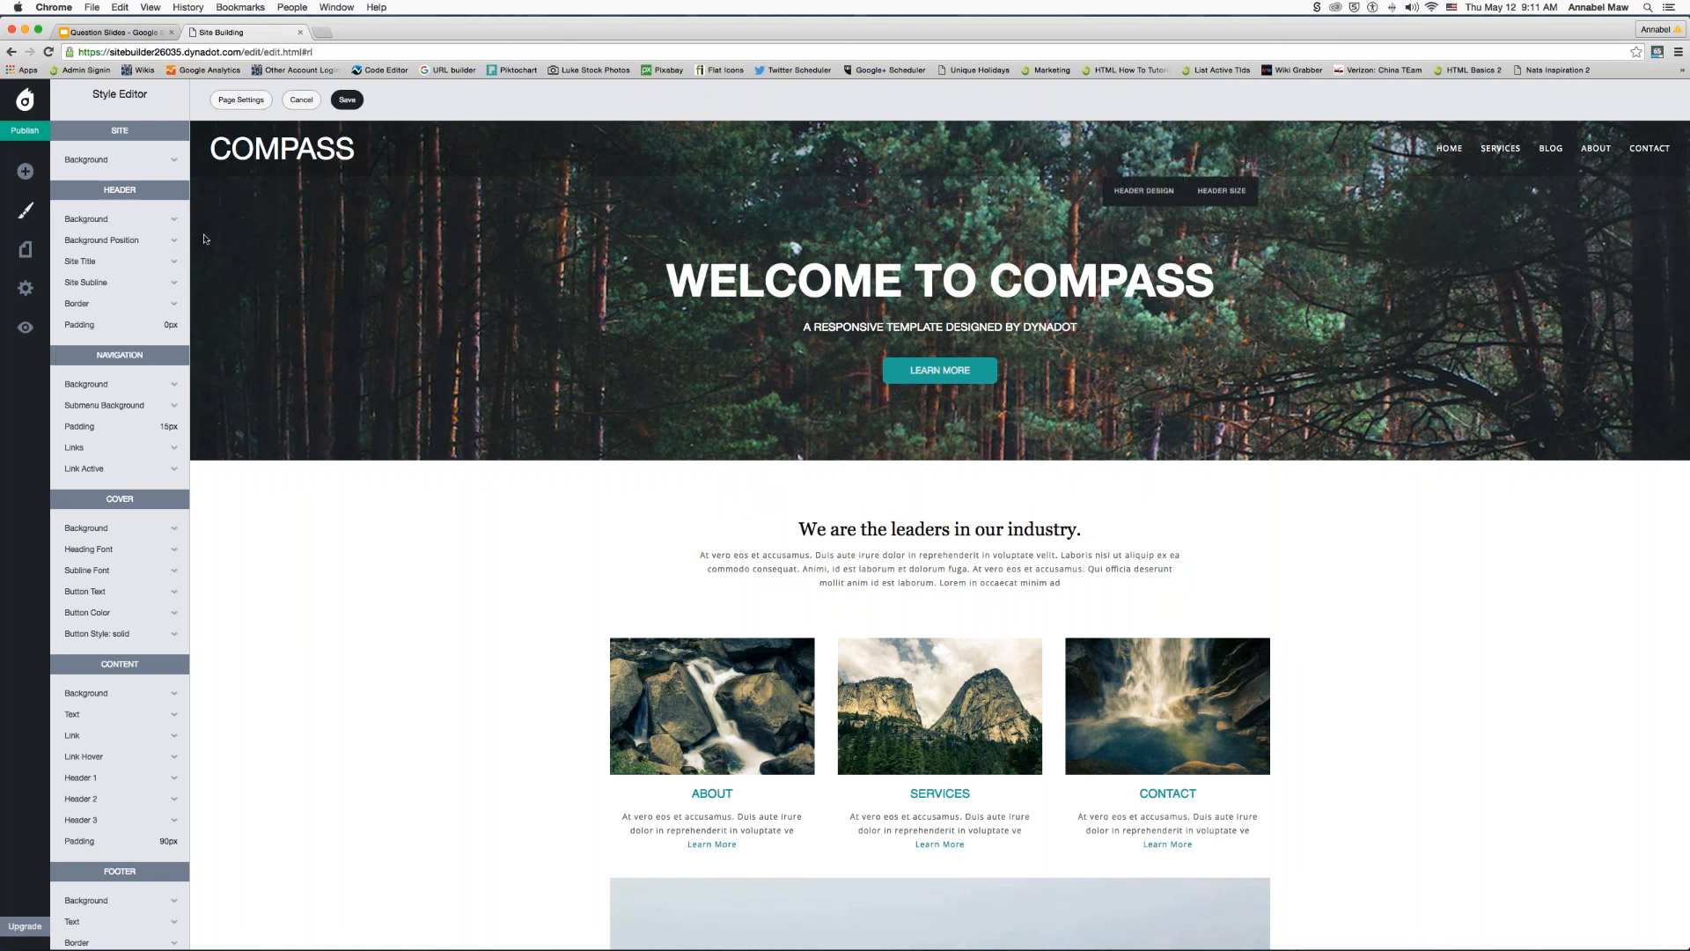
- Set the header background image's position to center center
left_click(95, 242)
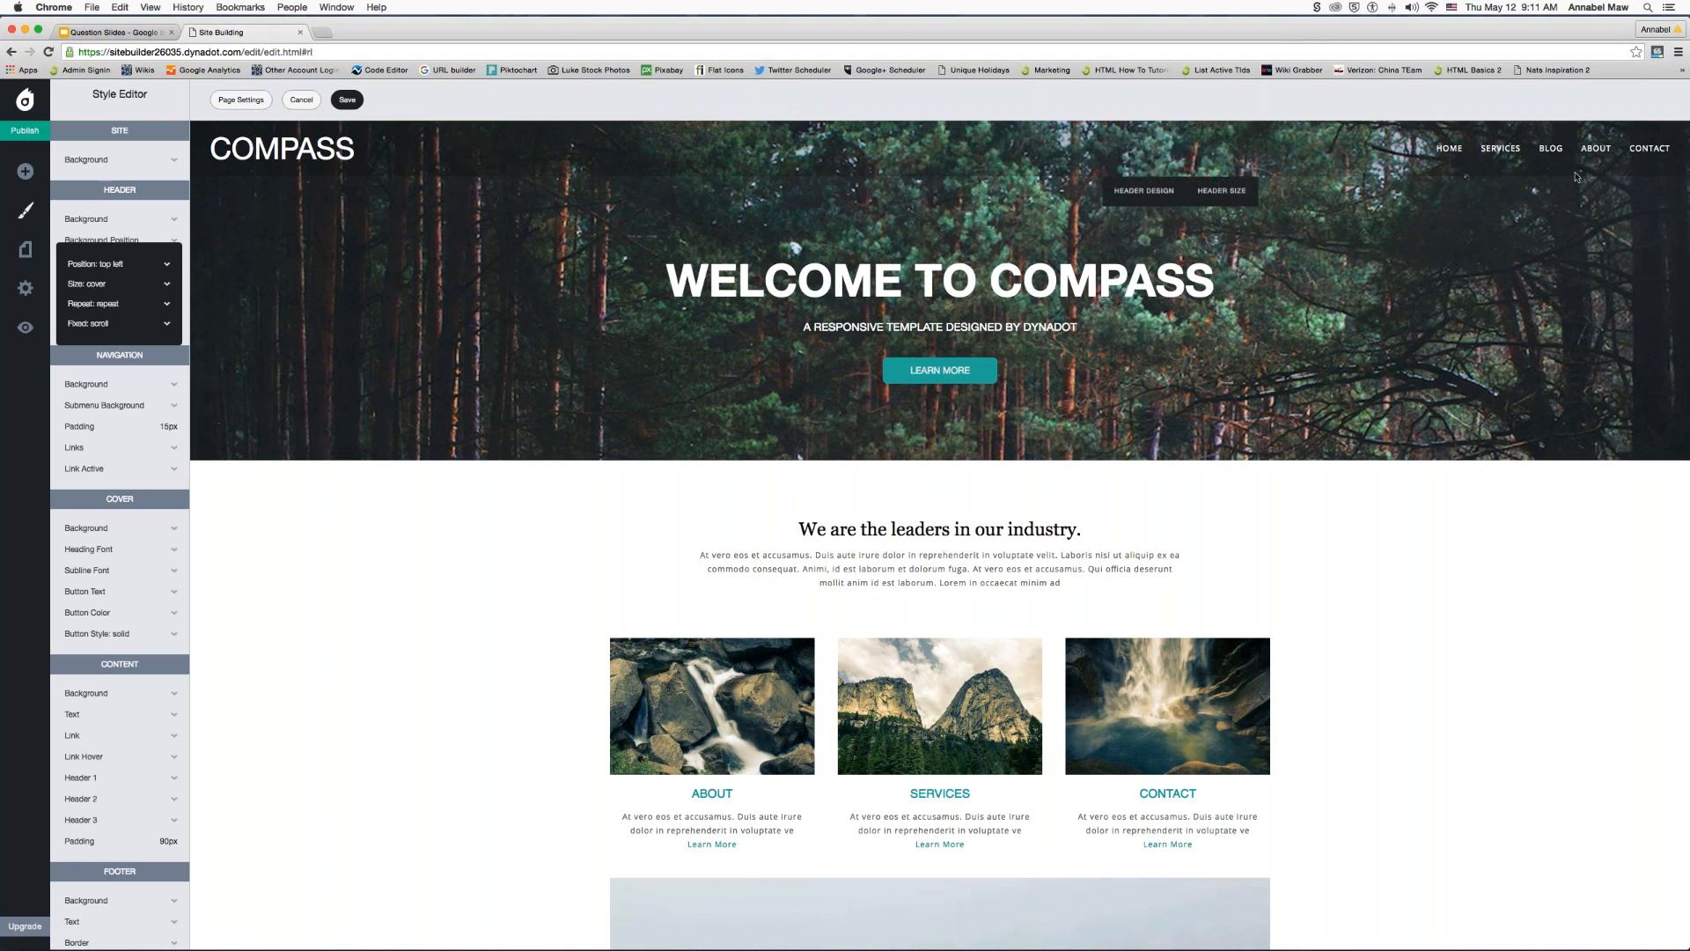
left_click(108, 265)
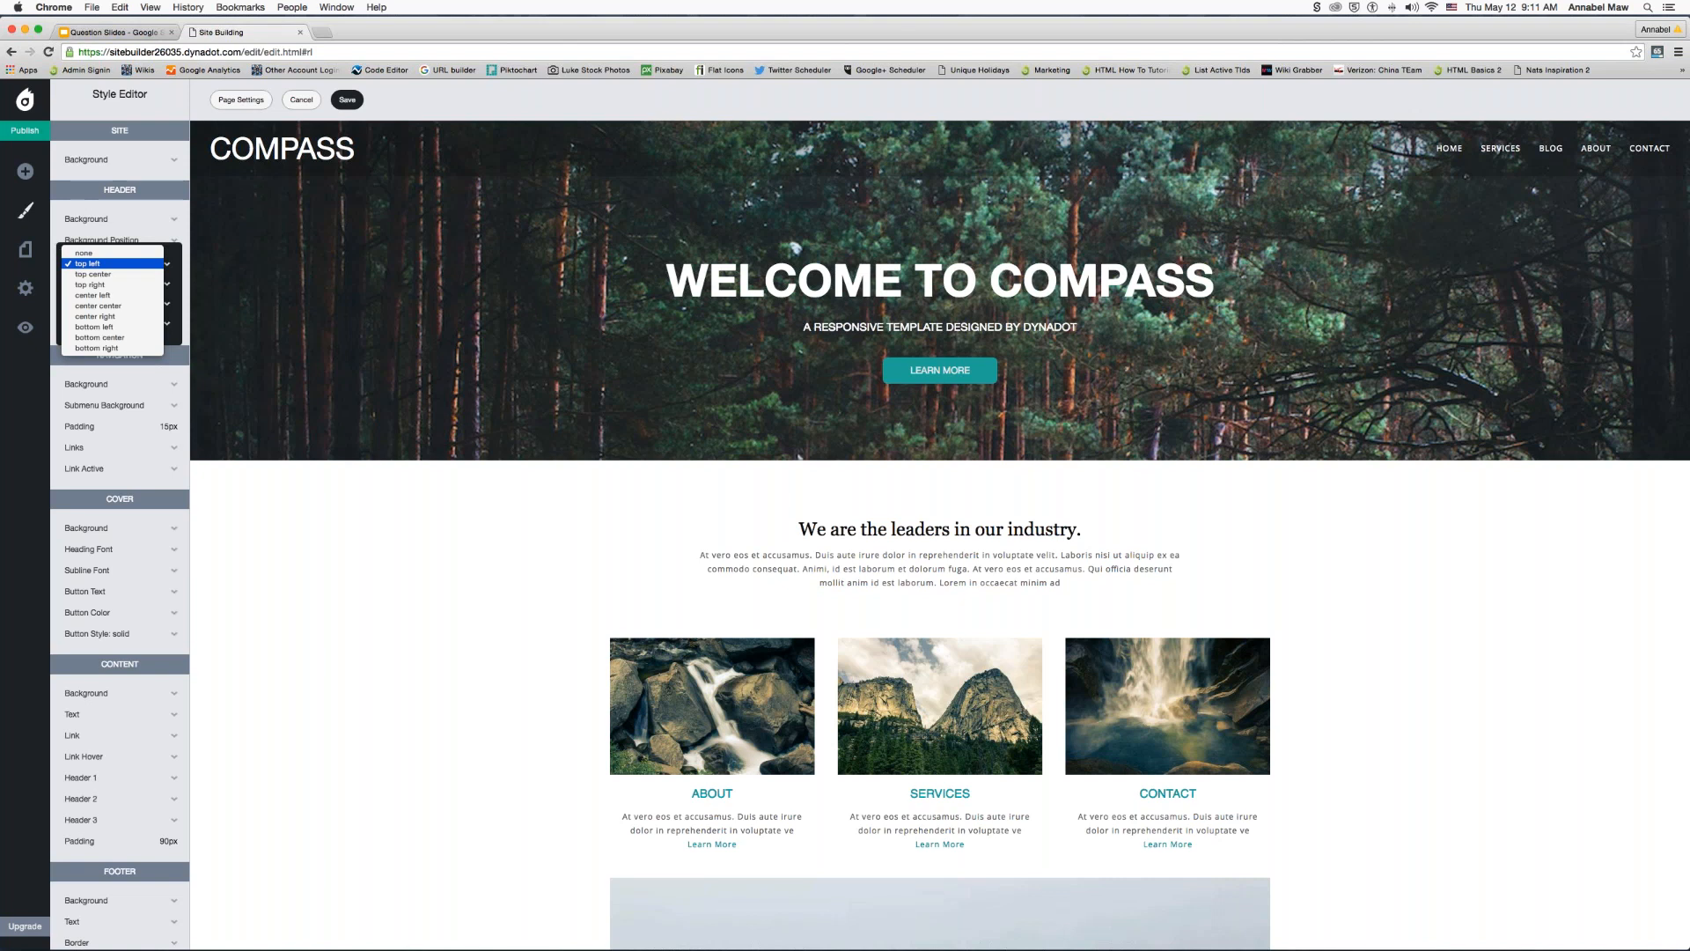
left_click(109, 307)
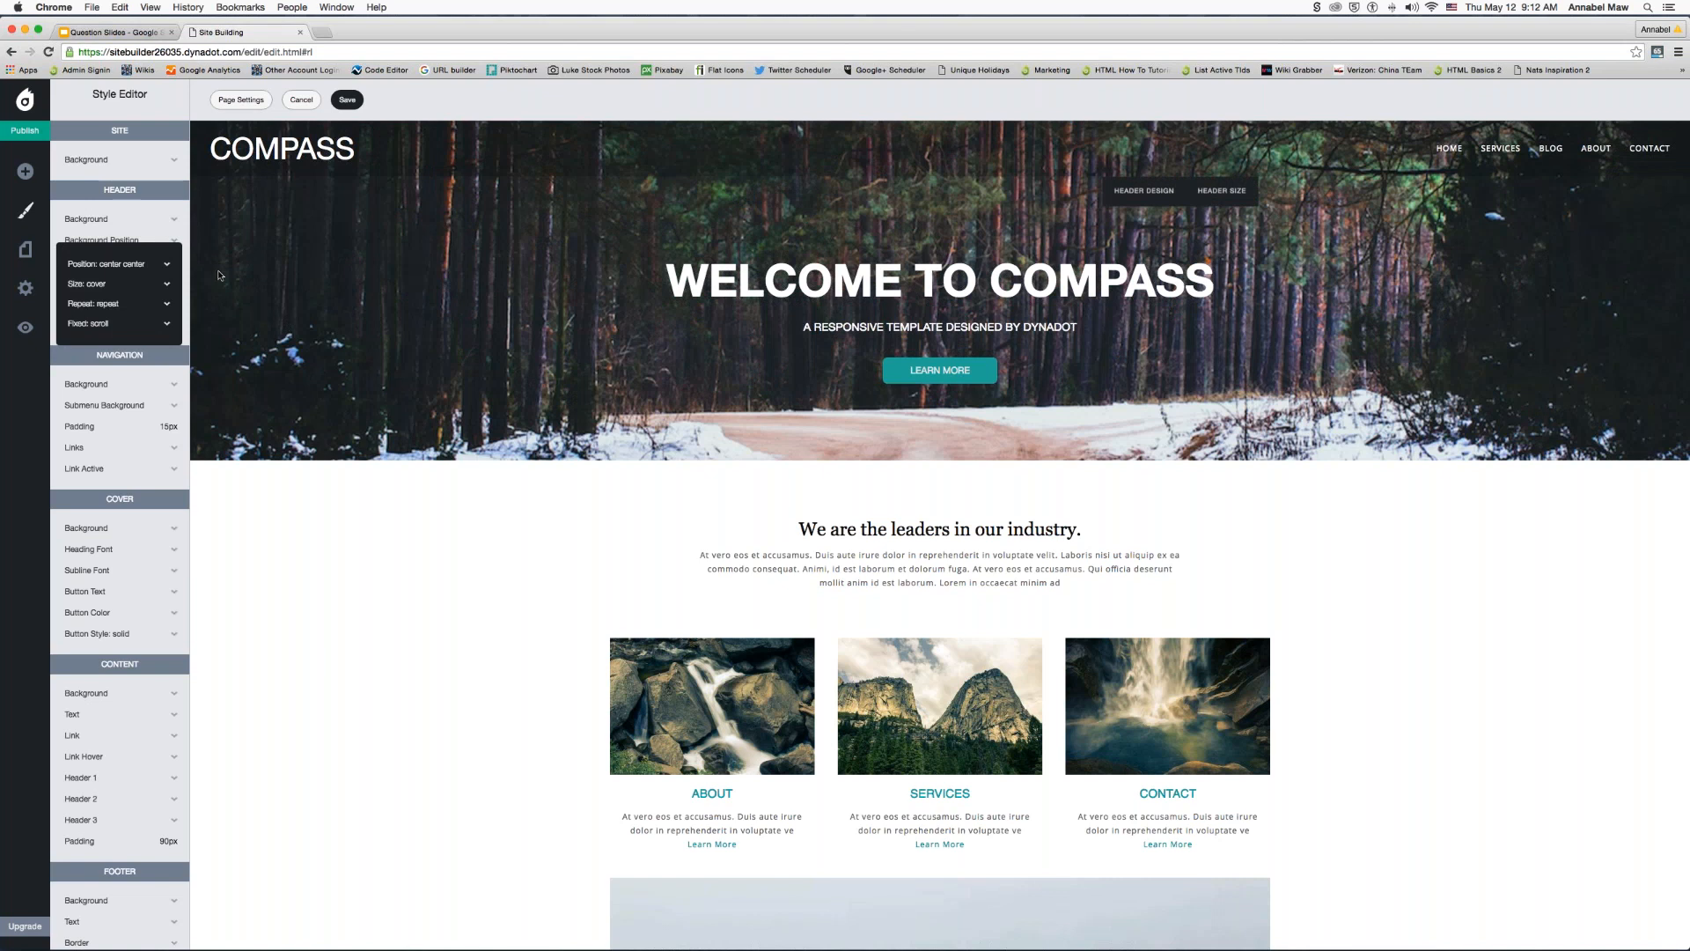
- Try the contain size on the header background image and set its repeat option to no-repeat
left_click(99, 286)
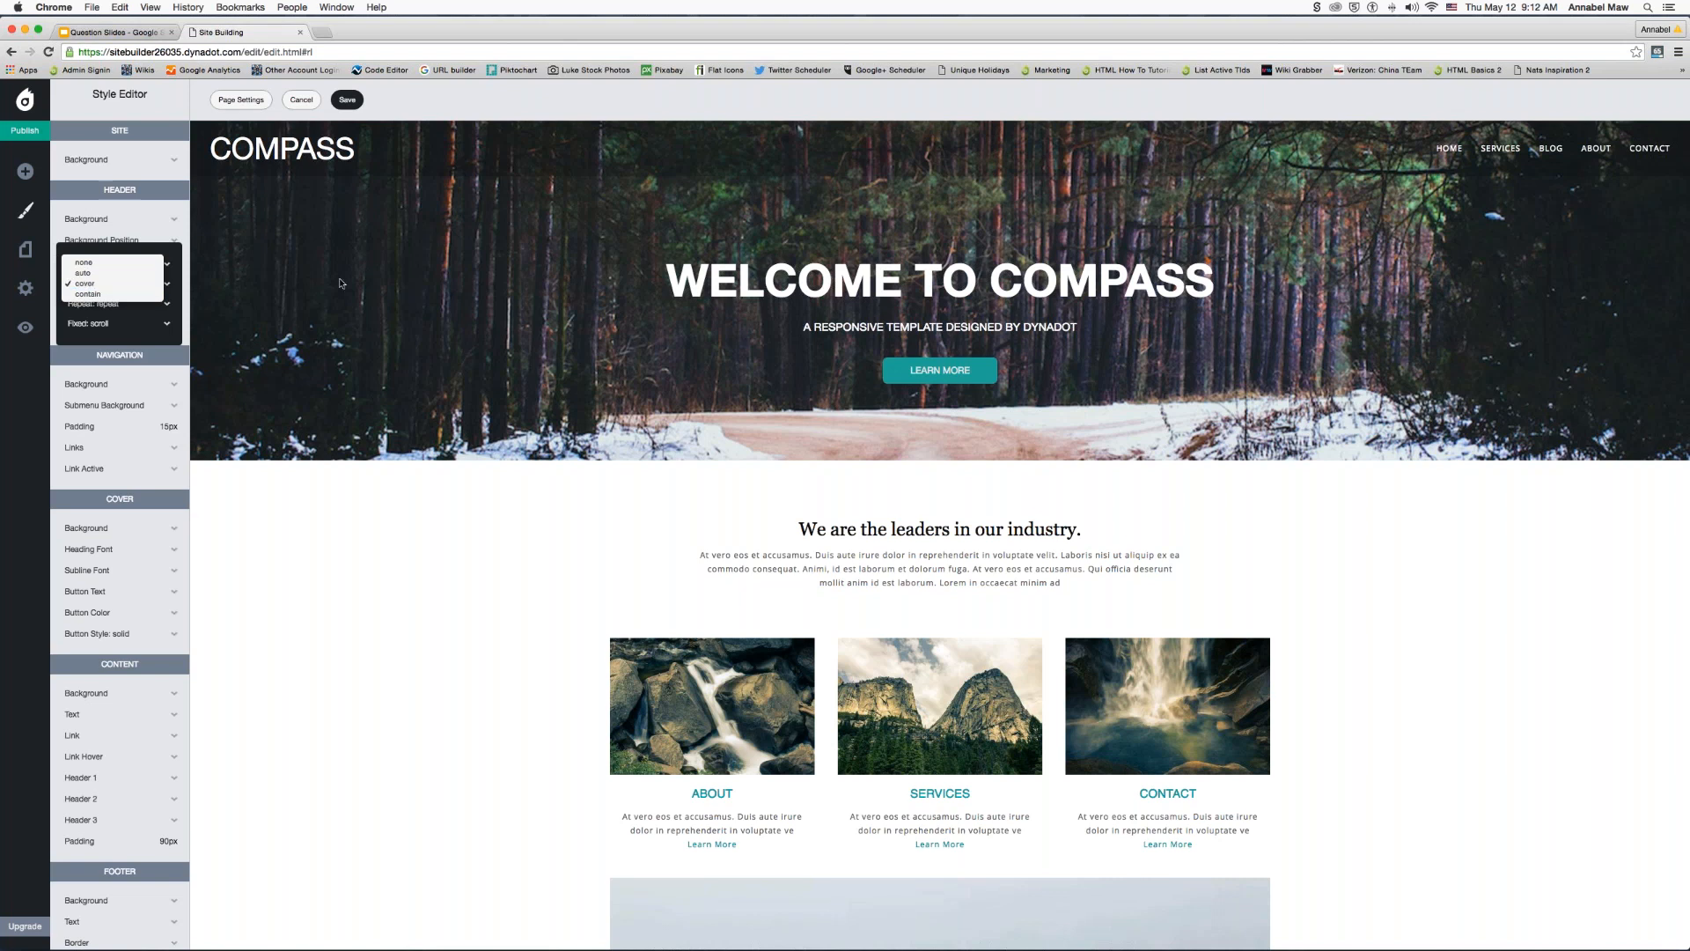
left_click(129, 295)
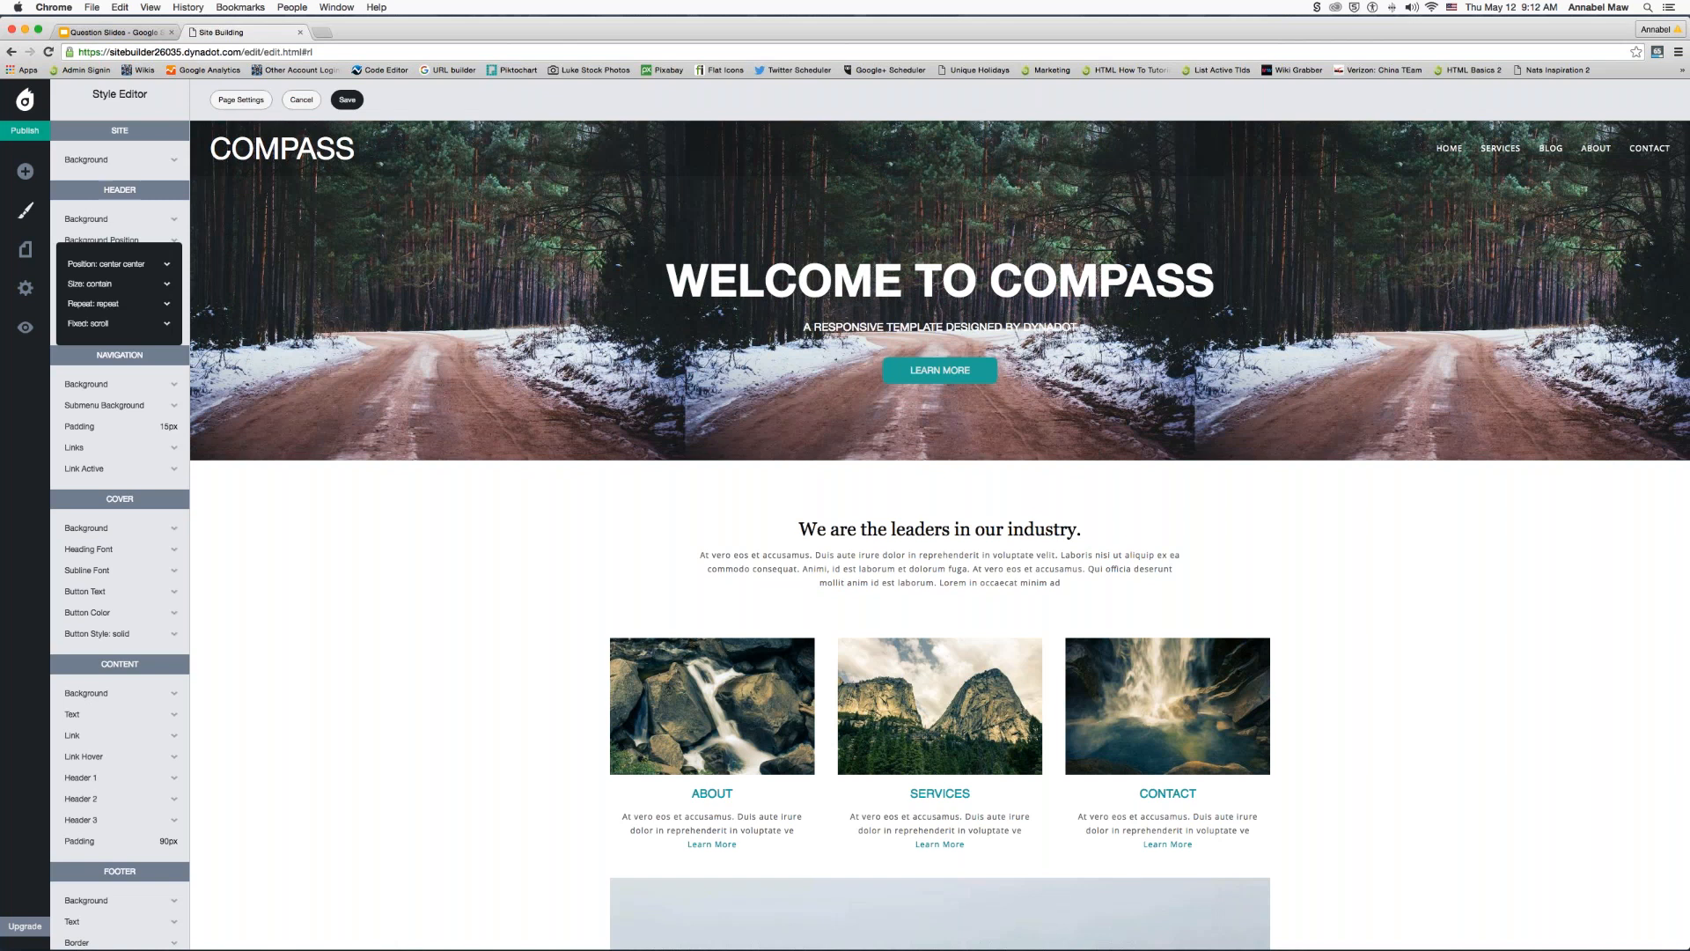
left_click(109, 307)
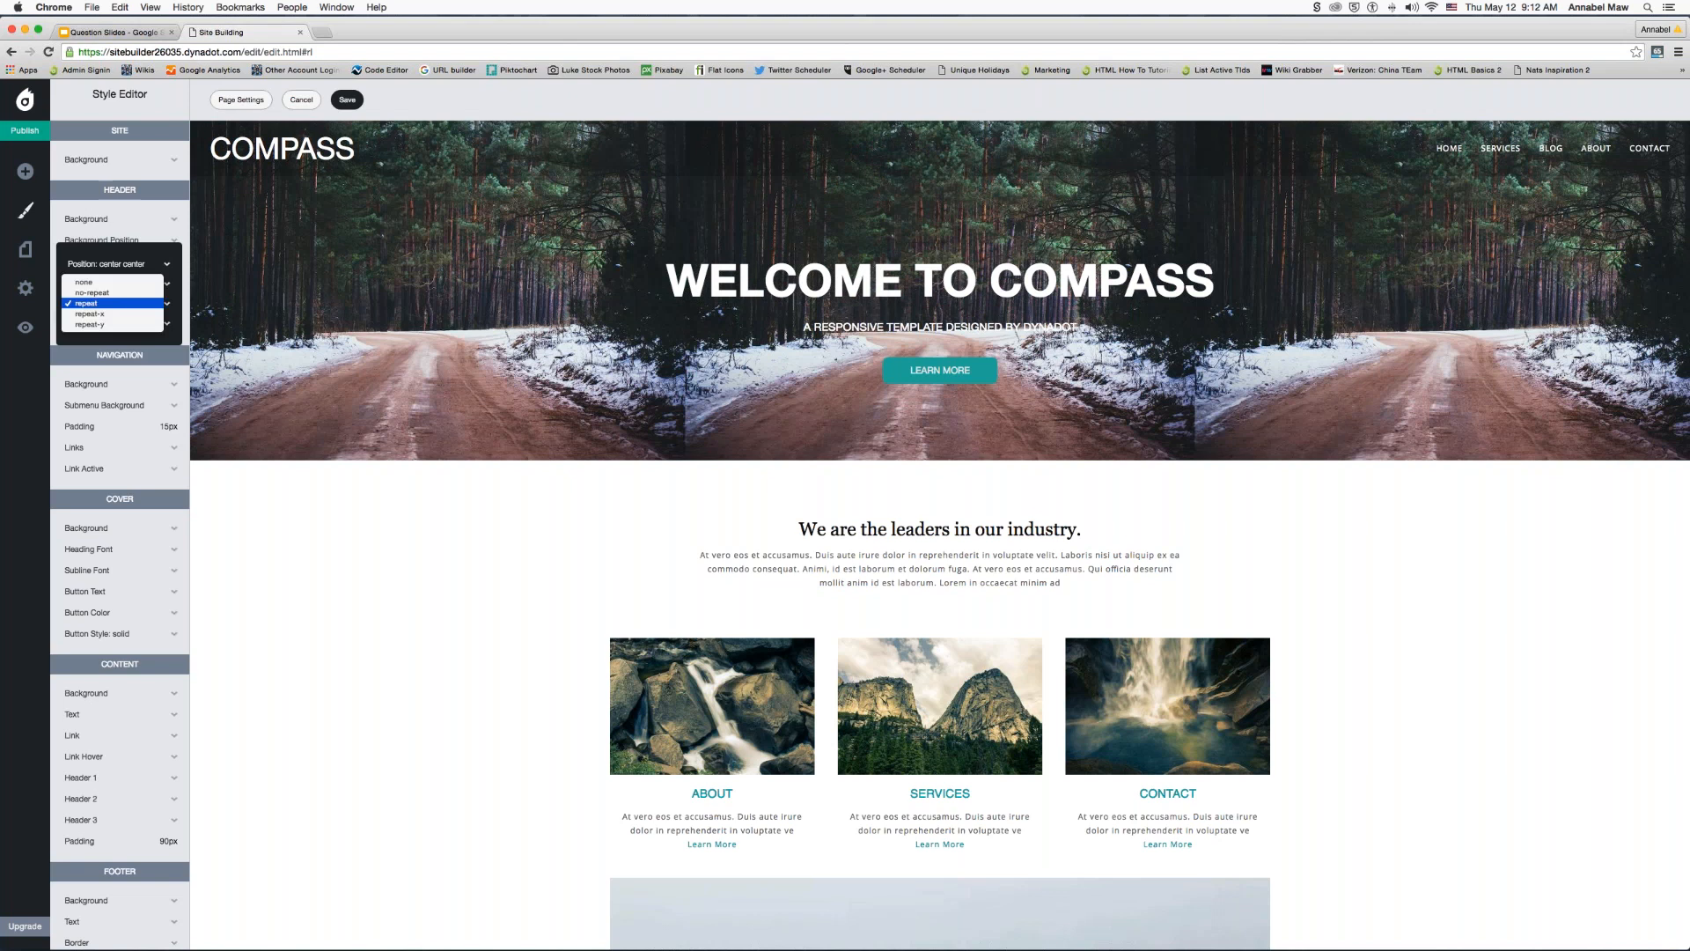
left_click(110, 295)
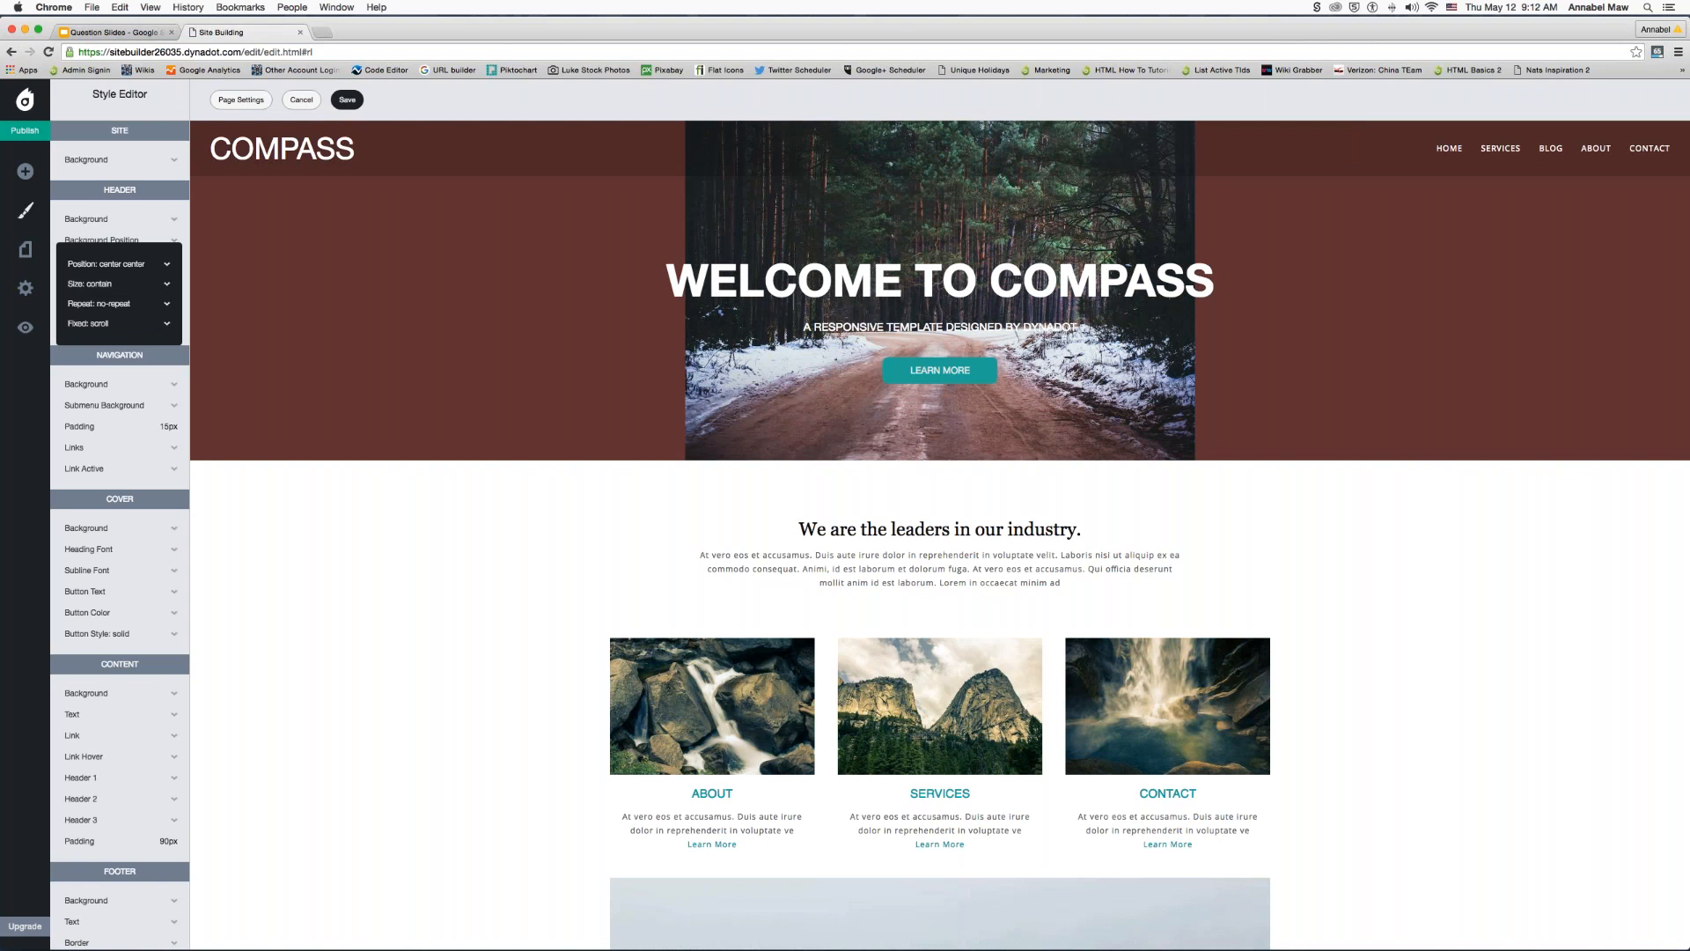
- Set the header background image's size to cover
left_click(105, 284)
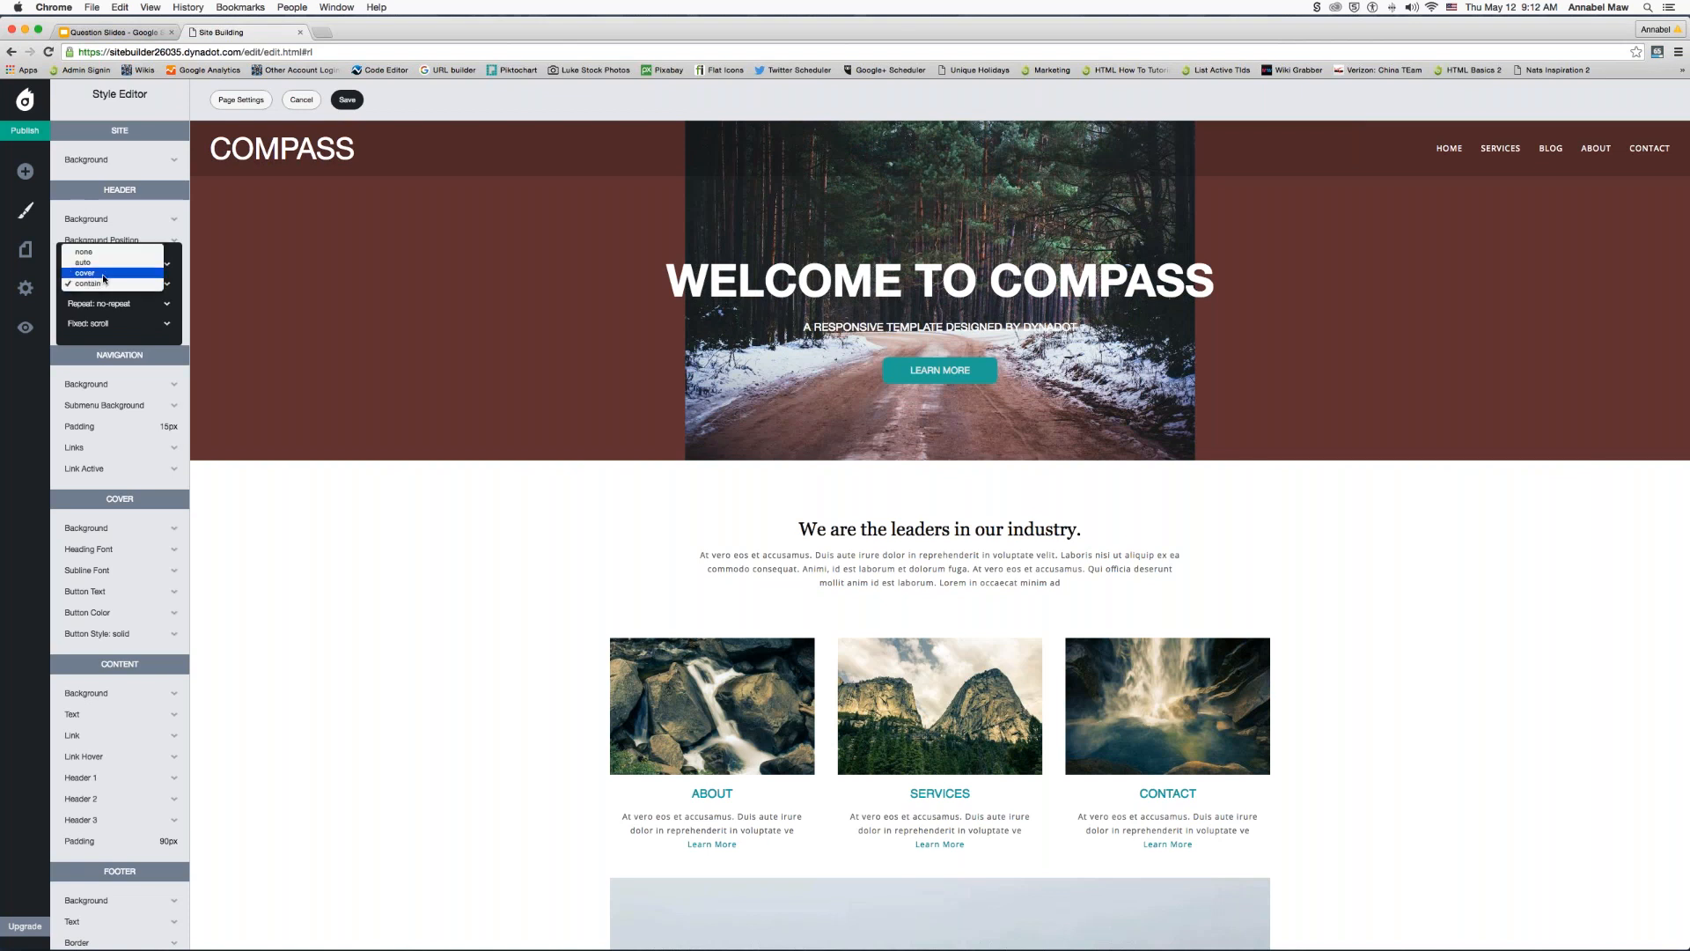
left_click(105, 274)
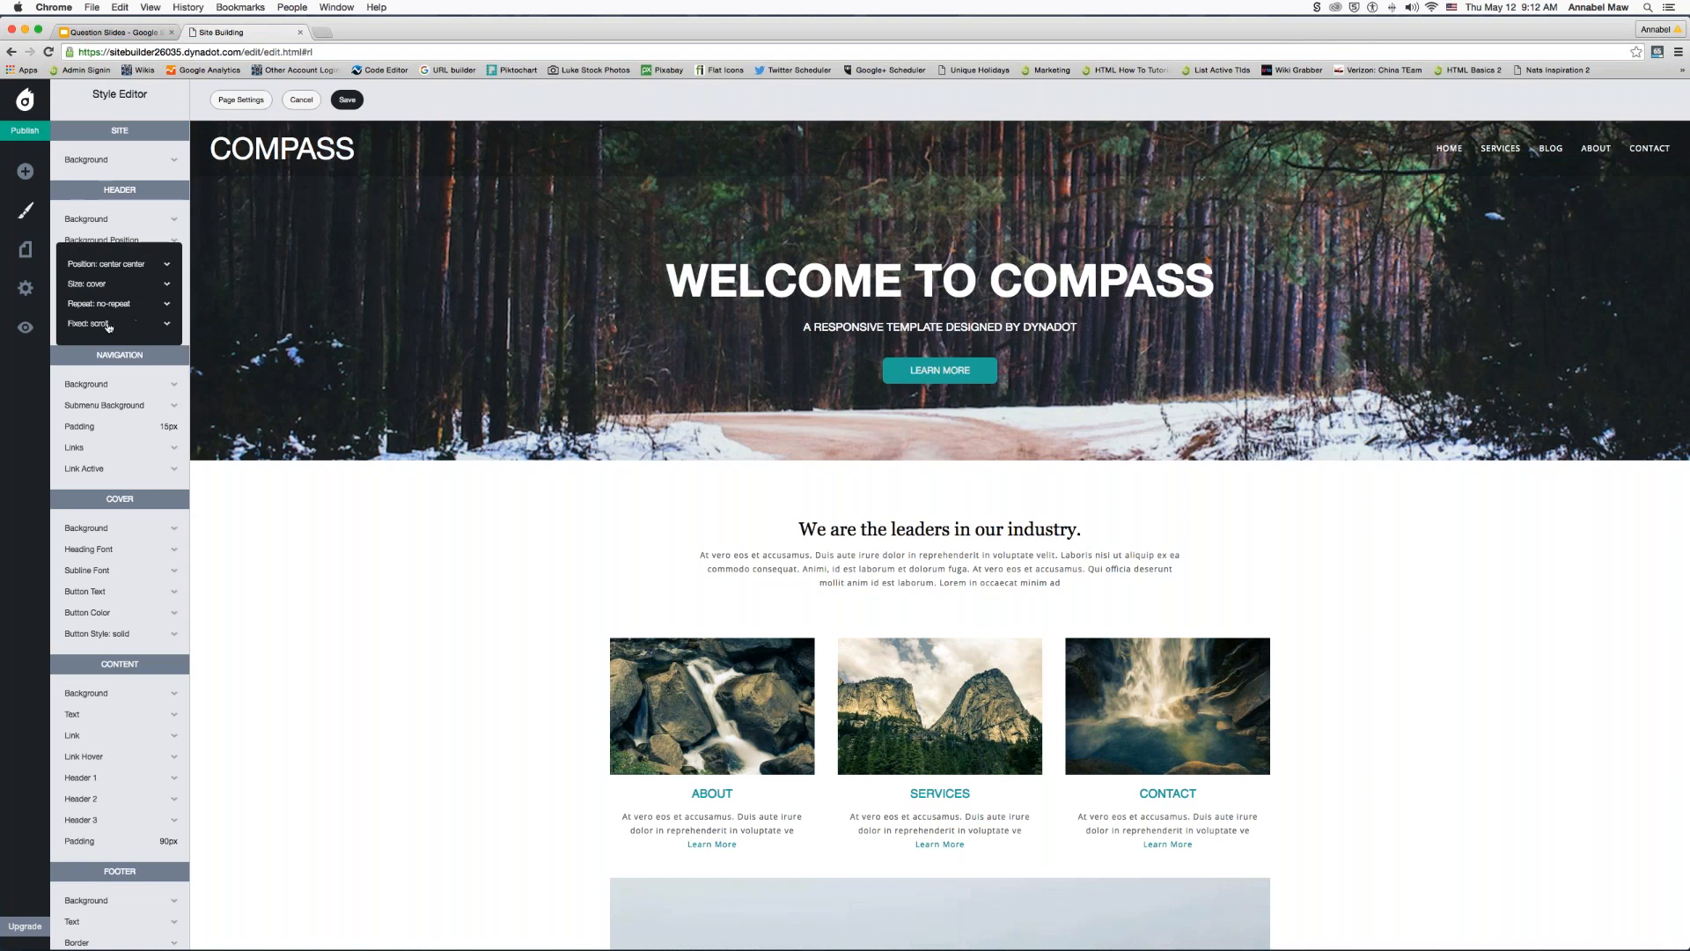
mouse_move(268, 334)
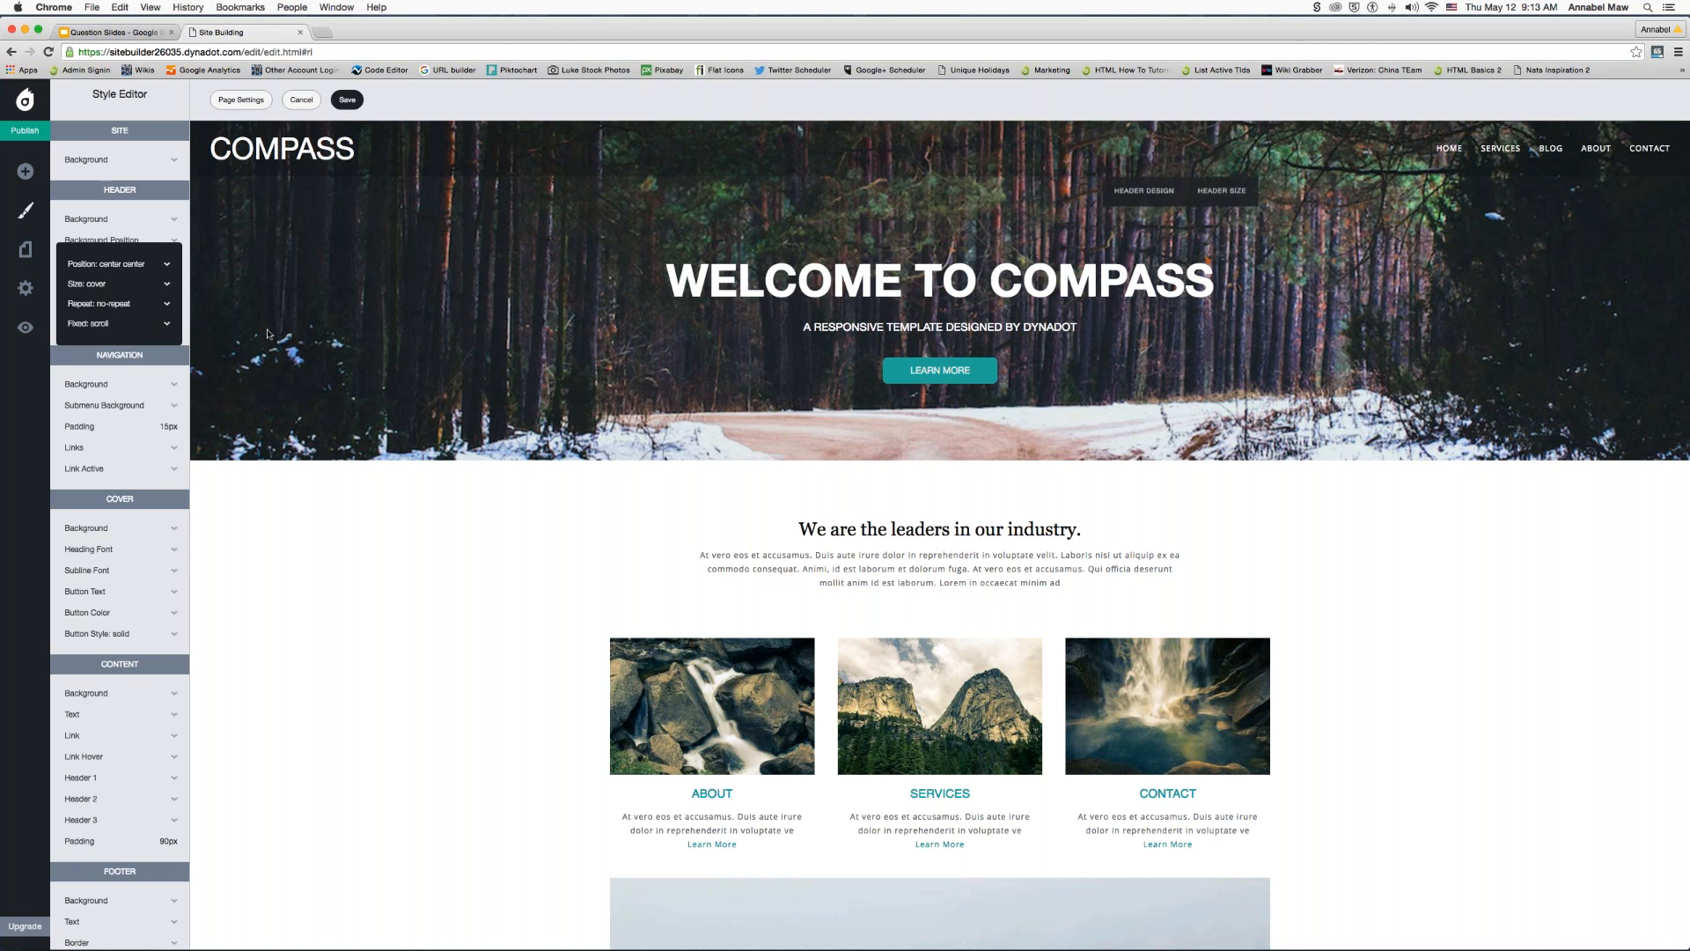
- Check how the header background scrolls with the page, and try the fixed option for the background image
scroll(268, 333, "down", 1)
scroll(268, 334, "up", 1)
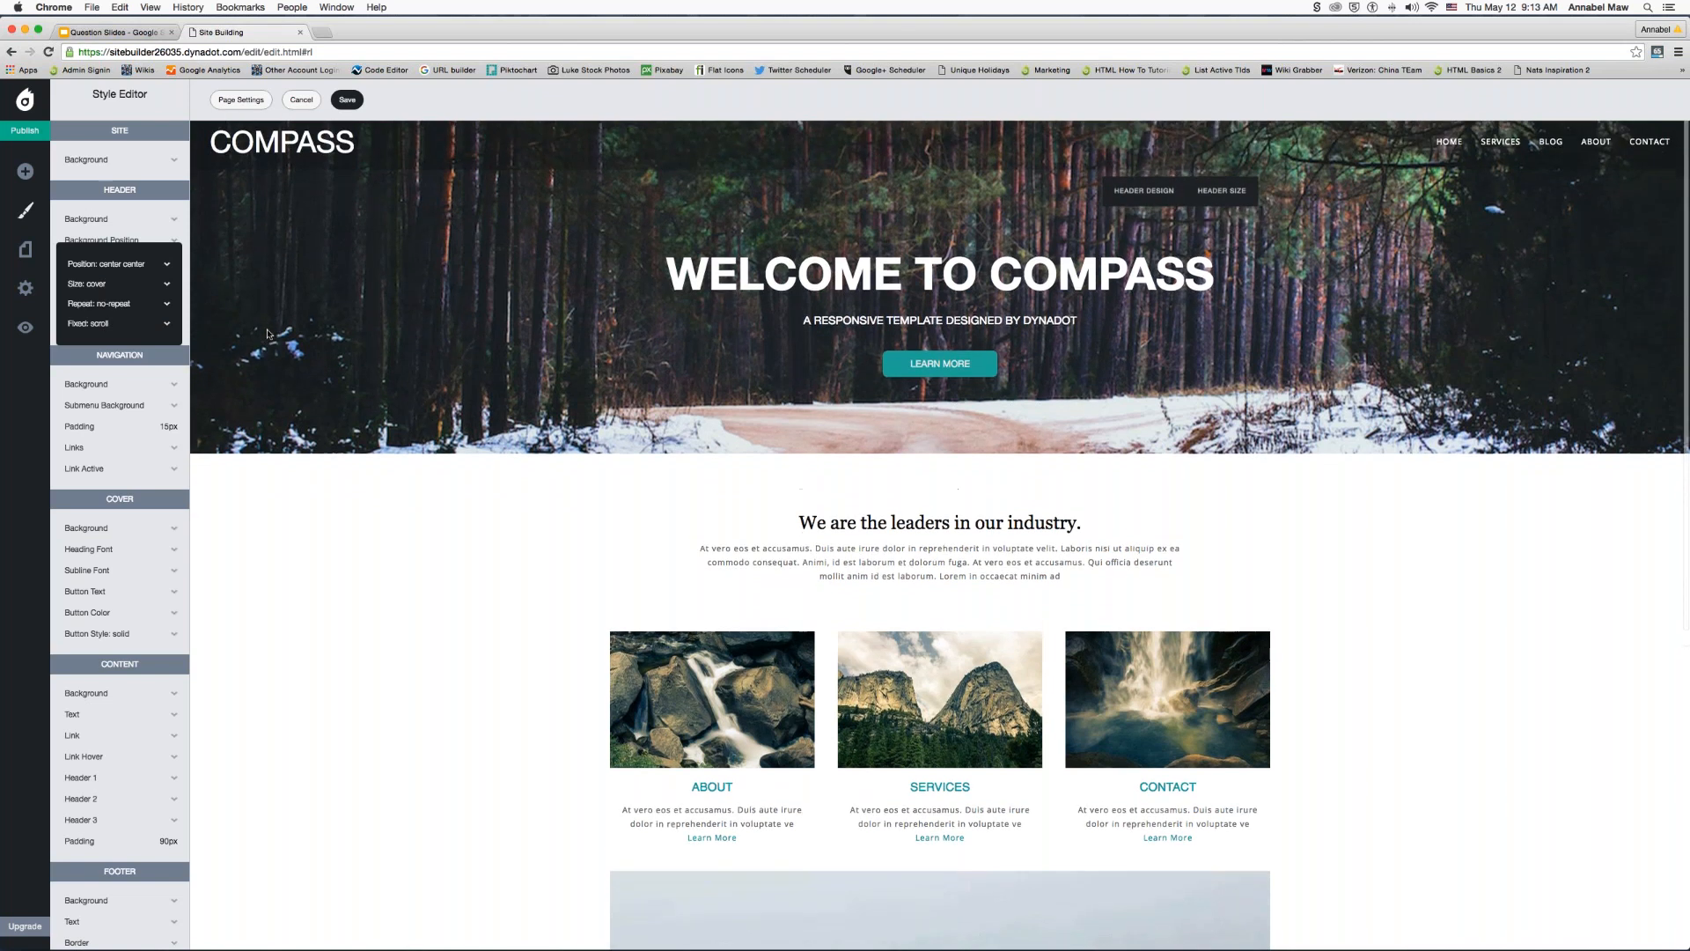
scroll(269, 333, "down", 2)
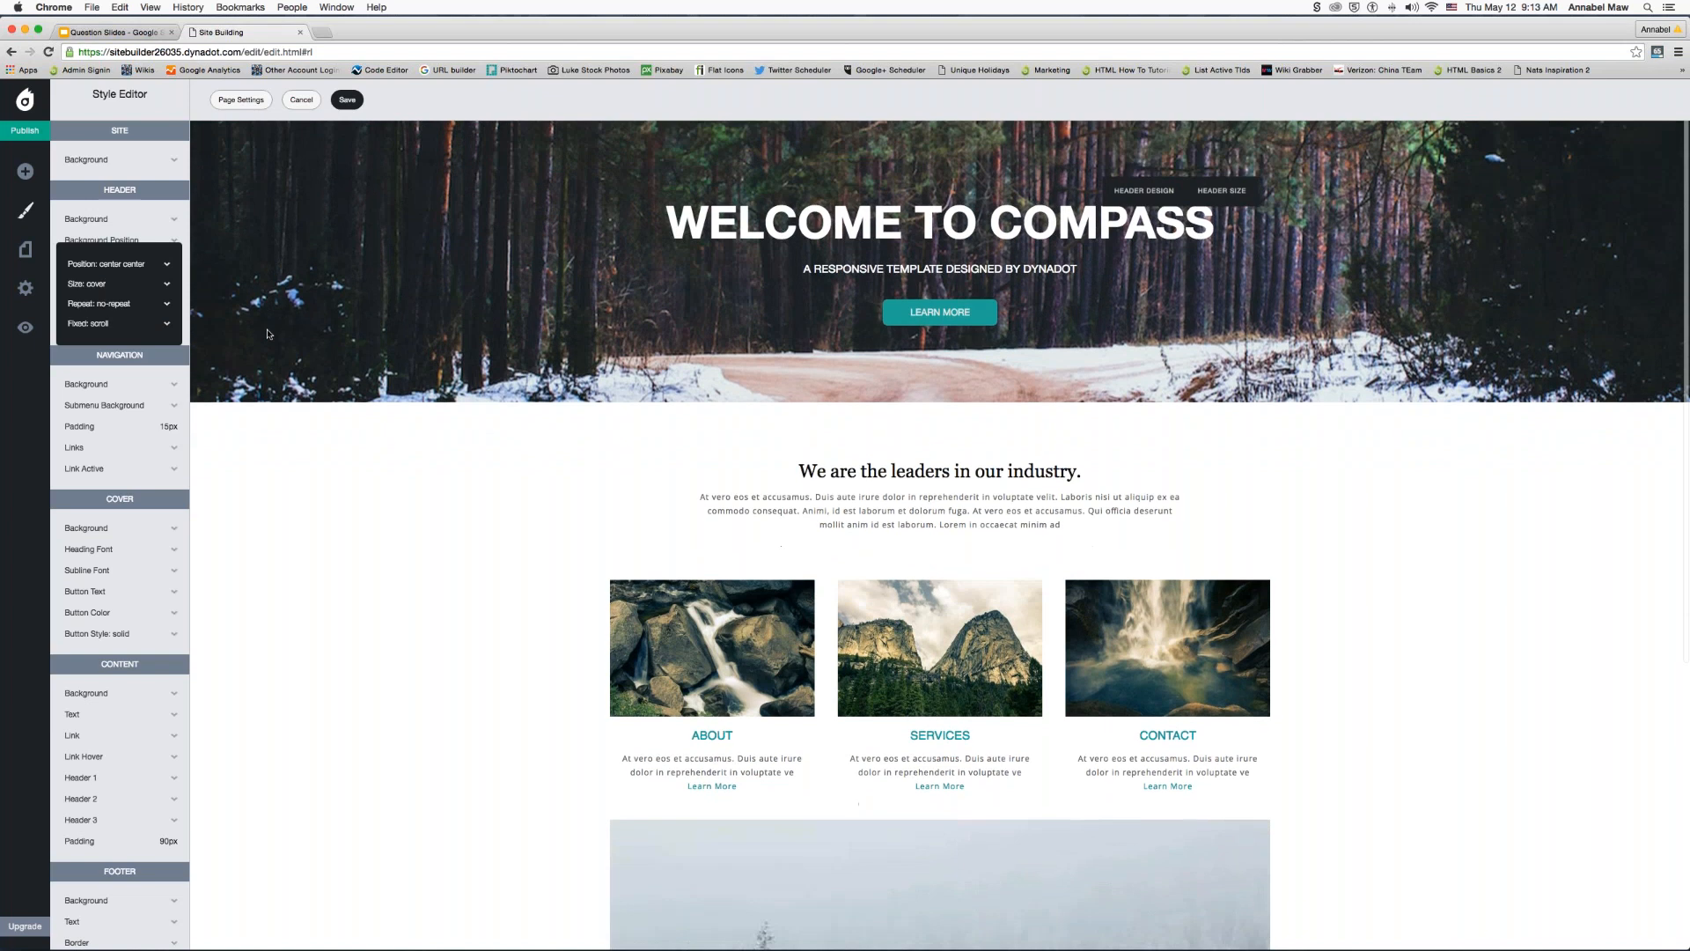
scroll(269, 333, "up", 2)
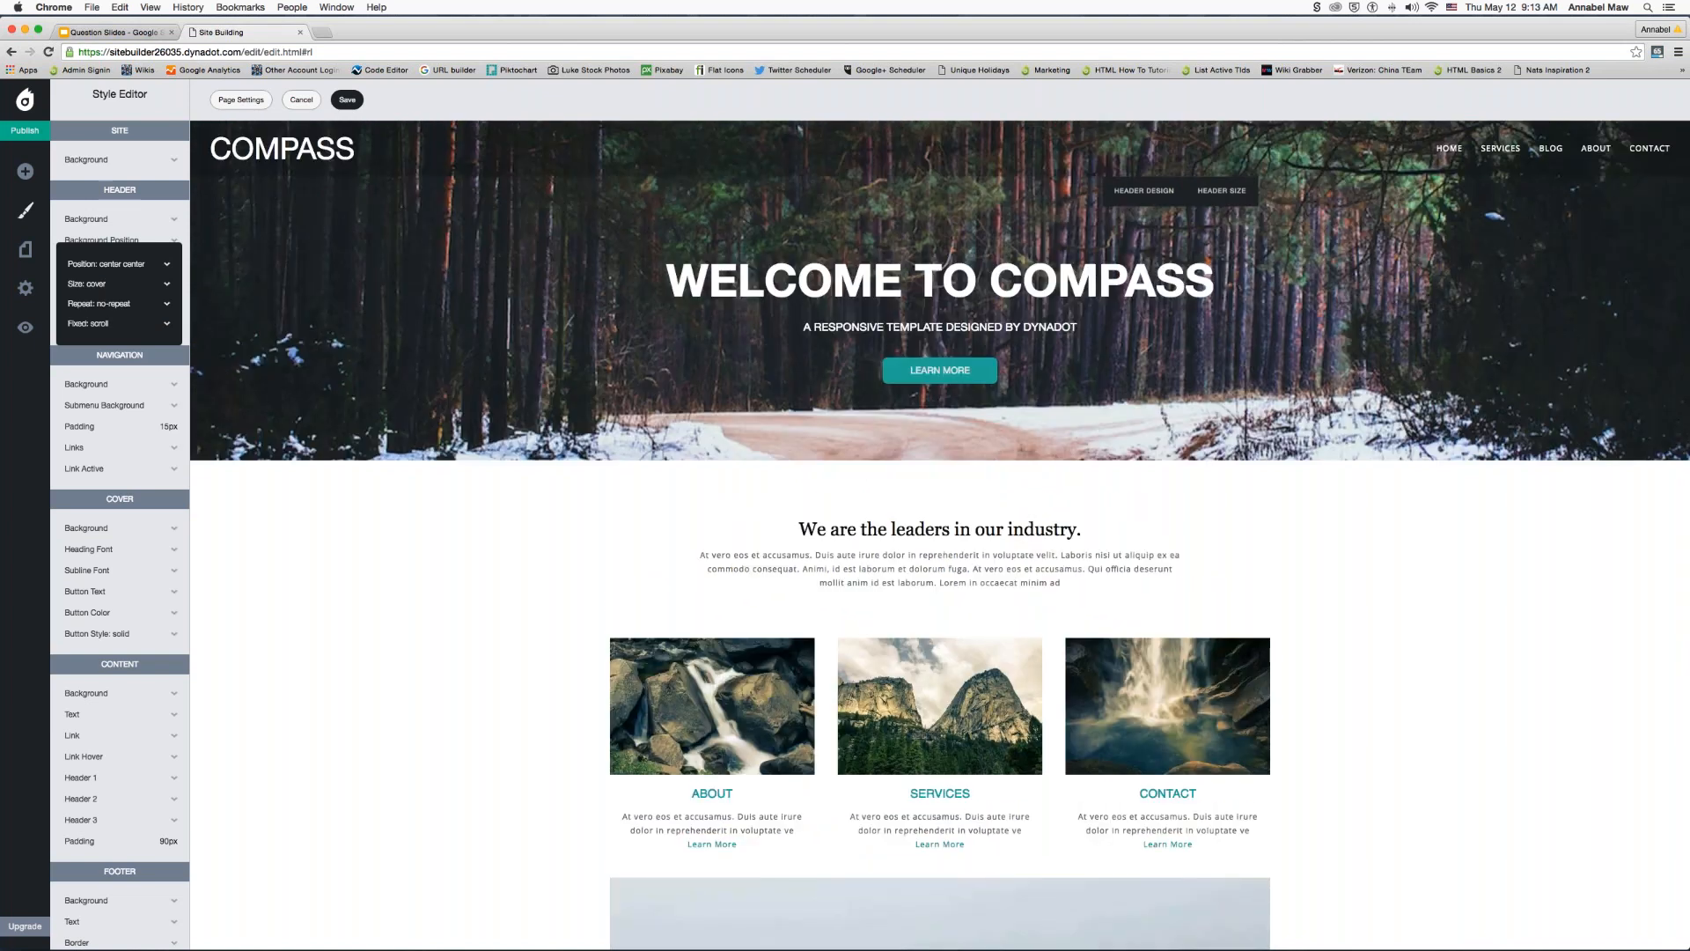
left_click(109, 324)
left_click(109, 335)
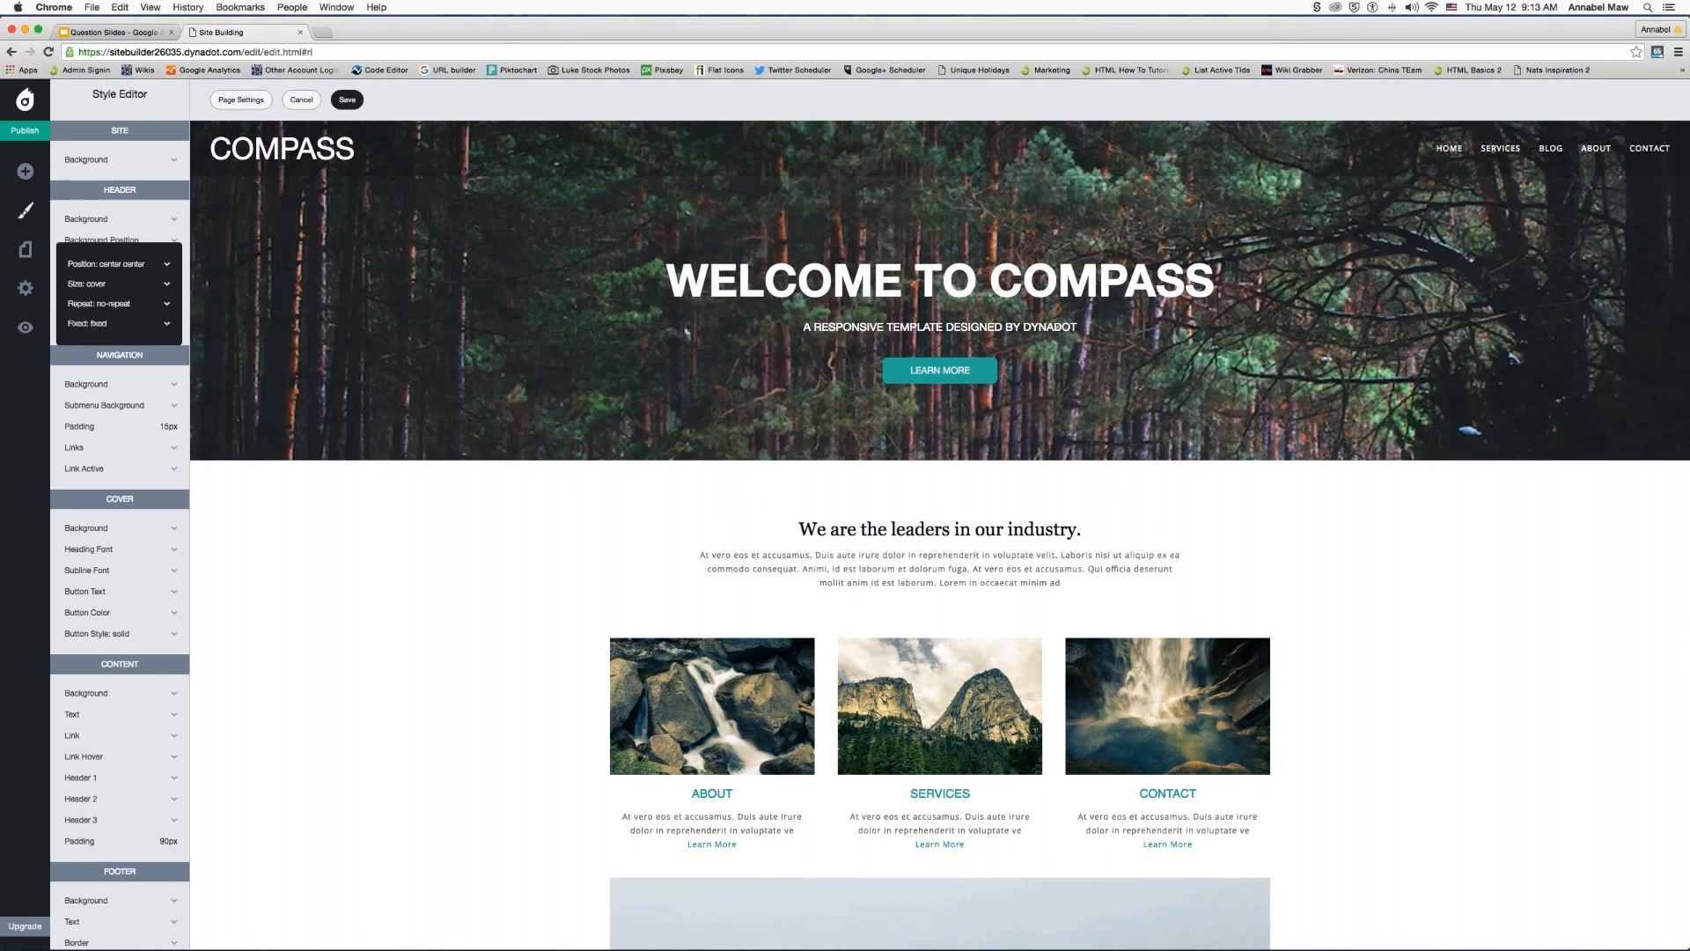
- Examine how the fixed header background behaves while the page scrolls up and down
scroll(343, 415, "down", 4)
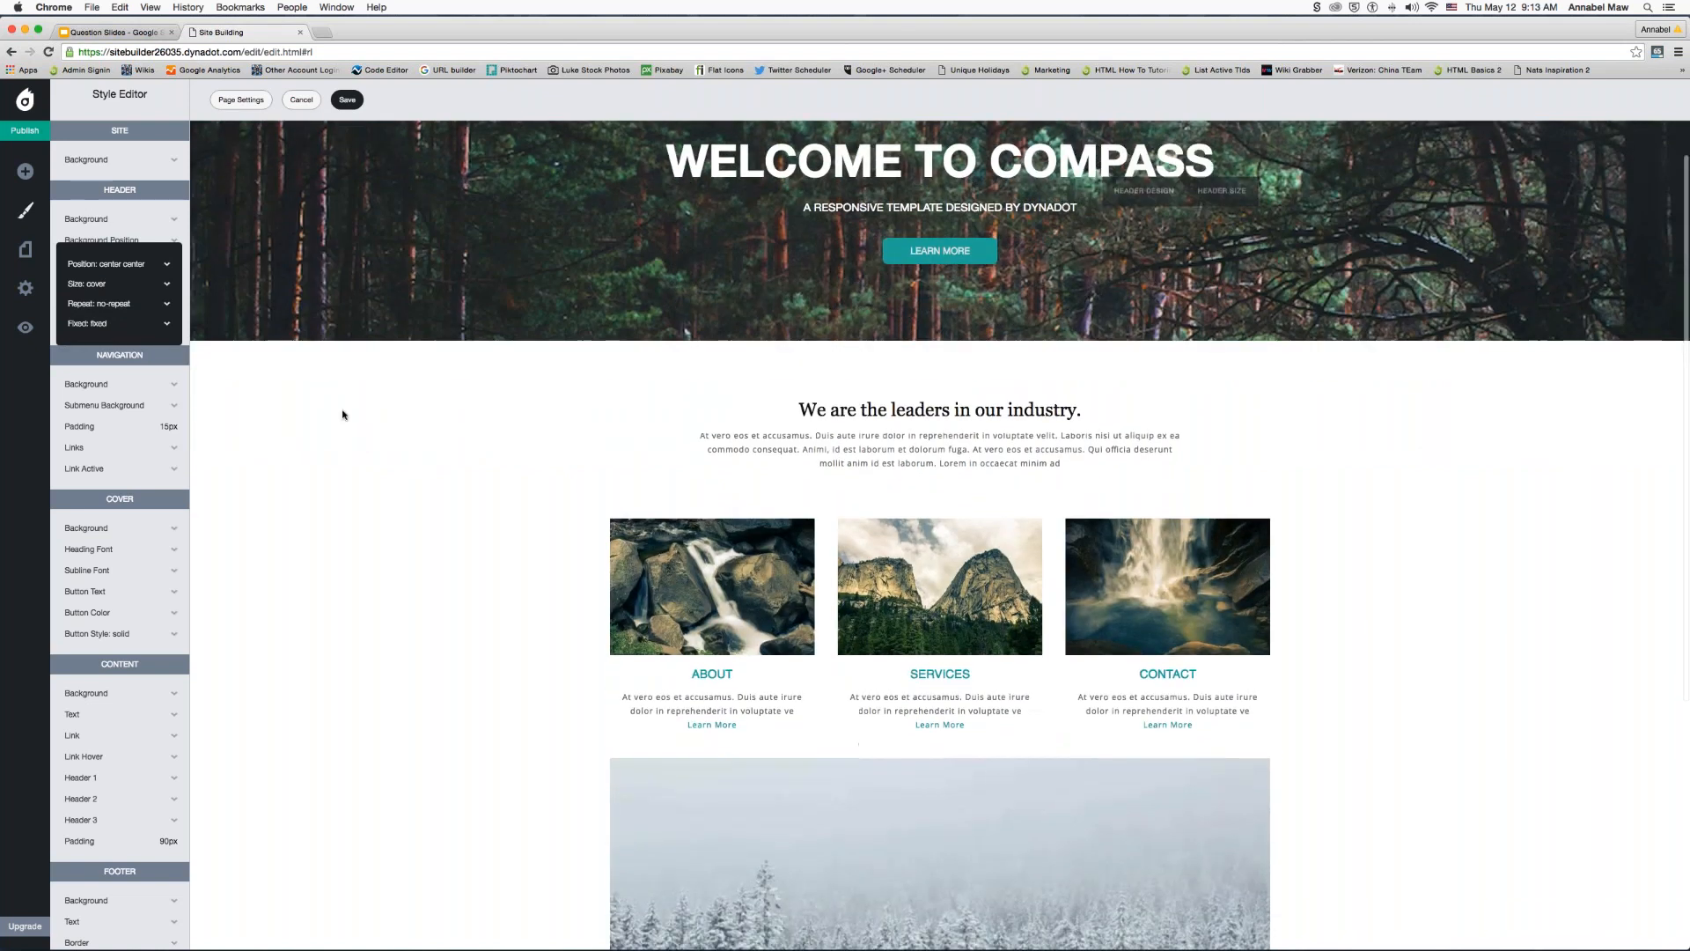
scroll(344, 415, "down", 2)
scroll(343, 415, "up", 3)
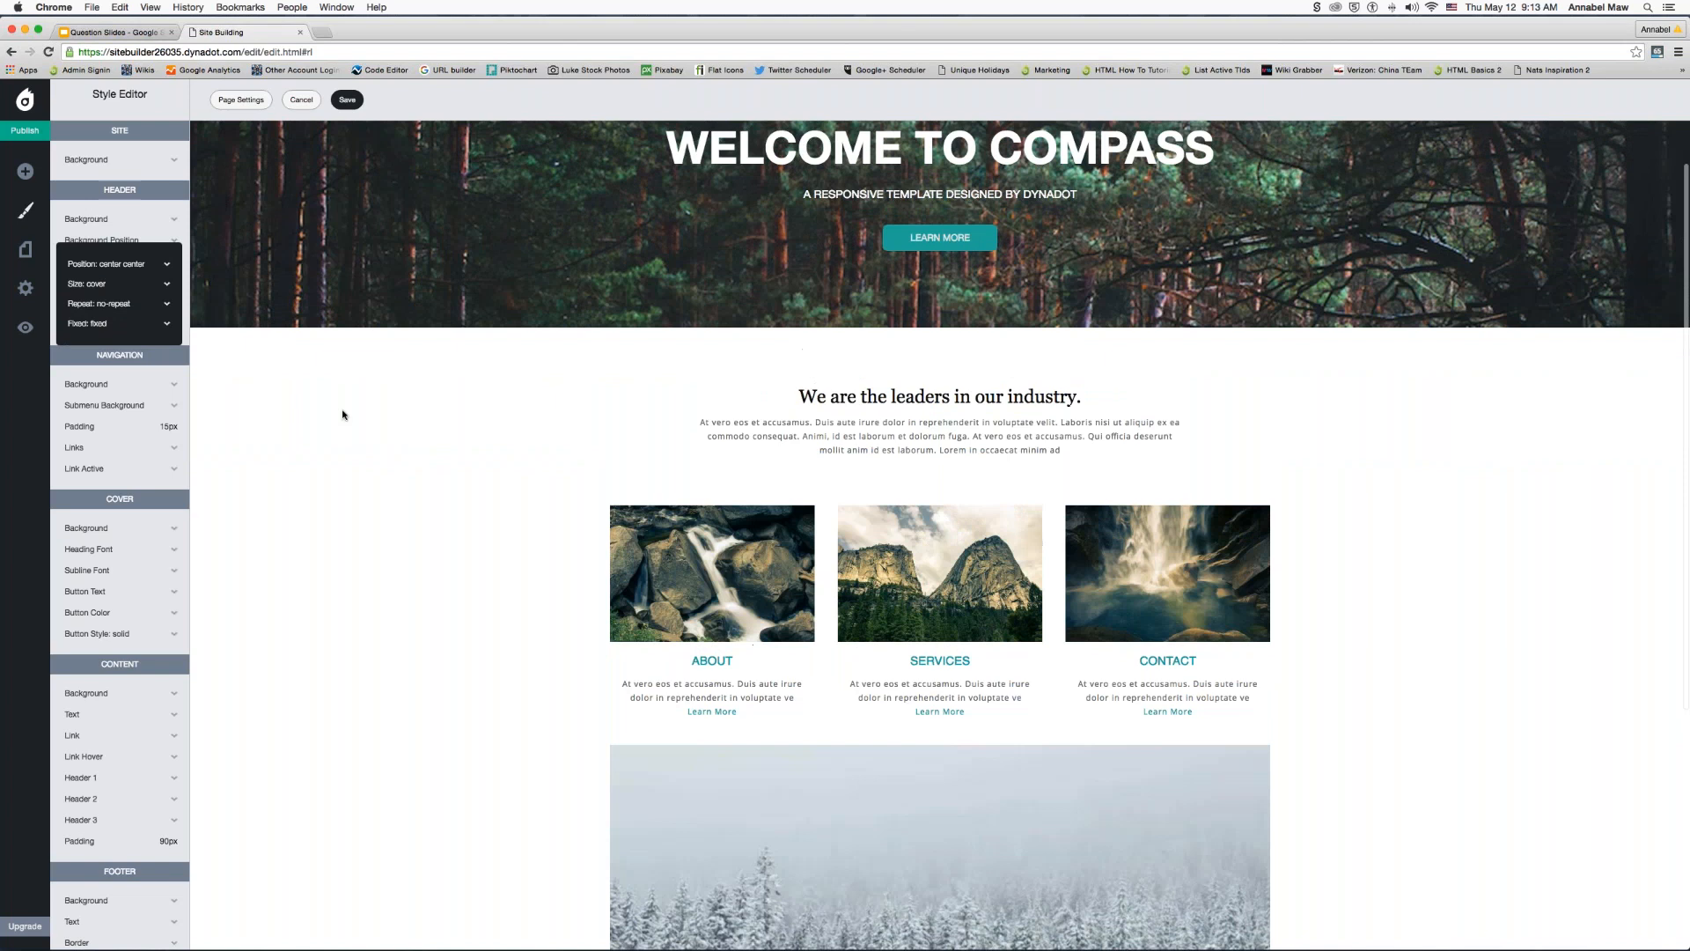
scroll(343, 415, "up", 3)
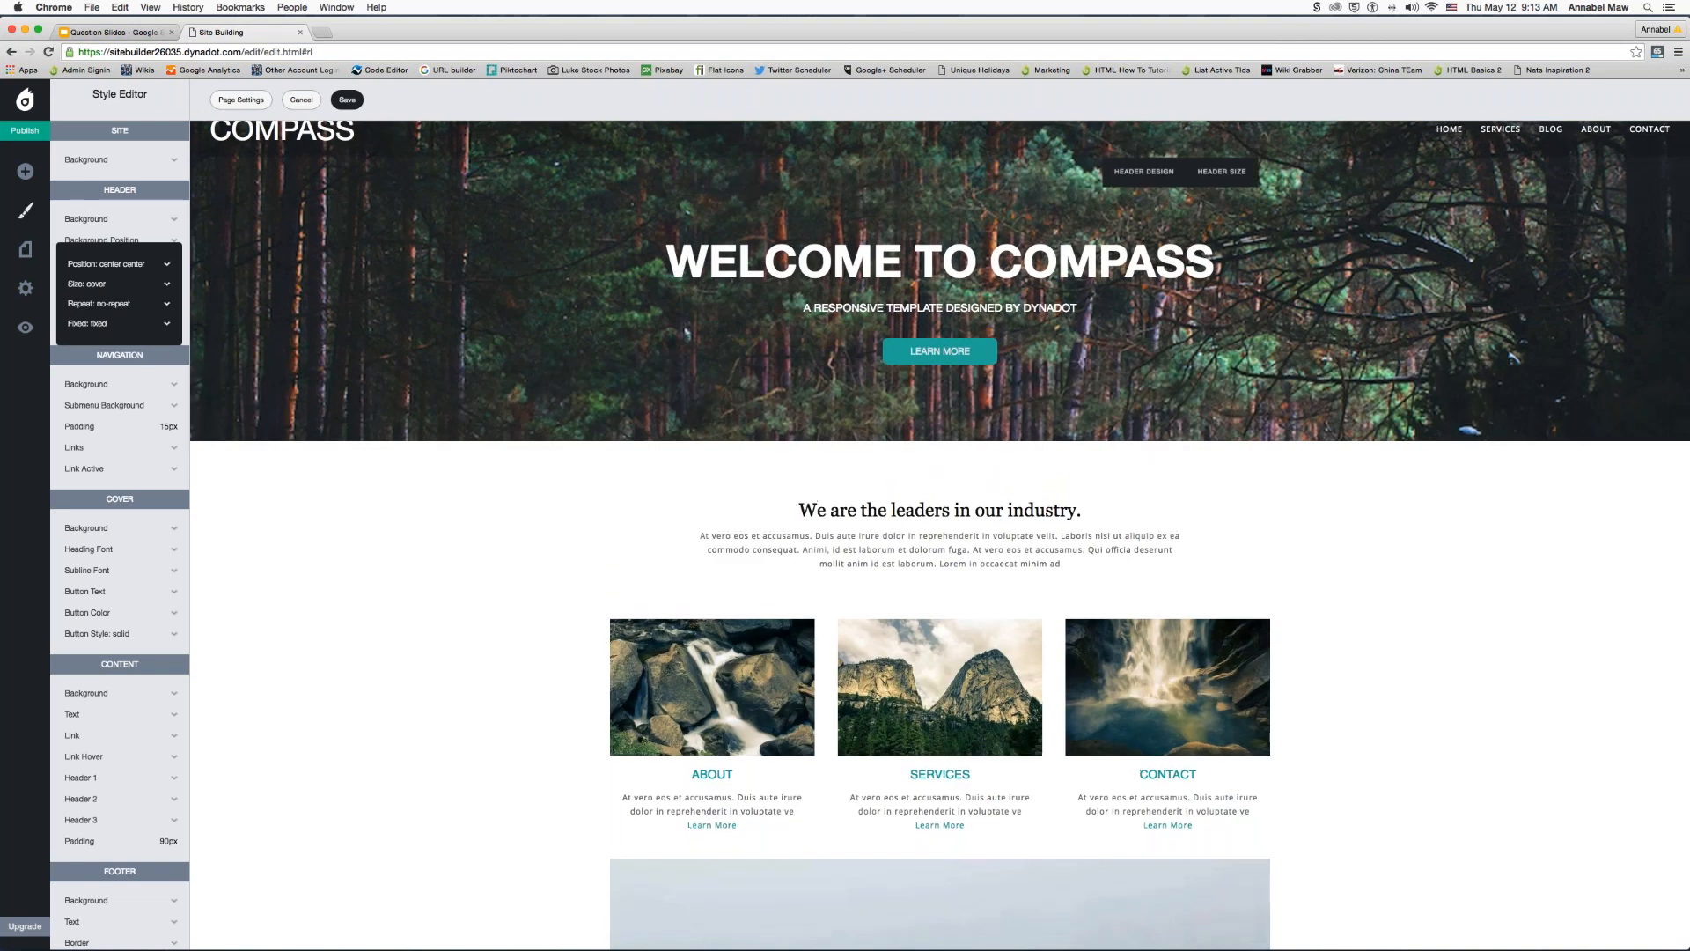
scroll(519, 398, "down", 2)
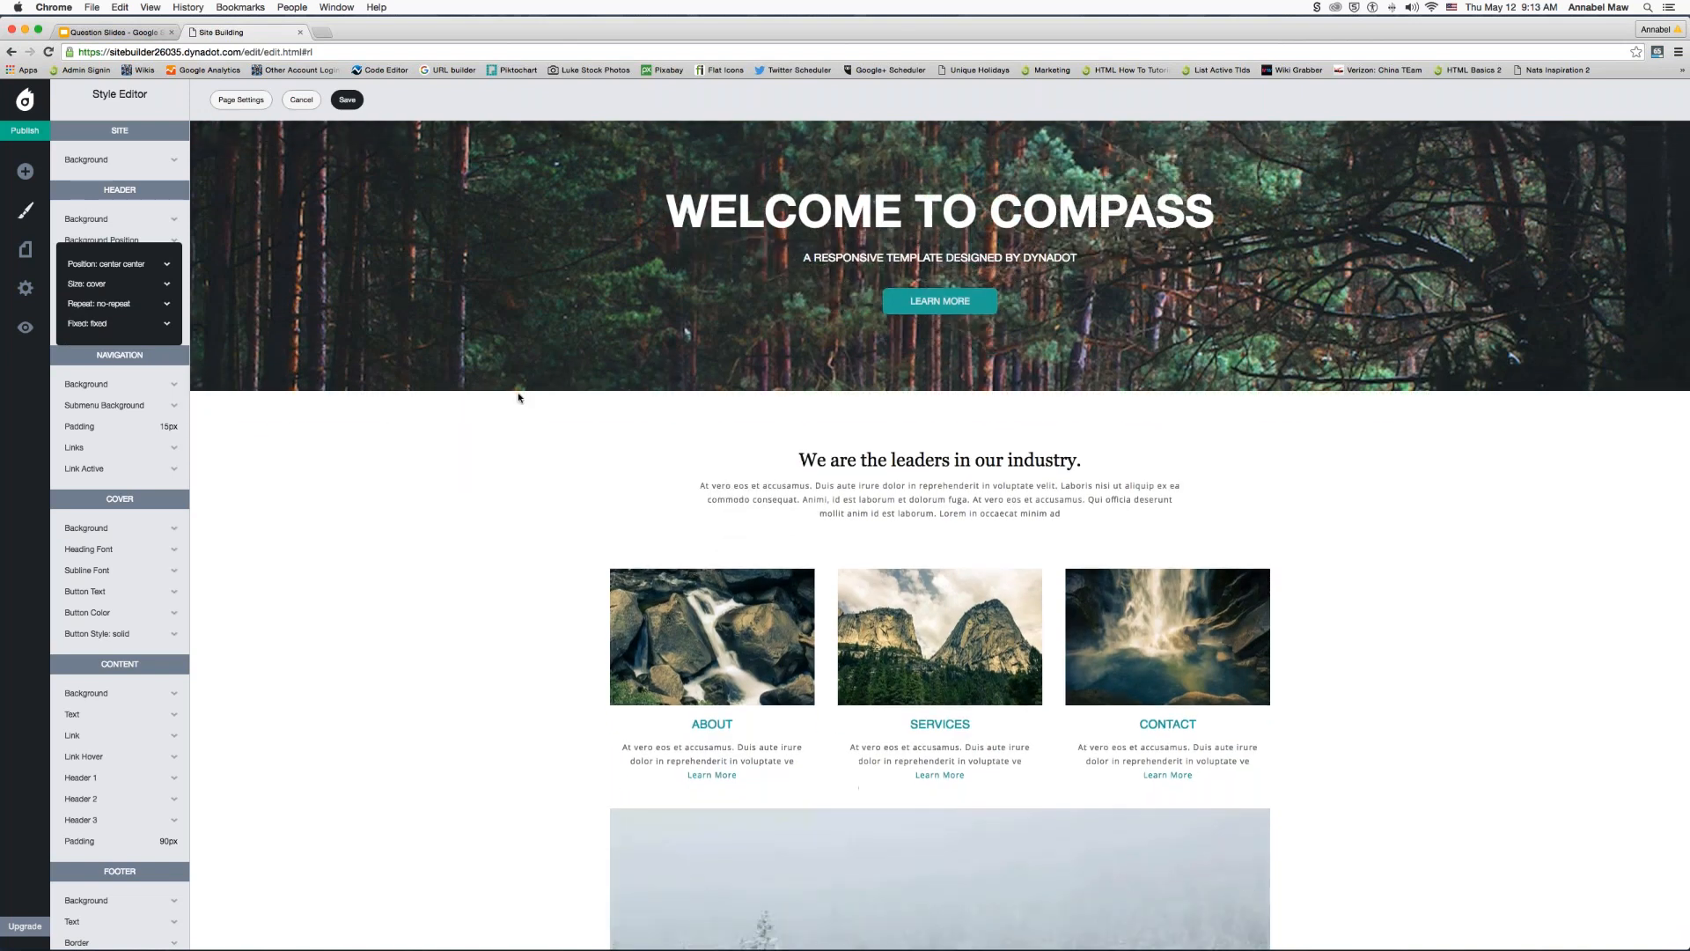
scroll(518, 398, "down", 2)
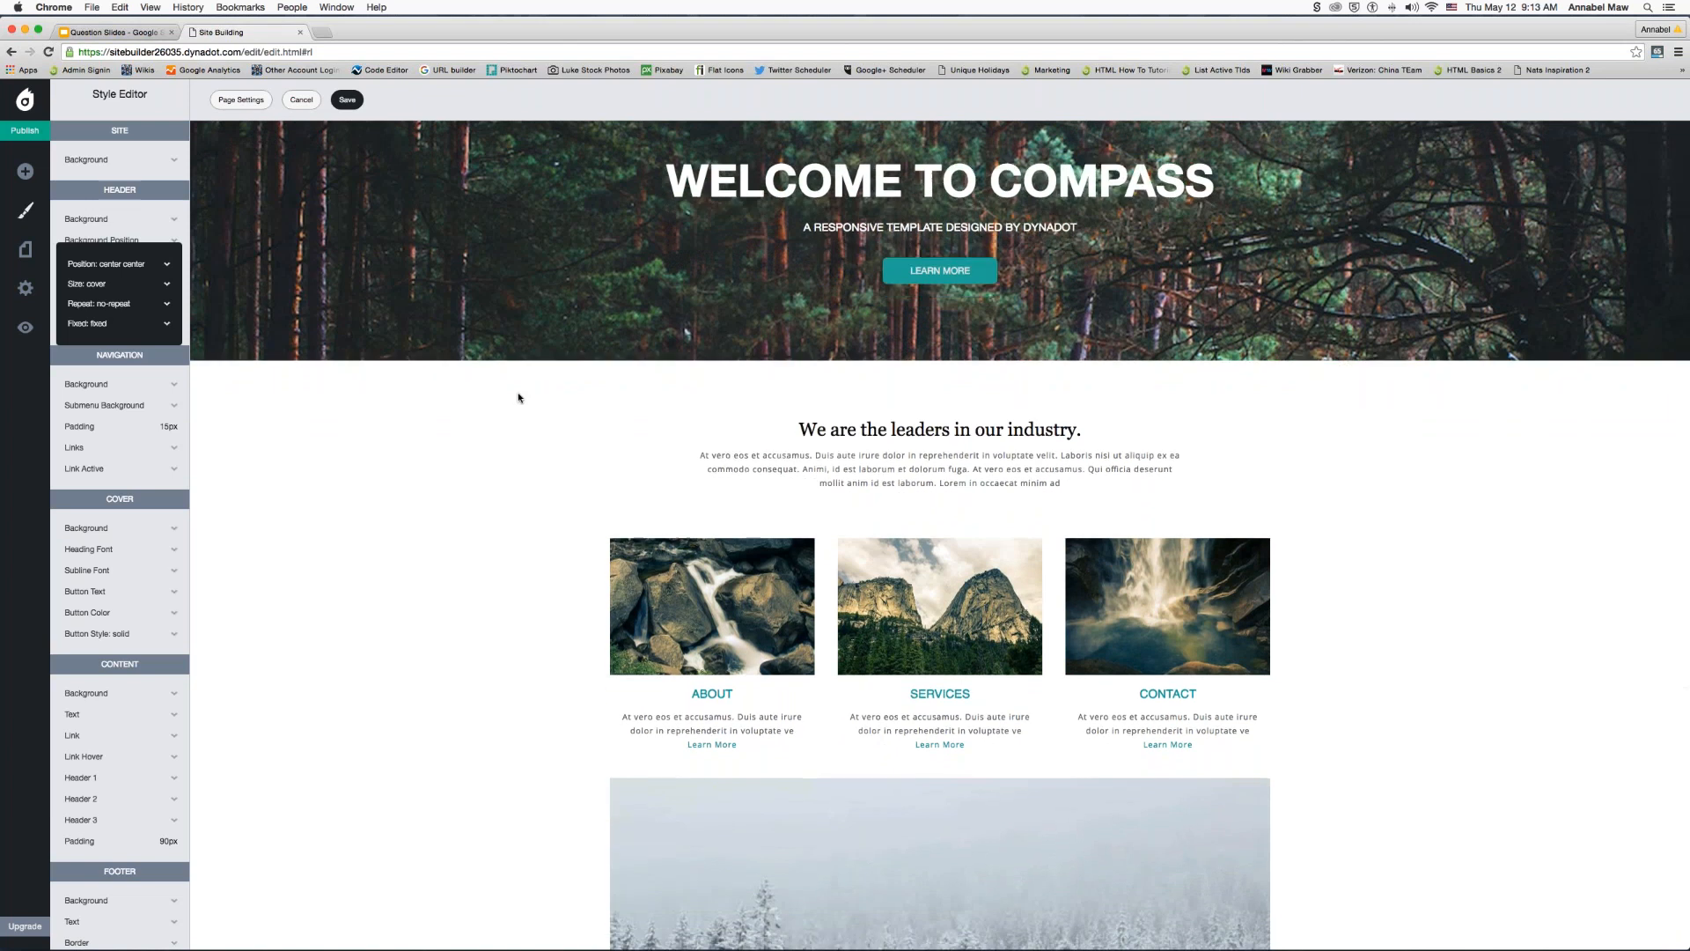
scroll(518, 398, "up", 4)
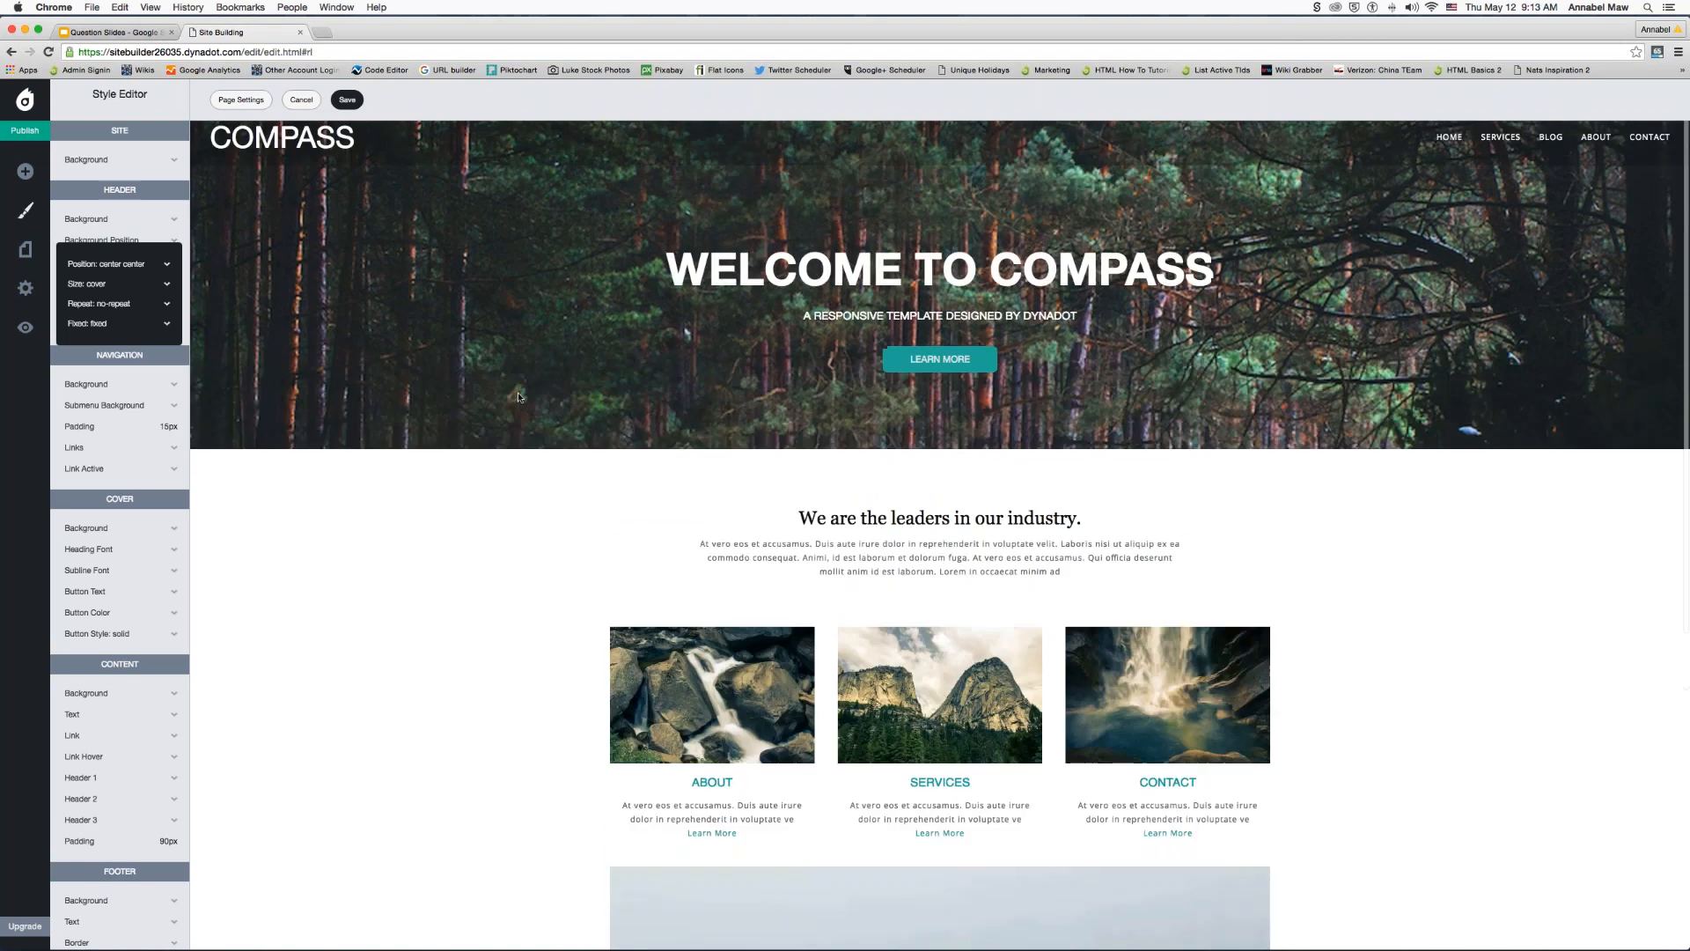
scroll(519, 398, "down", 5)
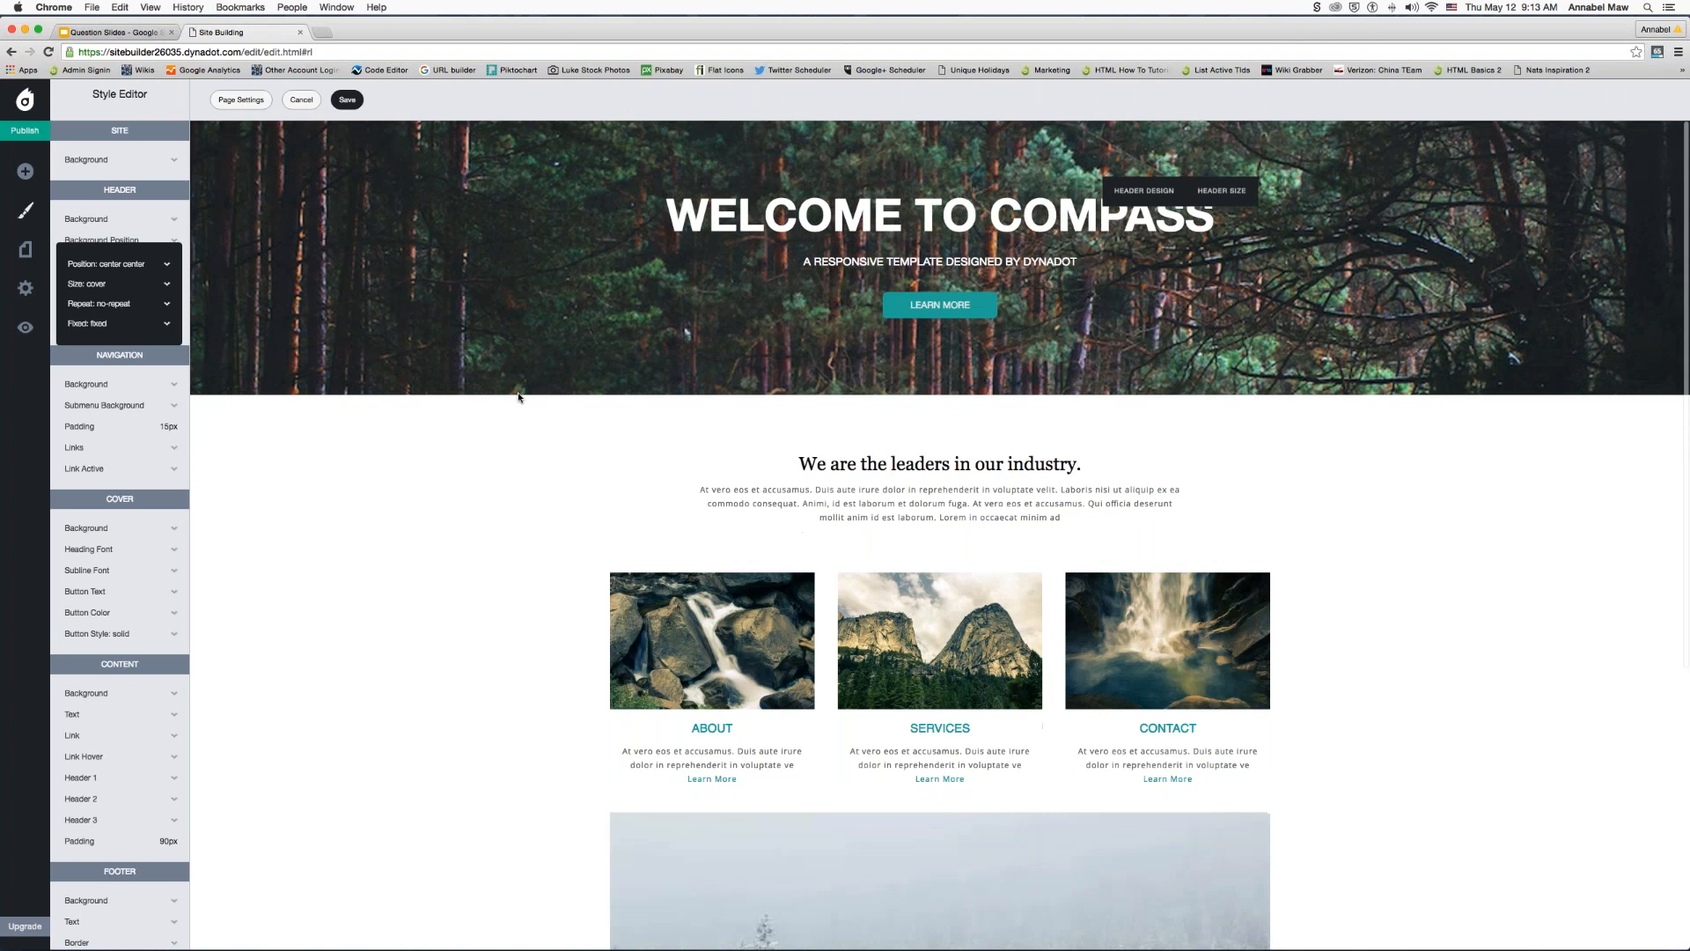
scroll(518, 398, "up", 5)
- Set the header background image's fixed option to scroll and close its position settings
left_click(107, 322)
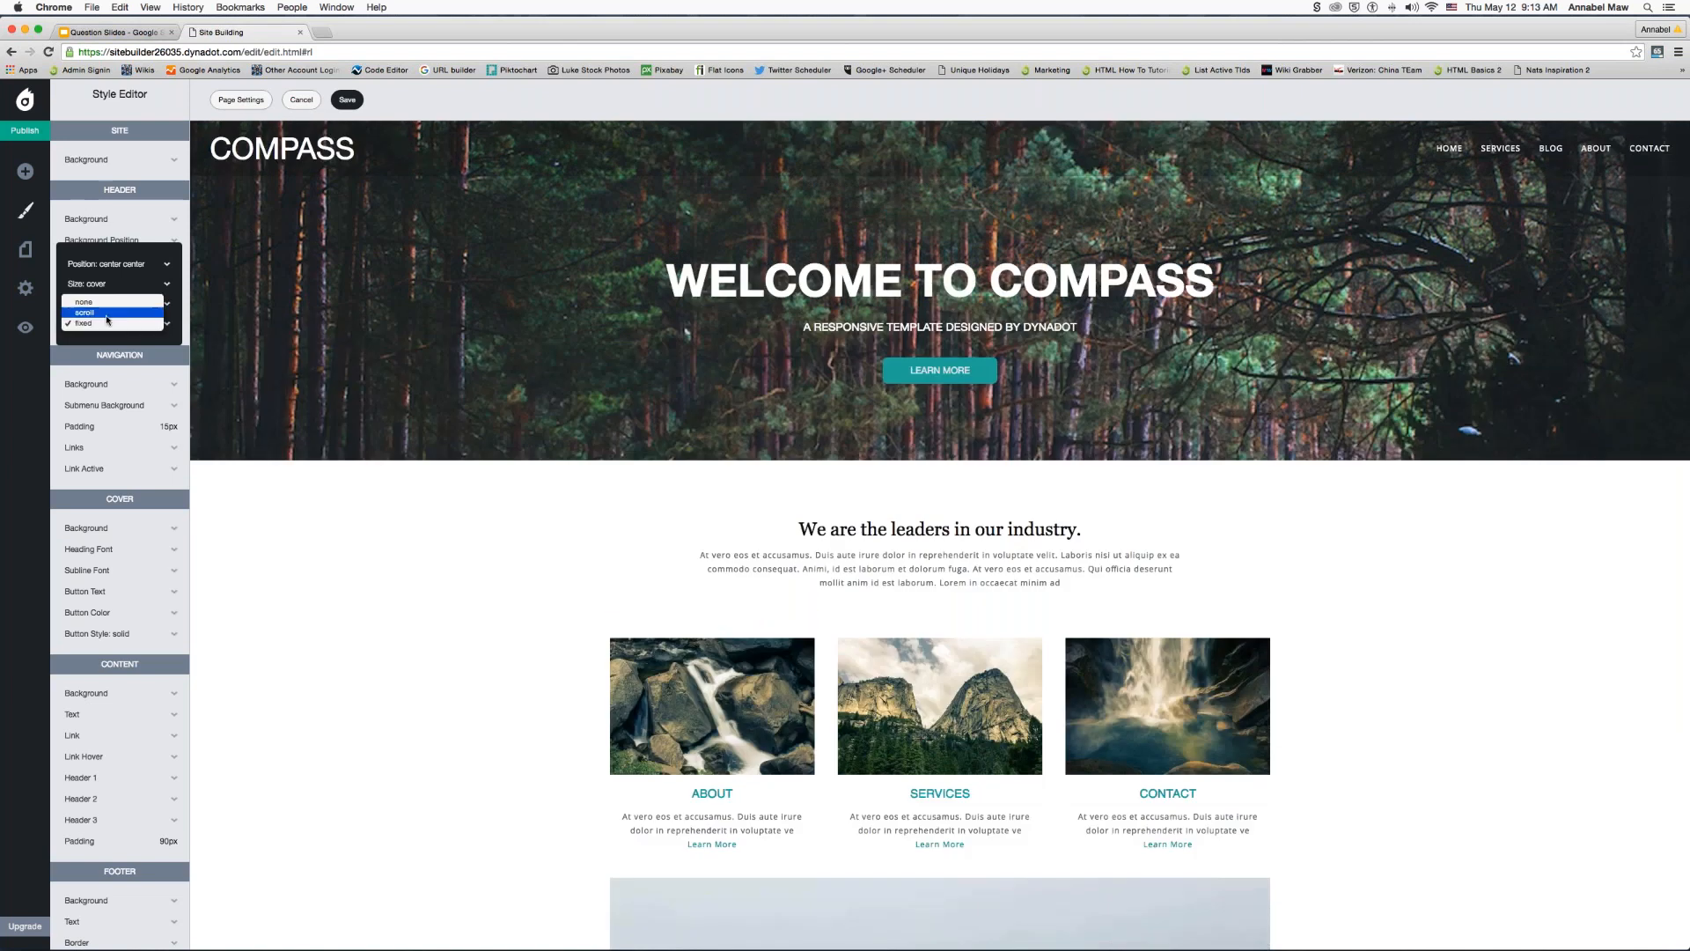
left_click(107, 322)
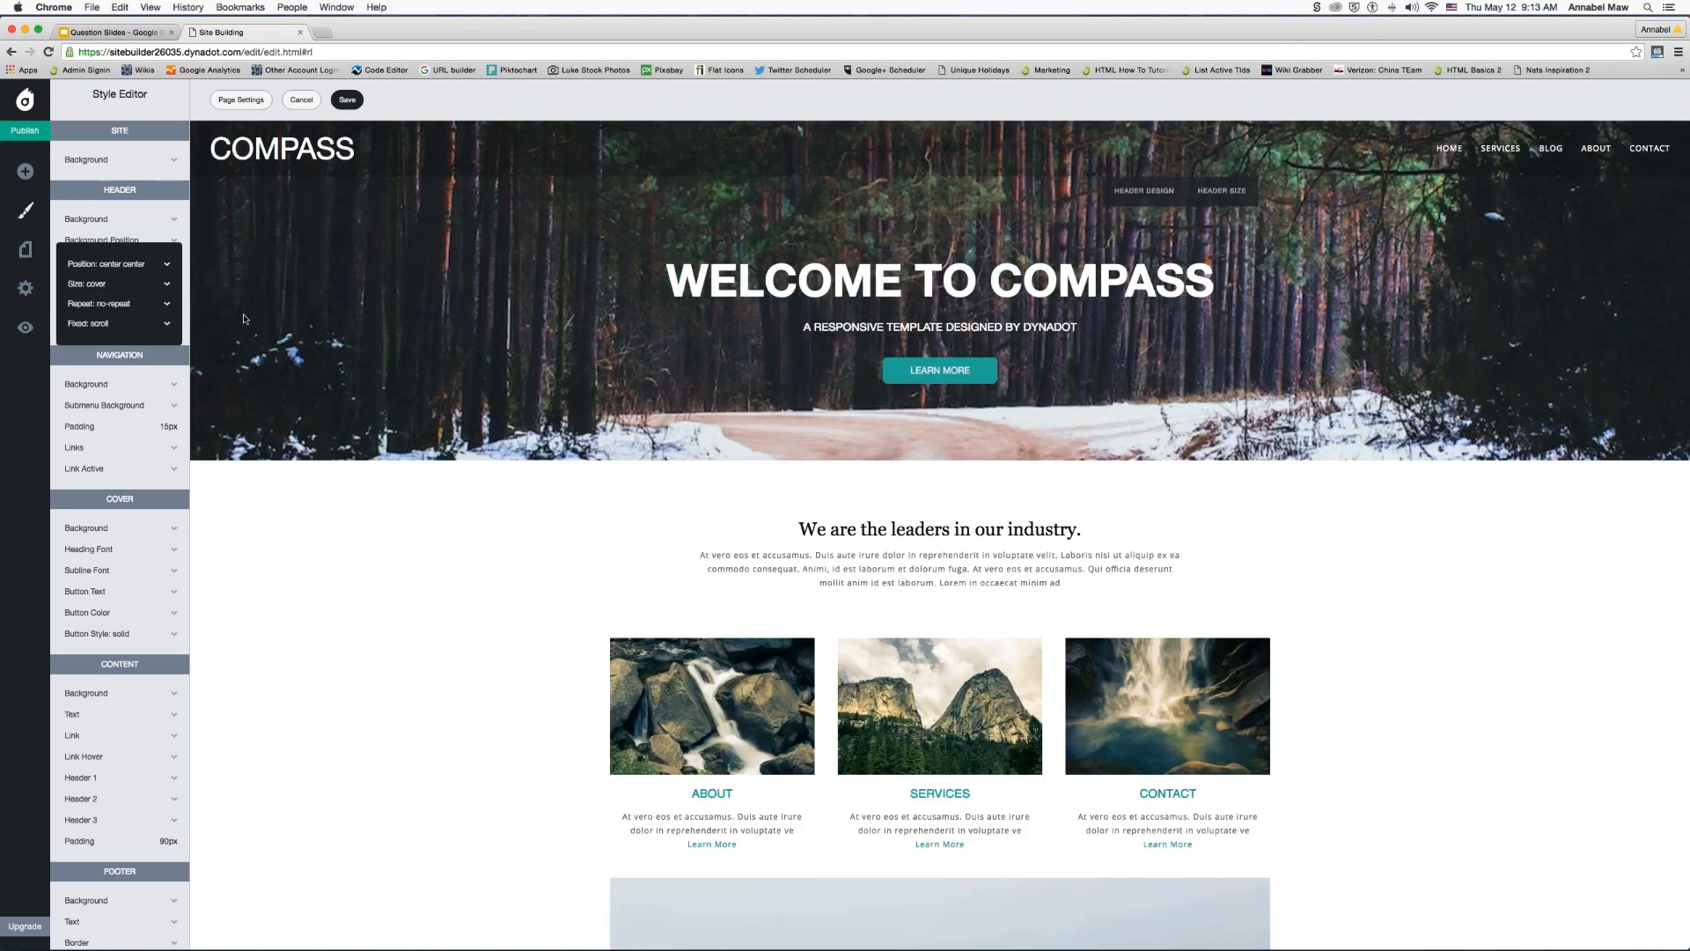
left_click(238, 265)
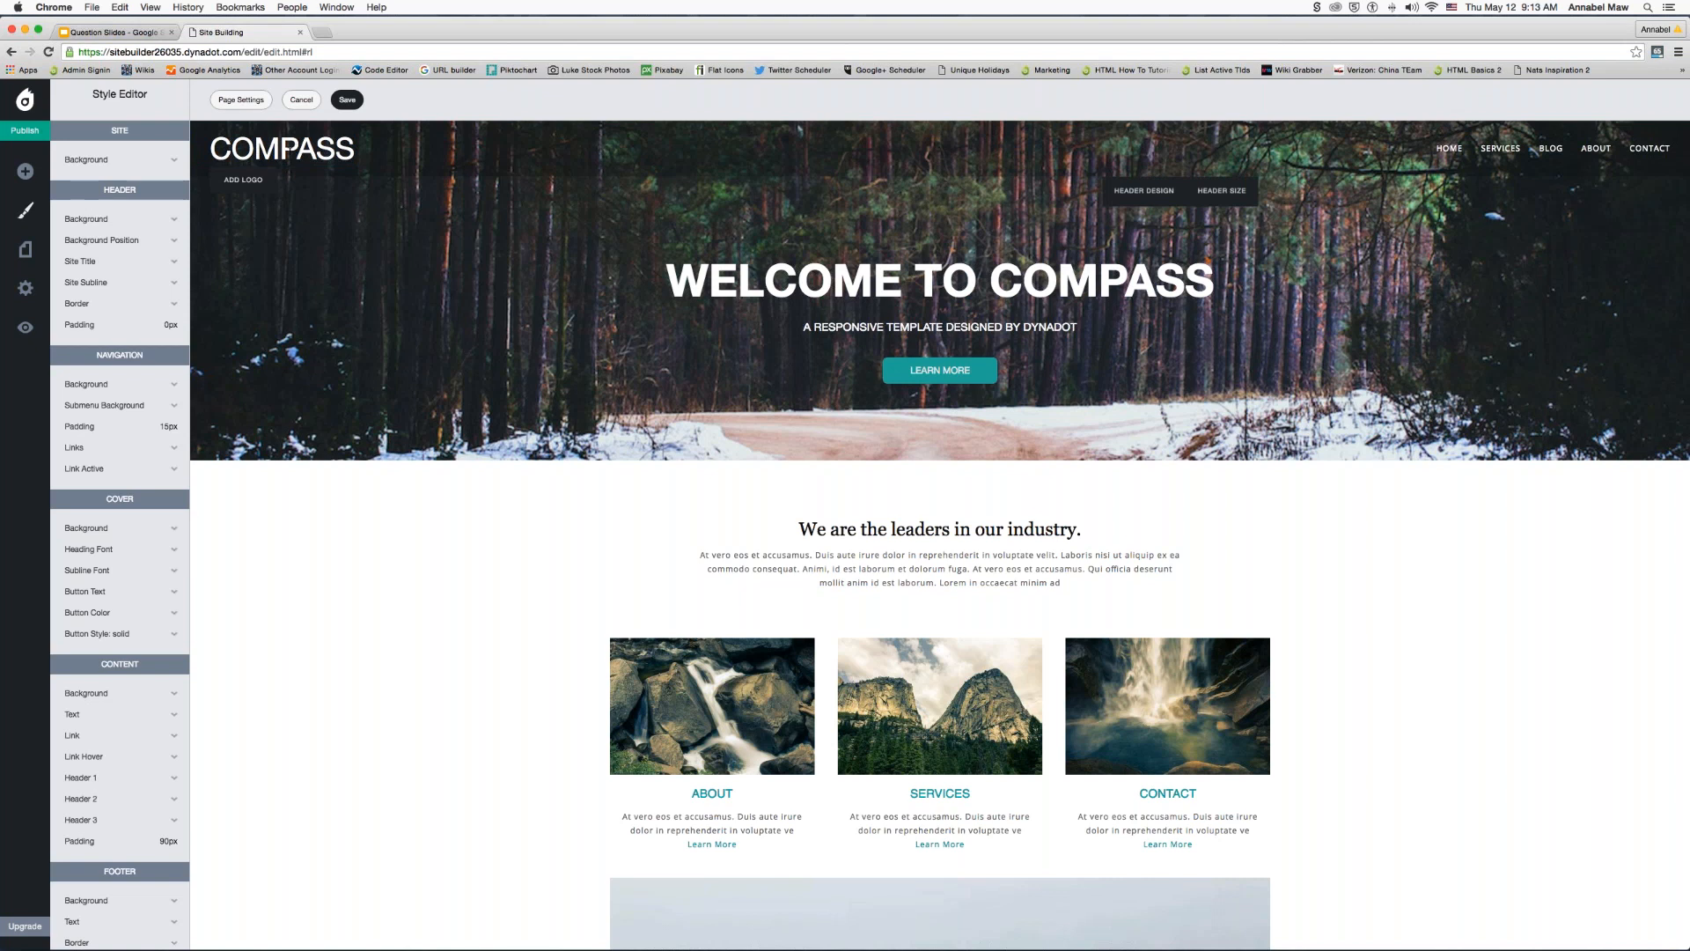
- Change the header site title's color to light blue
left_click(85, 263)
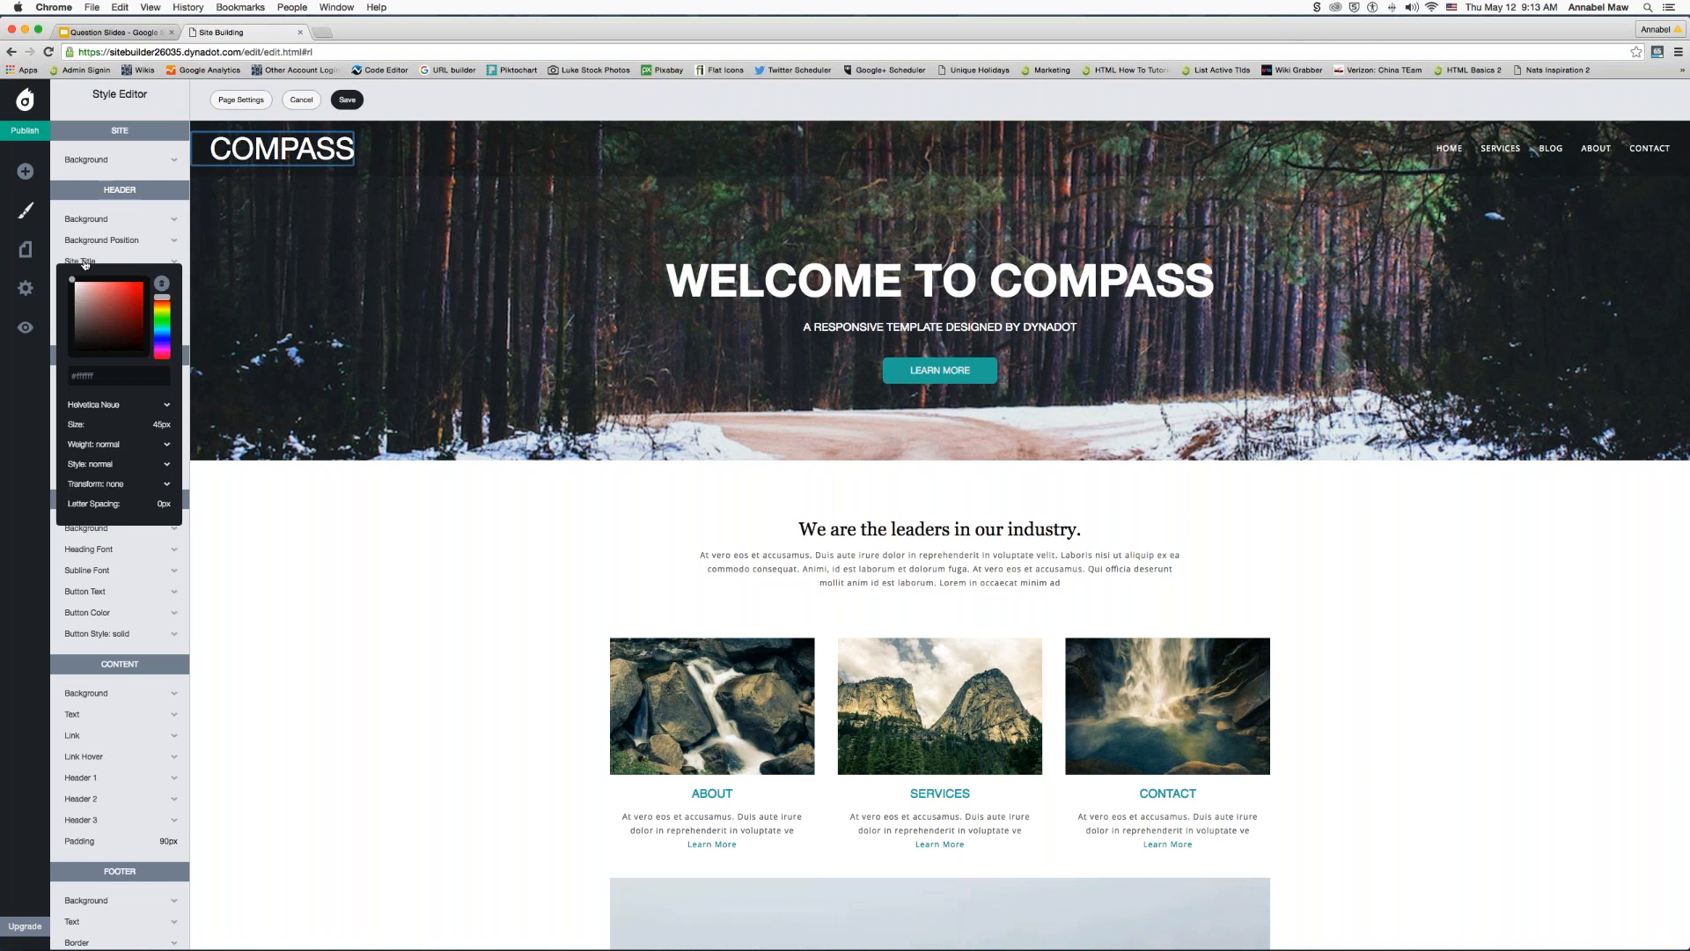
left_click_drag(95, 292, 162, 337)
left_click(159, 319)
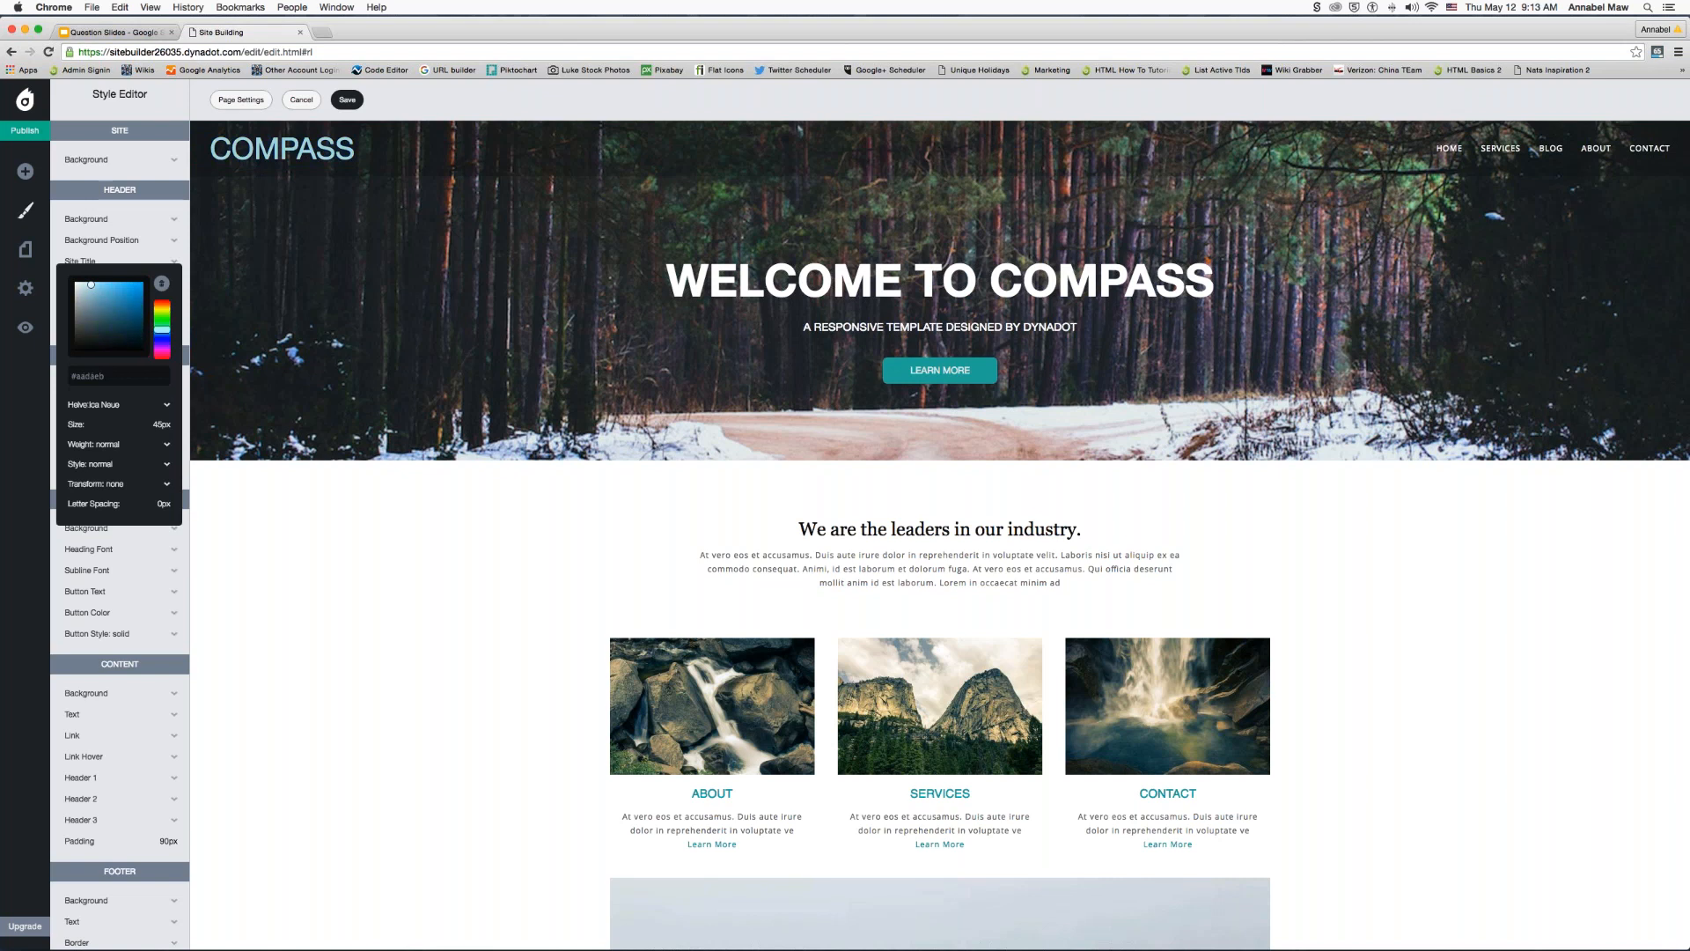
- Try fonts such as Cantarell, Dosis and Montserrat on the site title, and set it to Oswald
left_click(91, 404)
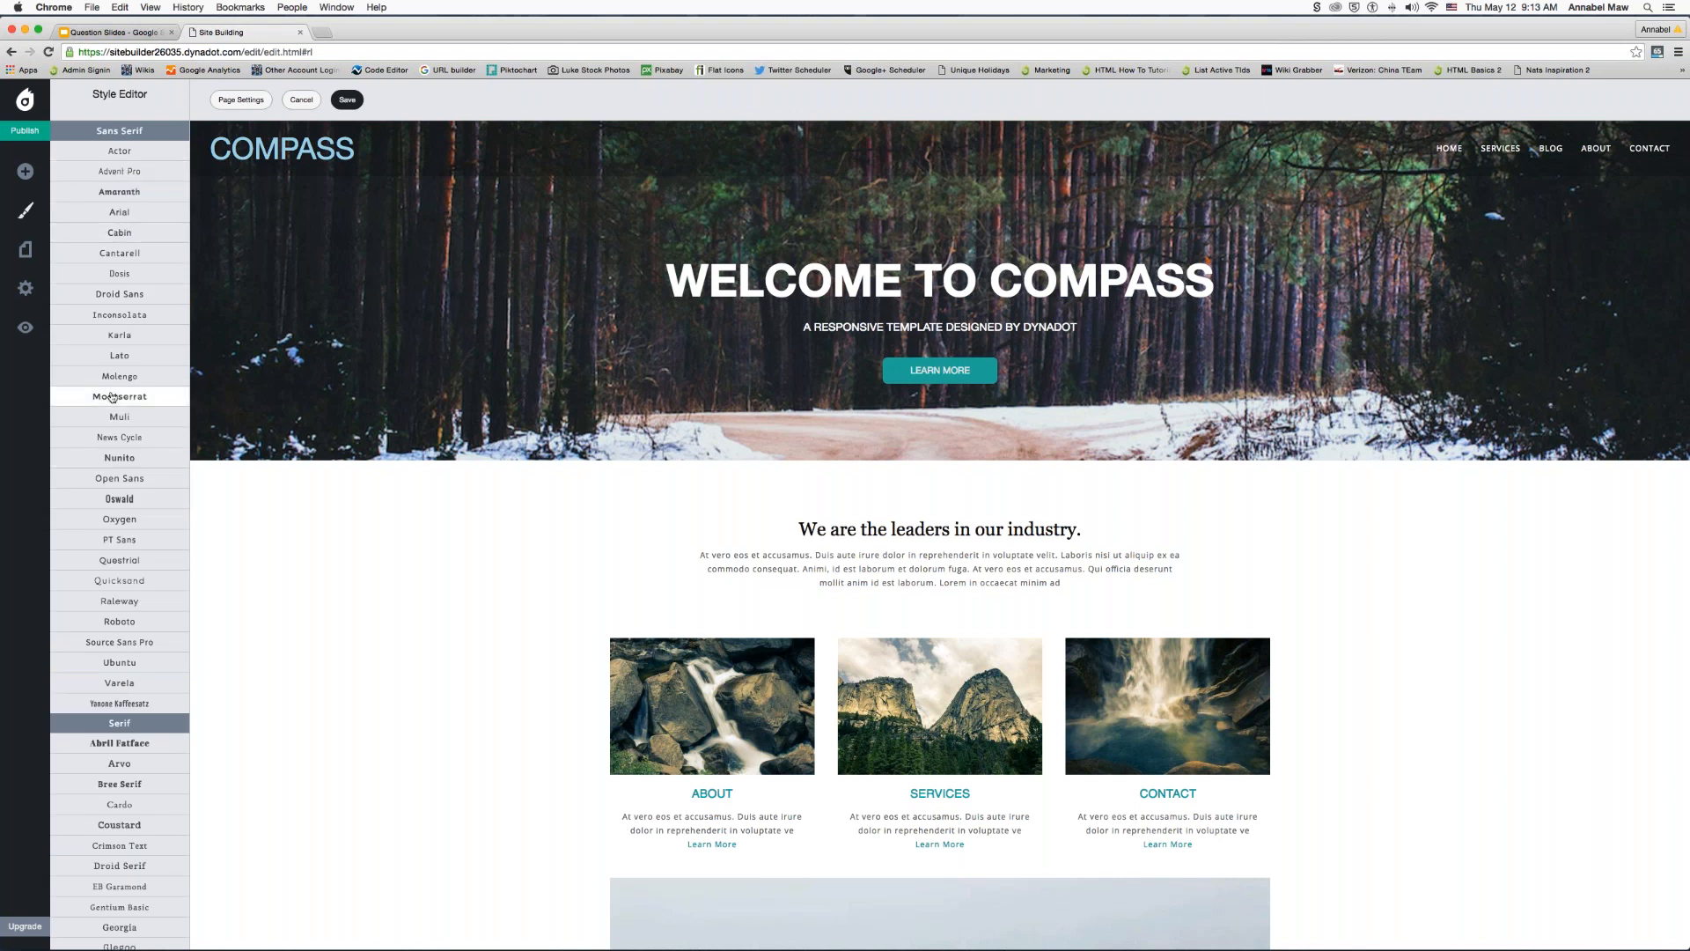
scroll(112, 398, "down", 4)
scroll(112, 397, "up", 4)
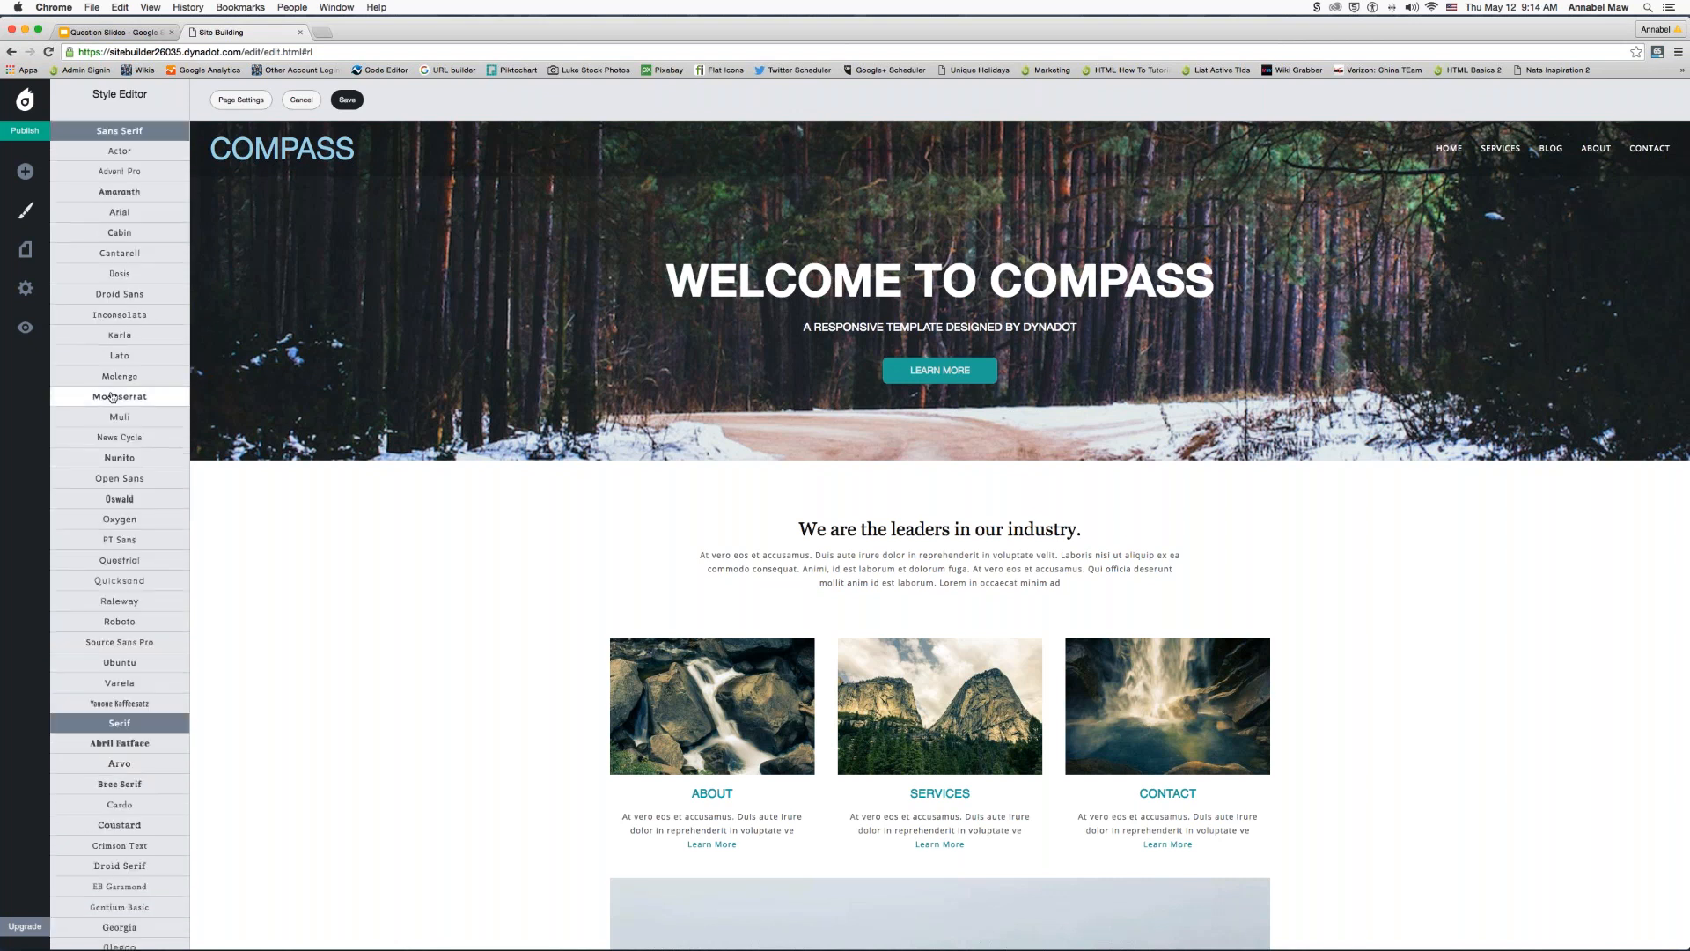
left_click(128, 256)
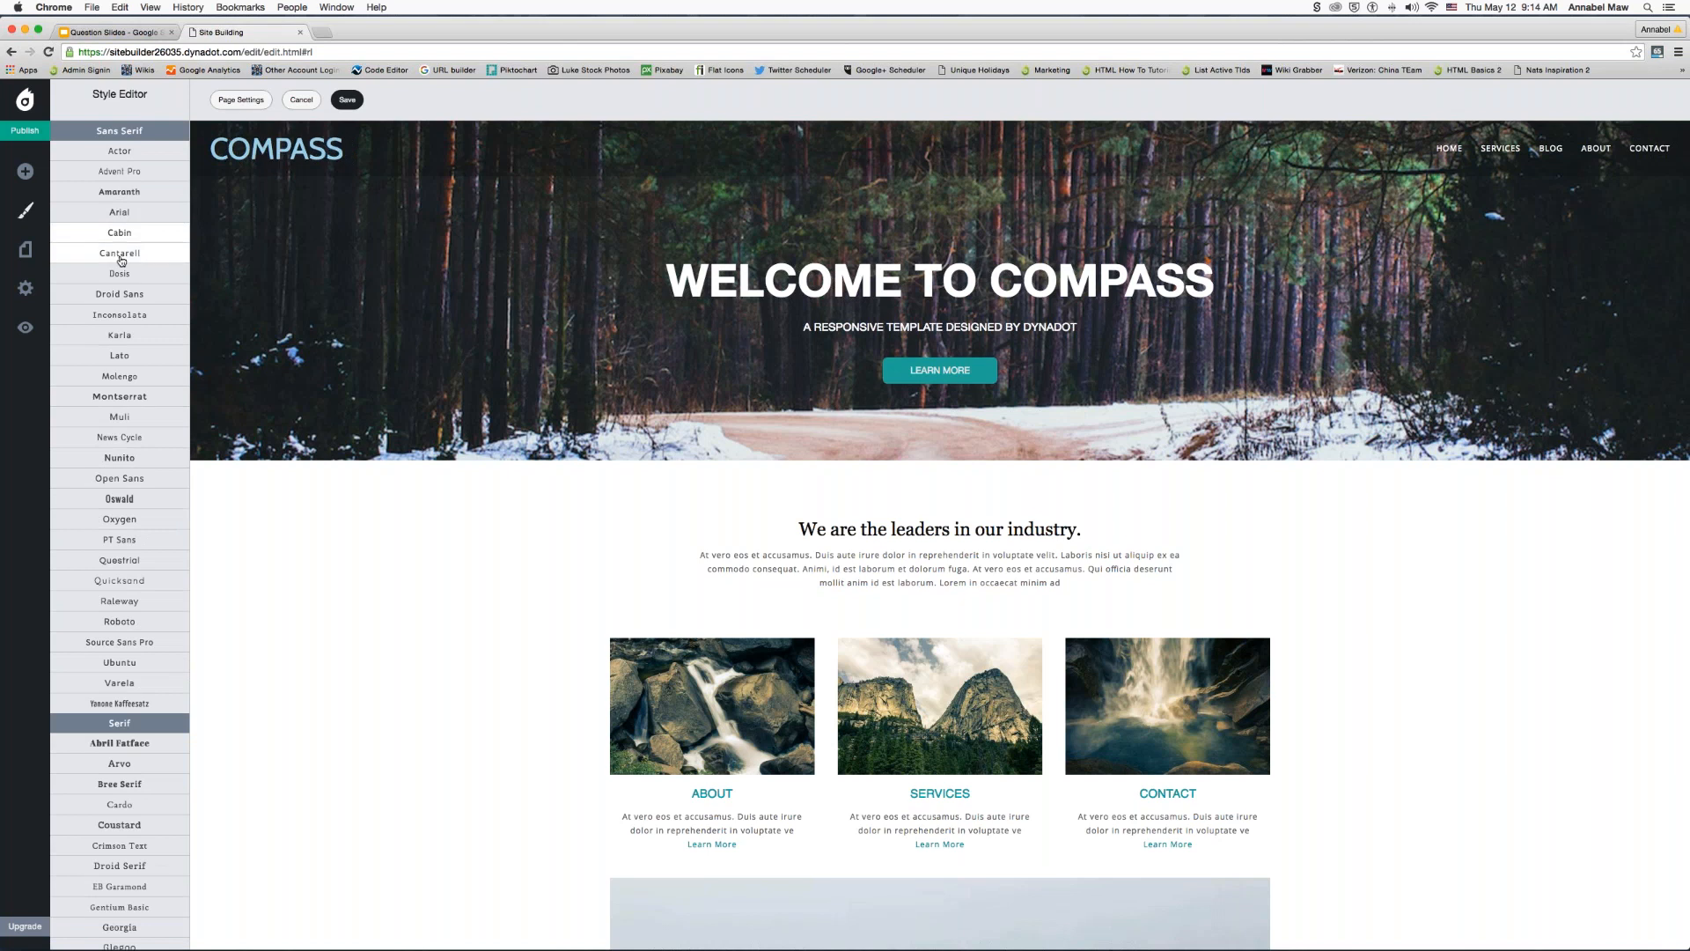
left_click(122, 274)
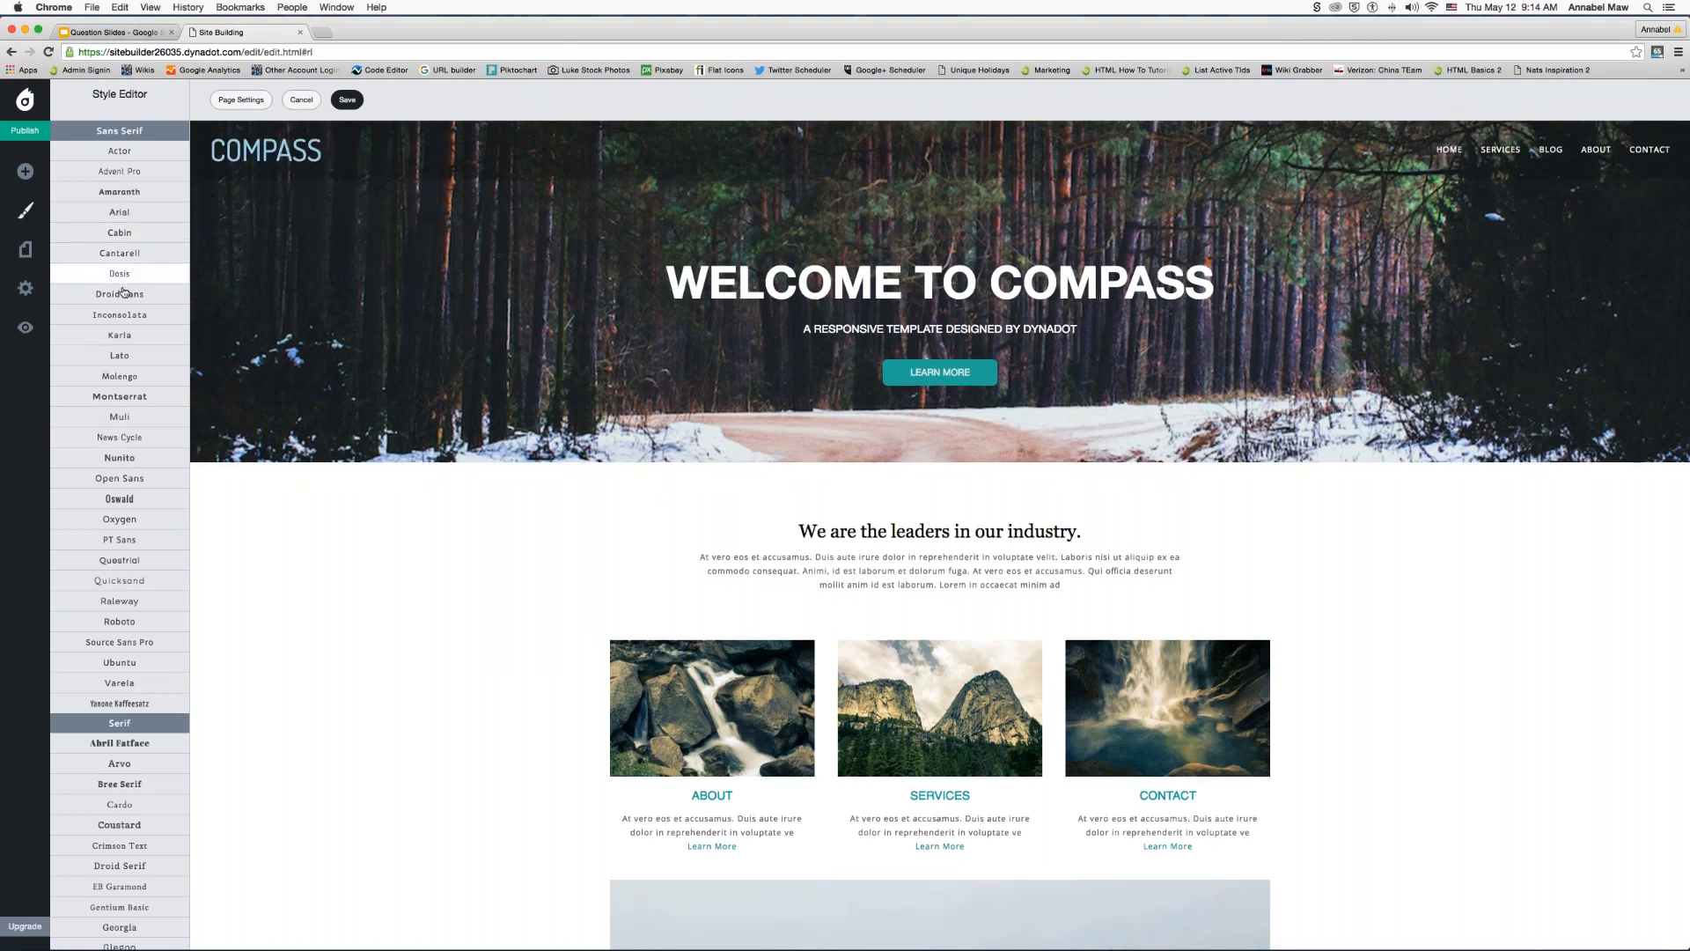
left_click(120, 314)
left_click(120, 436)
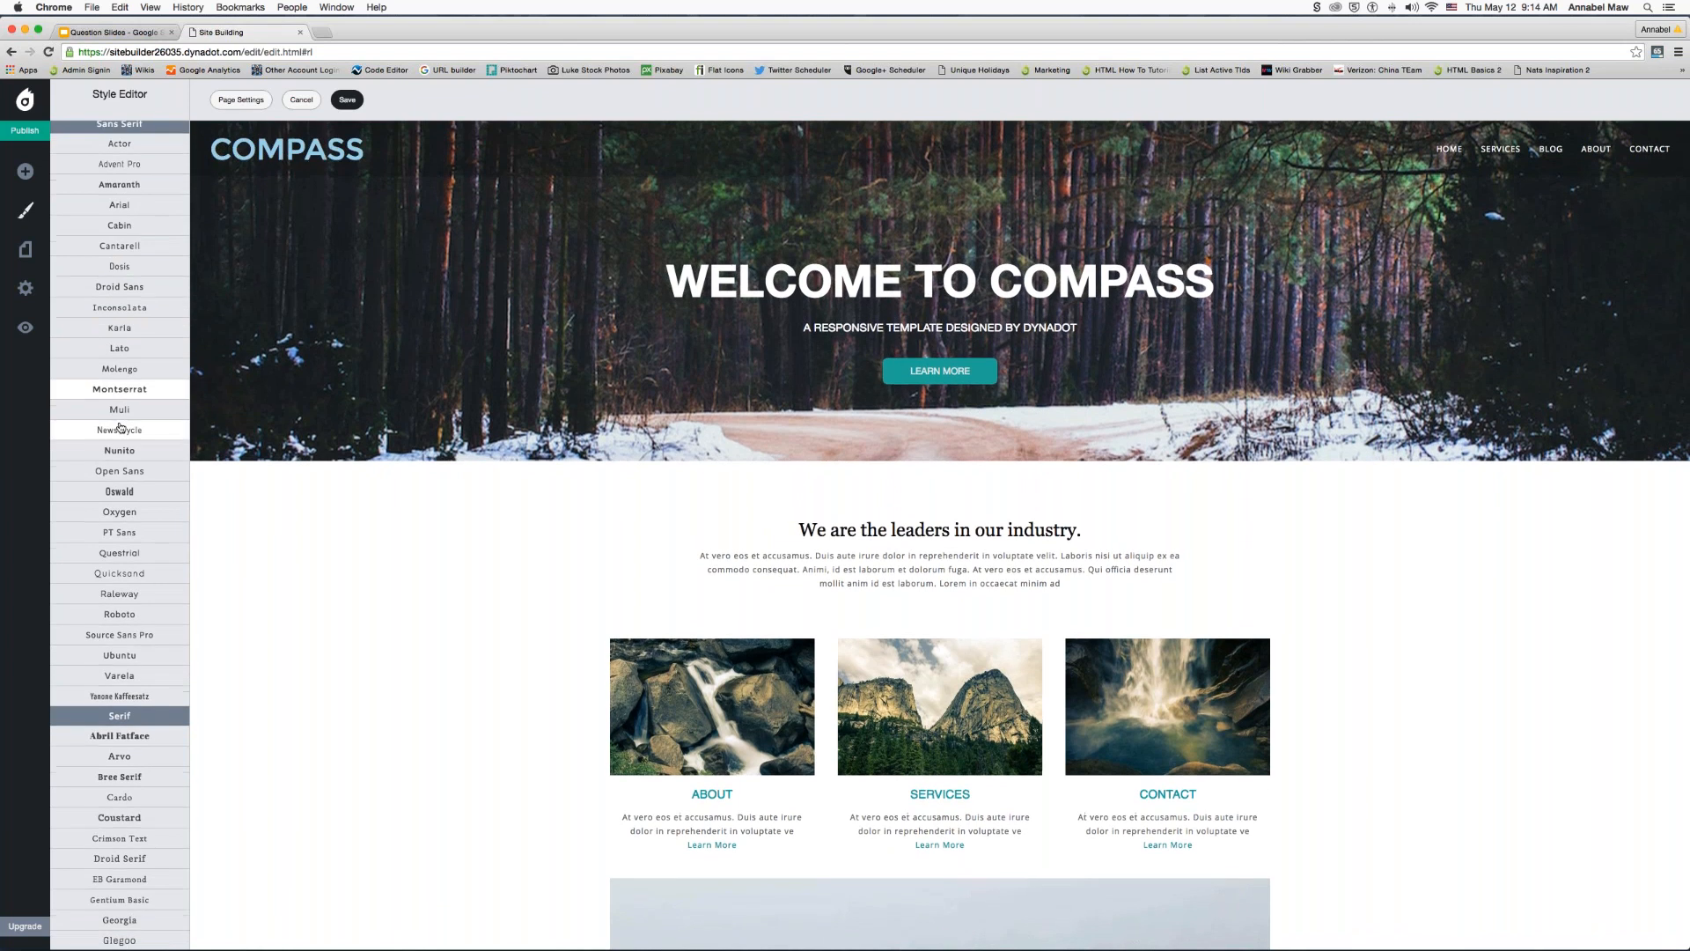
left_click(119, 489)
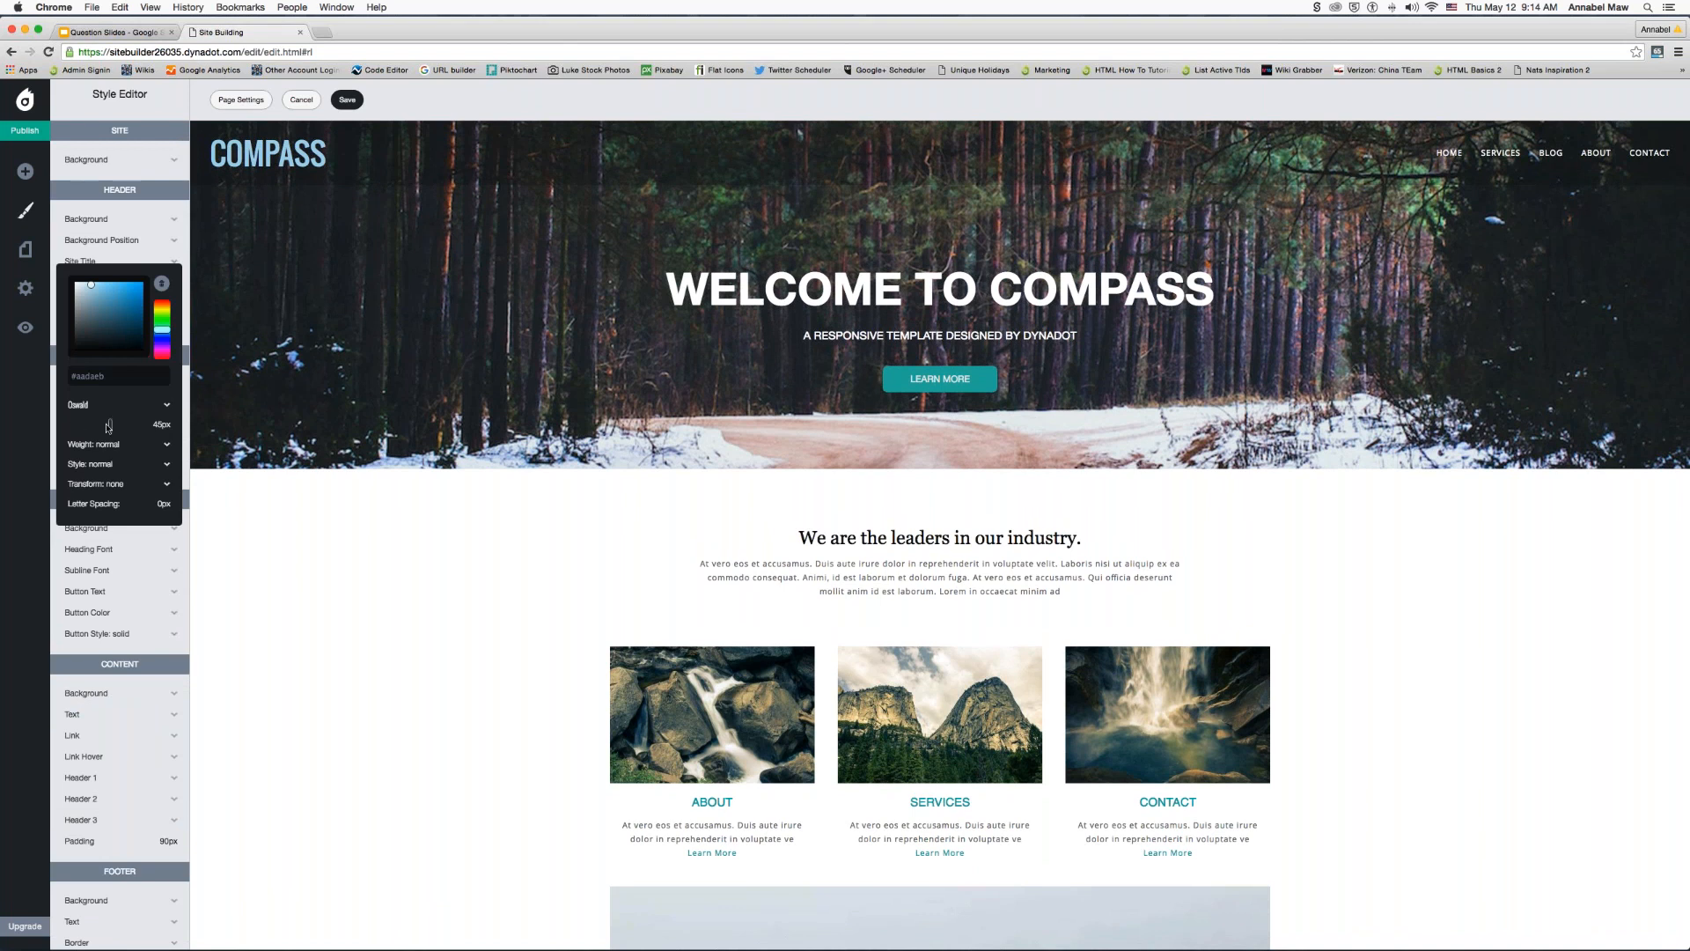
- Set the site title's size to 41px and its weight to light, and view the style options
mouse_move(110, 426)
left_mouse_down()
mouse_move(129, 427)
mouse_move(106, 427)
left_mouse_up()
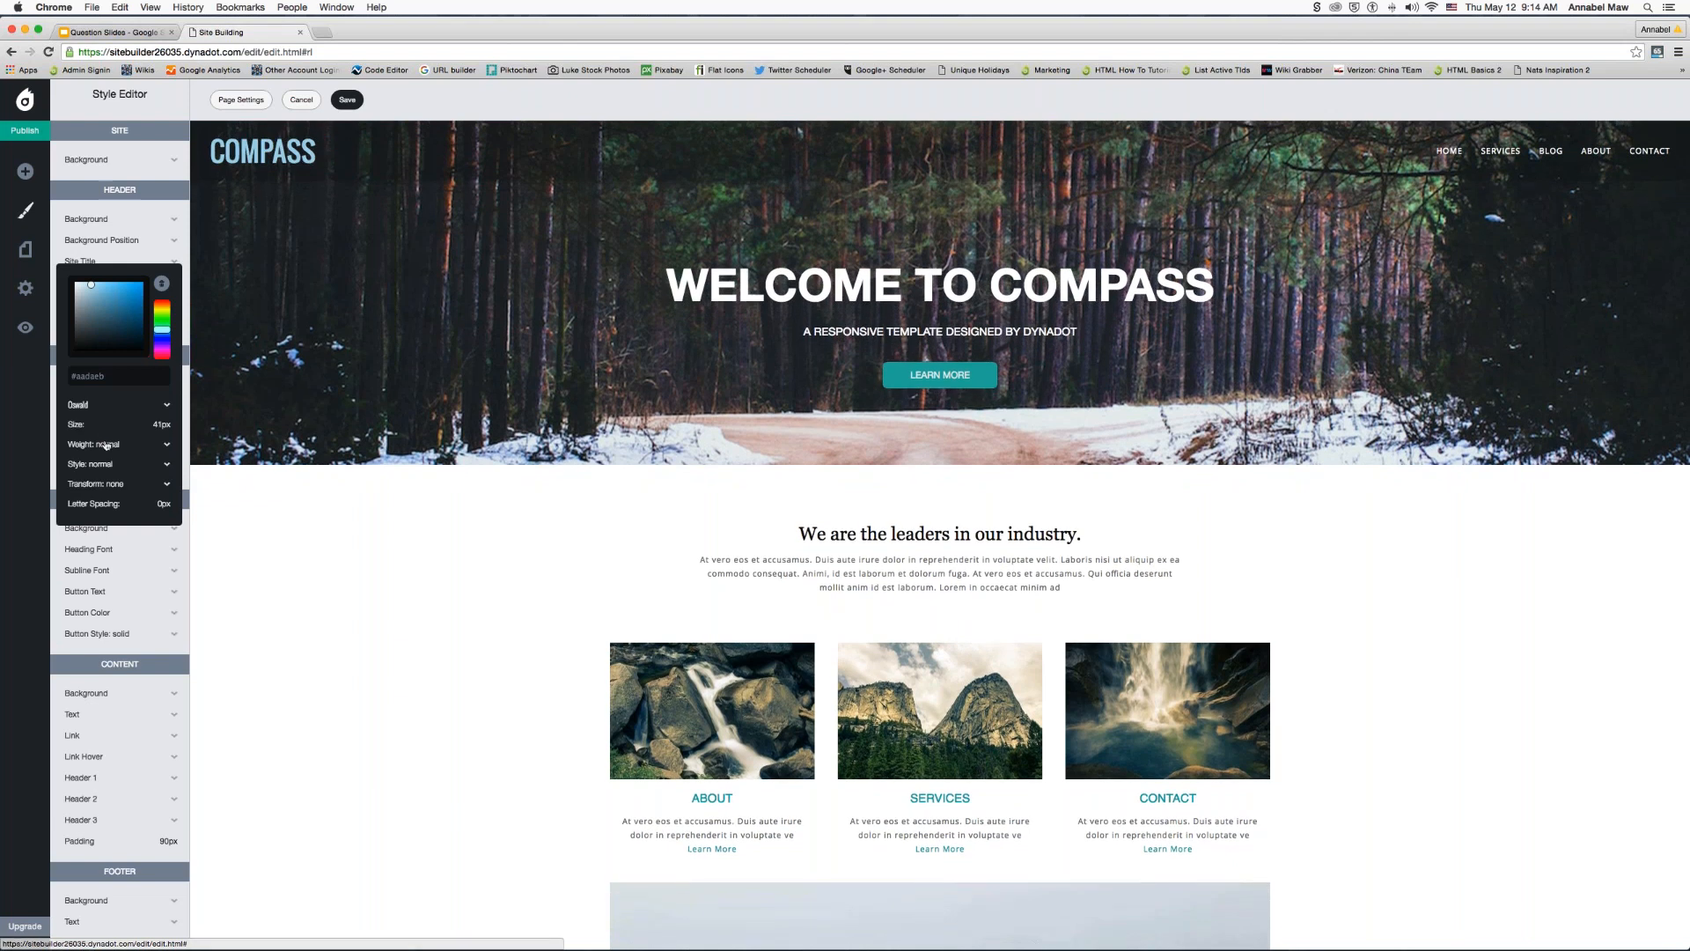
left_click(106, 446)
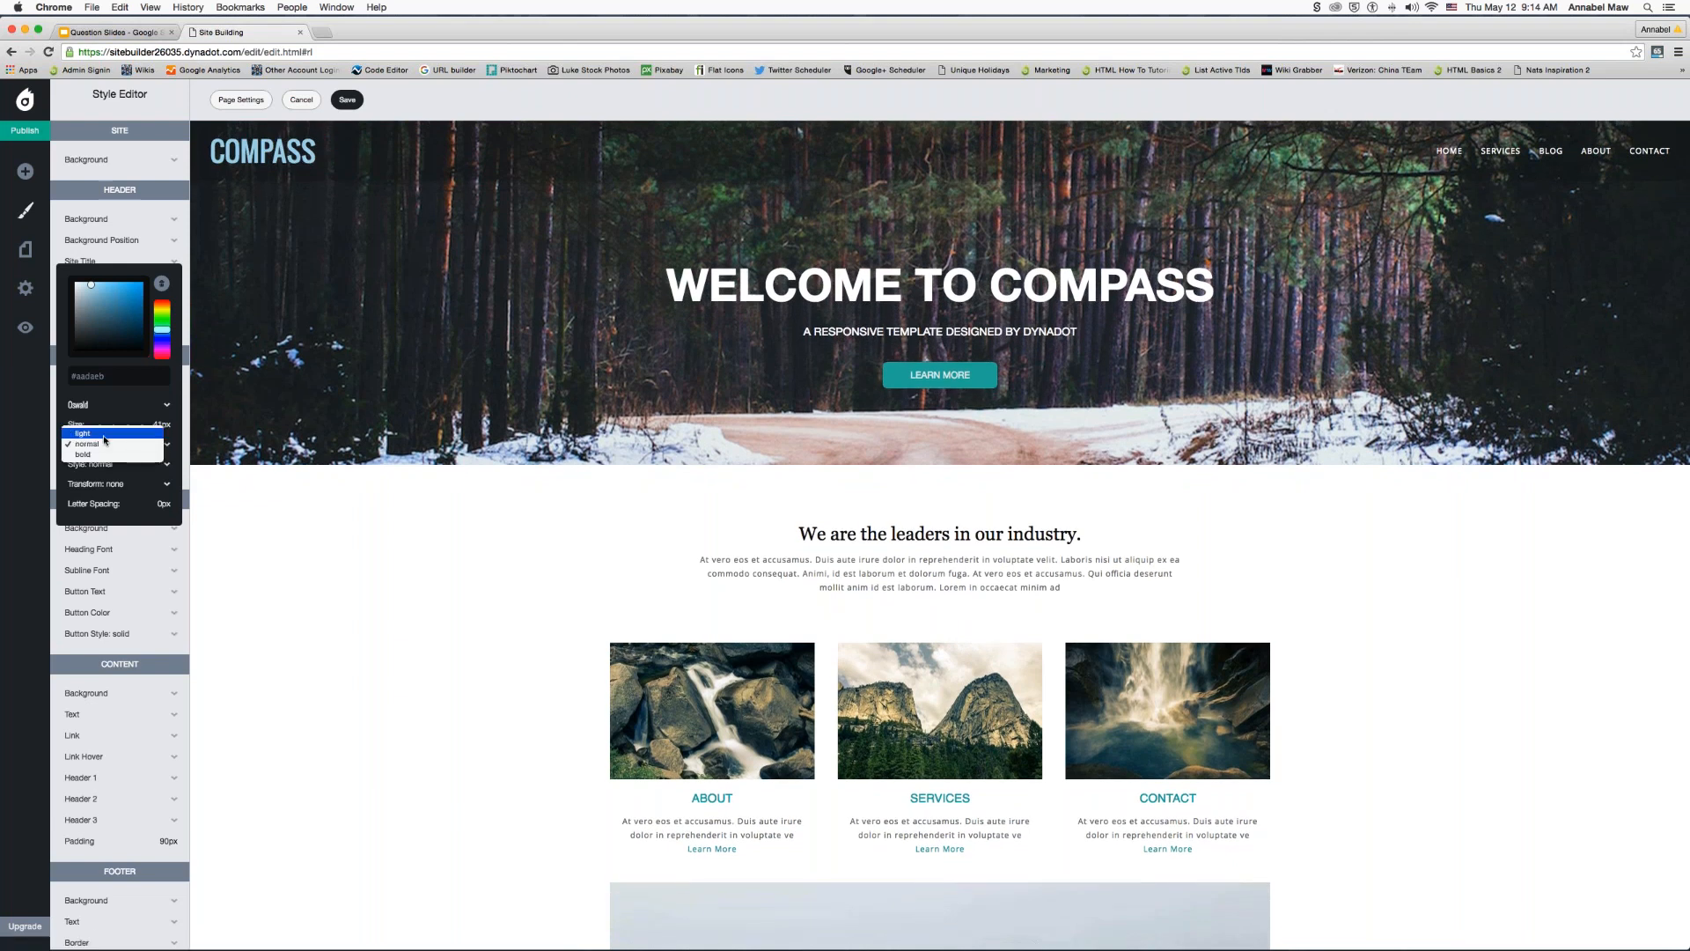
left_click(88, 433)
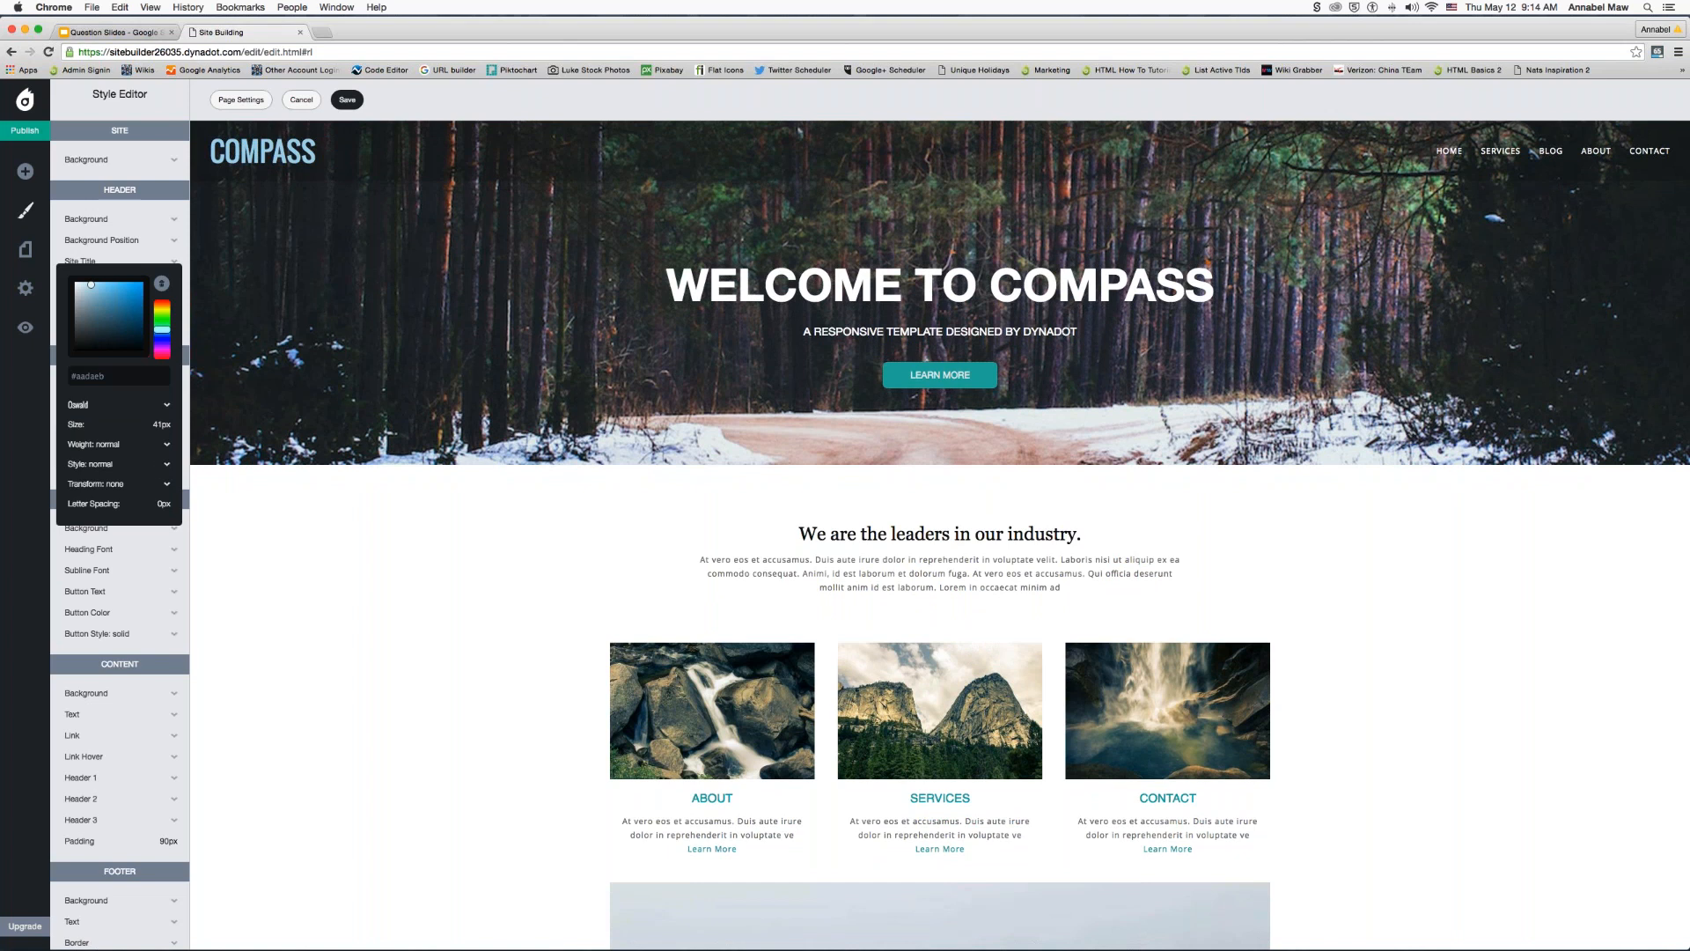
left_click(101, 464)
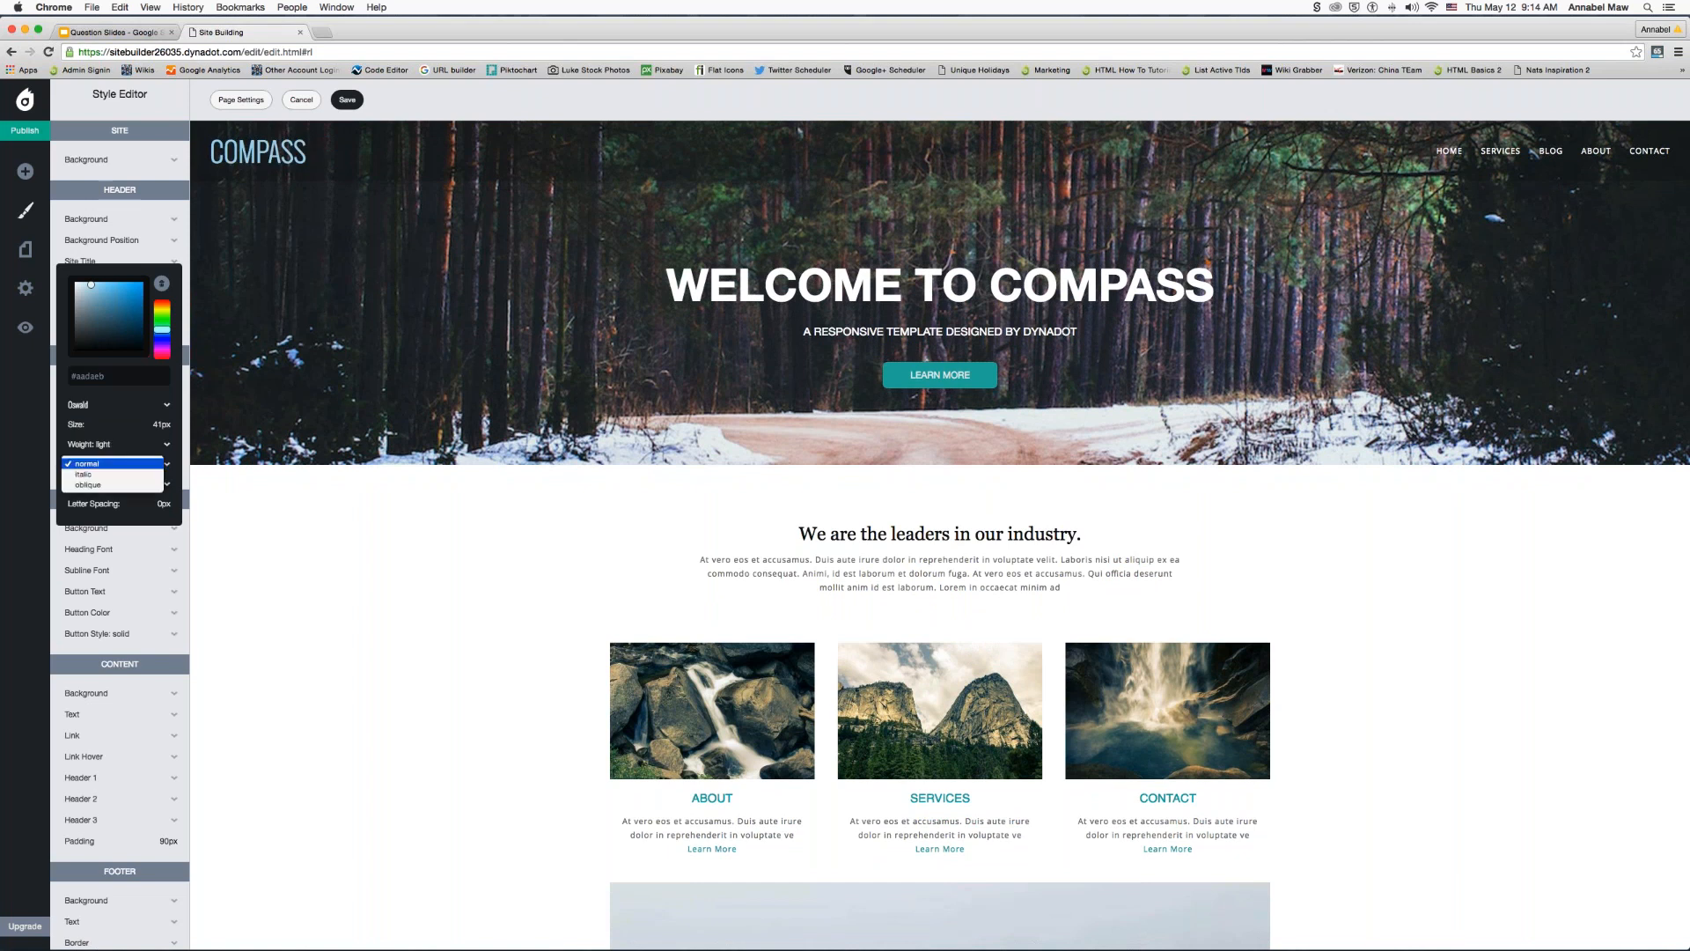
left_click(171, 480)
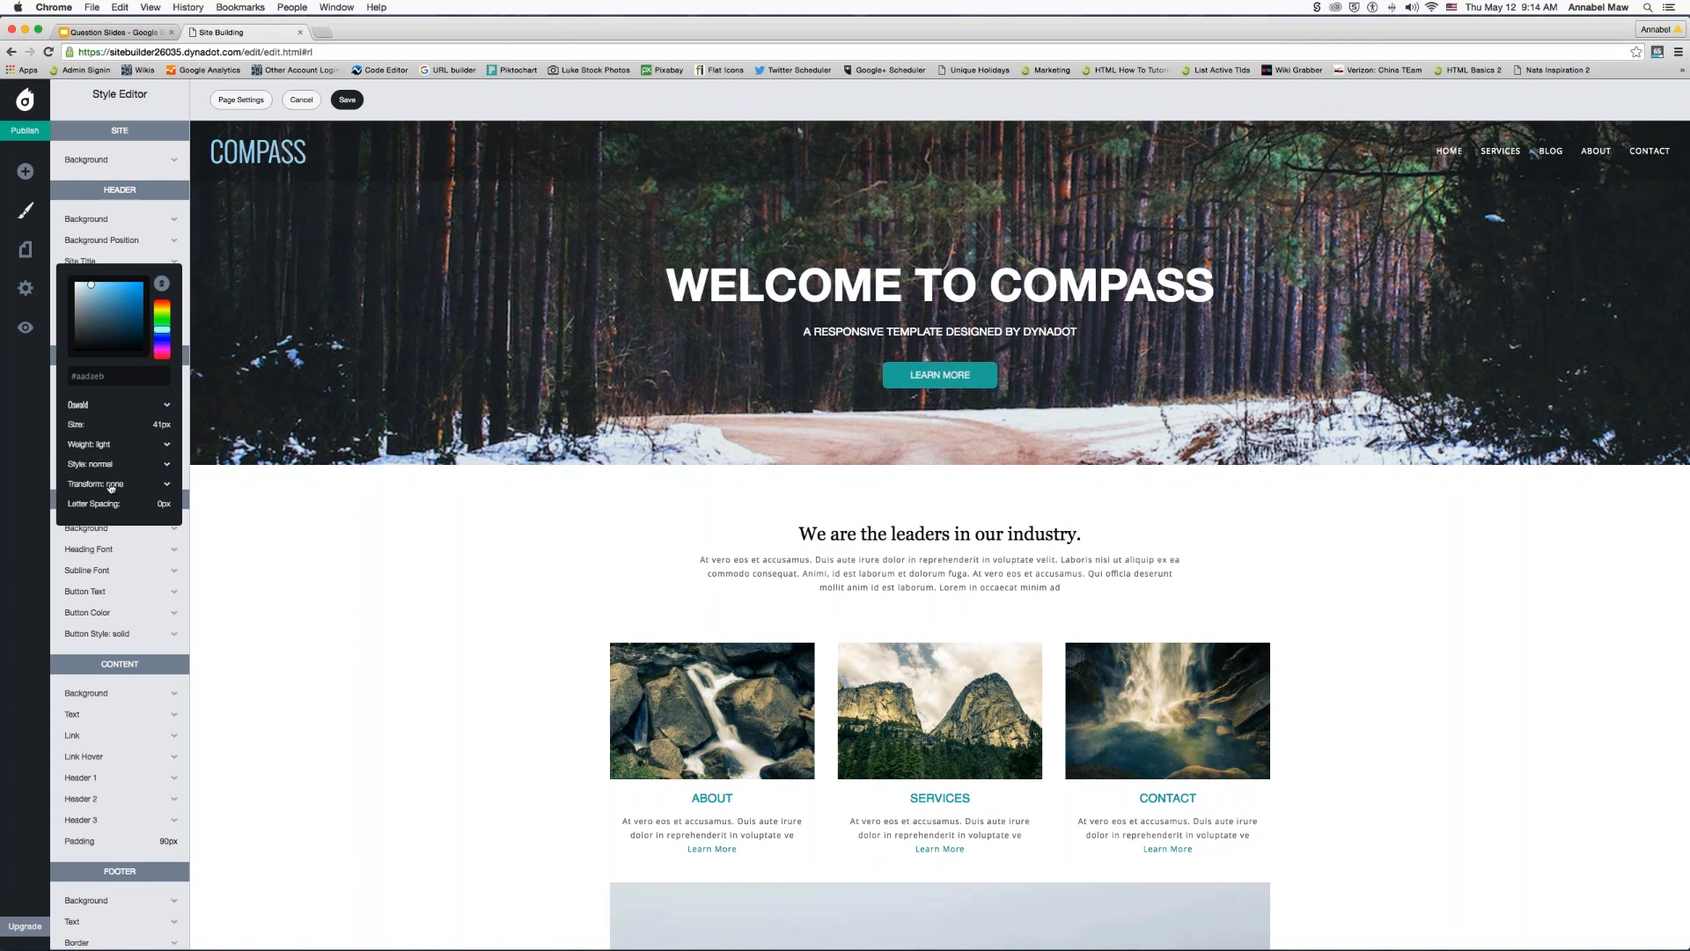
- View the site title's transform options, set its letter spacing to 7px, and close the title settings
left_click(111, 486)
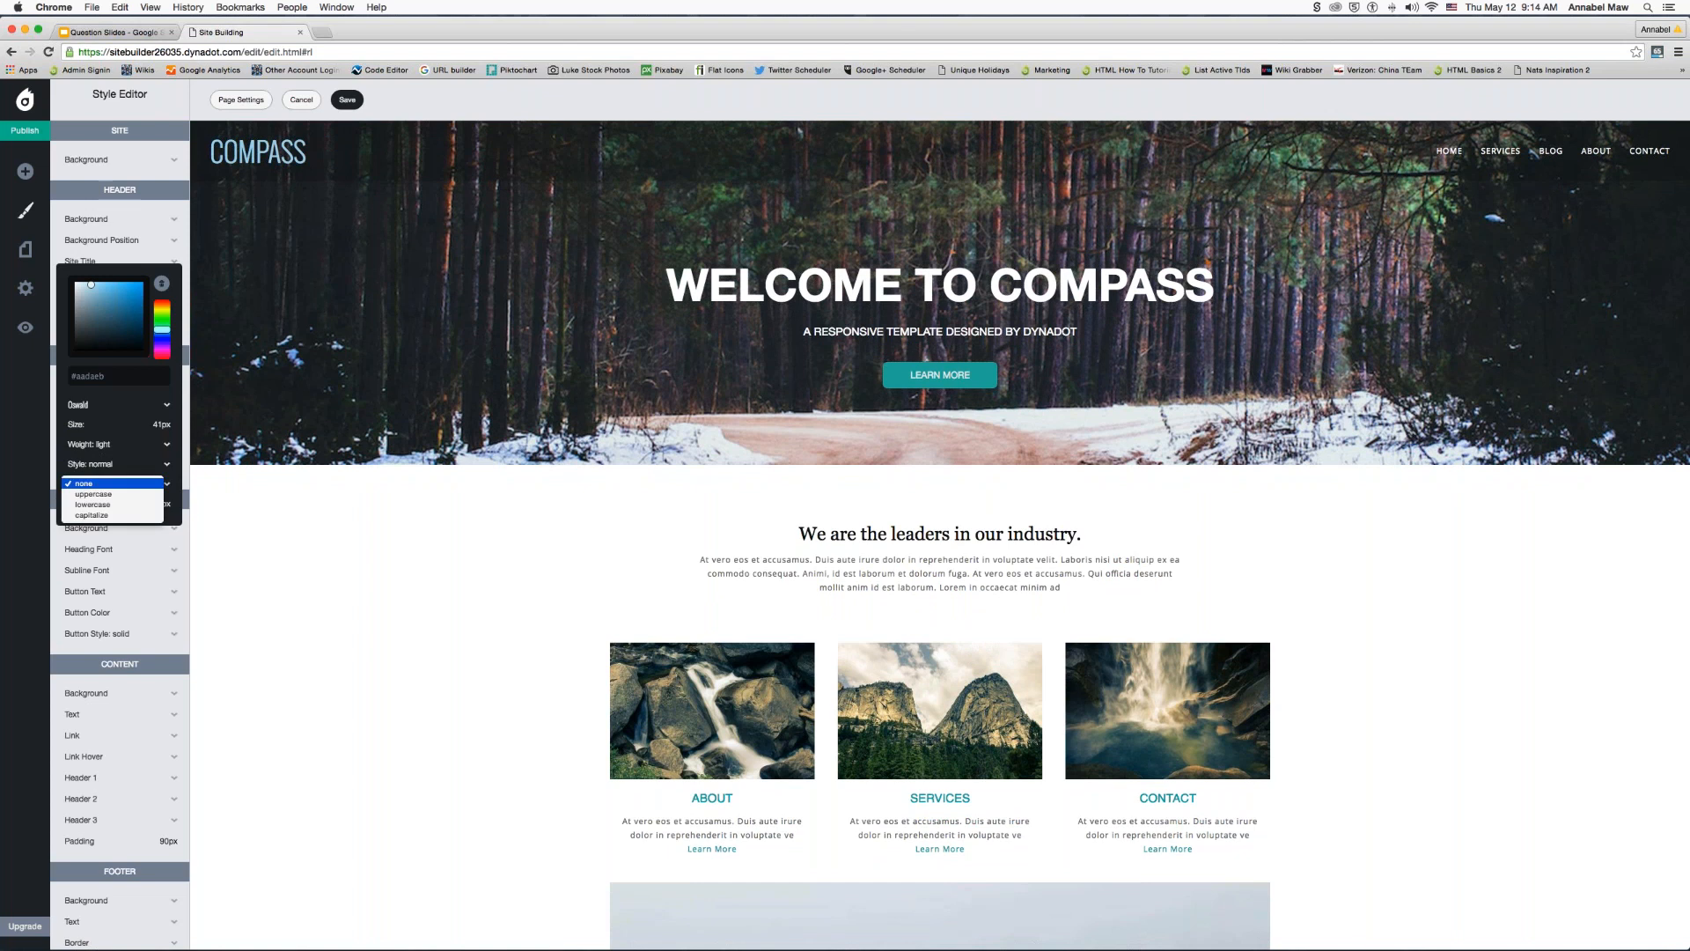
left_click(139, 469)
mouse_move(110, 504)
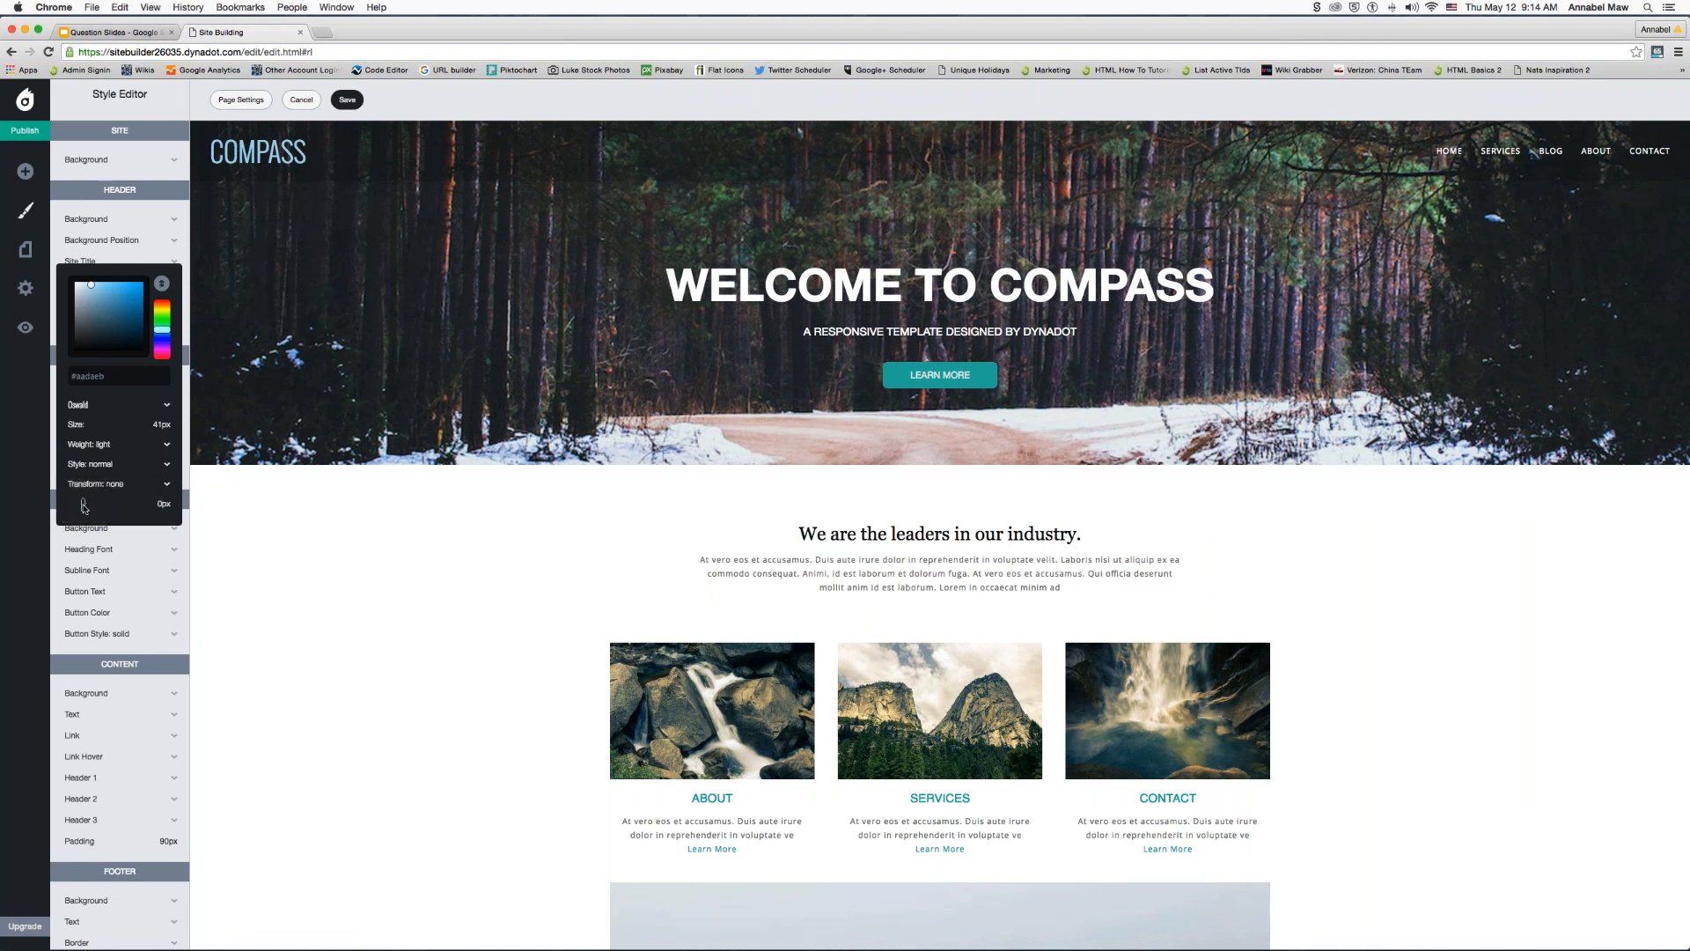
left_click_drag(84, 507, 102, 504)
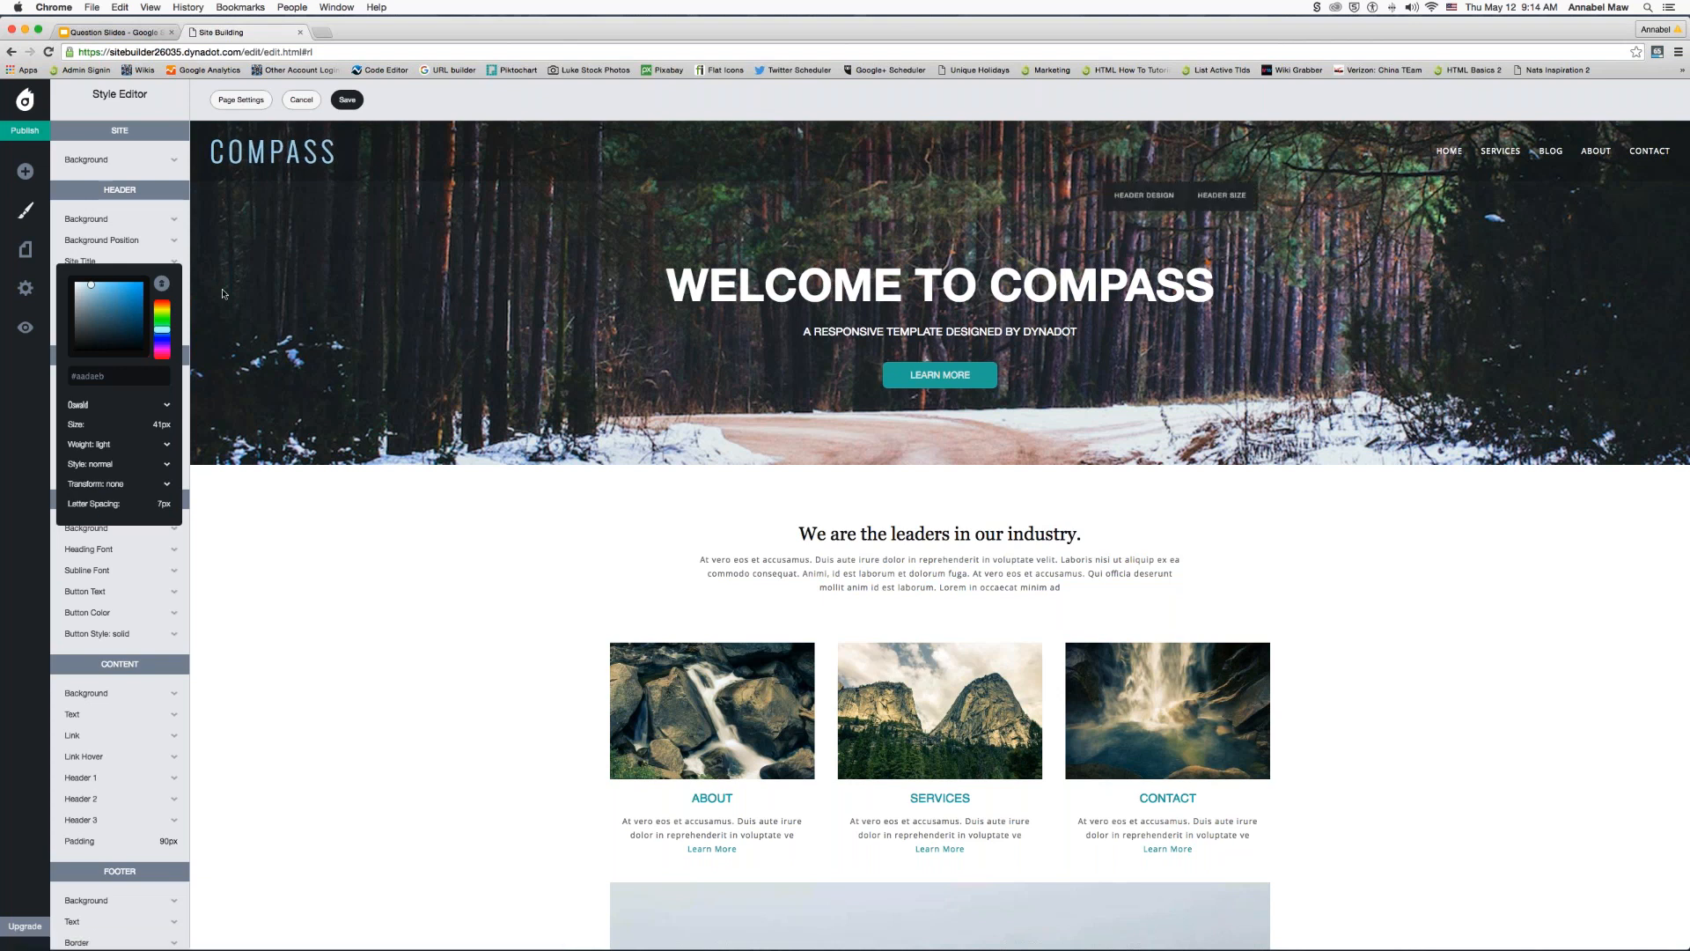
left_click(201, 231)
- Add the logo.png image from the demo folder as the header logo in place of the site title
mouse_move(239, 179)
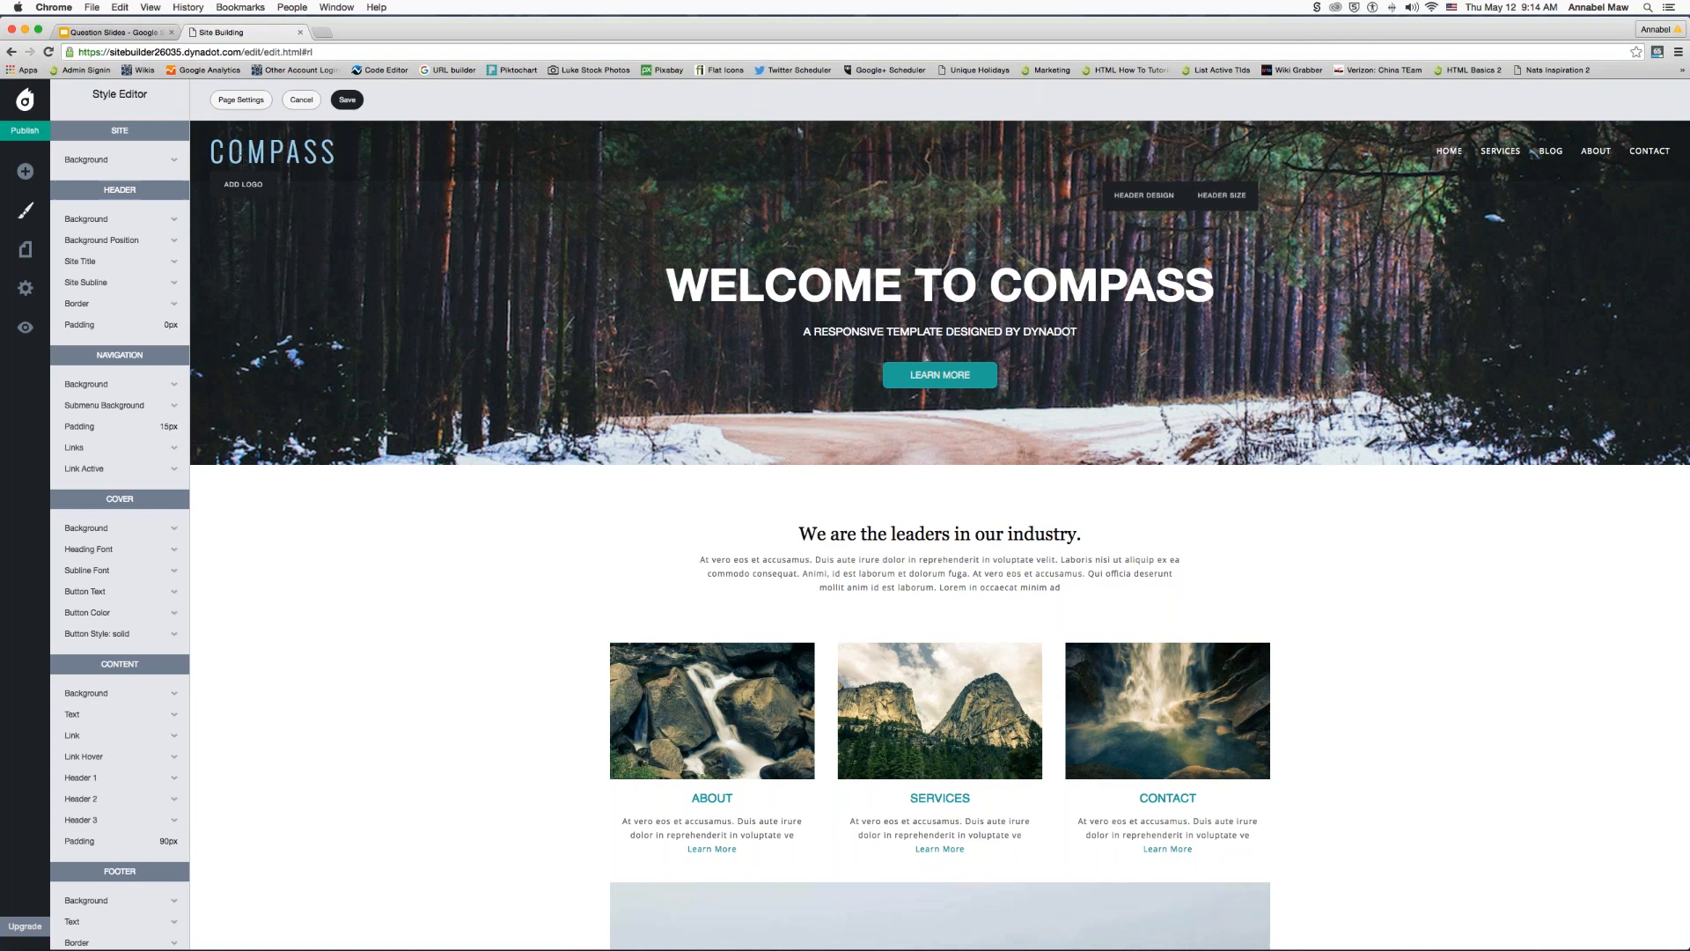
left_click(243, 184)
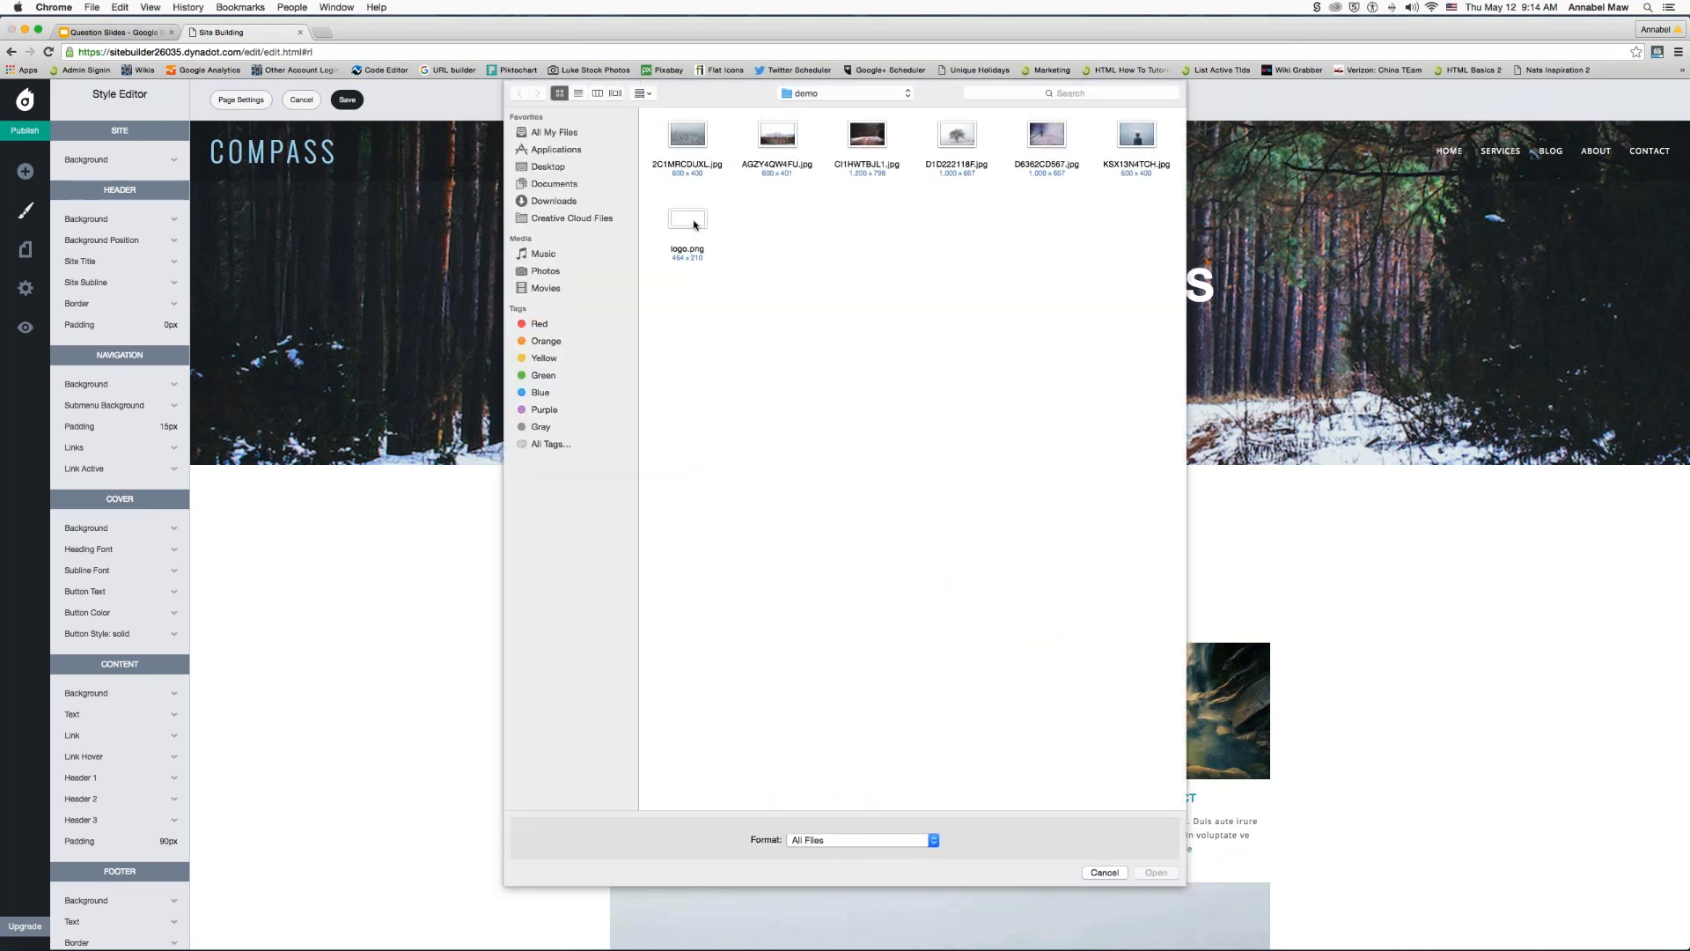
double_click(694, 225)
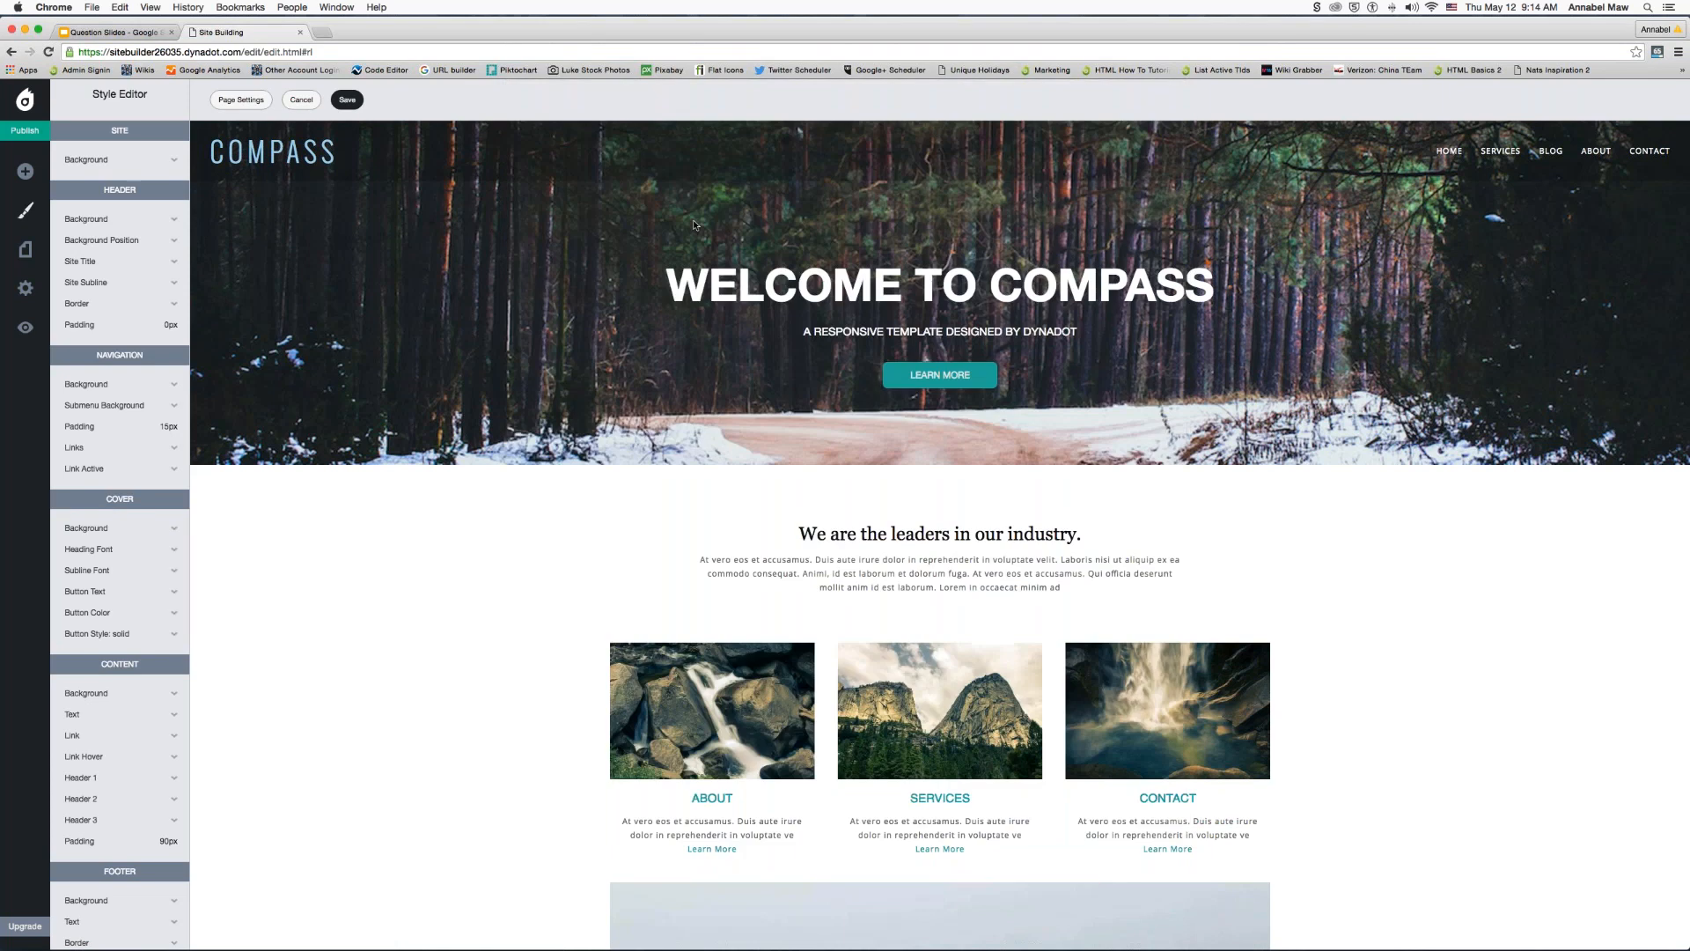
mouse_move(296, 182)
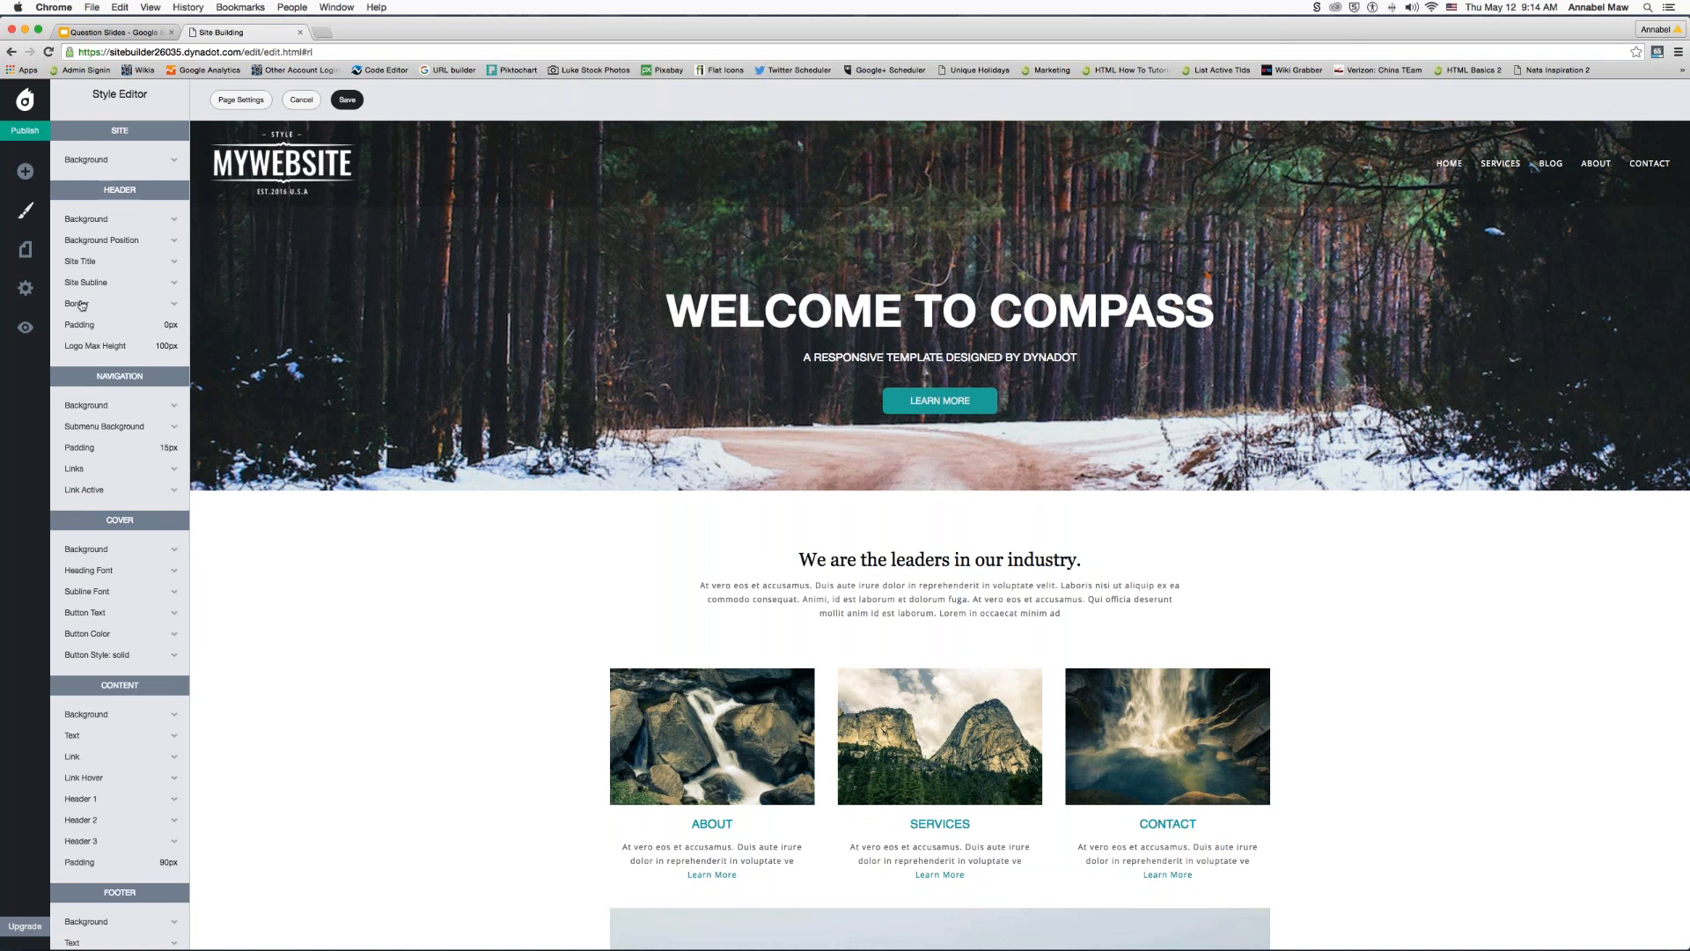
mouse_move(85, 335)
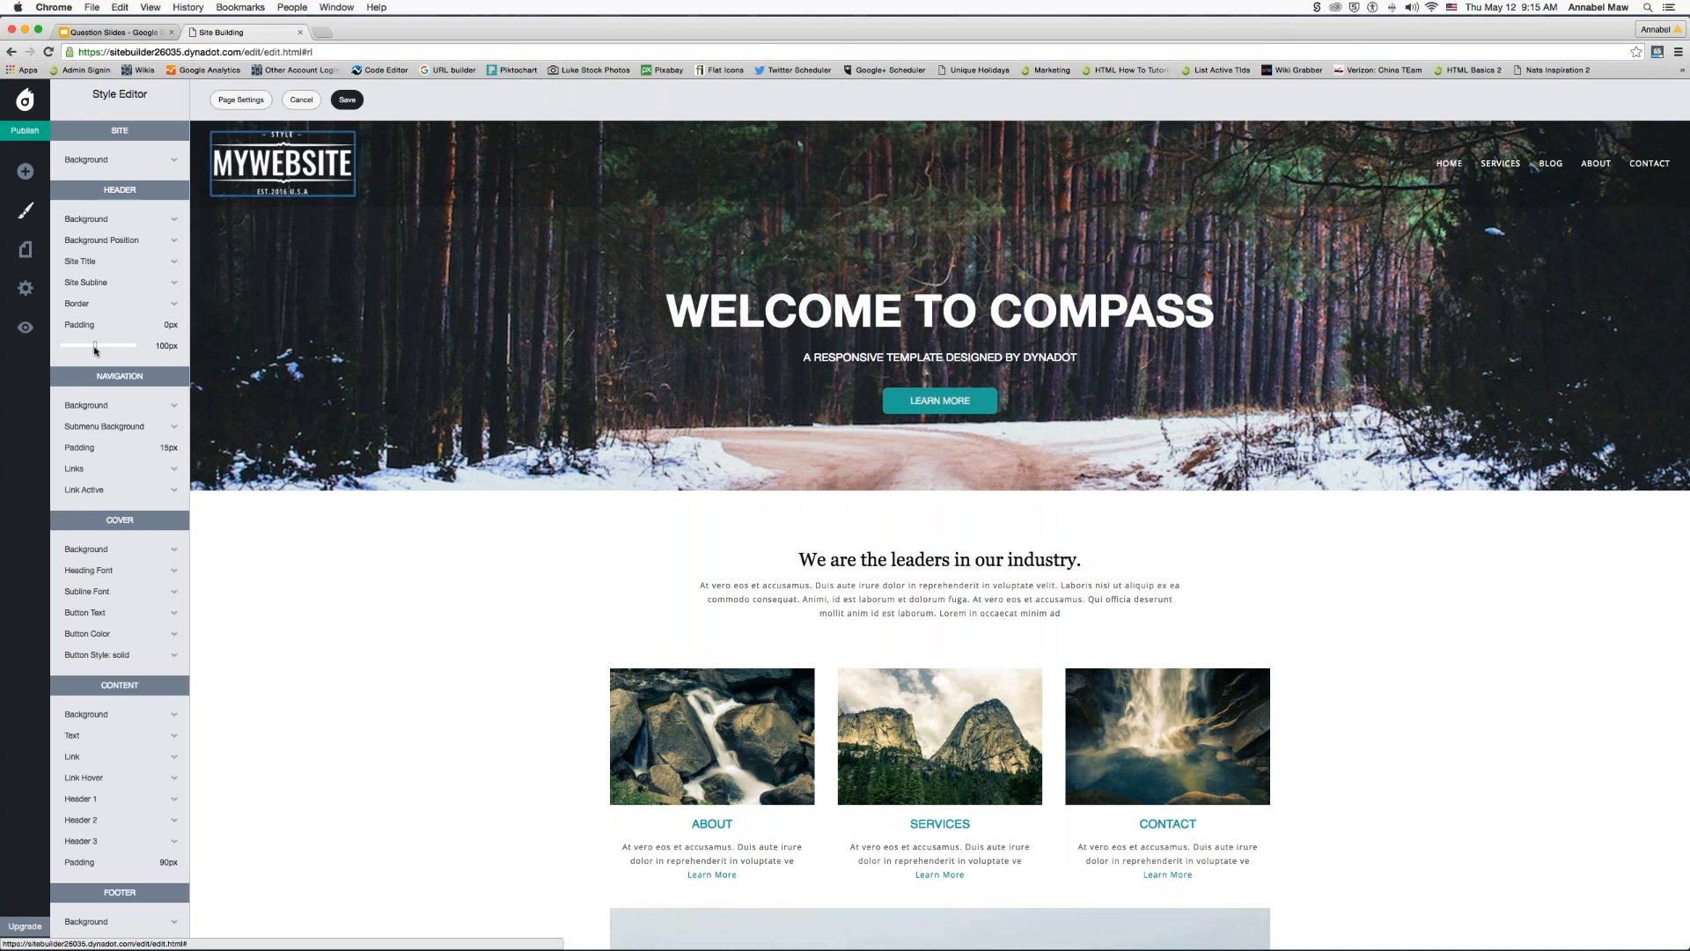
- Adjust the header logo's maximum height, trying larger sizes and settling on 88px
mouse_move(95, 351)
left_mouse_down()
mouse_move(139, 351)
mouse_move(73, 349)
mouse_move(99, 350)
left_mouse_up()
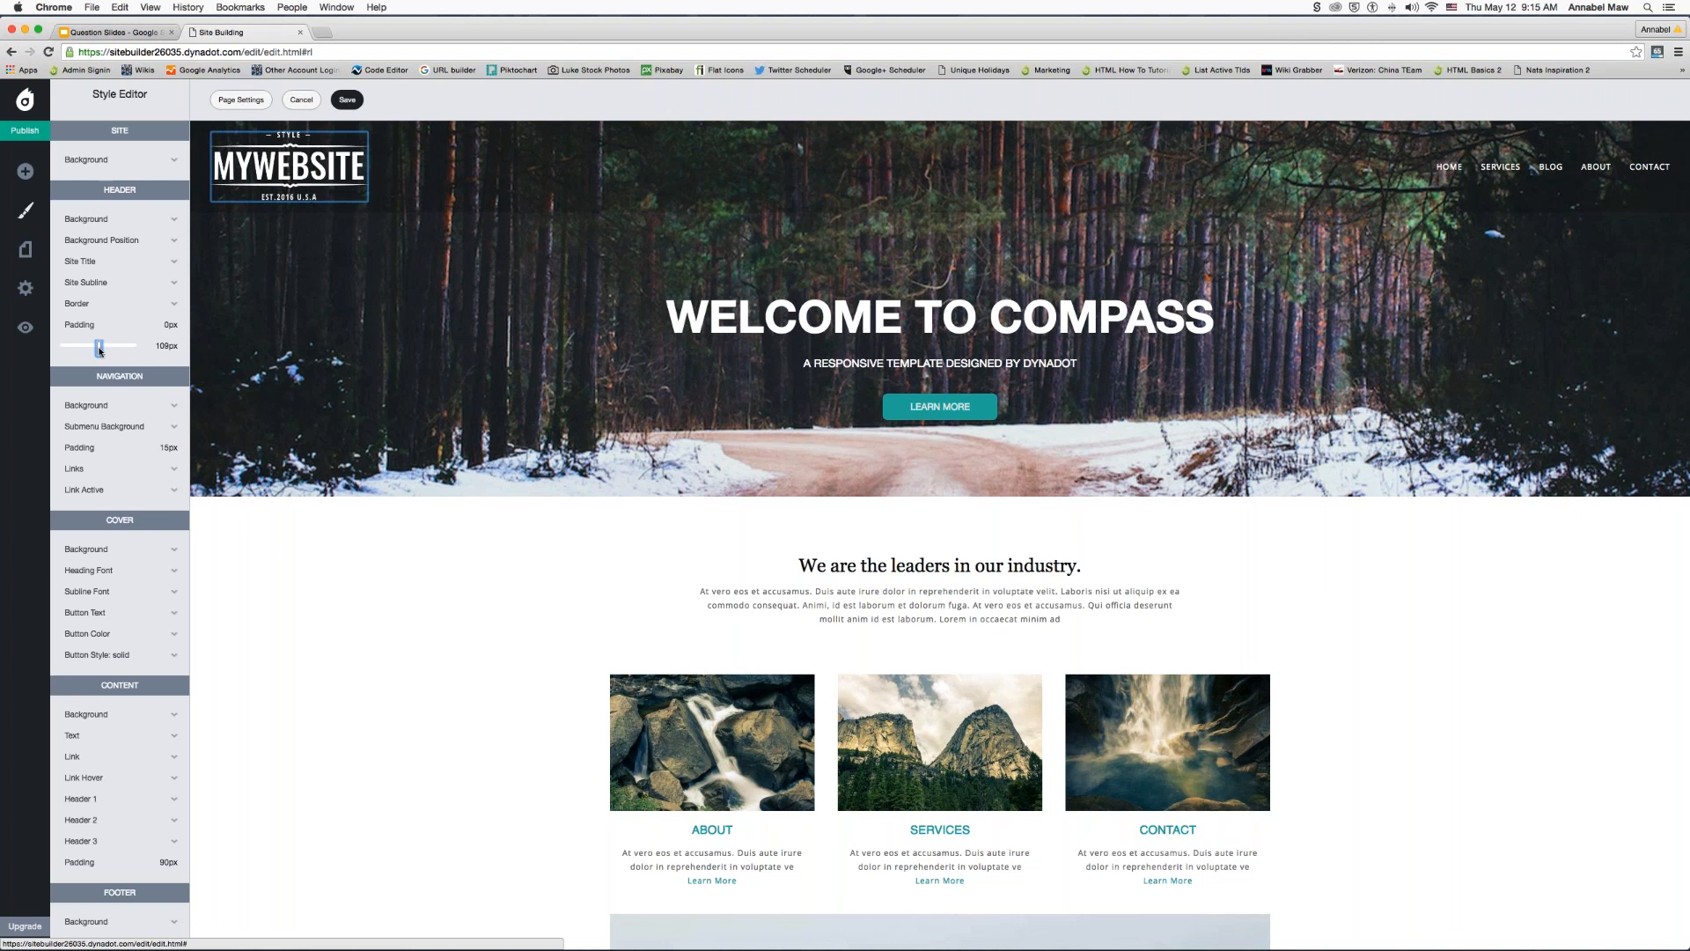
left_click_drag(99, 350, 95, 349)
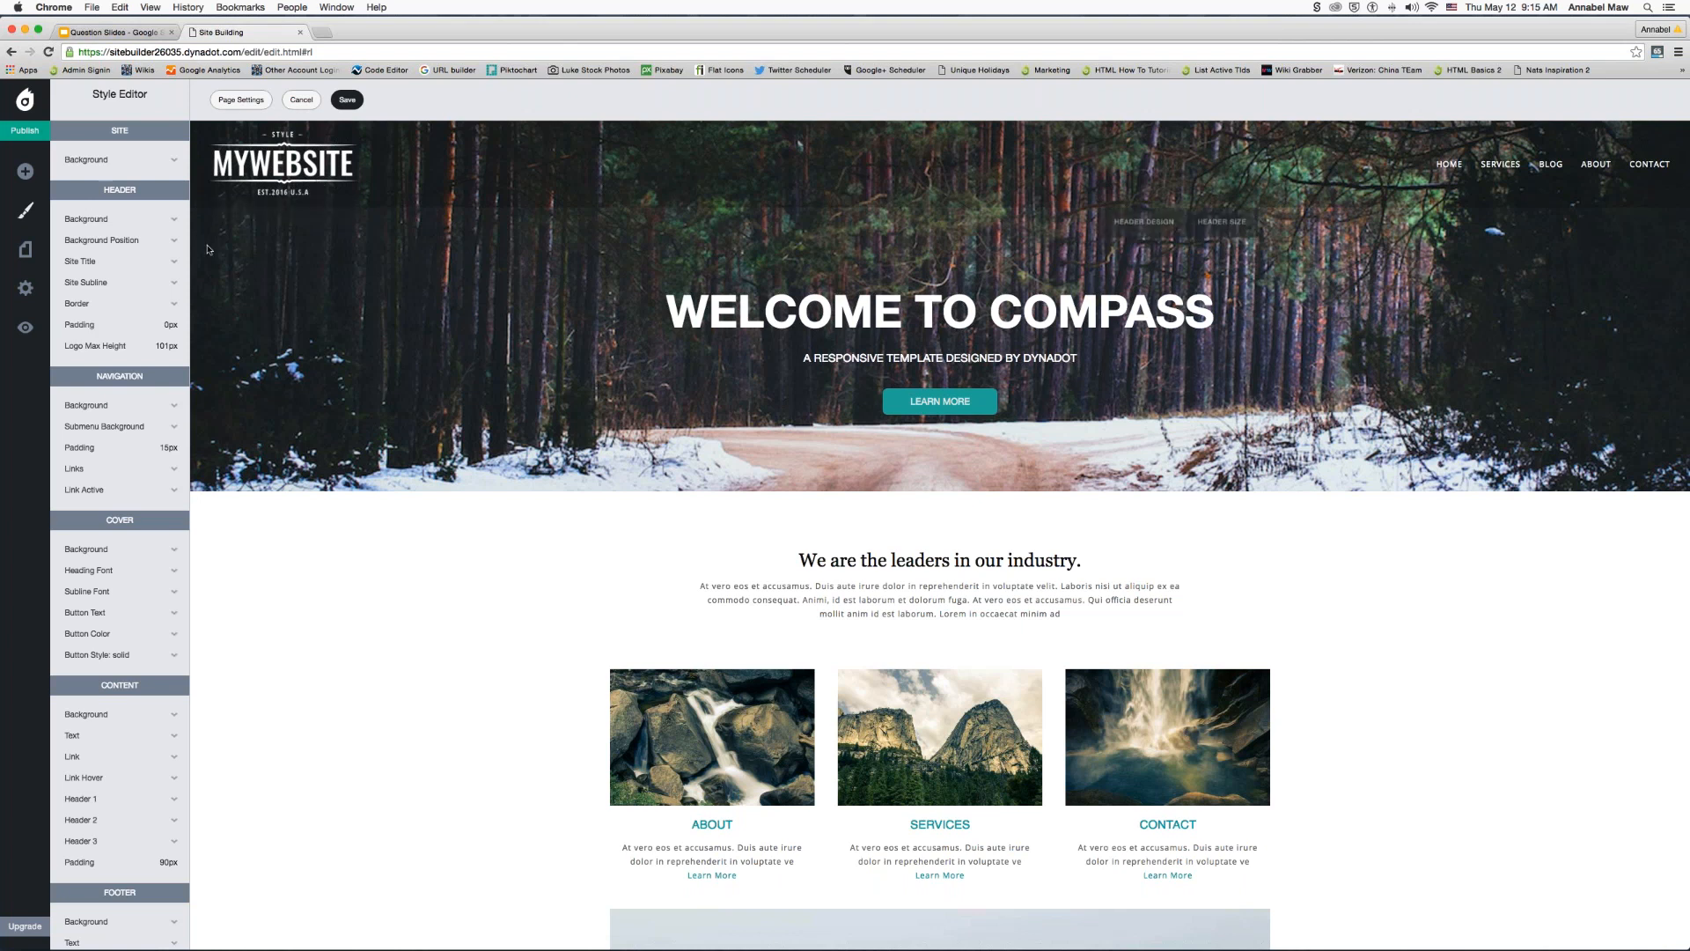
left_click(96, 349)
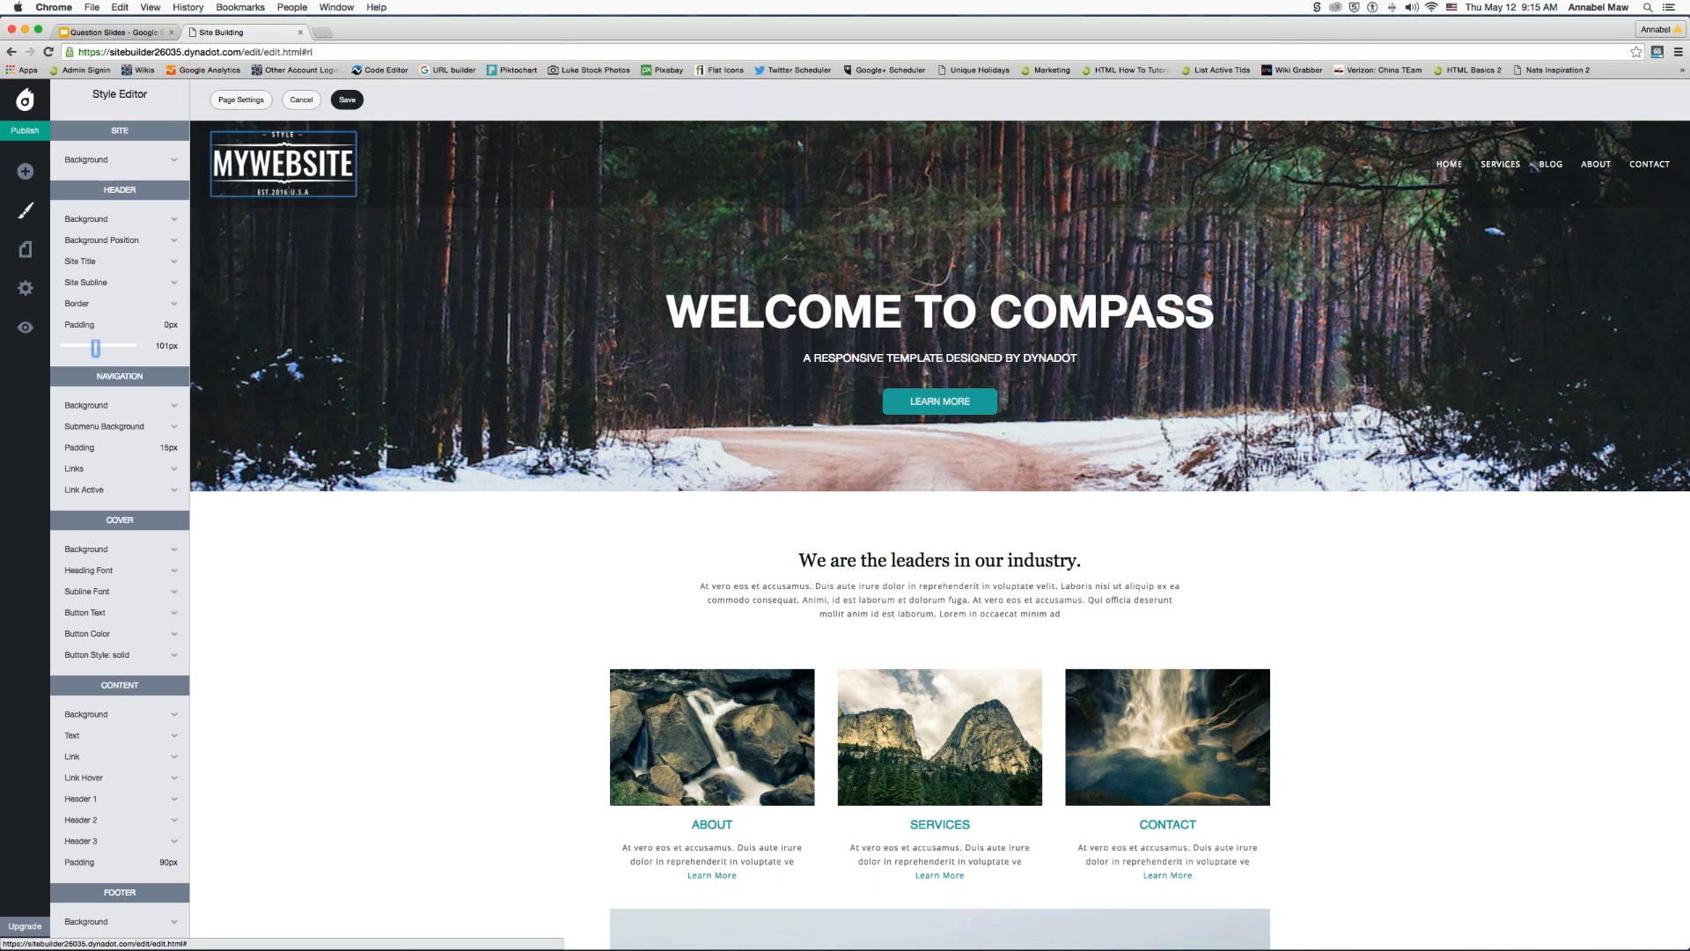
left_click_drag(96, 349, 90, 348)
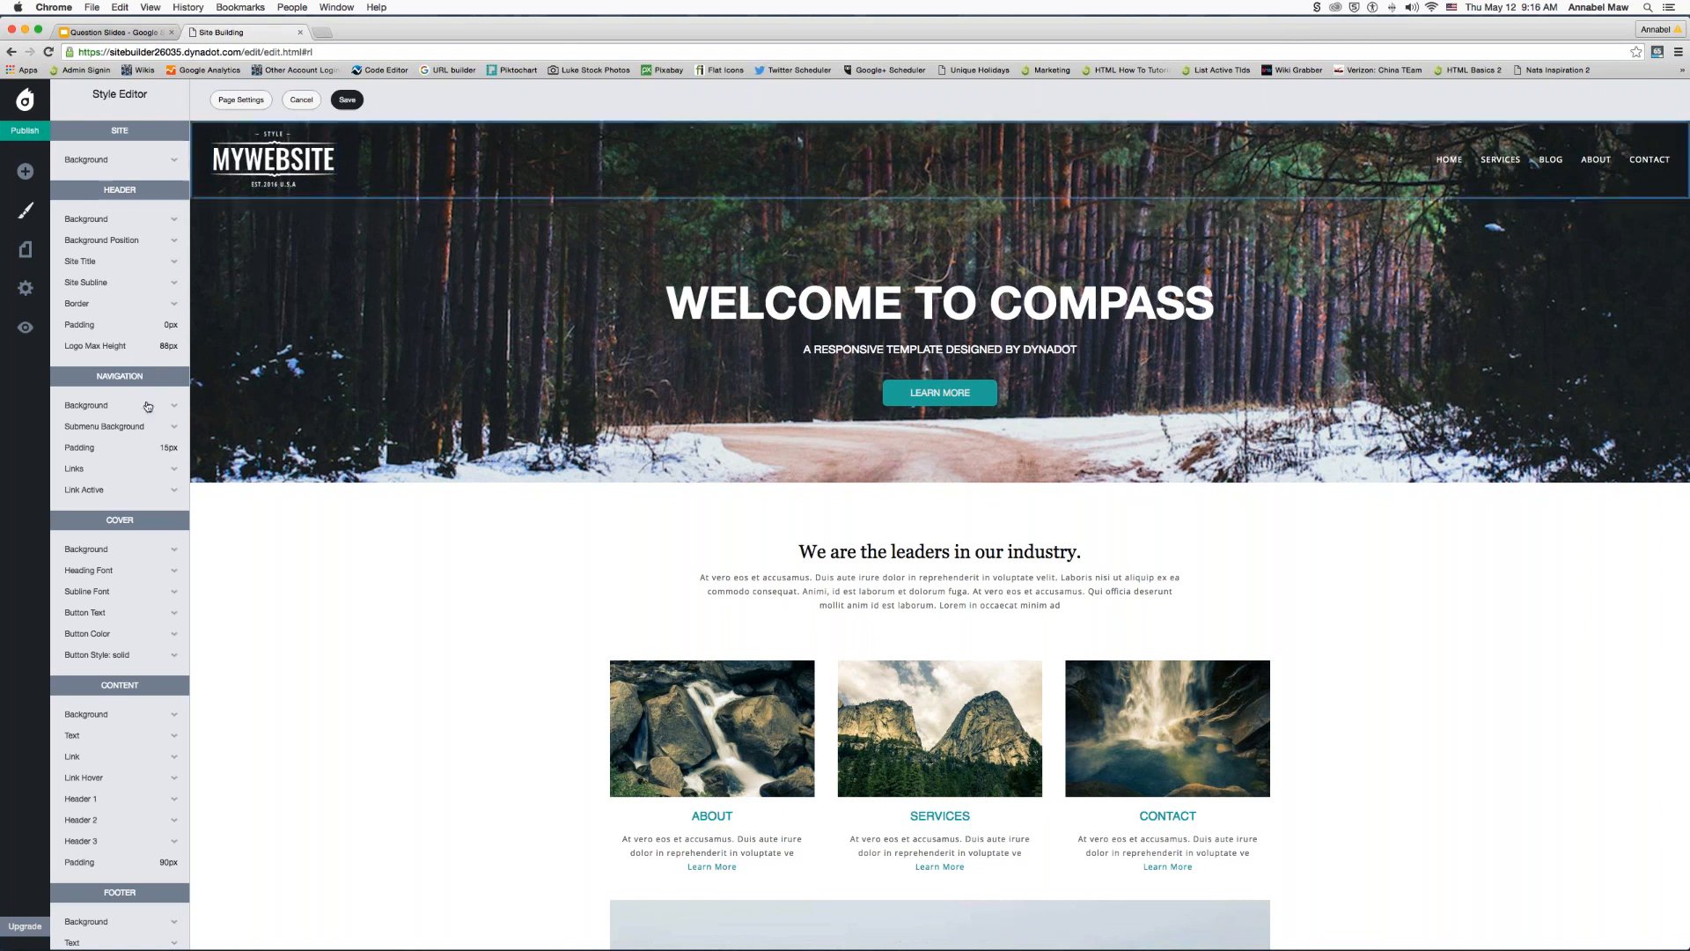
- Try different colours for the navigation background, including a light grey and #824242
left_click(97, 408)
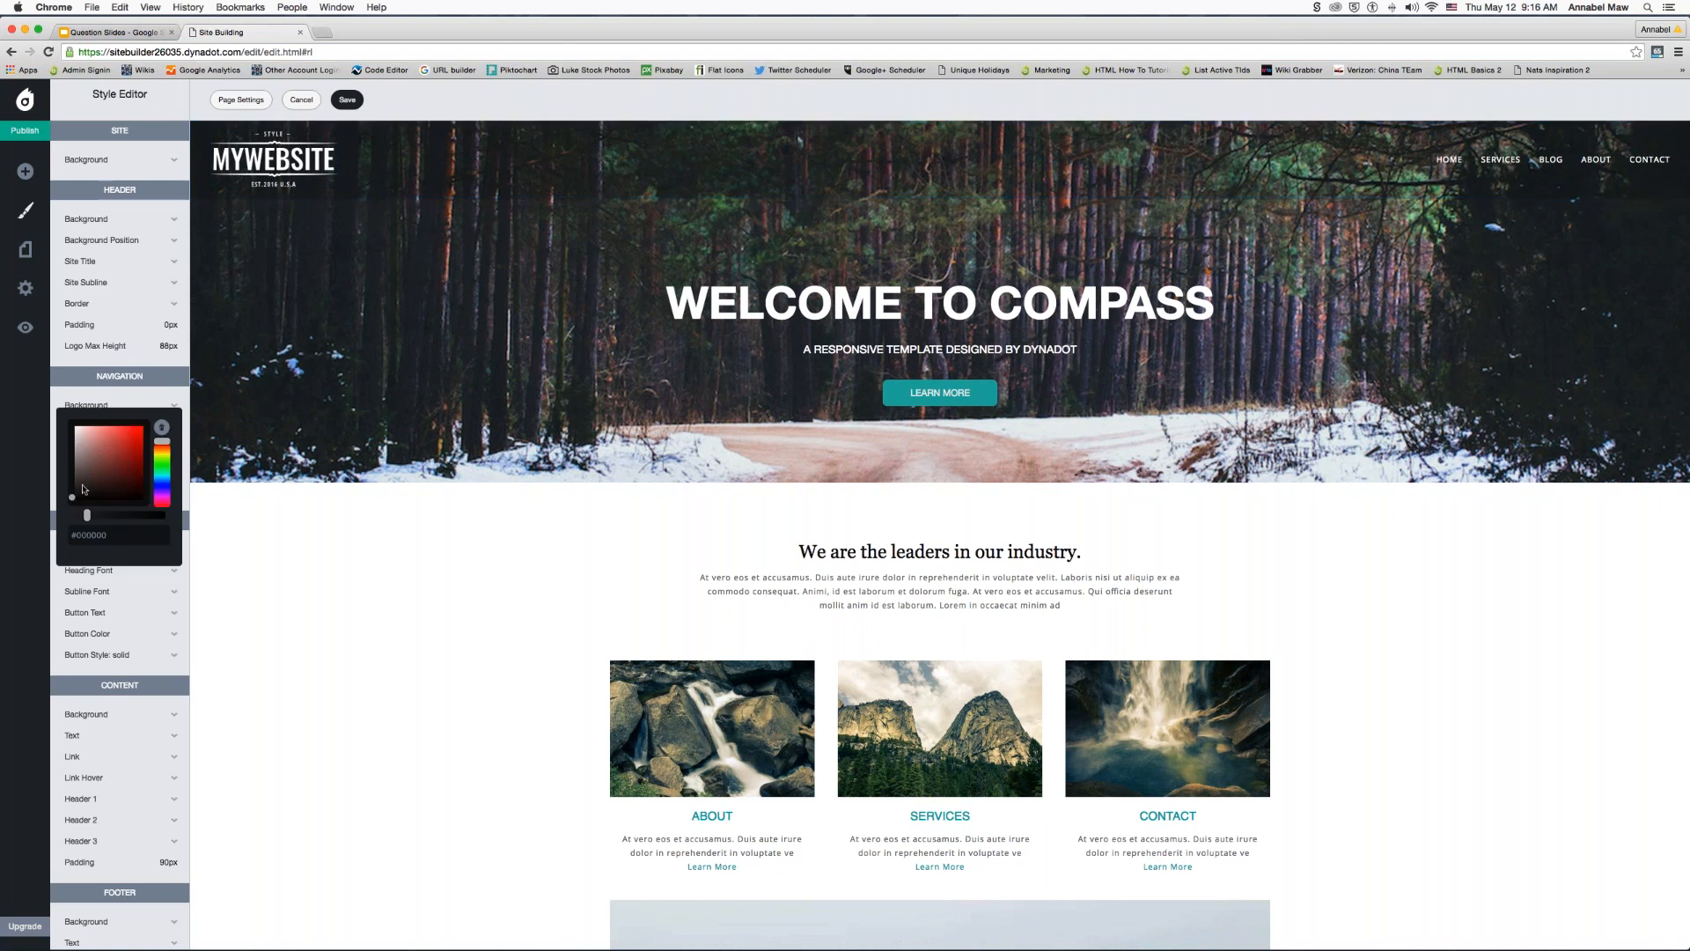
mouse_move(84, 489)
left_mouse_down()
mouse_move(122, 426)
mouse_move(77, 432)
left_mouse_up()
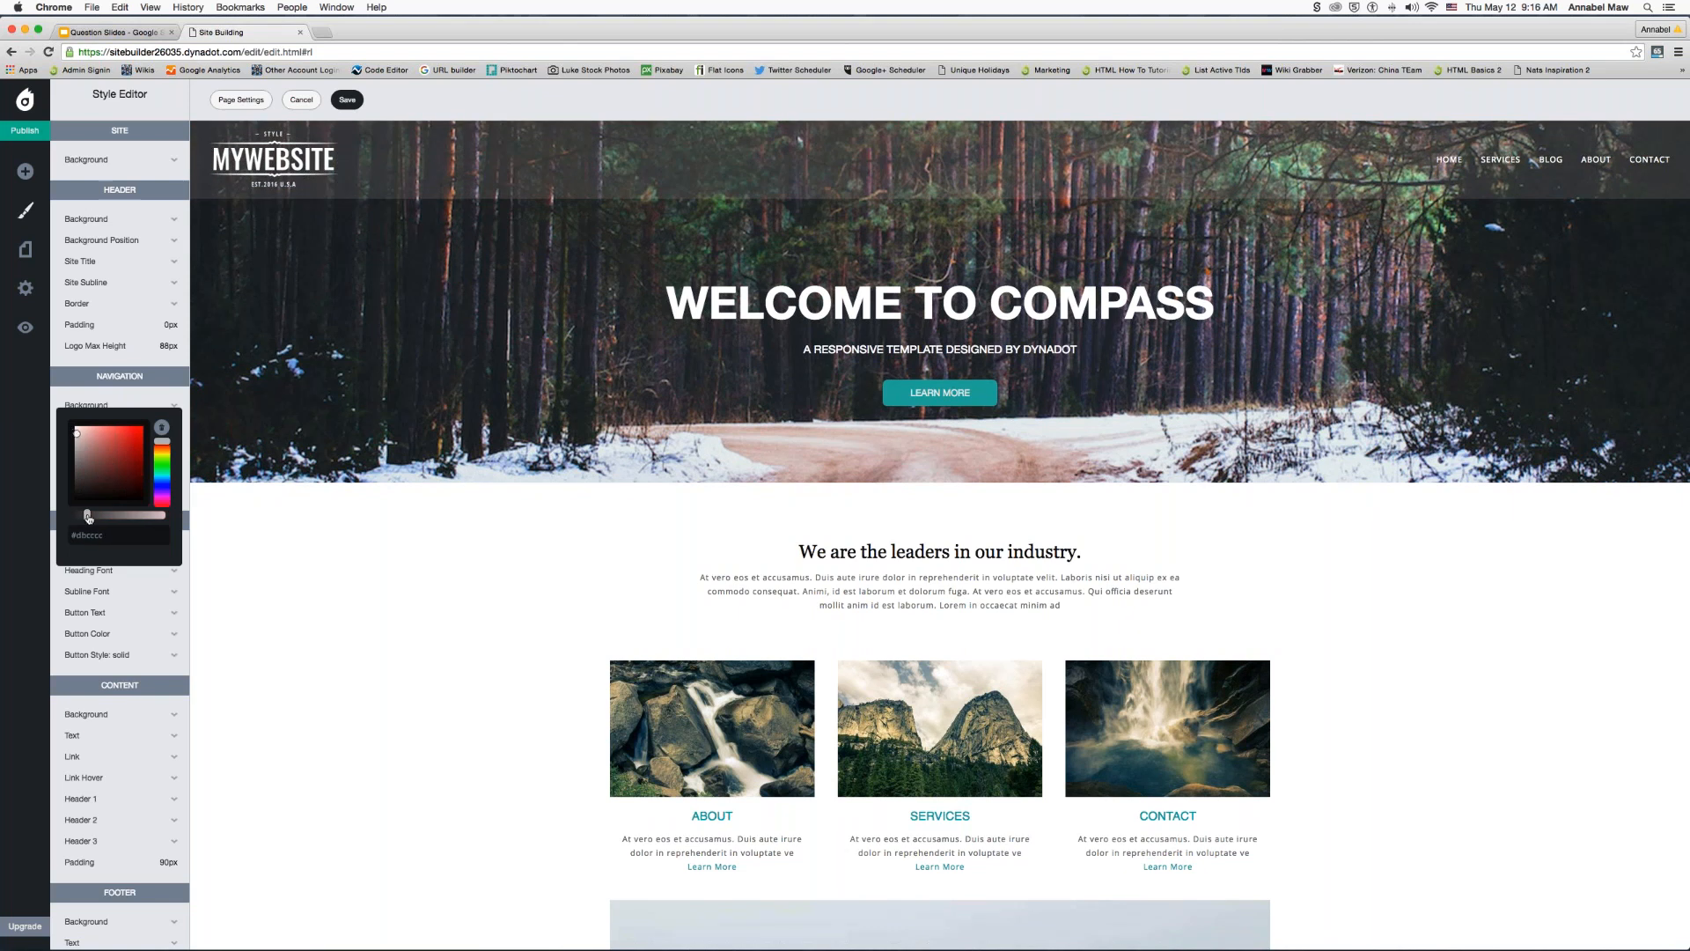
left_click(115, 456)
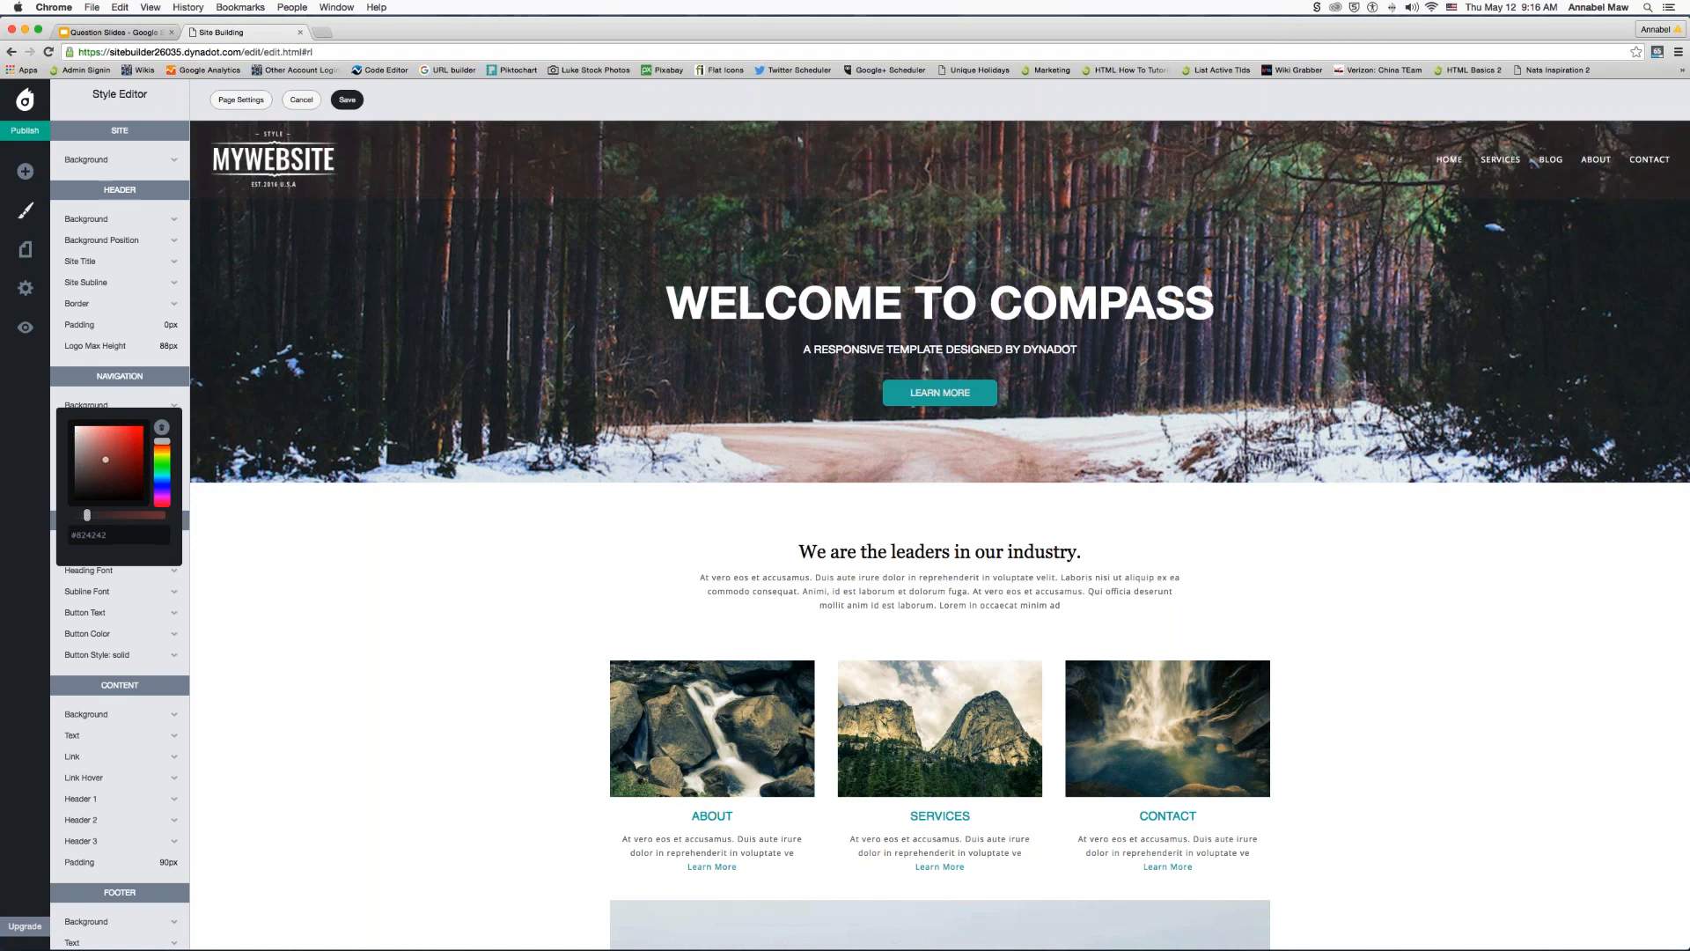
mouse_move(160, 444)
left_mouse_down()
mouse_move(146, 517)
mouse_move(172, 518)
mouse_move(84, 517)
mouse_move(162, 480)
left_mouse_up()
left_click(115, 458)
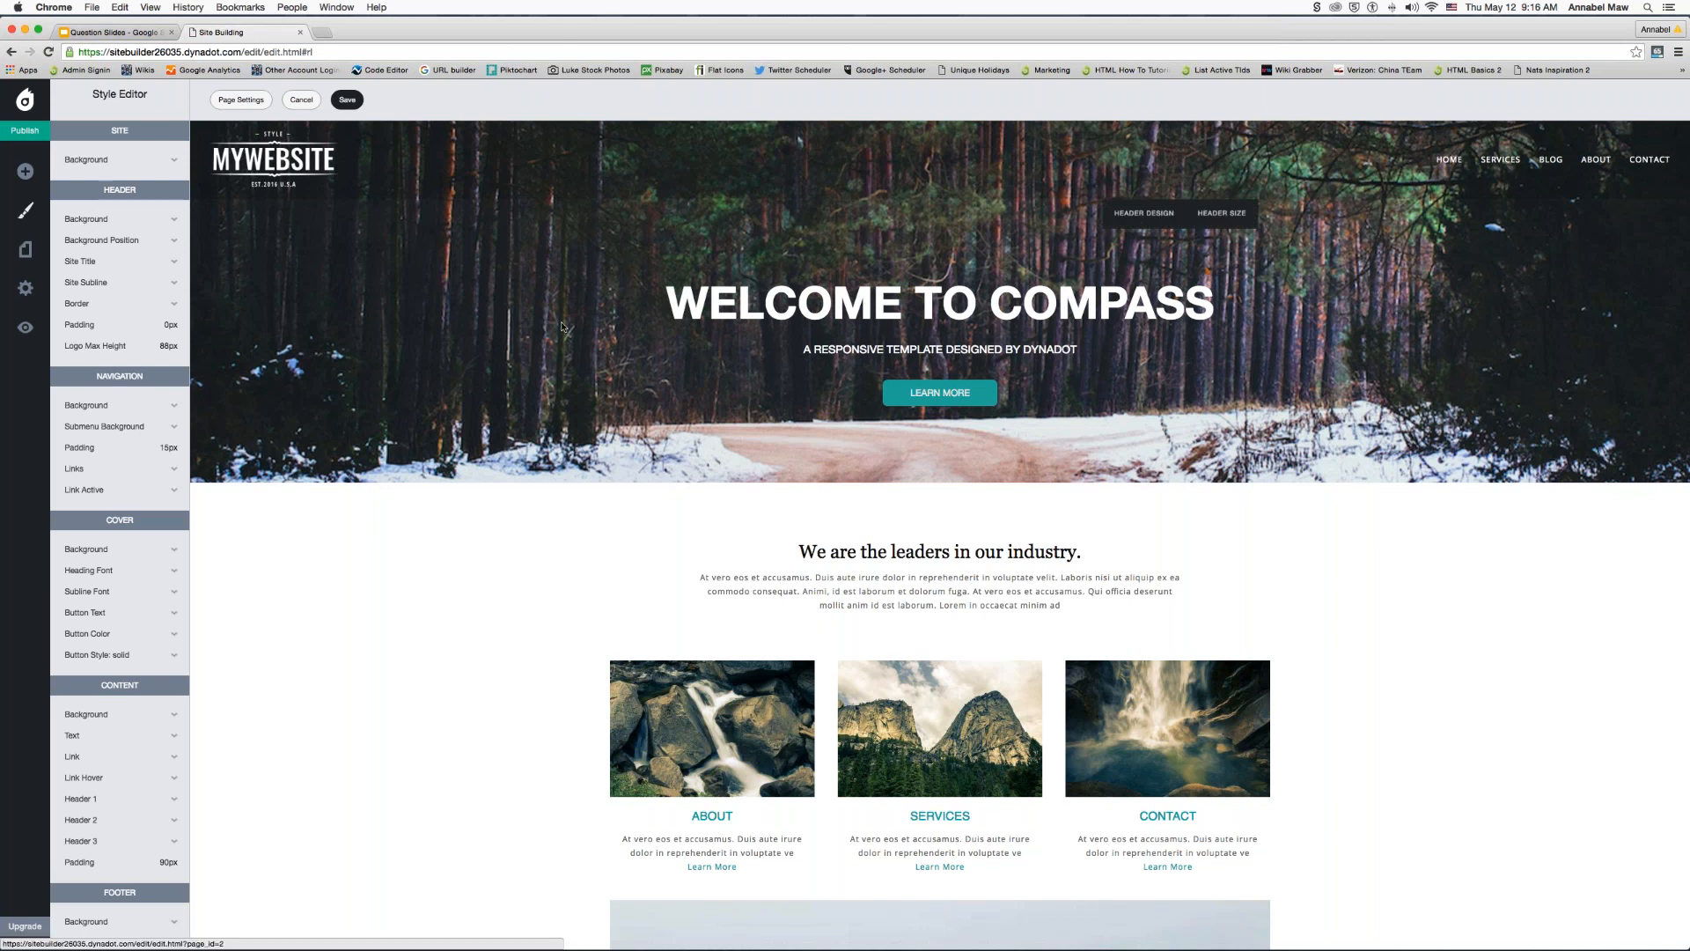
- View the submenu background's colour options, and set the navigation padding to 23px
left_click(106, 427)
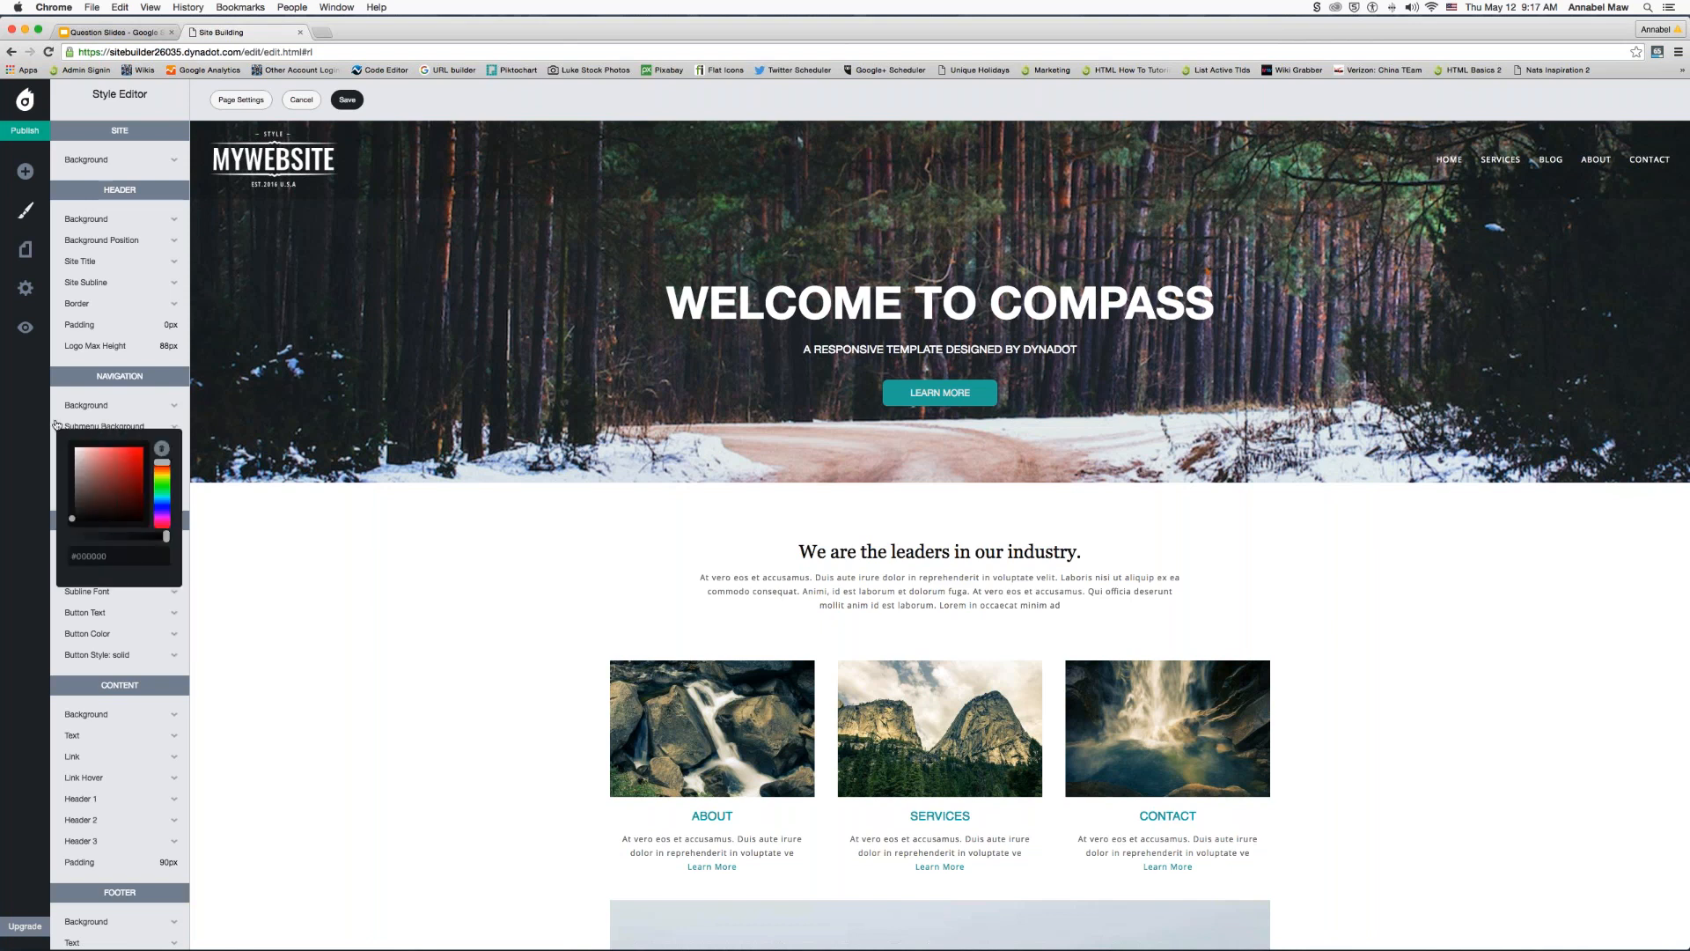
left_click(226, 446)
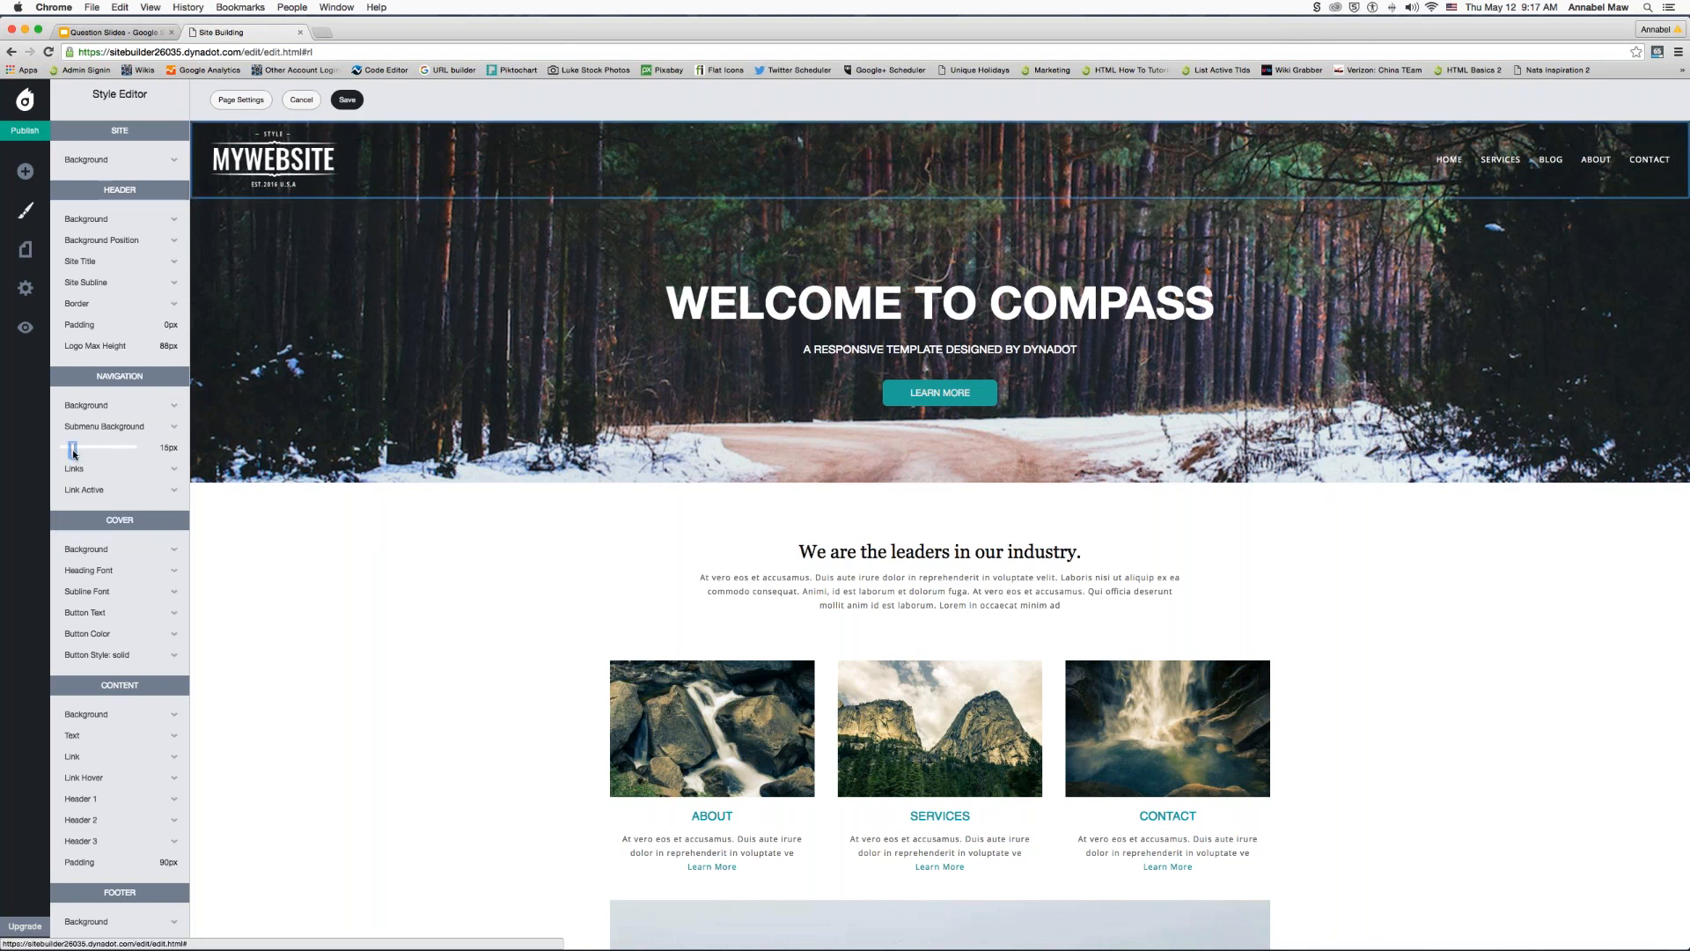
mouse_move(74, 454)
left_mouse_down()
mouse_move(148, 455)
mouse_move(61, 450)
mouse_move(80, 451)
left_mouse_up()
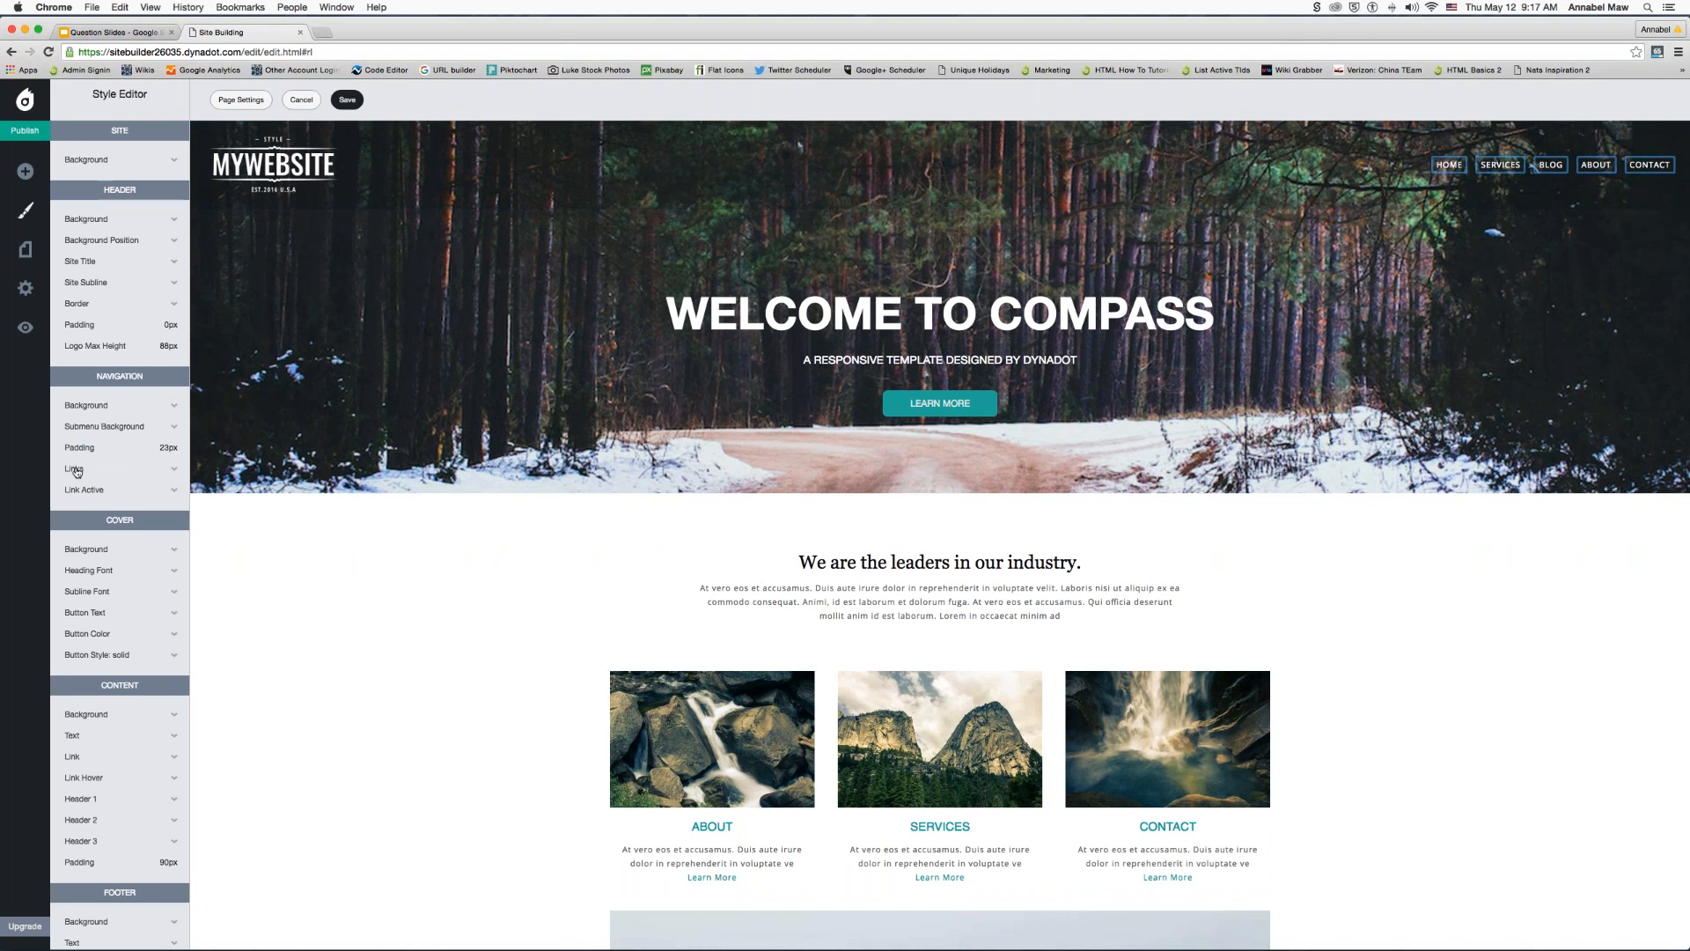
- Change the navigation links' colour to a light blue and their font to Oswald
left_click(76, 472)
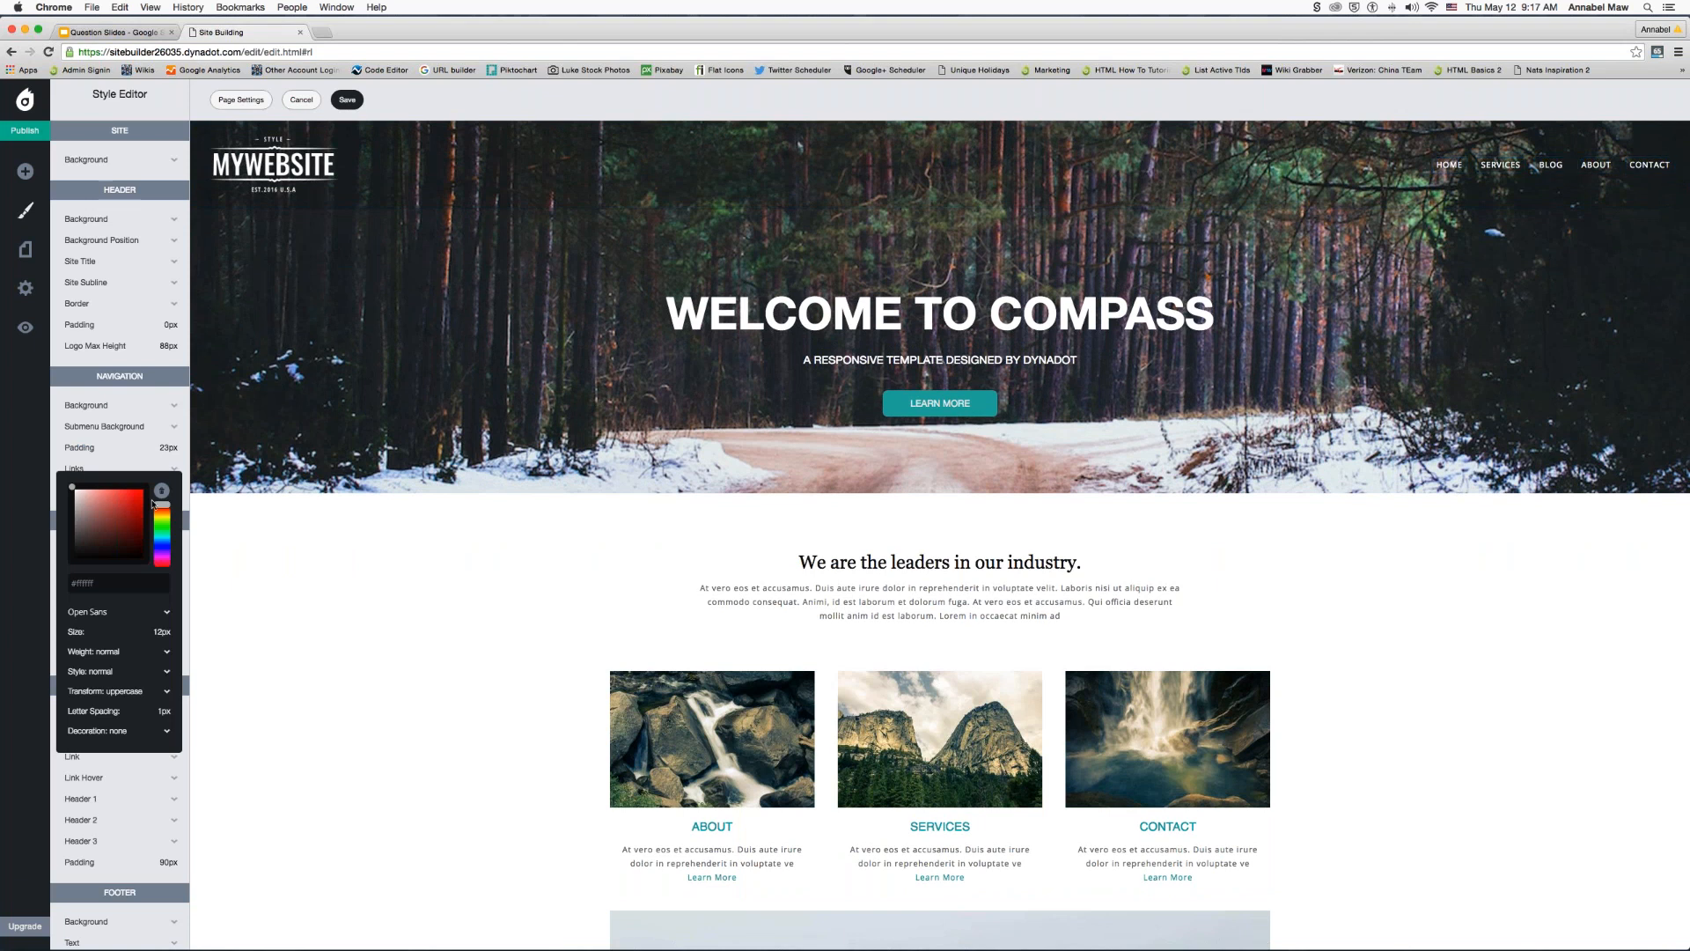
left_click_drag(162, 509, 162, 544)
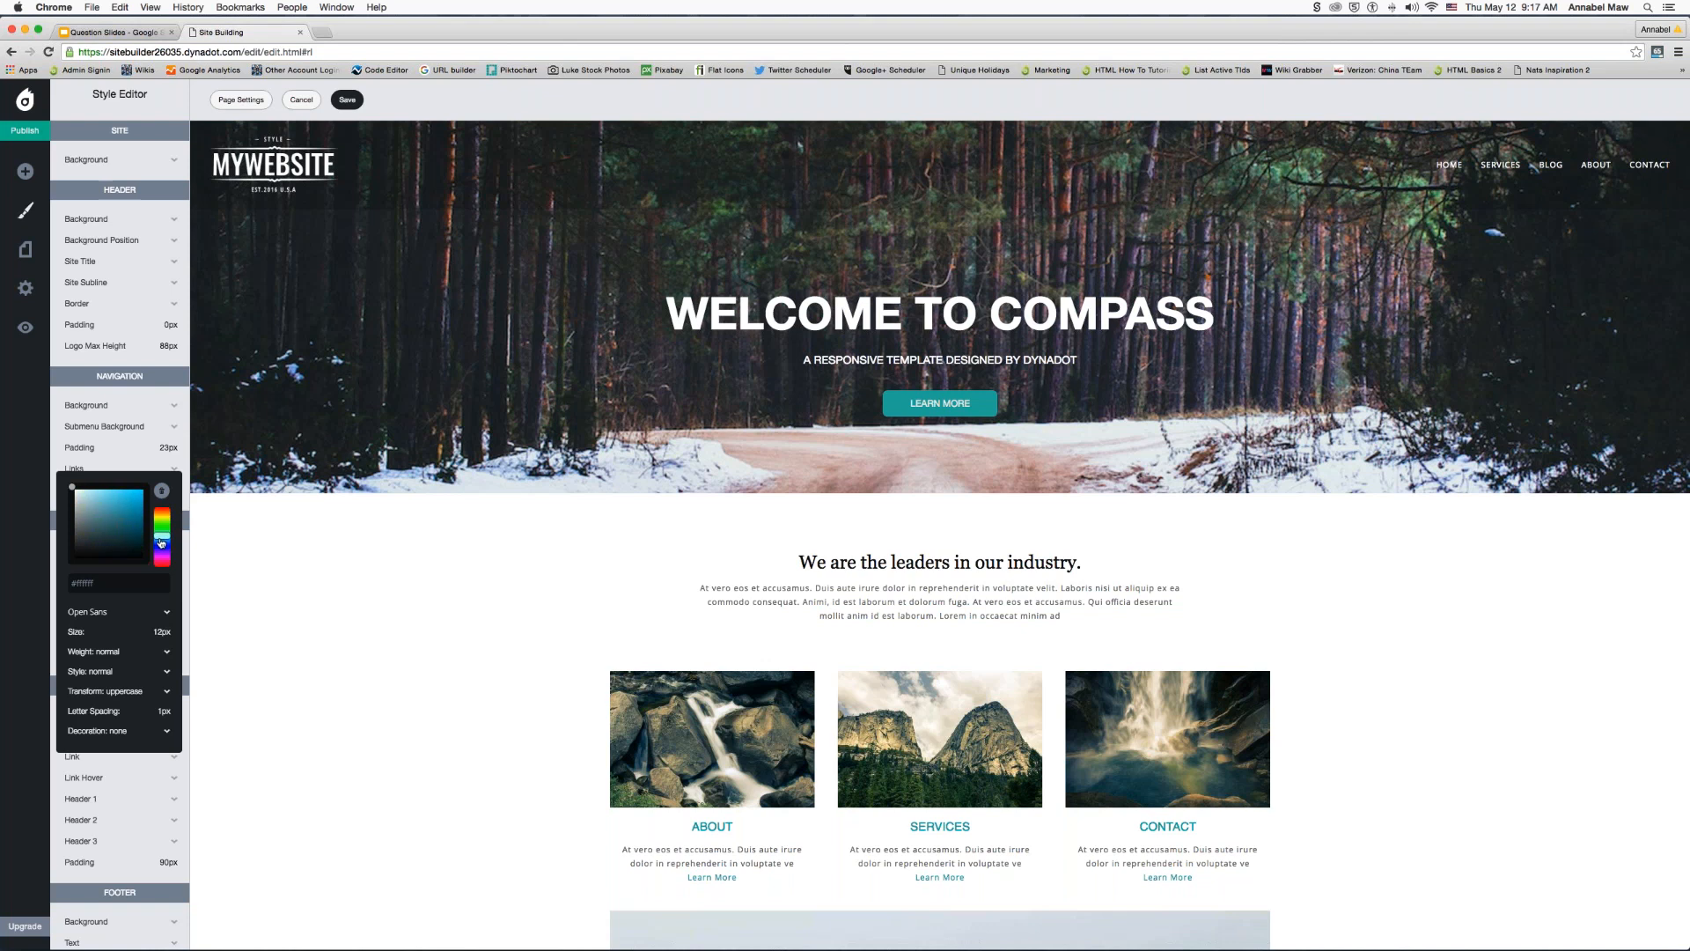
left_click_drag(77, 493, 83, 488)
left_click(93, 611)
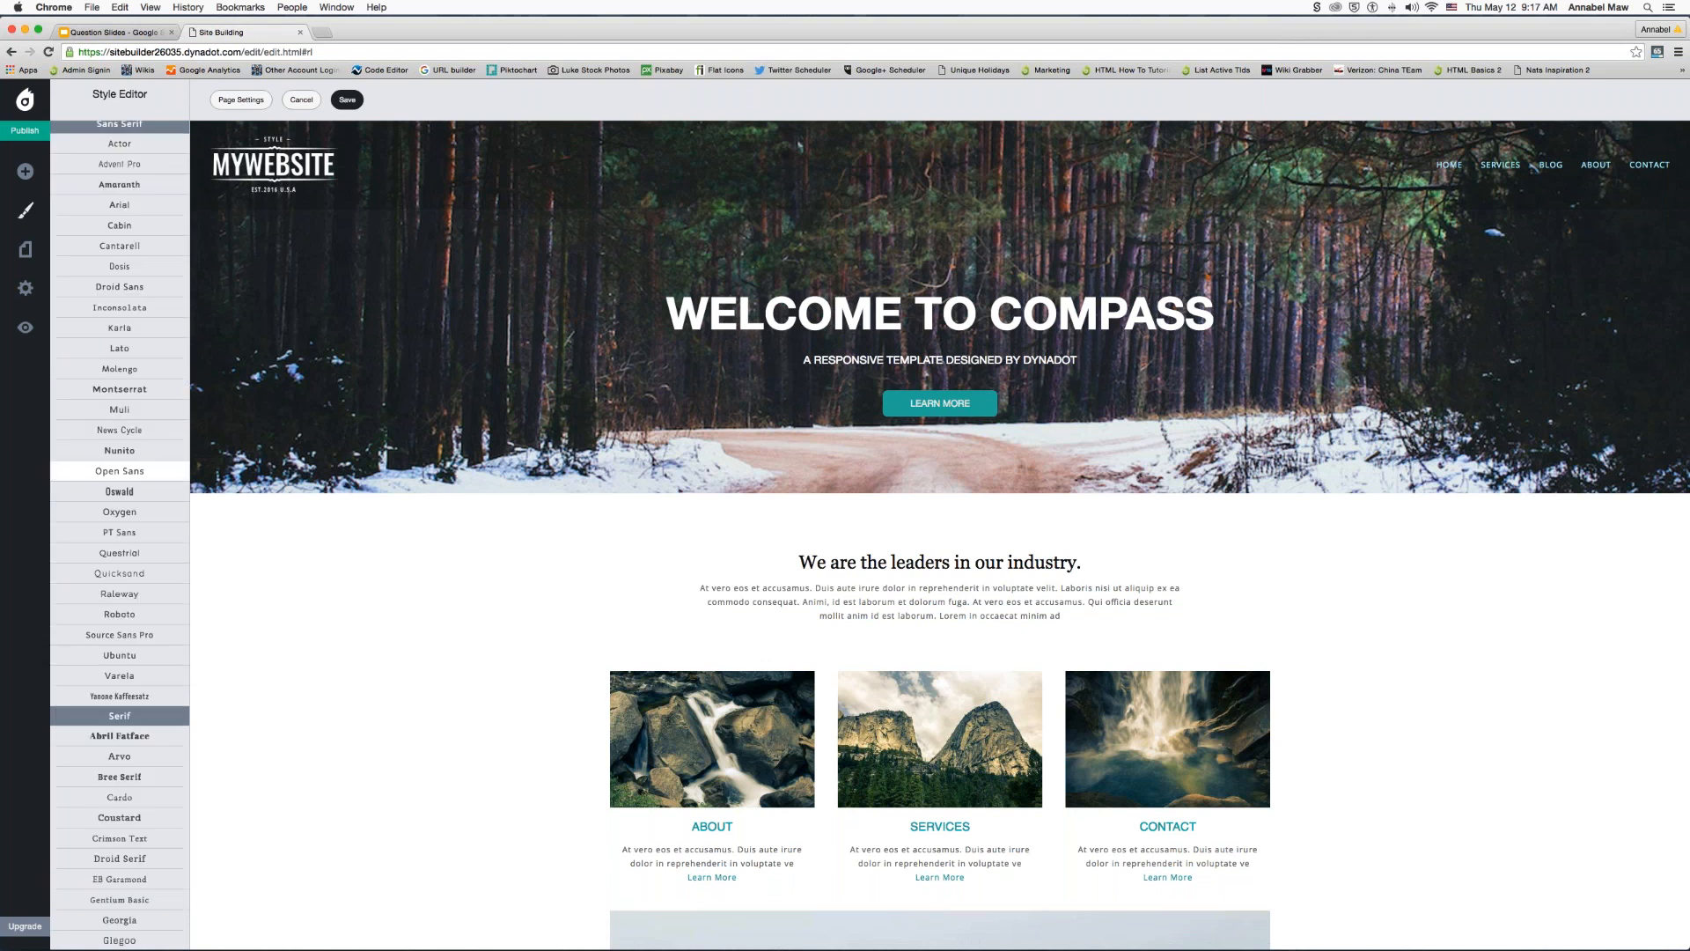
left_click(126, 493)
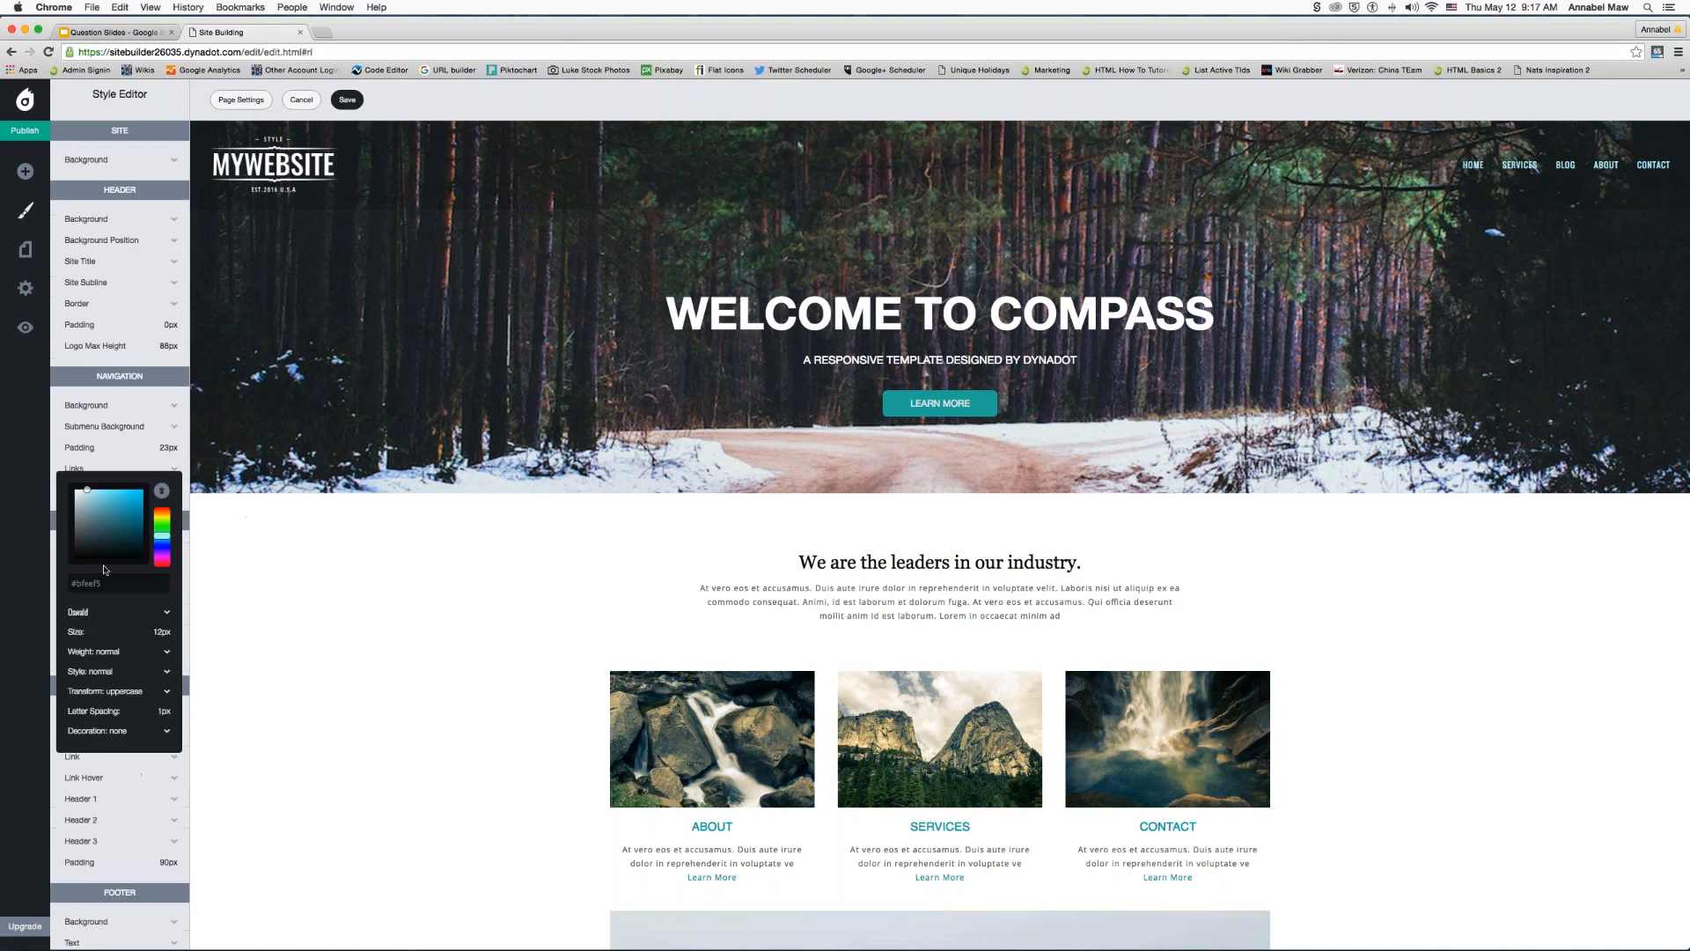
- Try a very large size for the navigation links, settle on 16px, and set their weight to light
mouse_move(85, 634)
left_click_drag(74, 634, 140, 632)
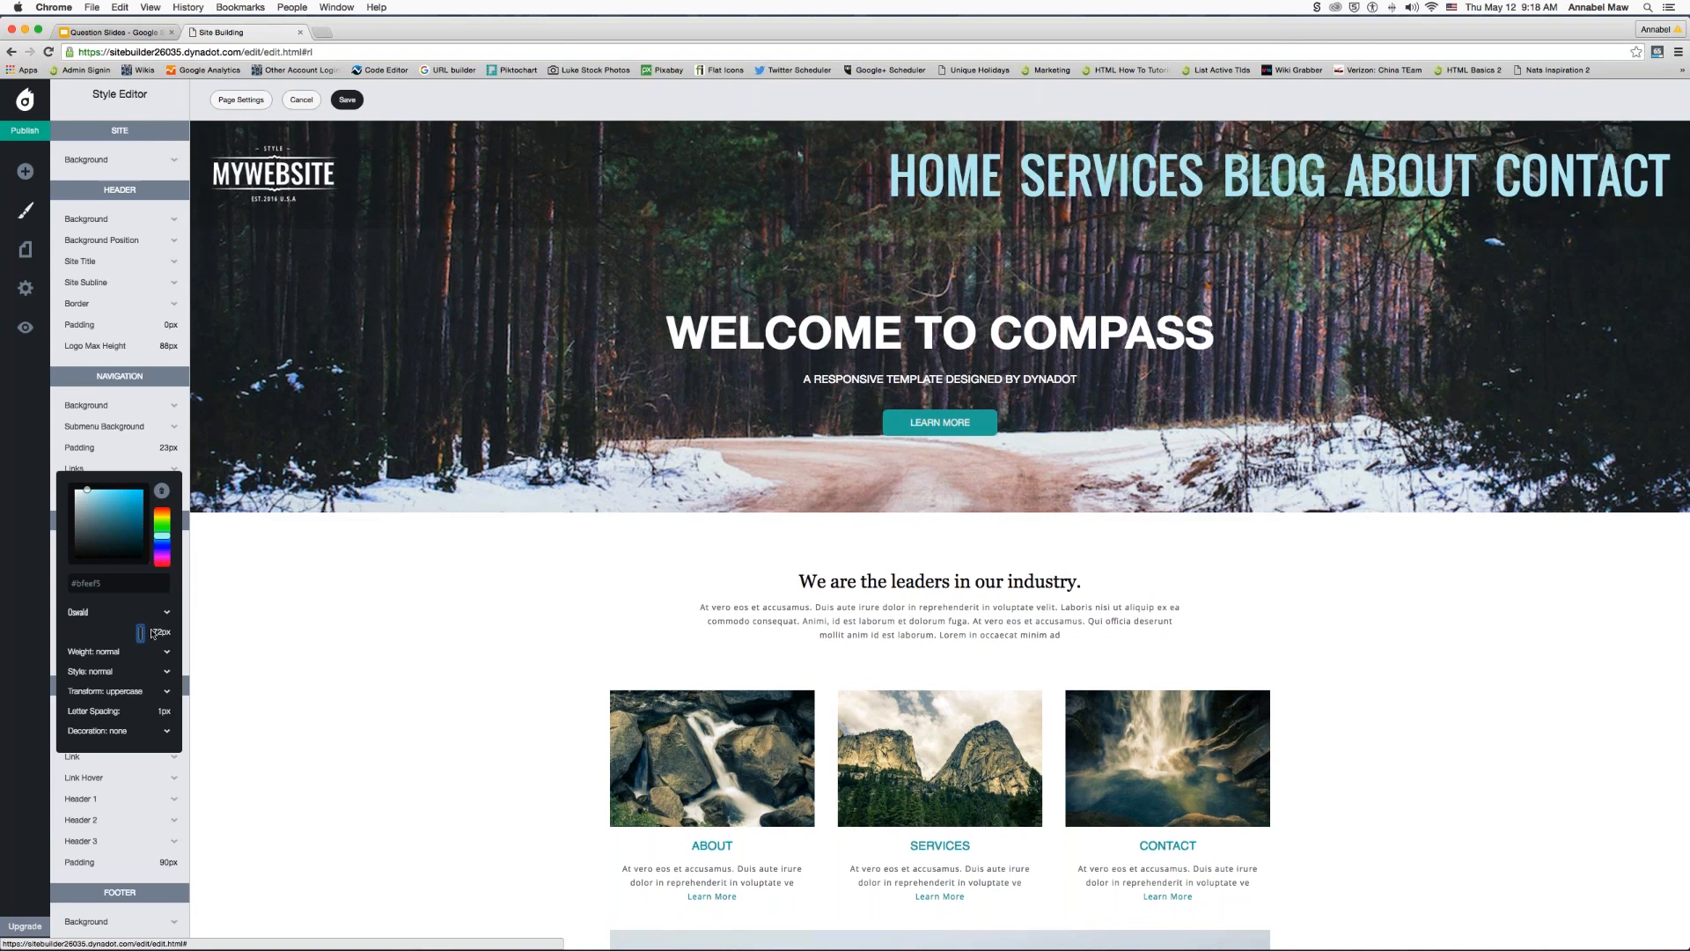
left_click_drag(140, 632, 70, 628)
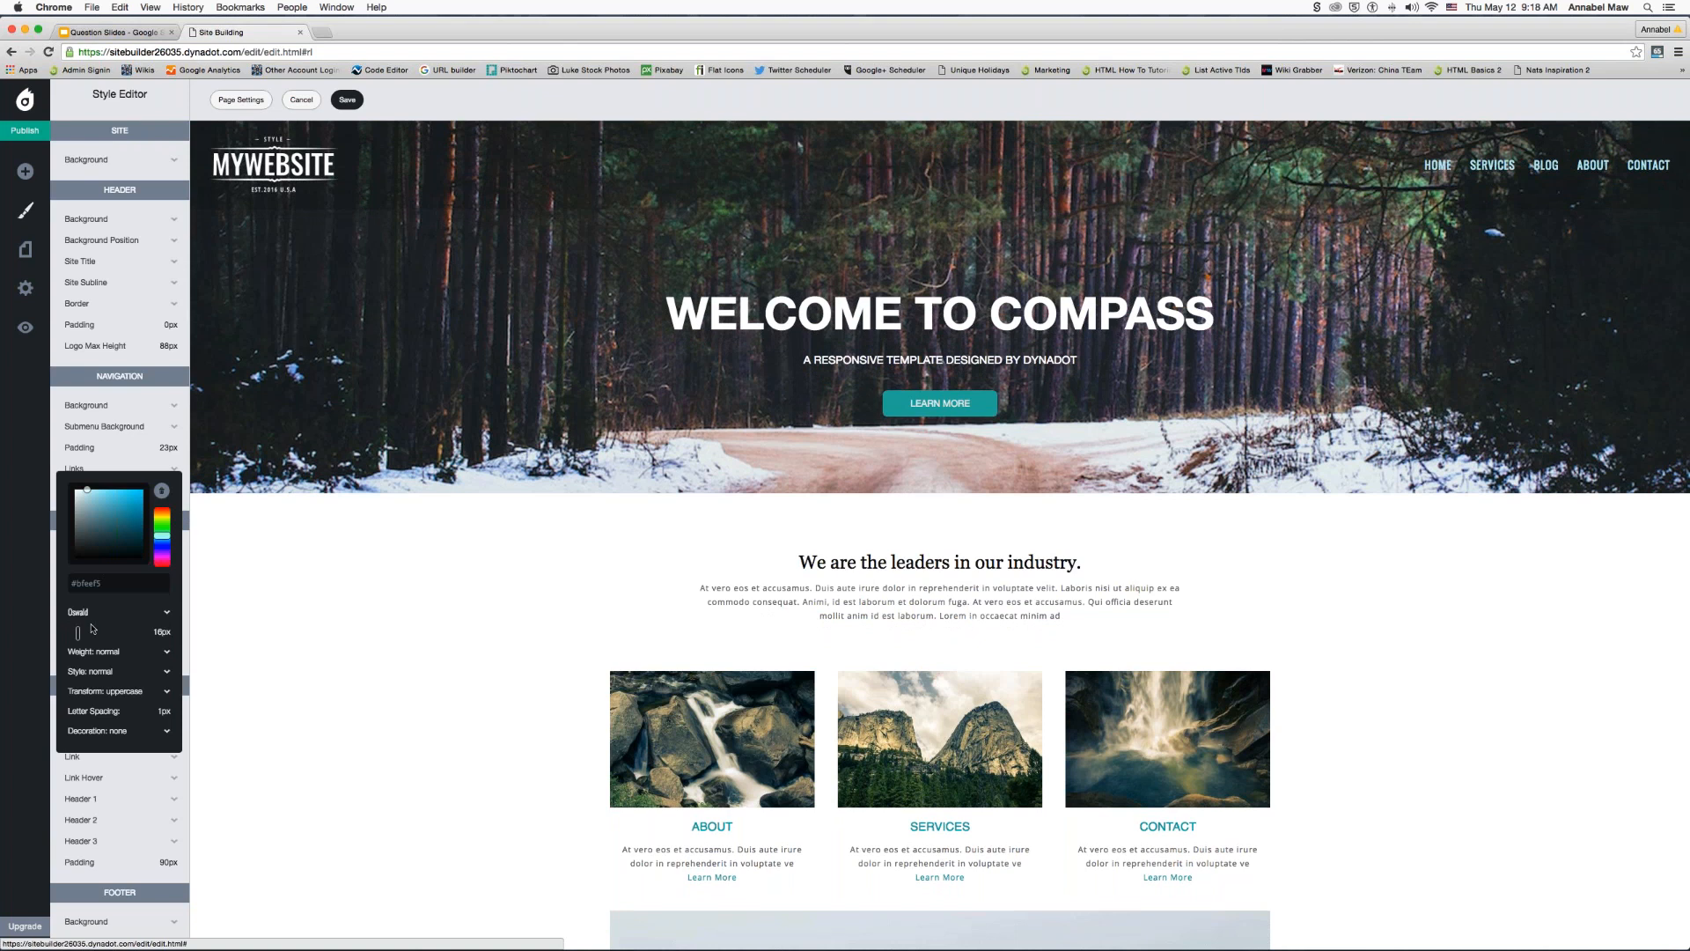
left_click(102, 651)
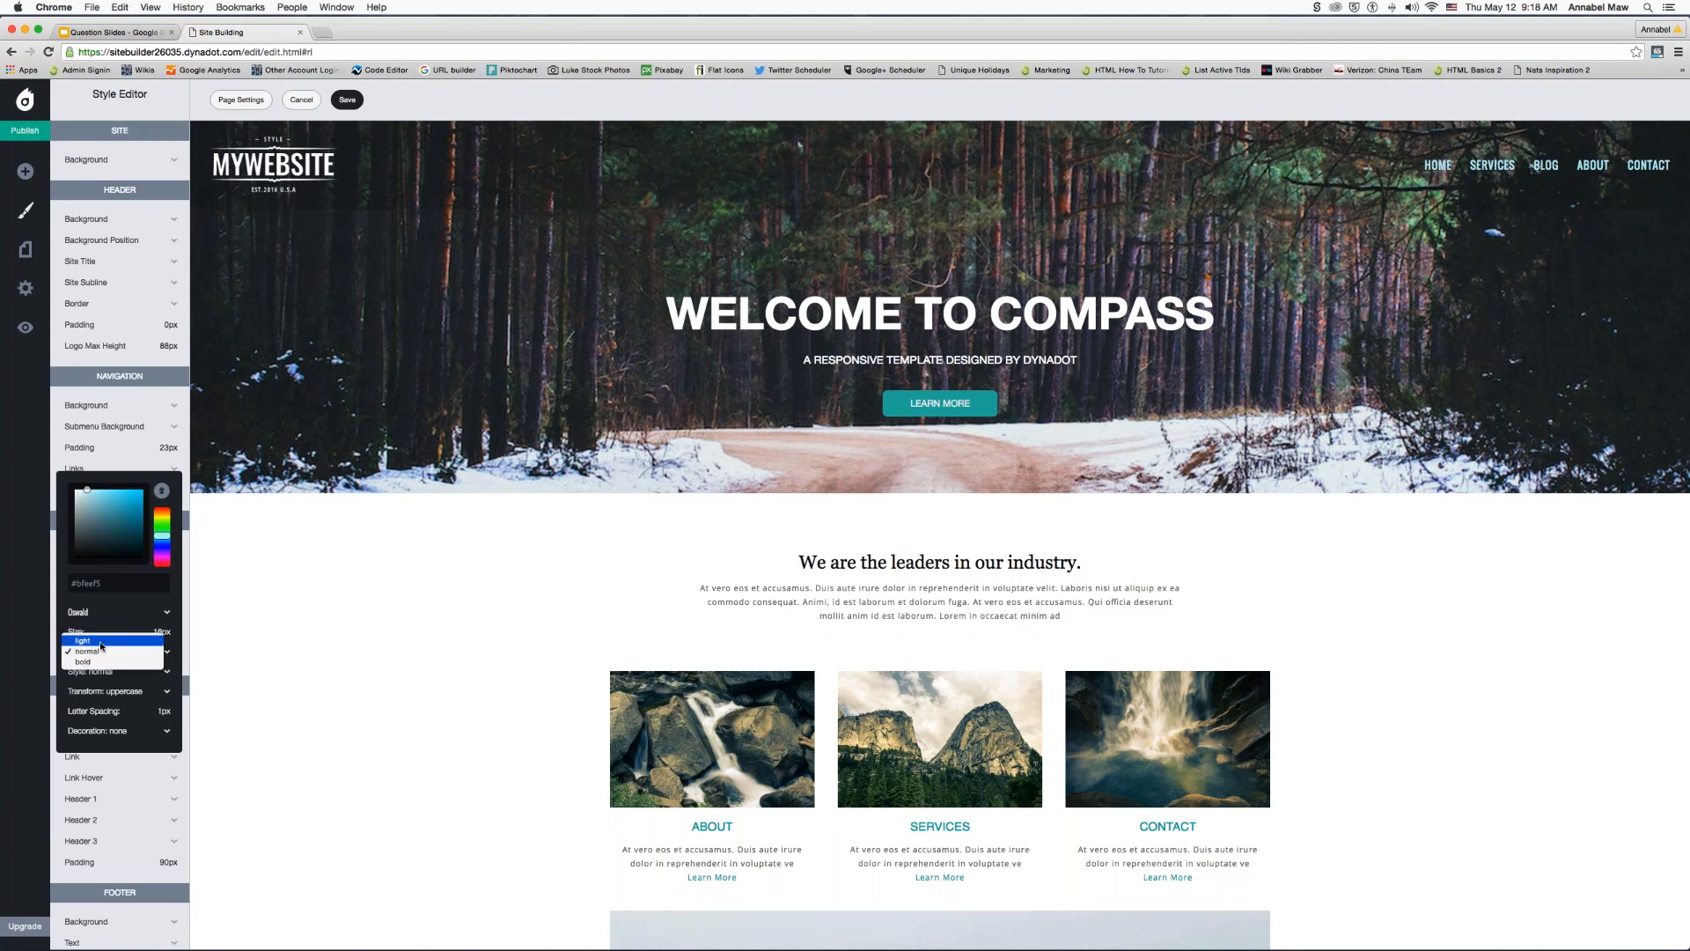
left_click(99, 641)
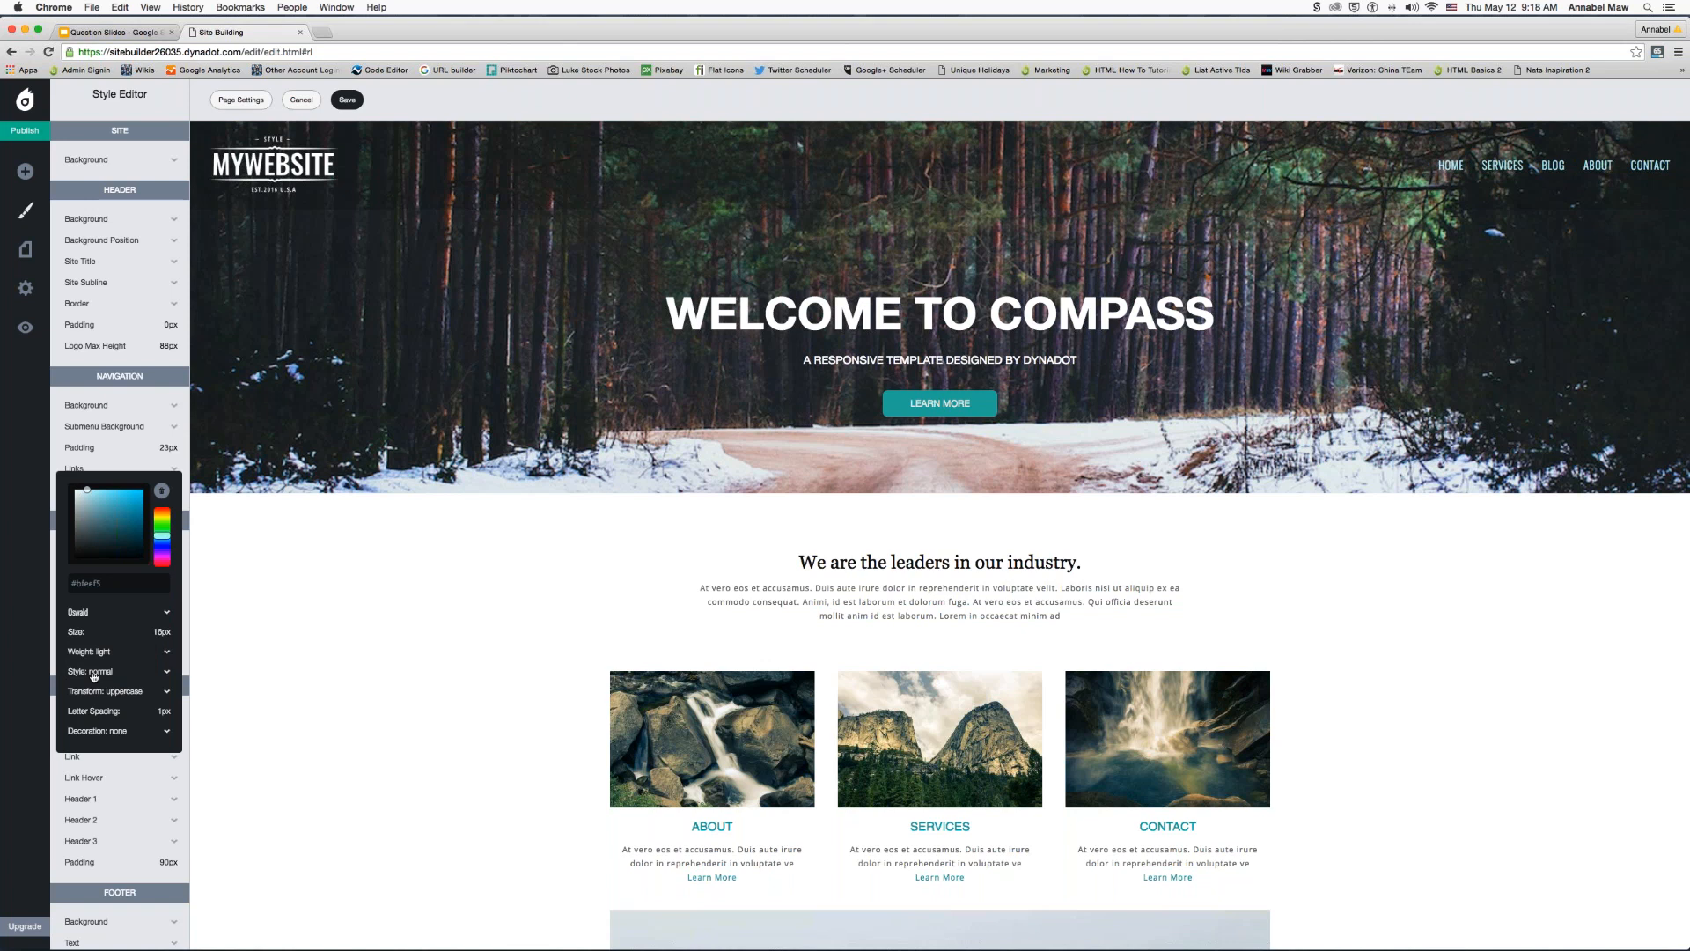
- Set the navigation links' letter spacing to 5px, view their decoration options, and close the link settings
mouse_move(88, 714)
left_click_drag(87, 714, 95, 716)
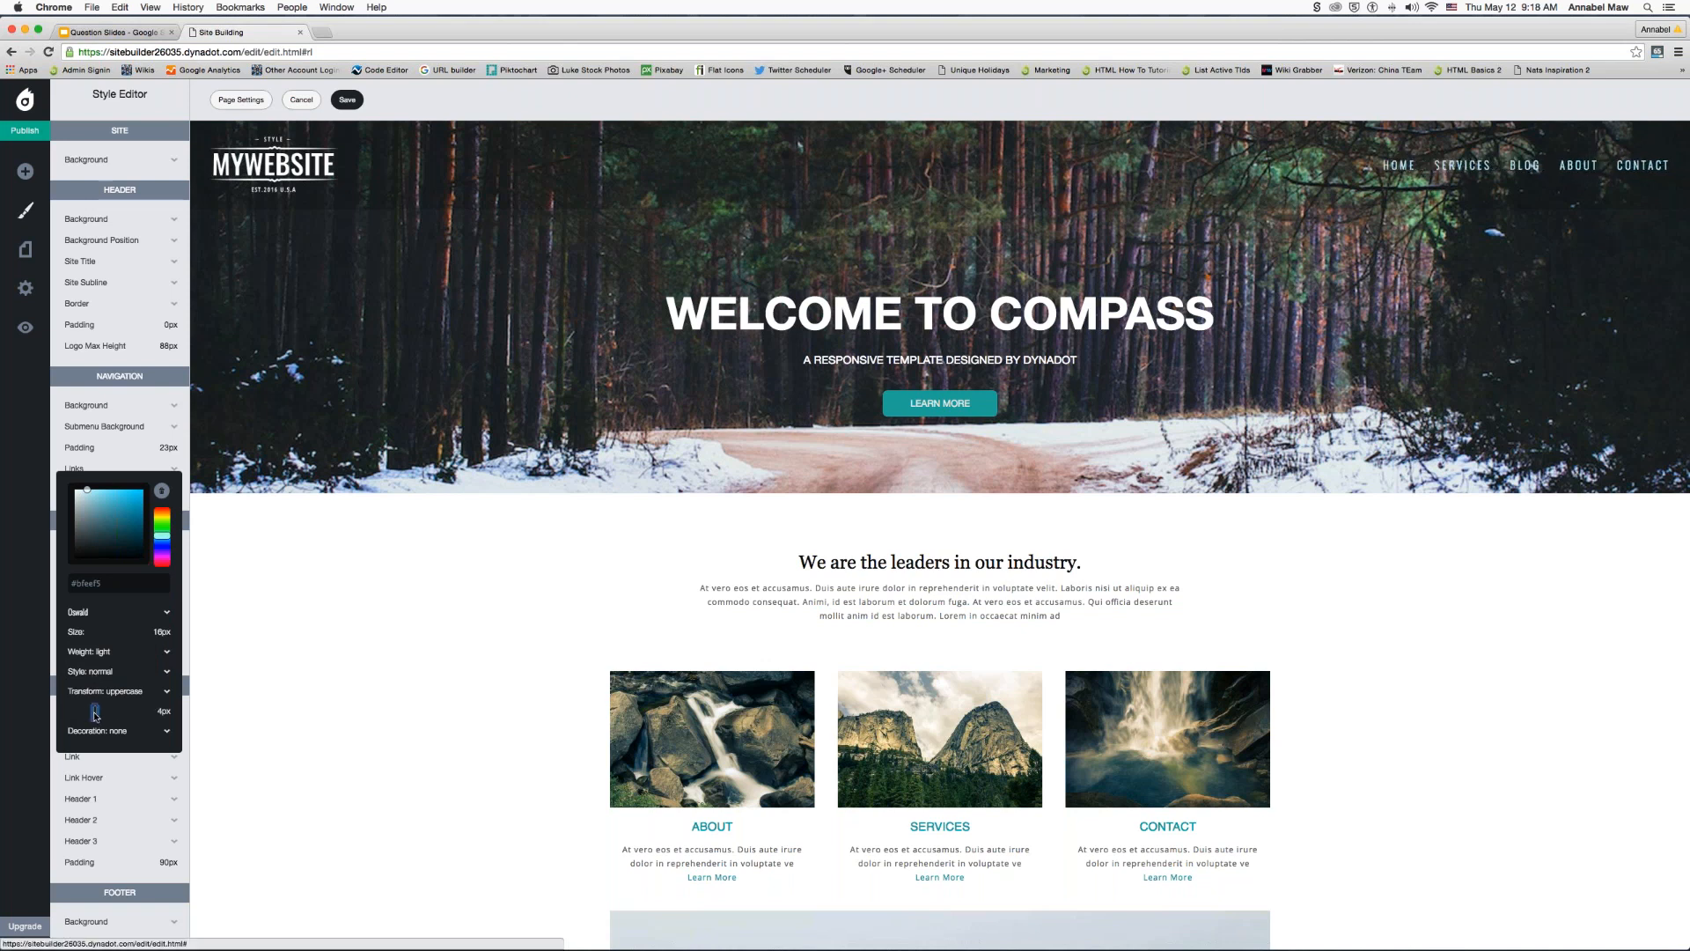
left_click_drag(96, 716, 100, 716)
left_click(114, 733)
left_click(107, 735)
left_click(107, 733)
left_click(102, 720)
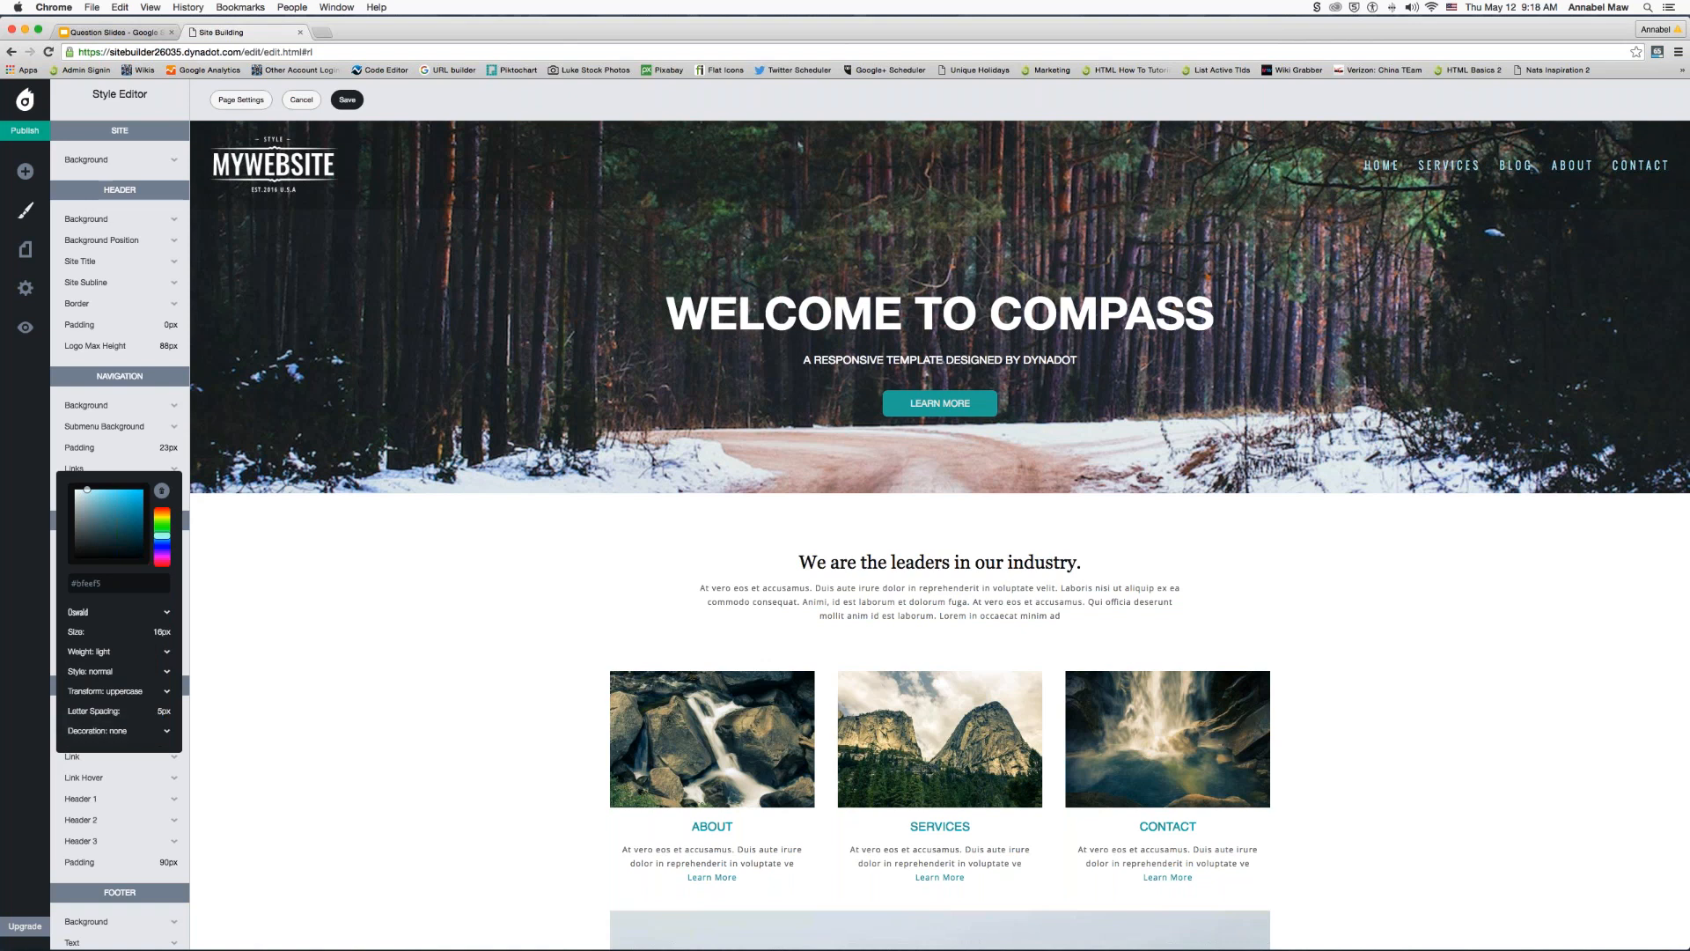
left_click(231, 517)
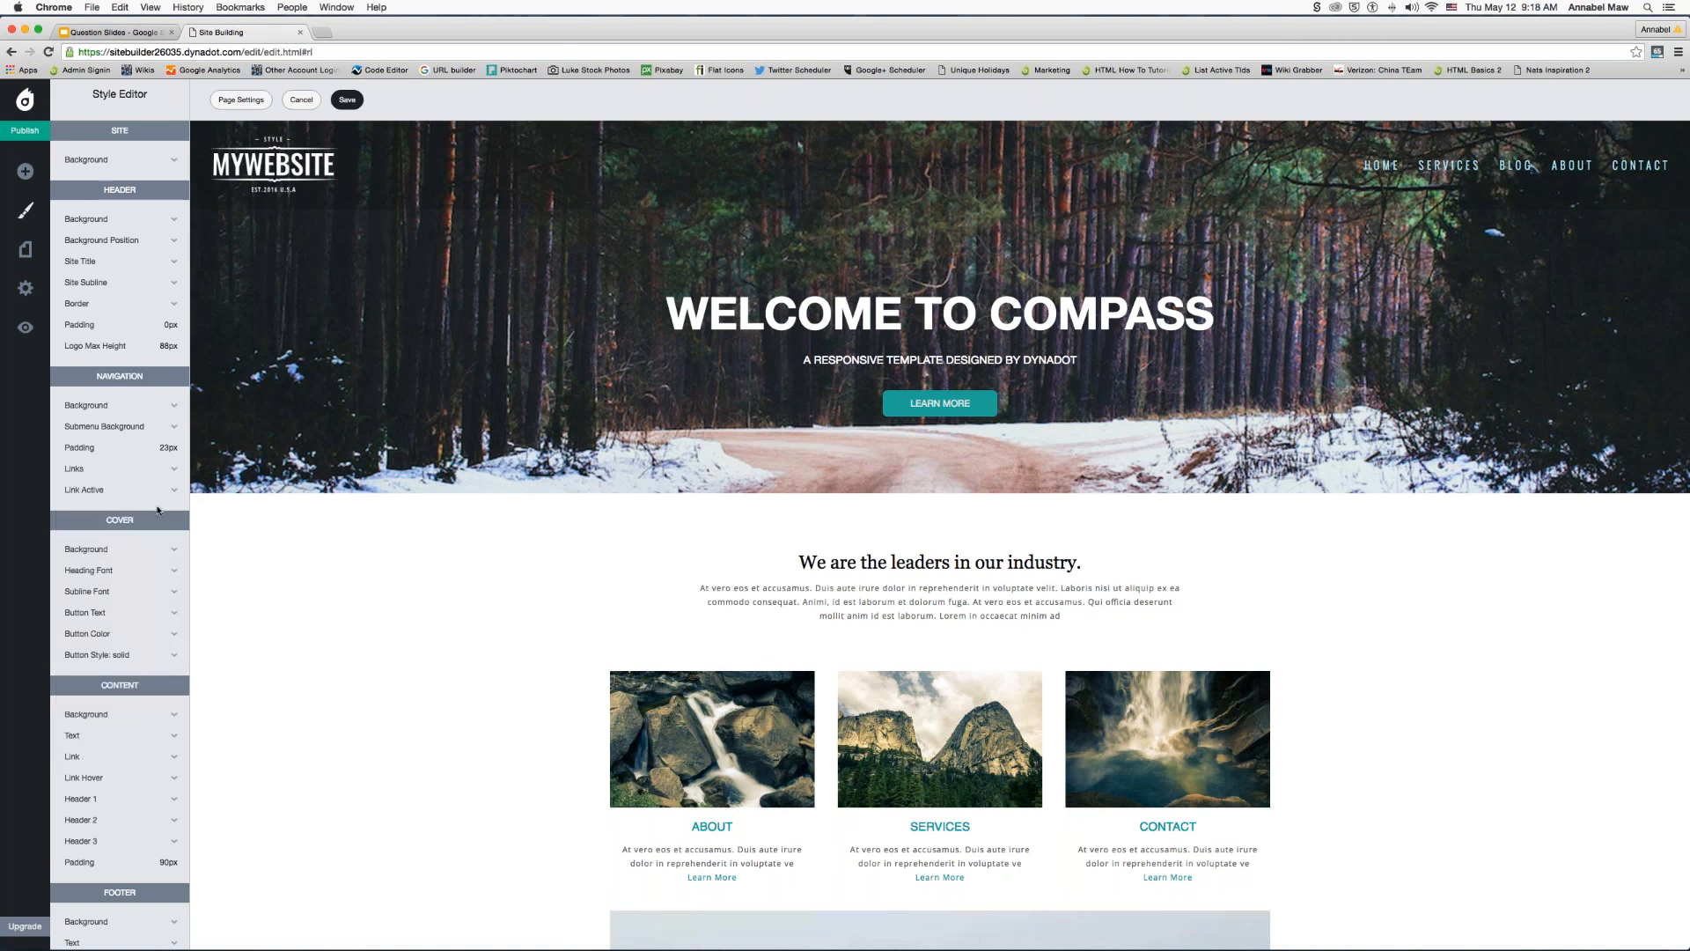
- Set the active navigation link's colour to white and close its colour settings
left_click(93, 491)
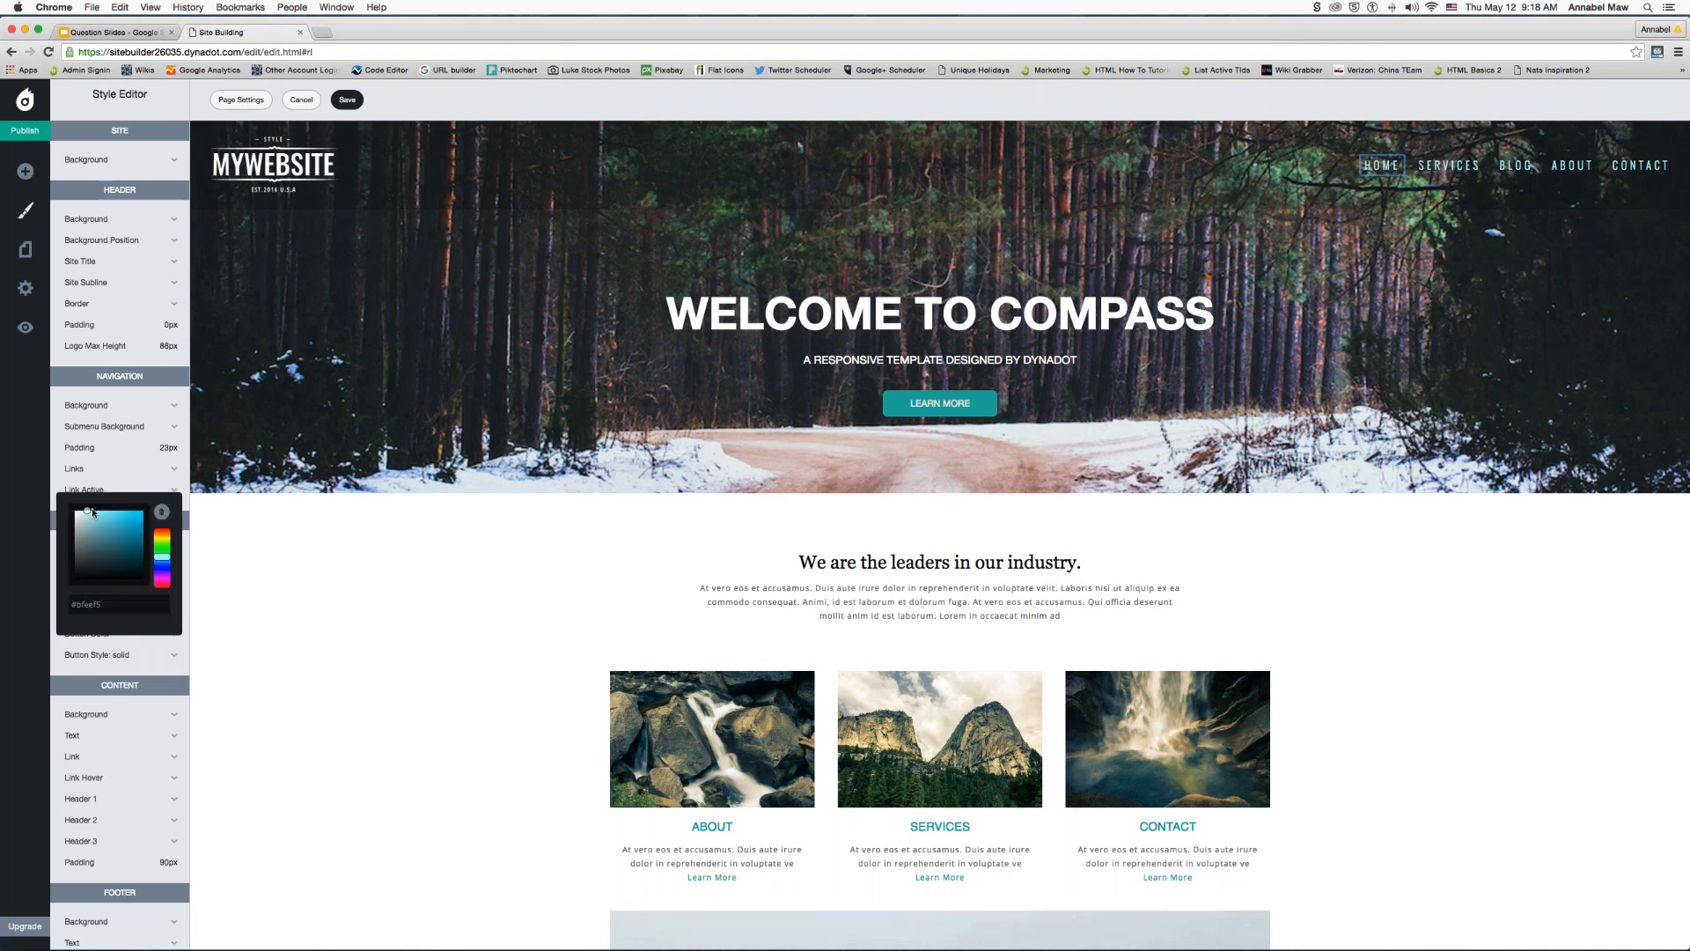
left_click_drag(86, 515, 70, 508)
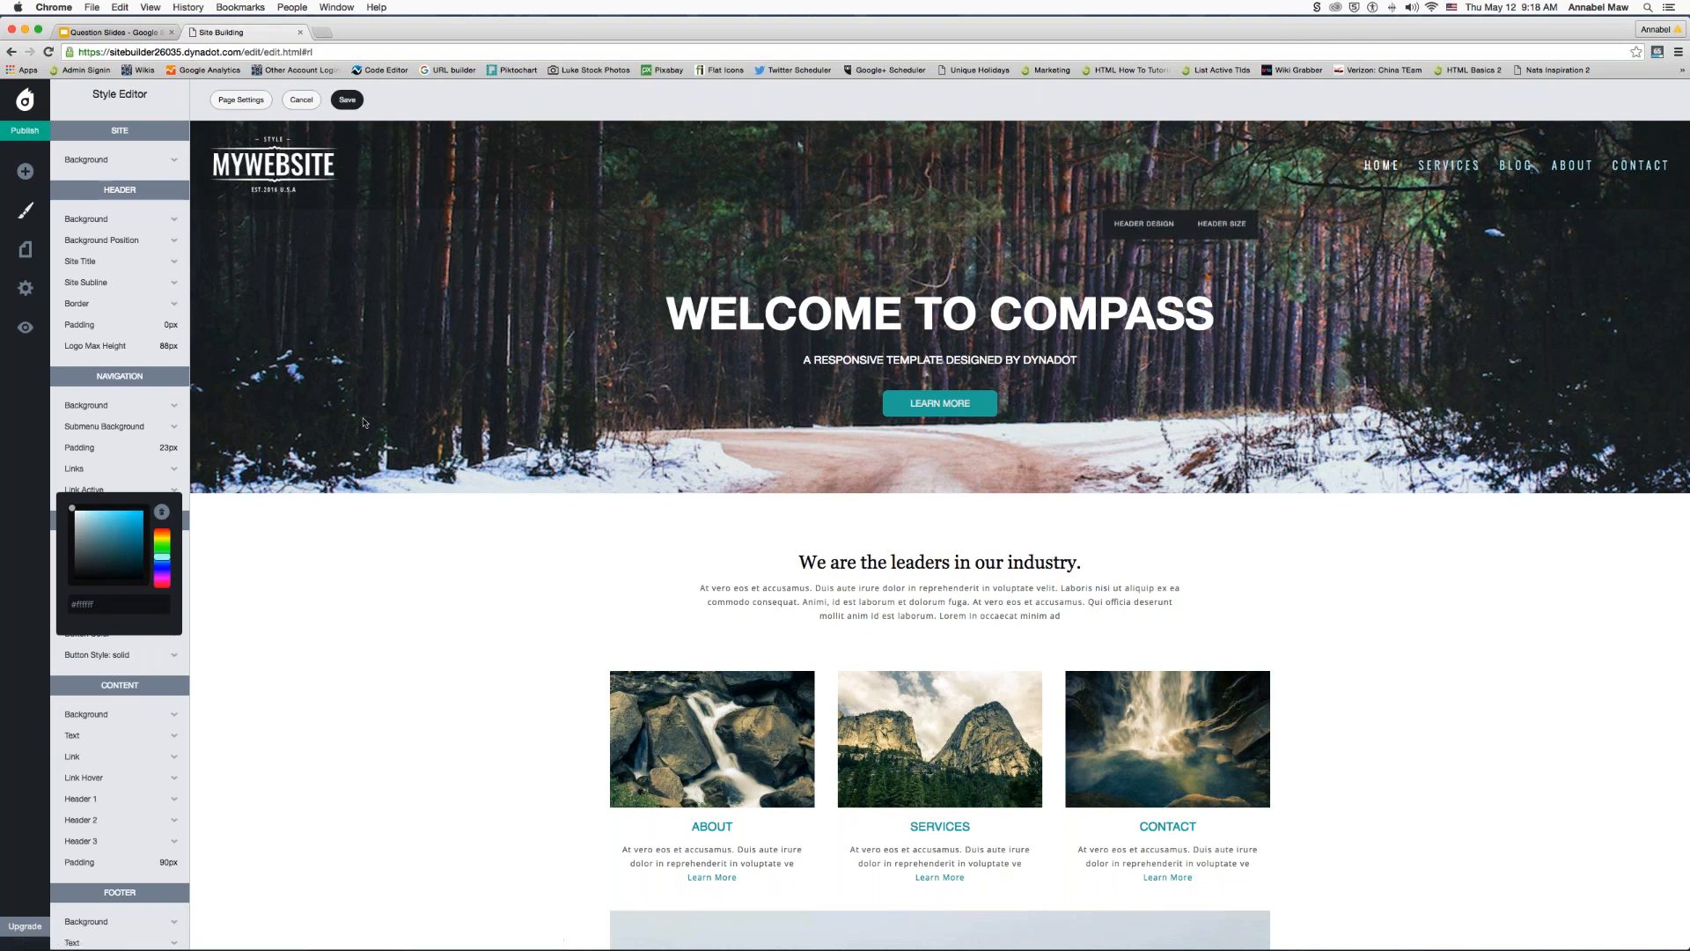
left_click(213, 528)
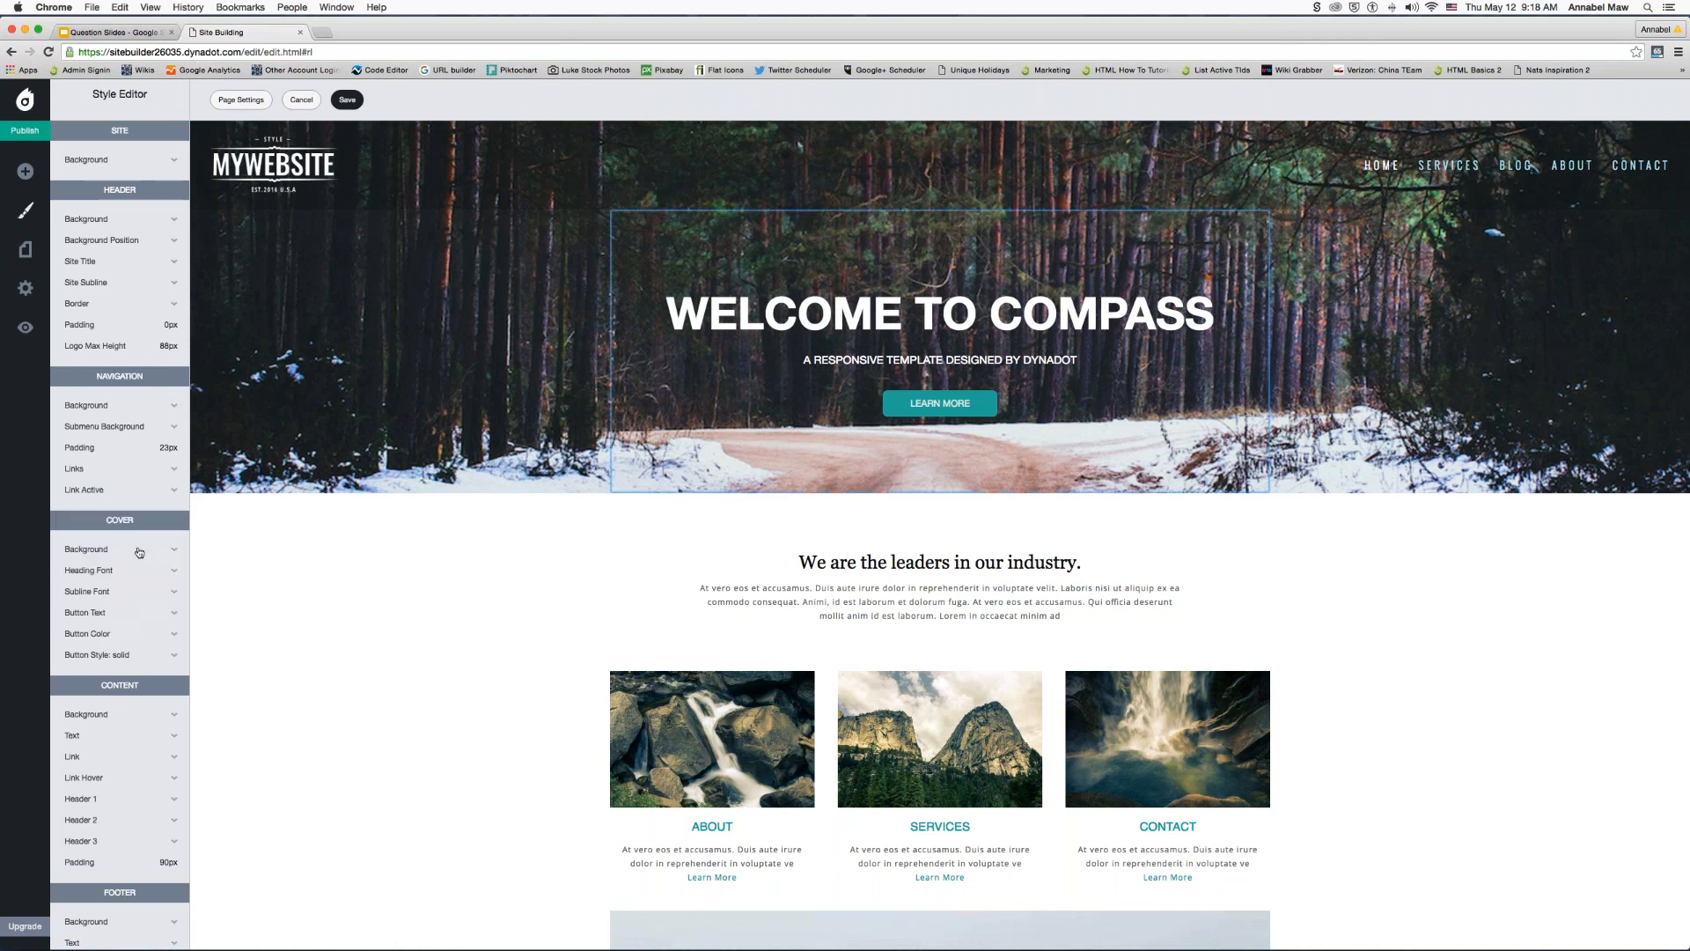
- Try a different colour and opacity for the cover background, and close its settings
scroll(115, 548, "down", 2)
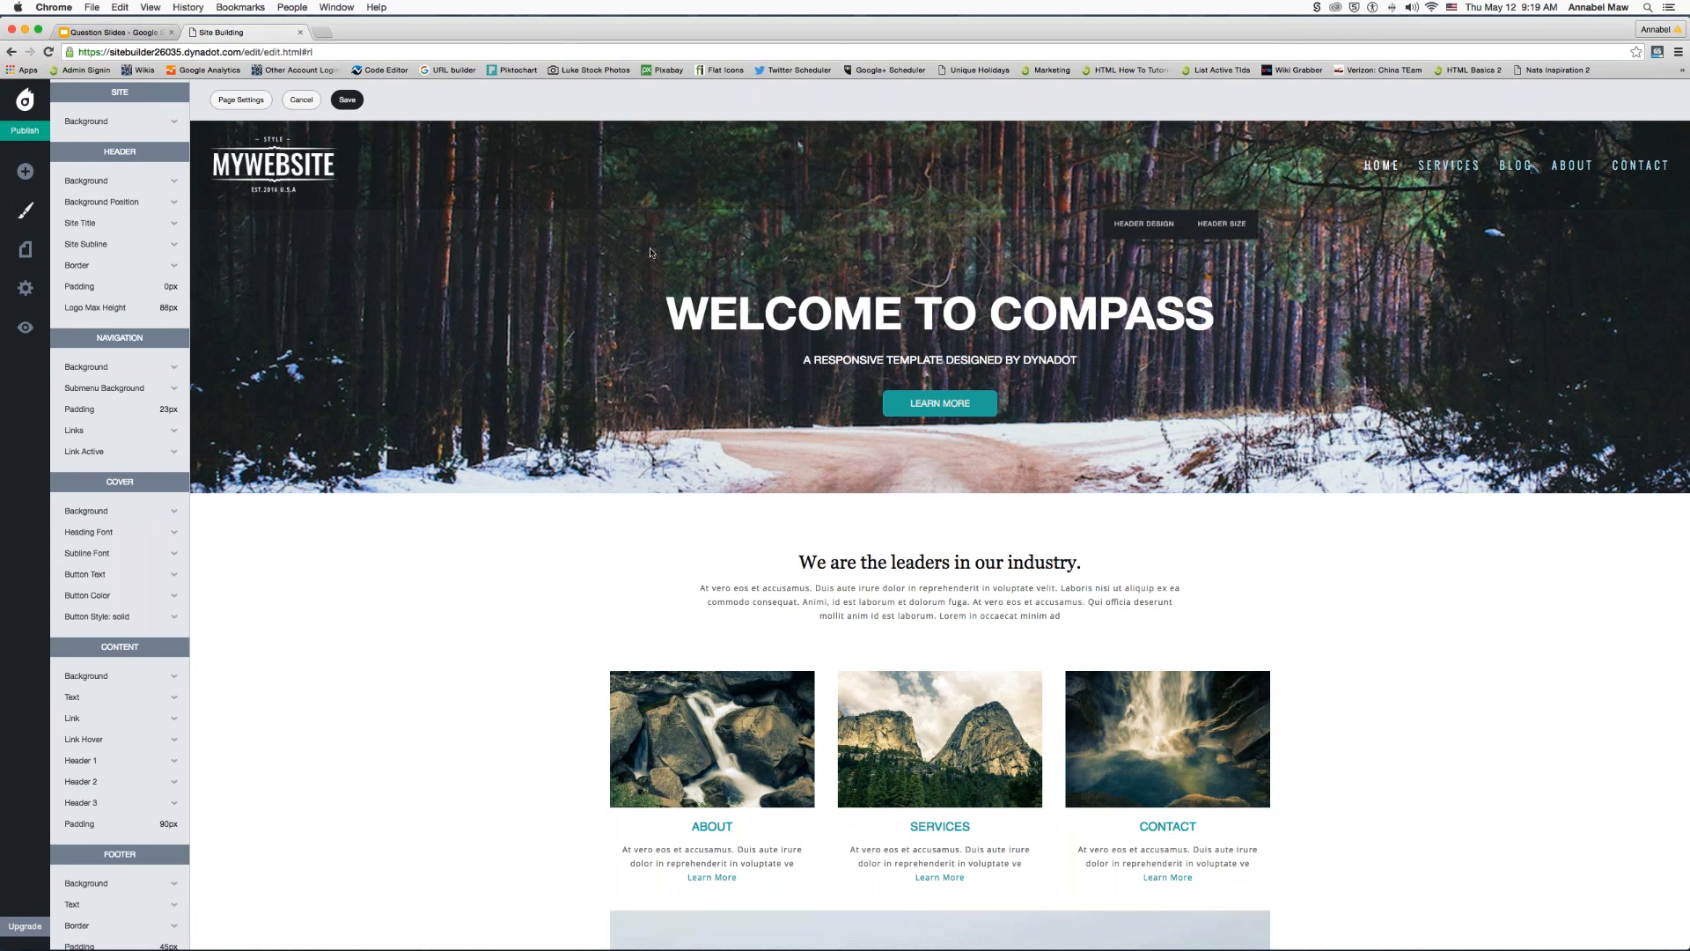
left_click(100, 514)
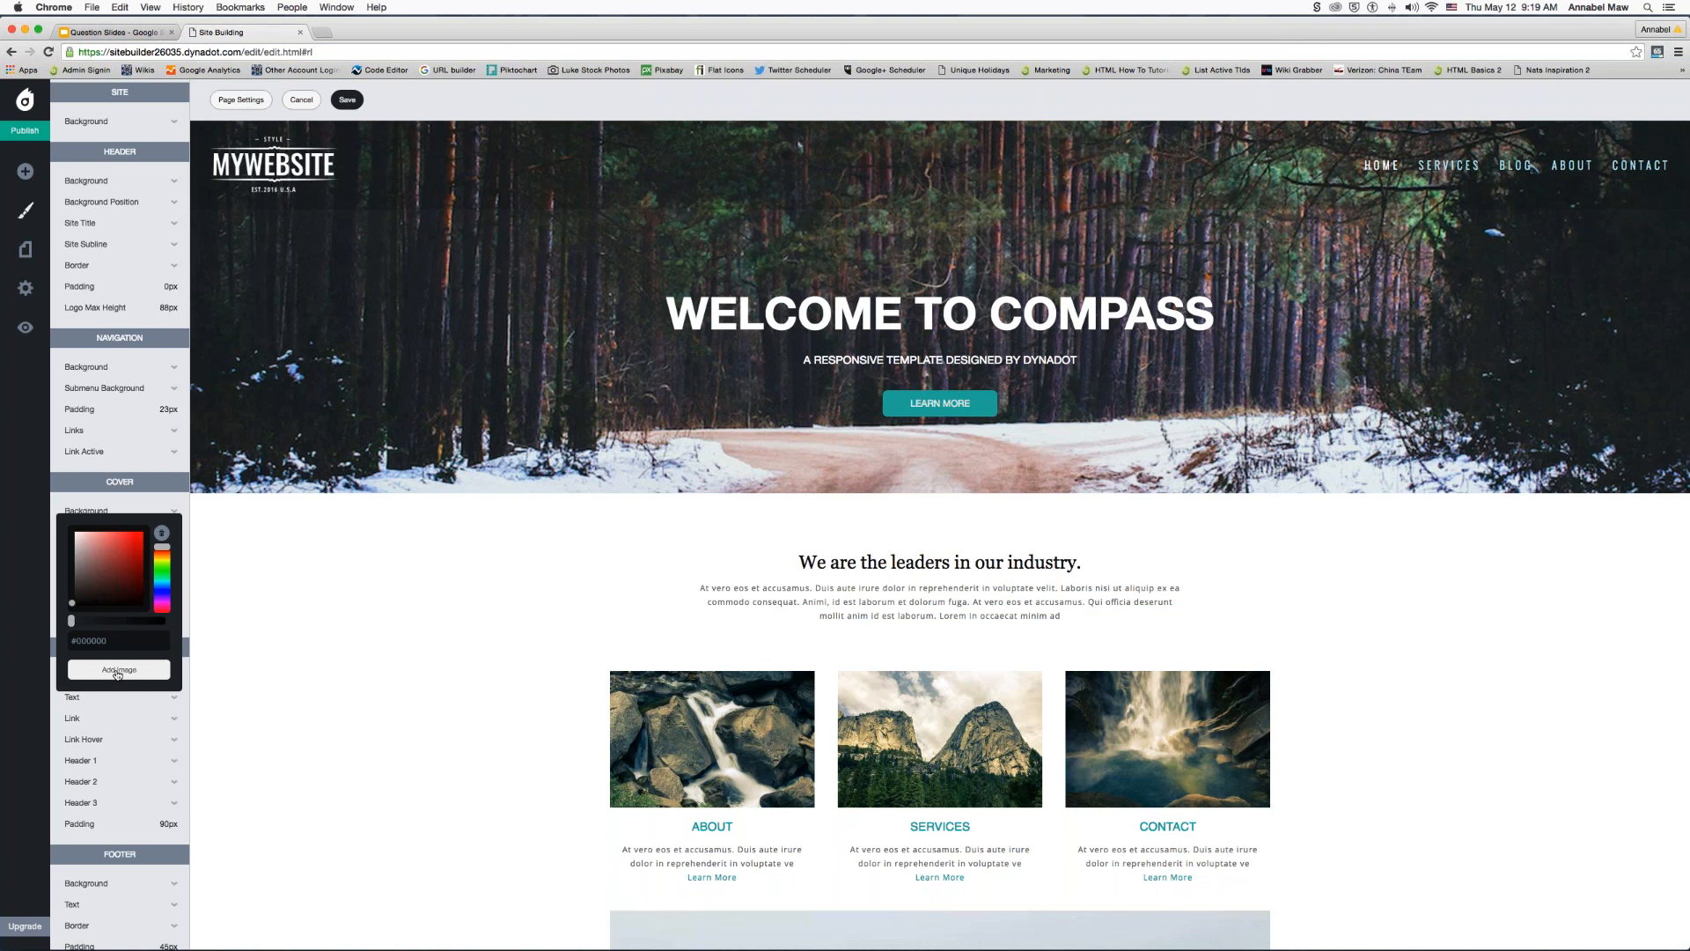
left_click(119, 574)
mouse_move(72, 624)
left_mouse_down()
mouse_move(160, 624)
mouse_move(69, 623)
left_mouse_up()
left_click(214, 531)
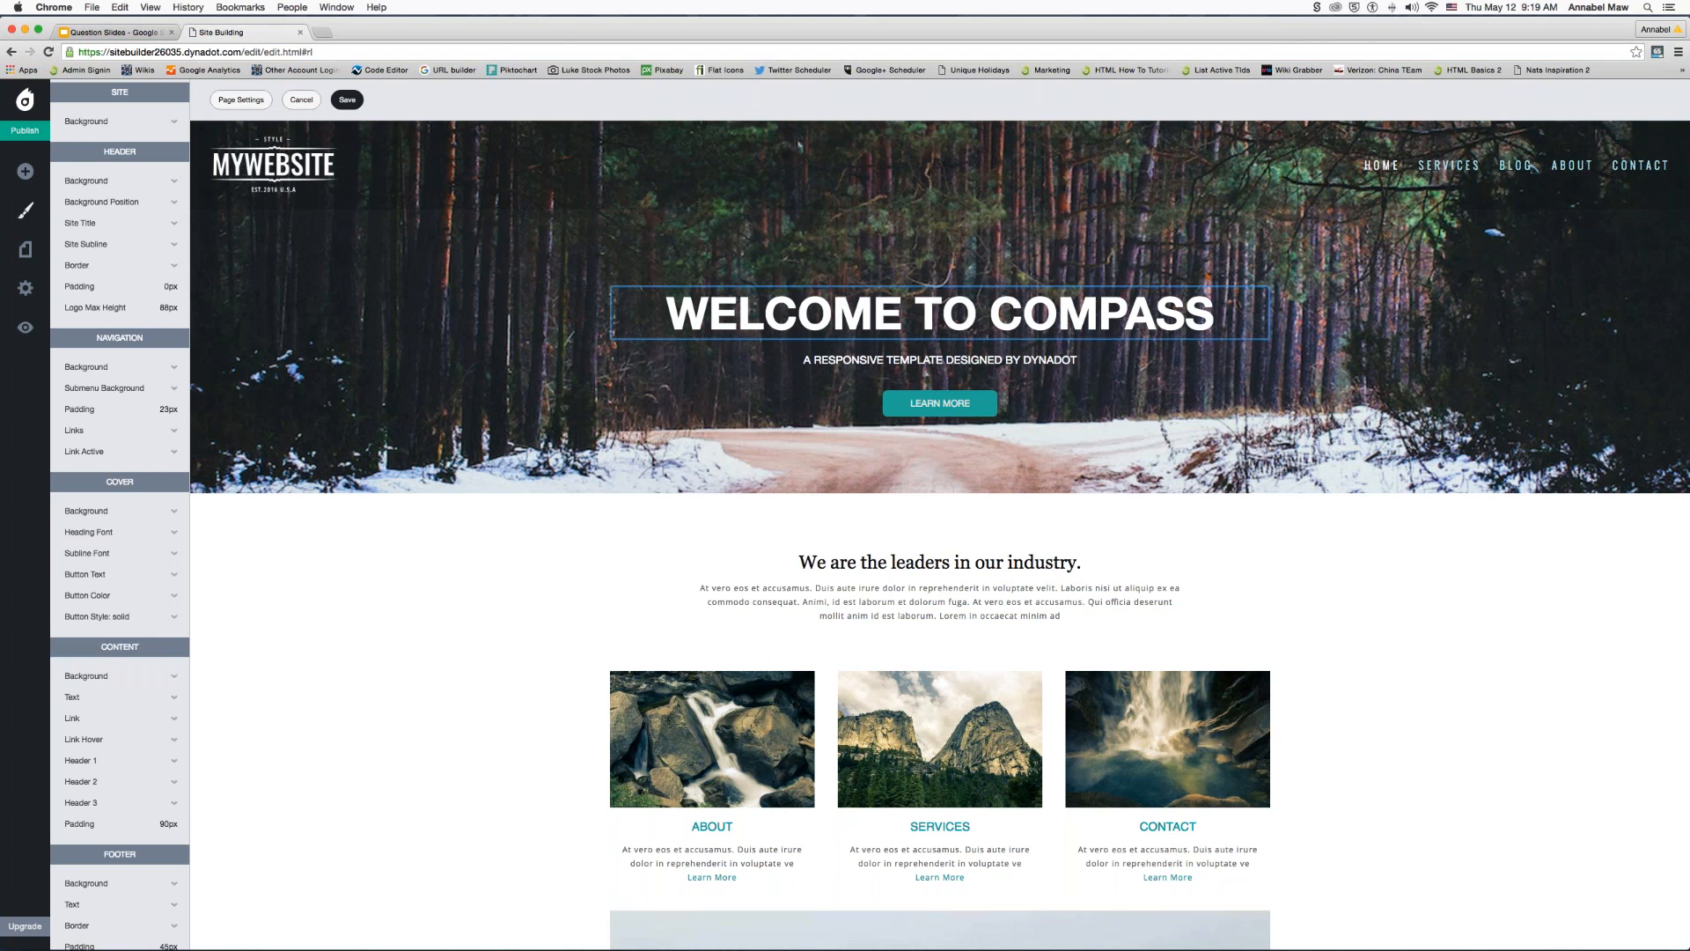
- Change the cover heading's font to Oswald and close the font list
left_click(95, 533)
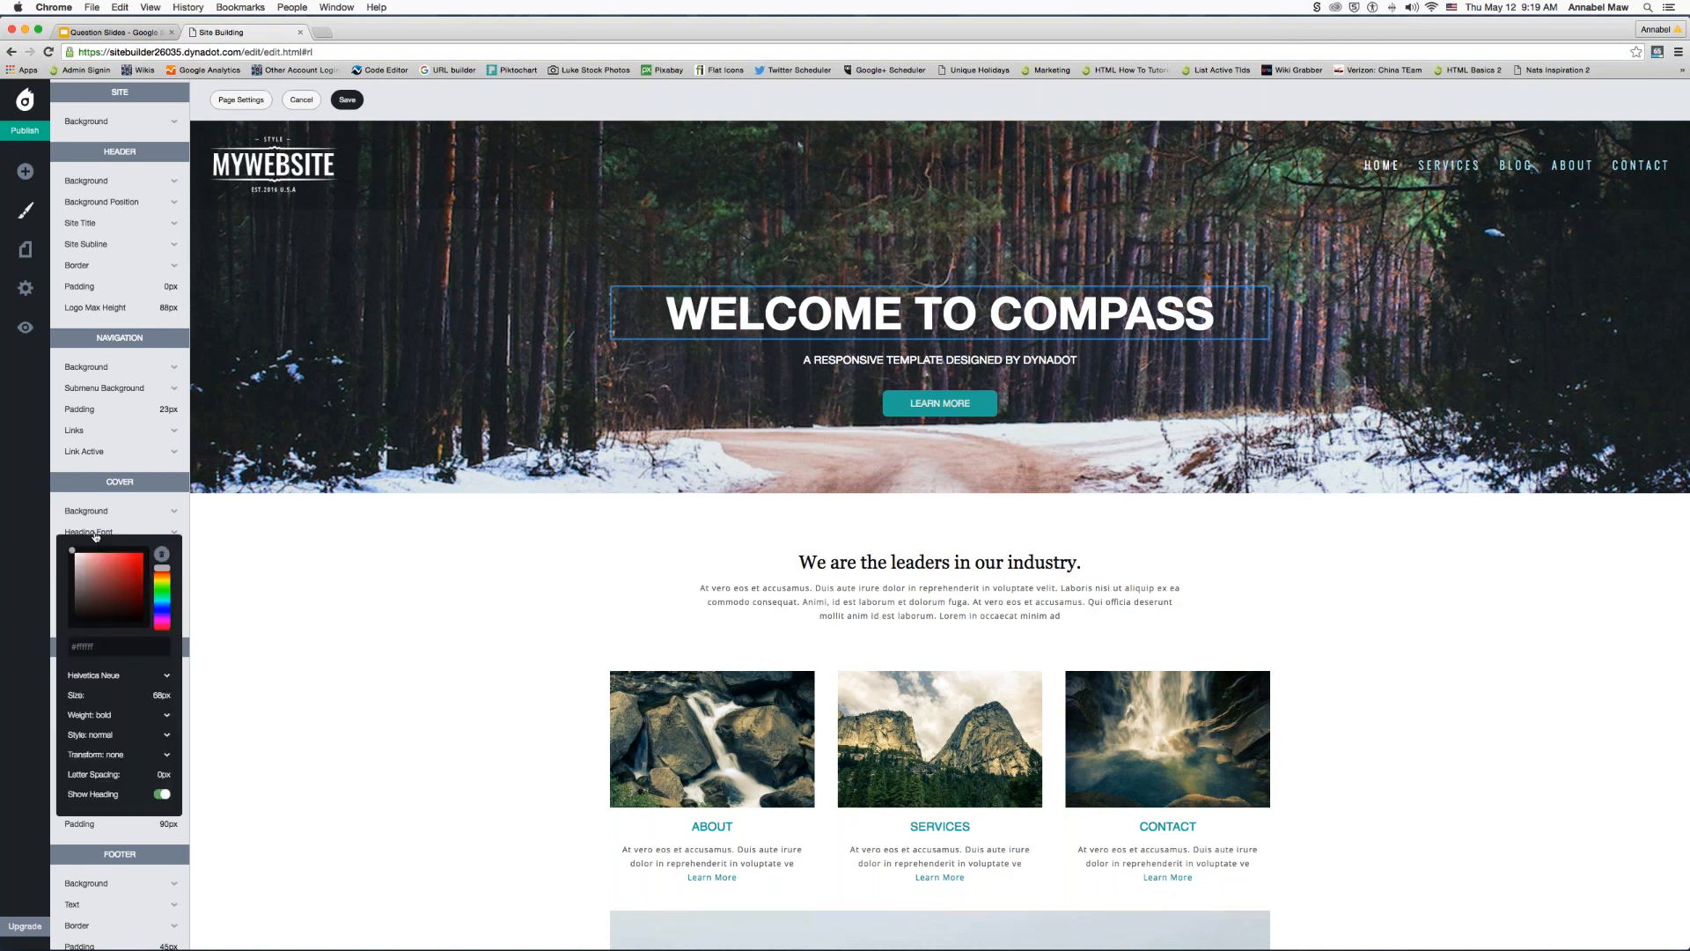
left_click(94, 675)
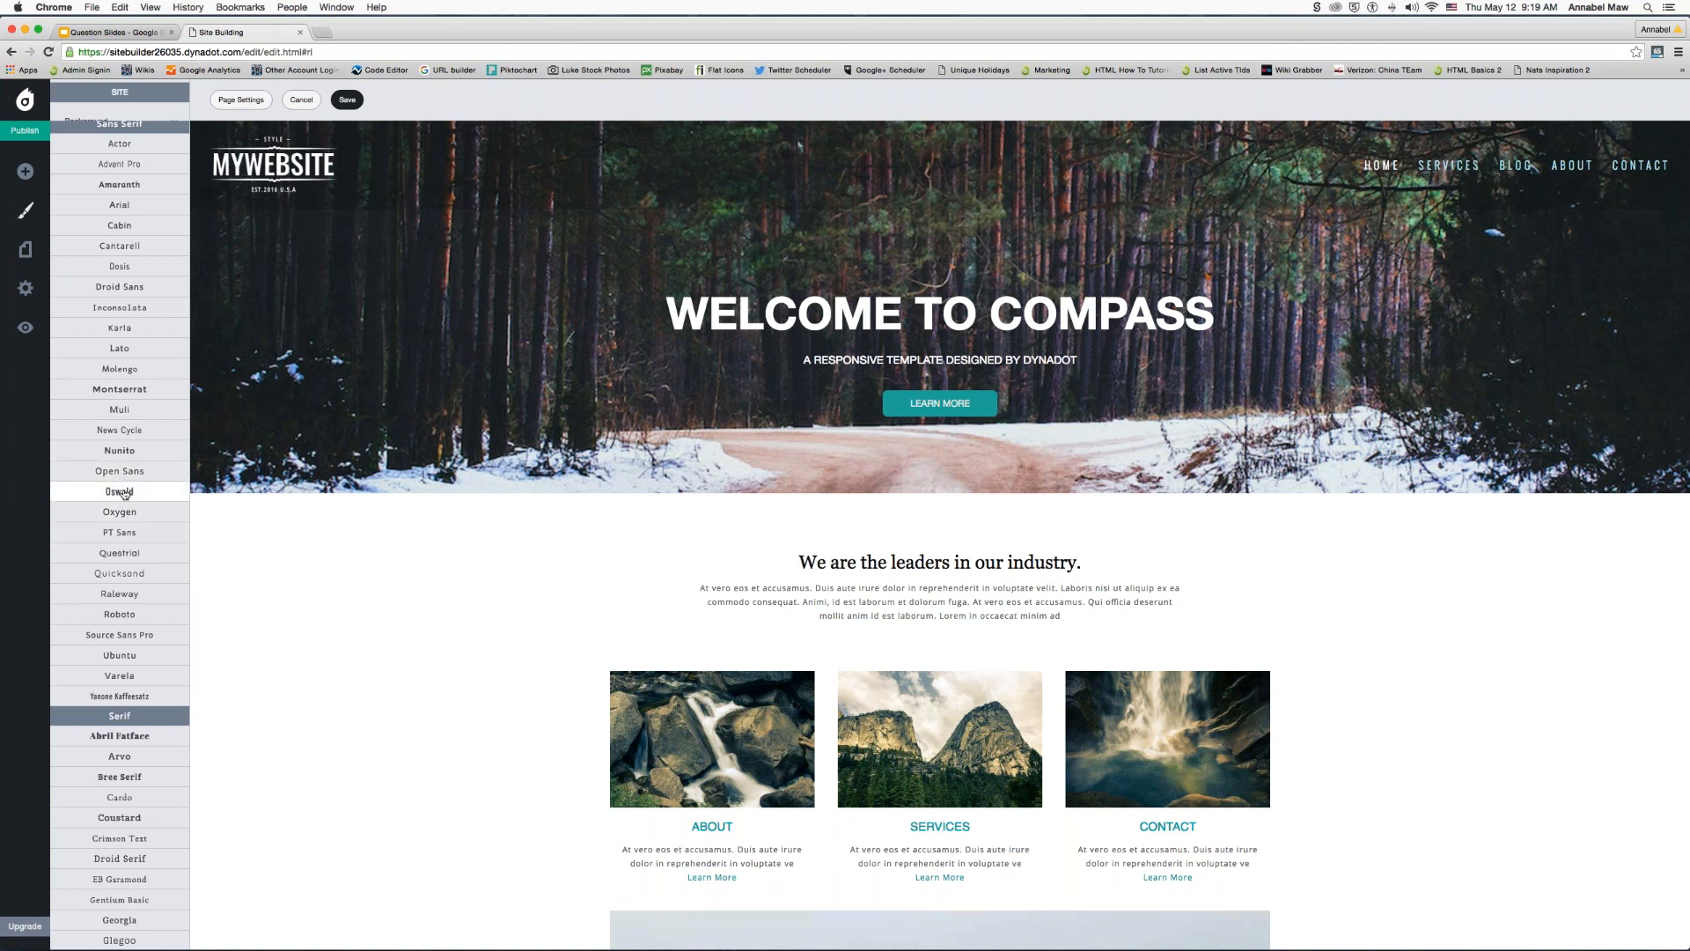
left_click(125, 493)
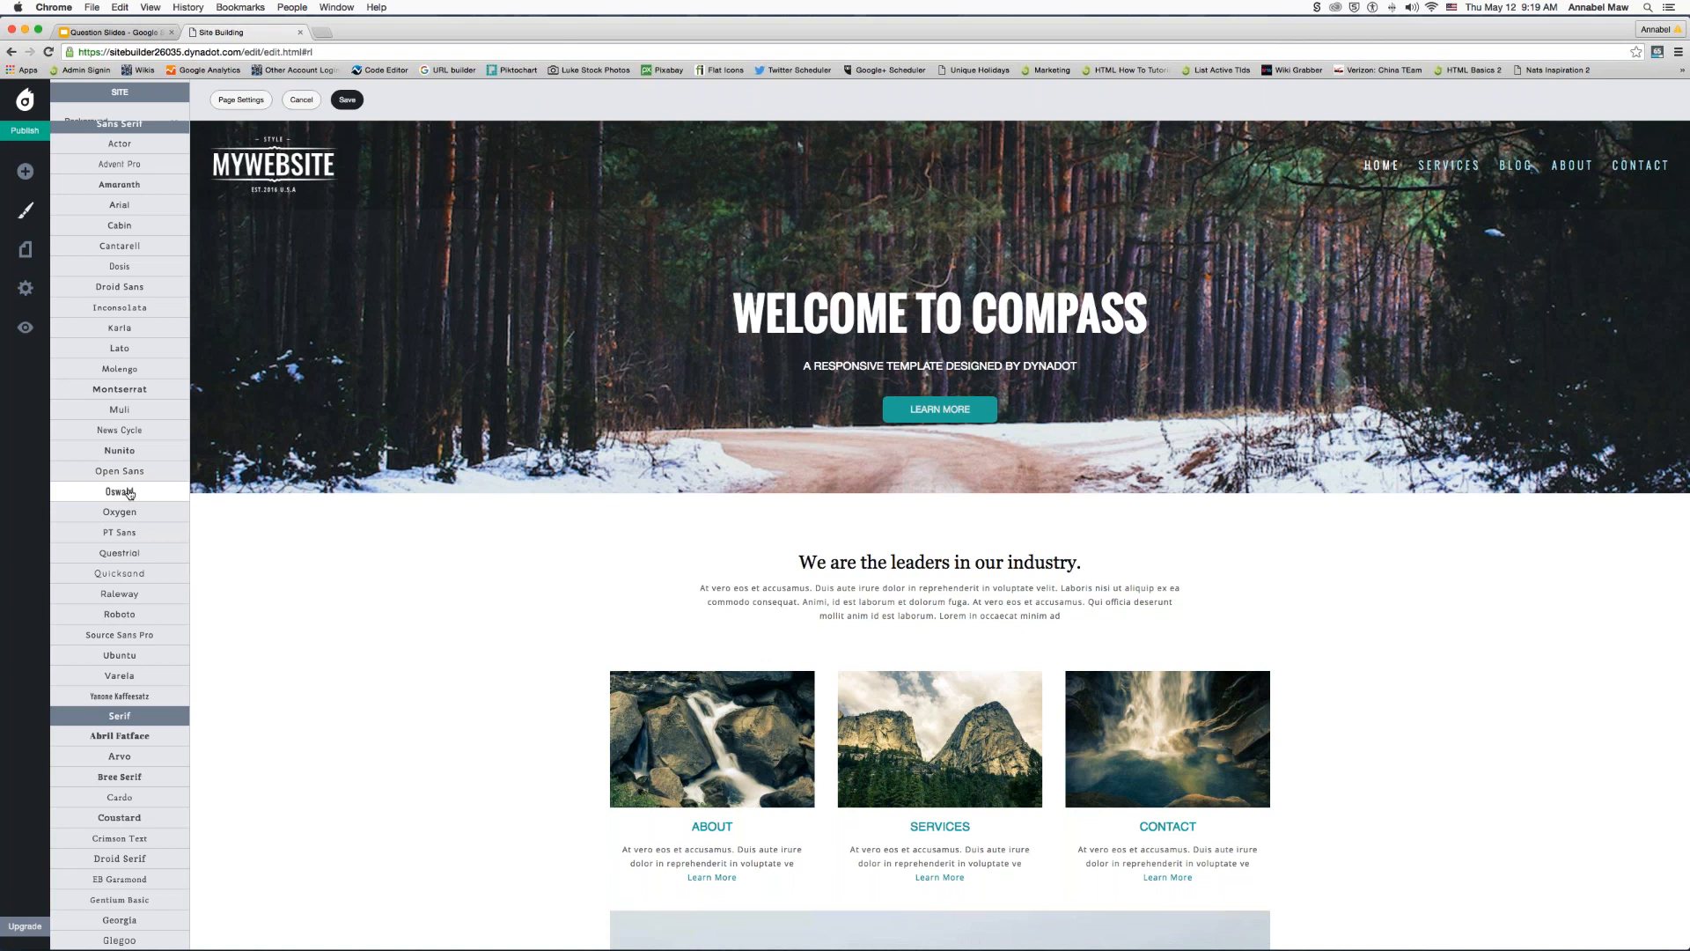
left_click(246, 523)
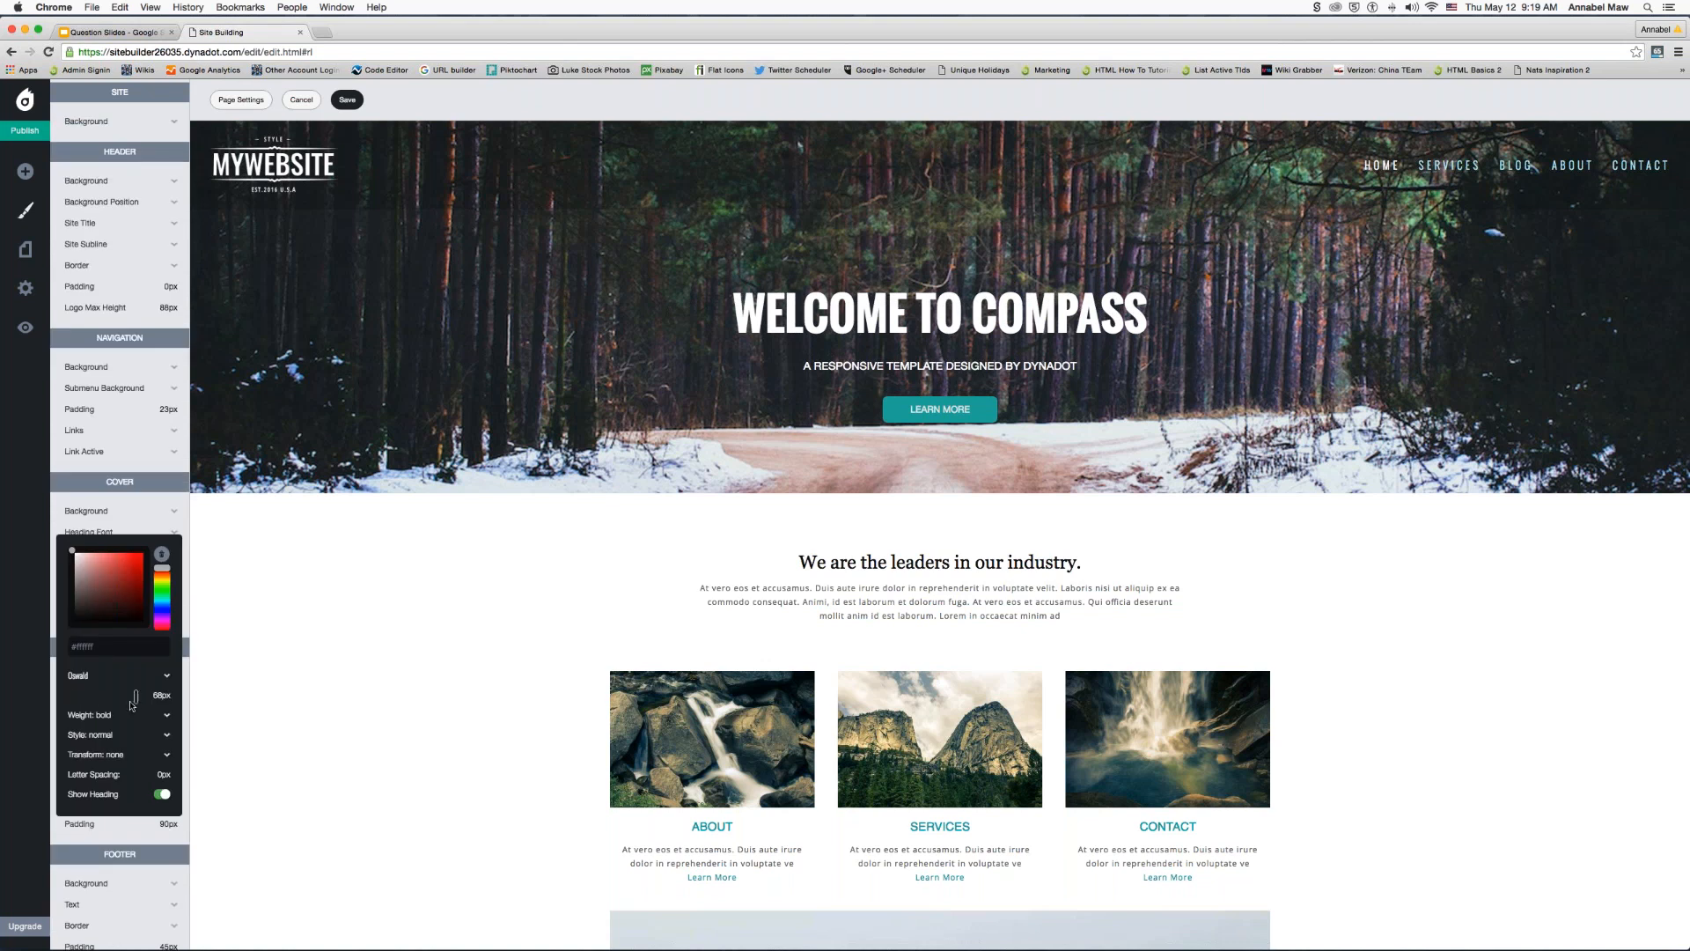
- Set the cover heading's size to 72px and its weight to light
left_click_drag(136, 696, 140, 697)
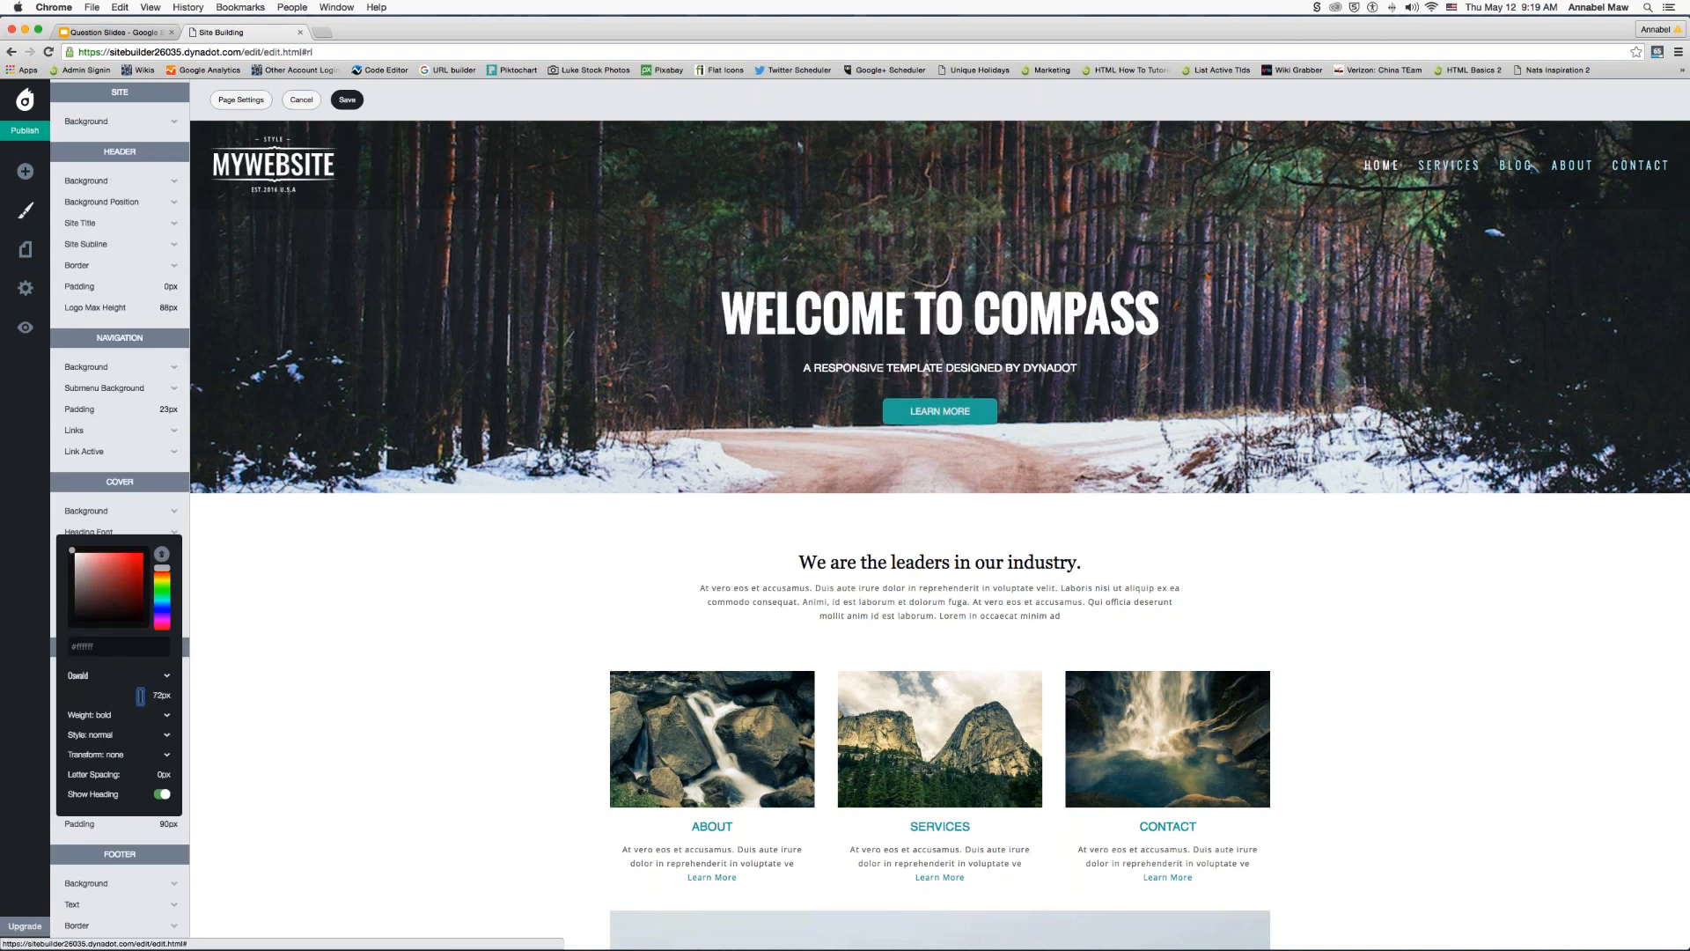
left_click(92, 715)
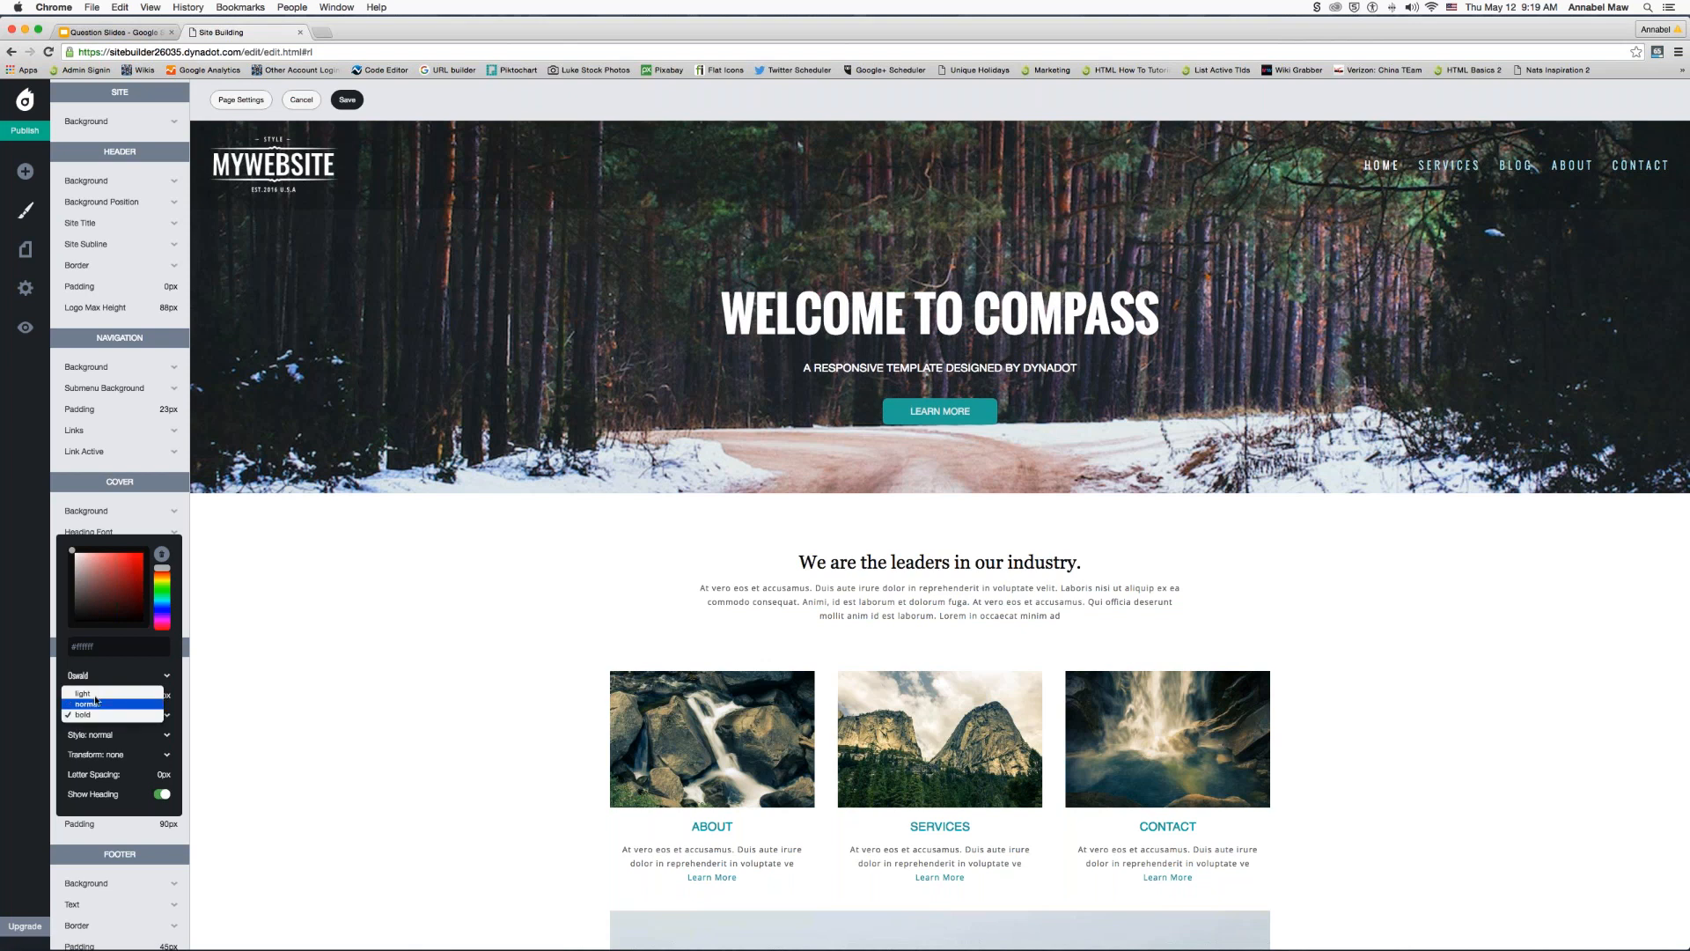
left_click(83, 694)
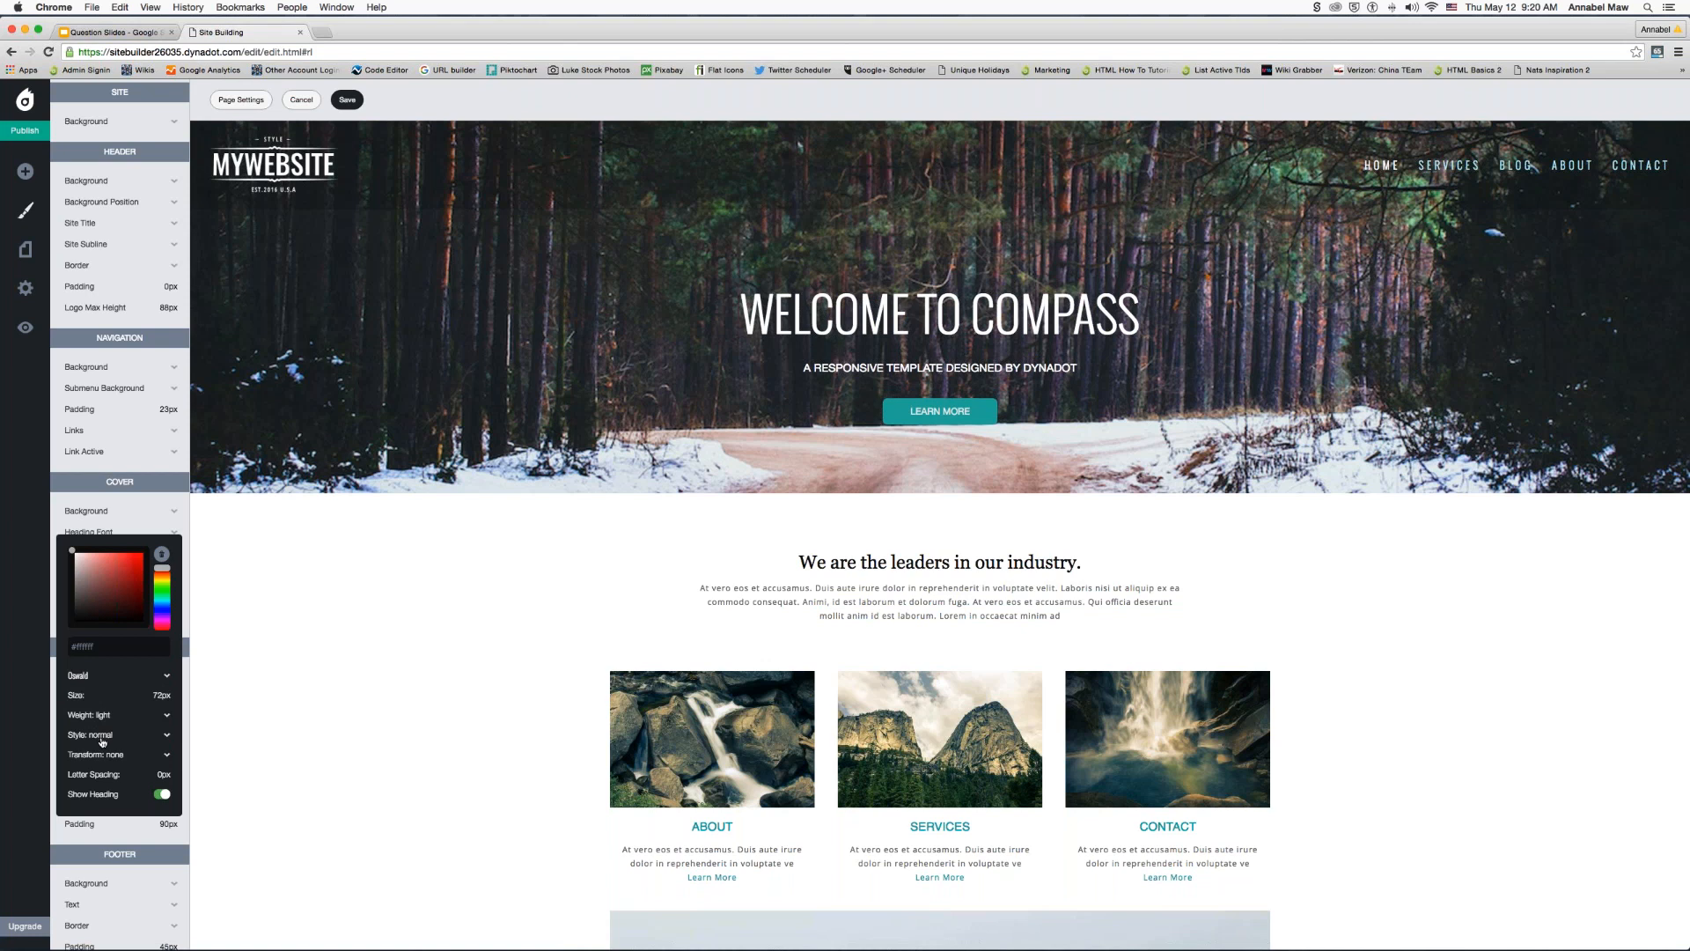
- Set the cover heading's letter spacing to 15px and close its font settings
mouse_move(84, 777)
left_click_drag(86, 777, 126, 776)
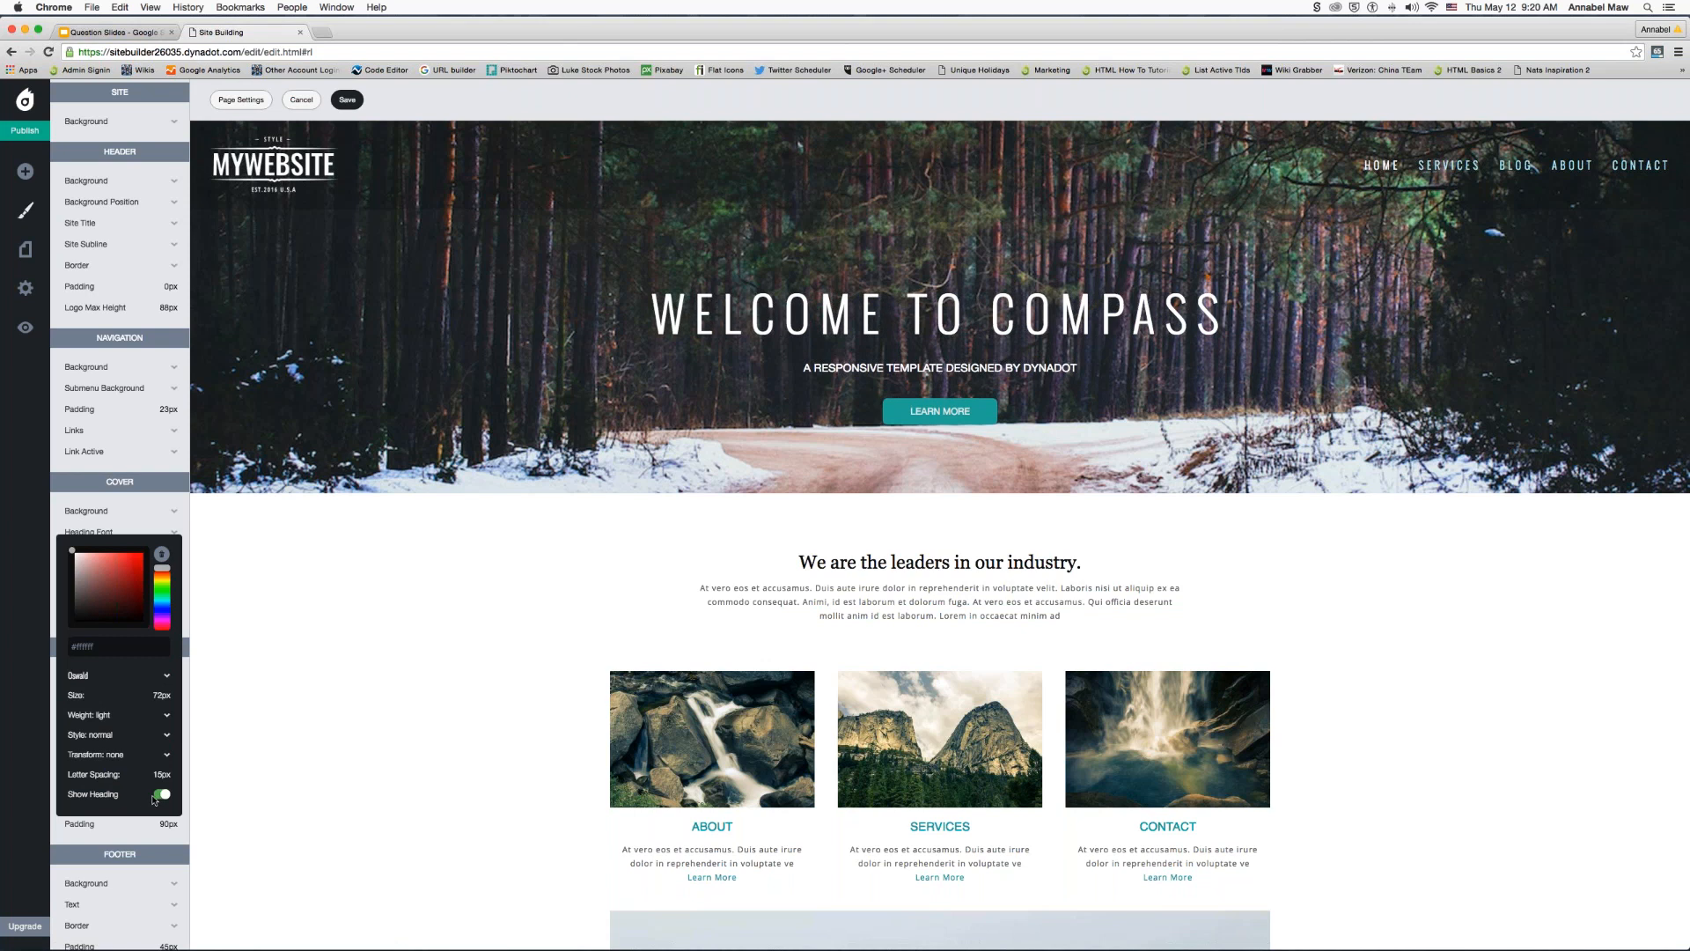
left_click(229, 580)
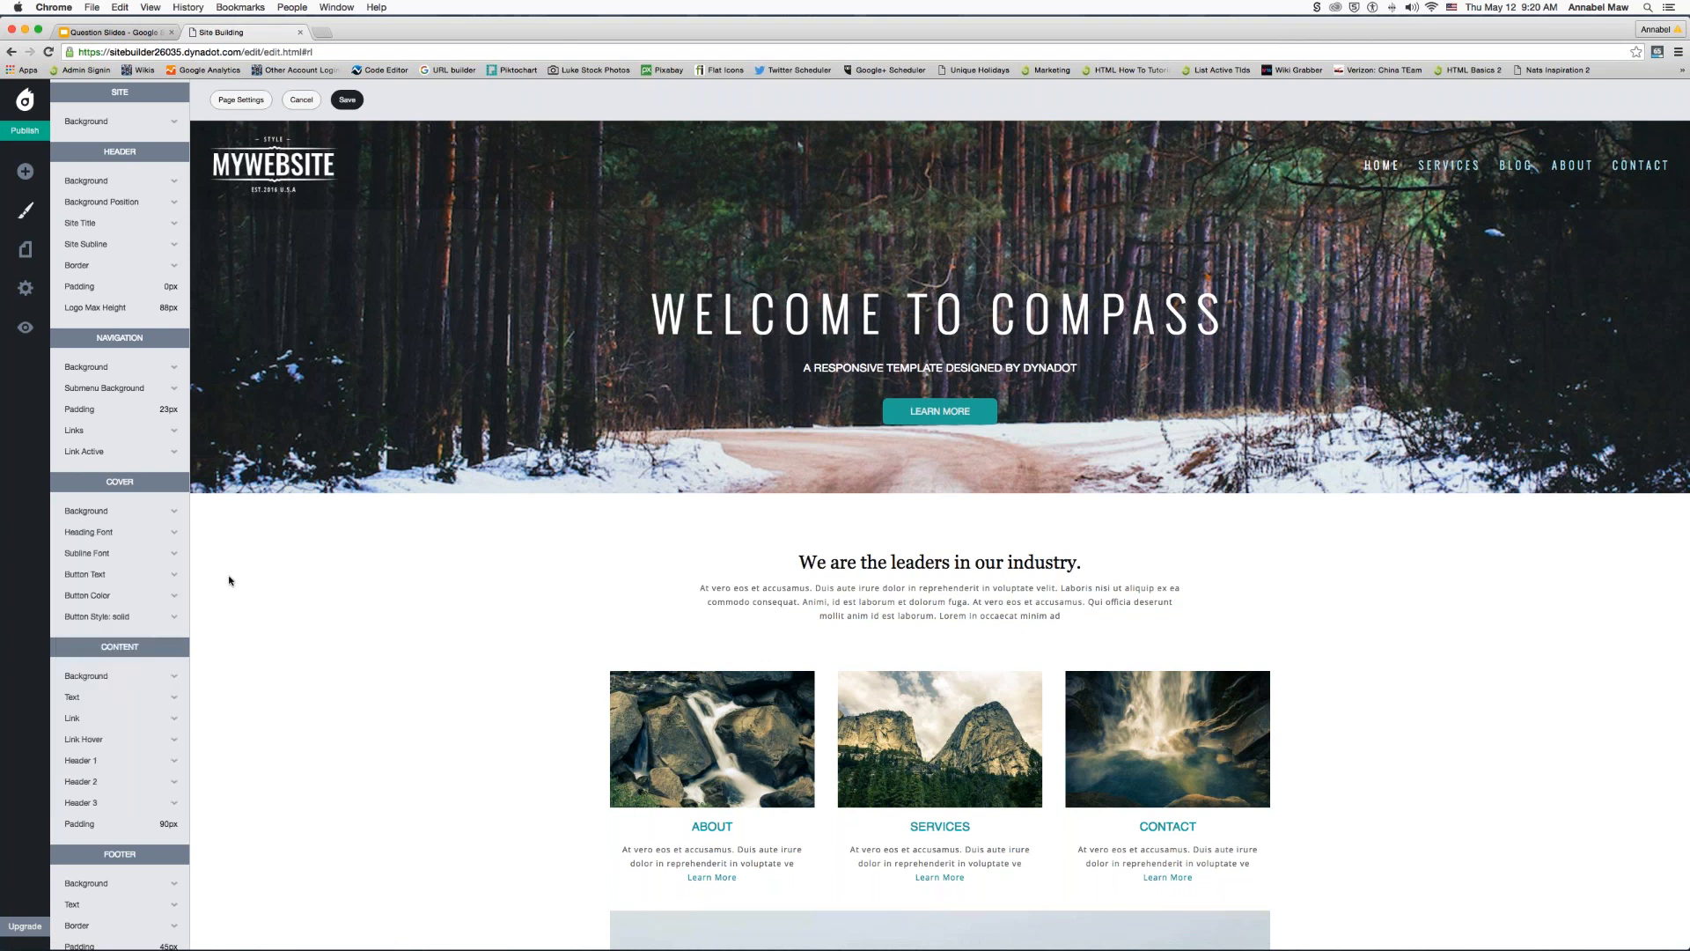
- Change the cover subline's font to Oswald and set its weight to light
left_click(87, 554)
left_click(95, 694)
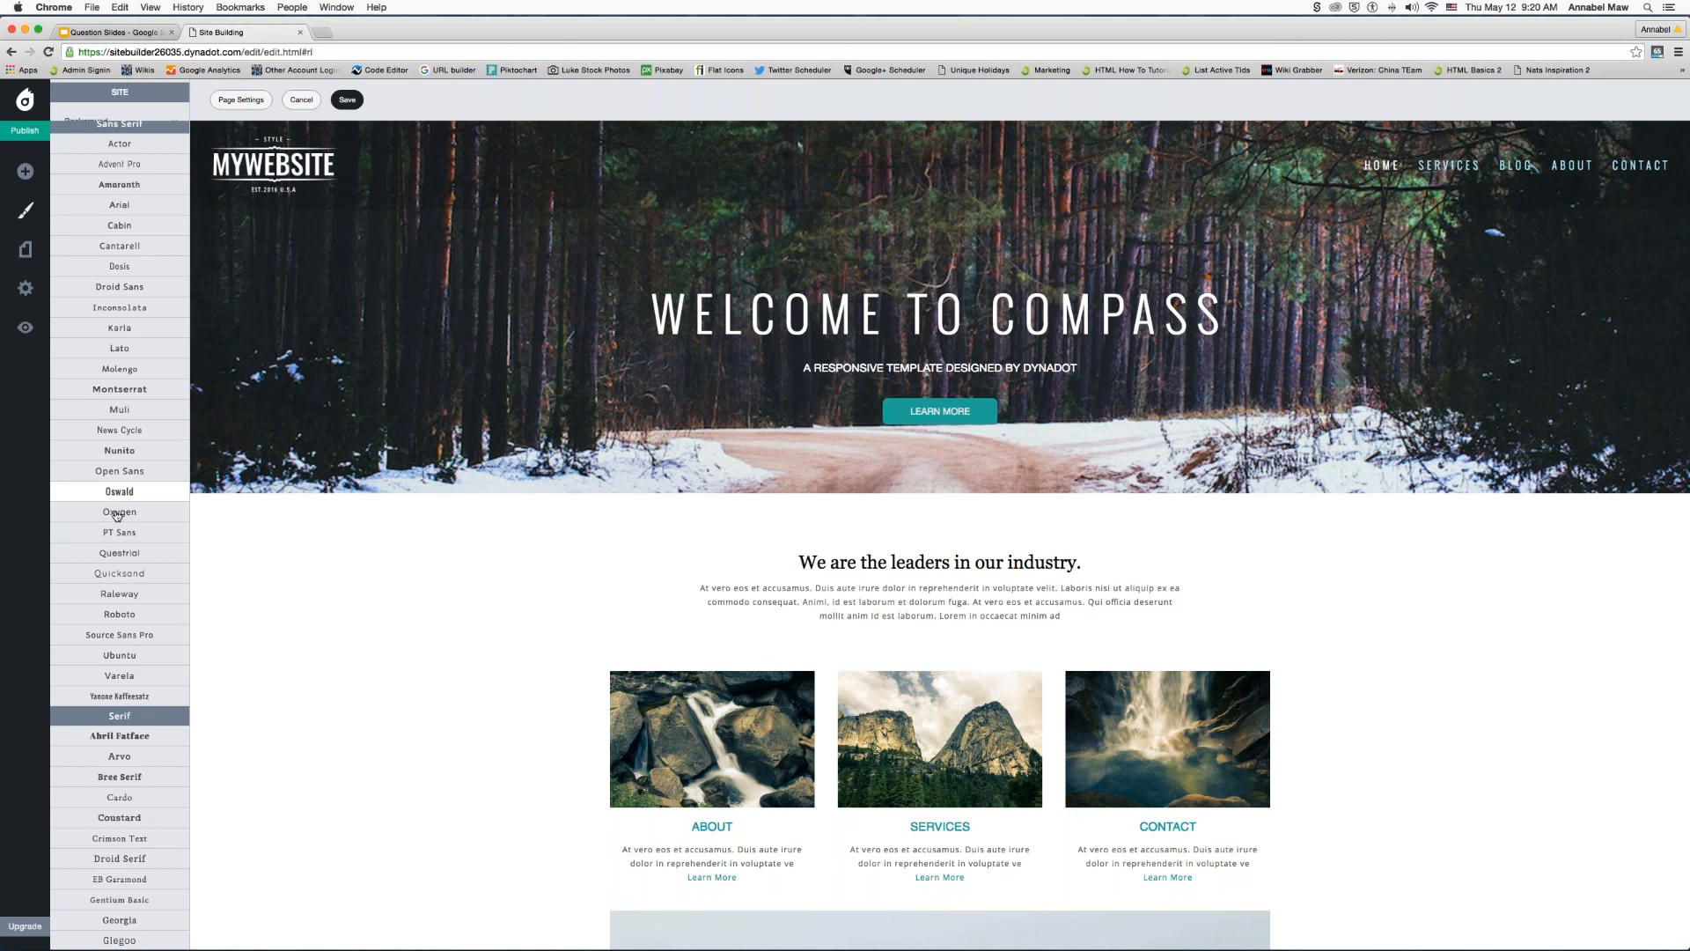
left_click(117, 499)
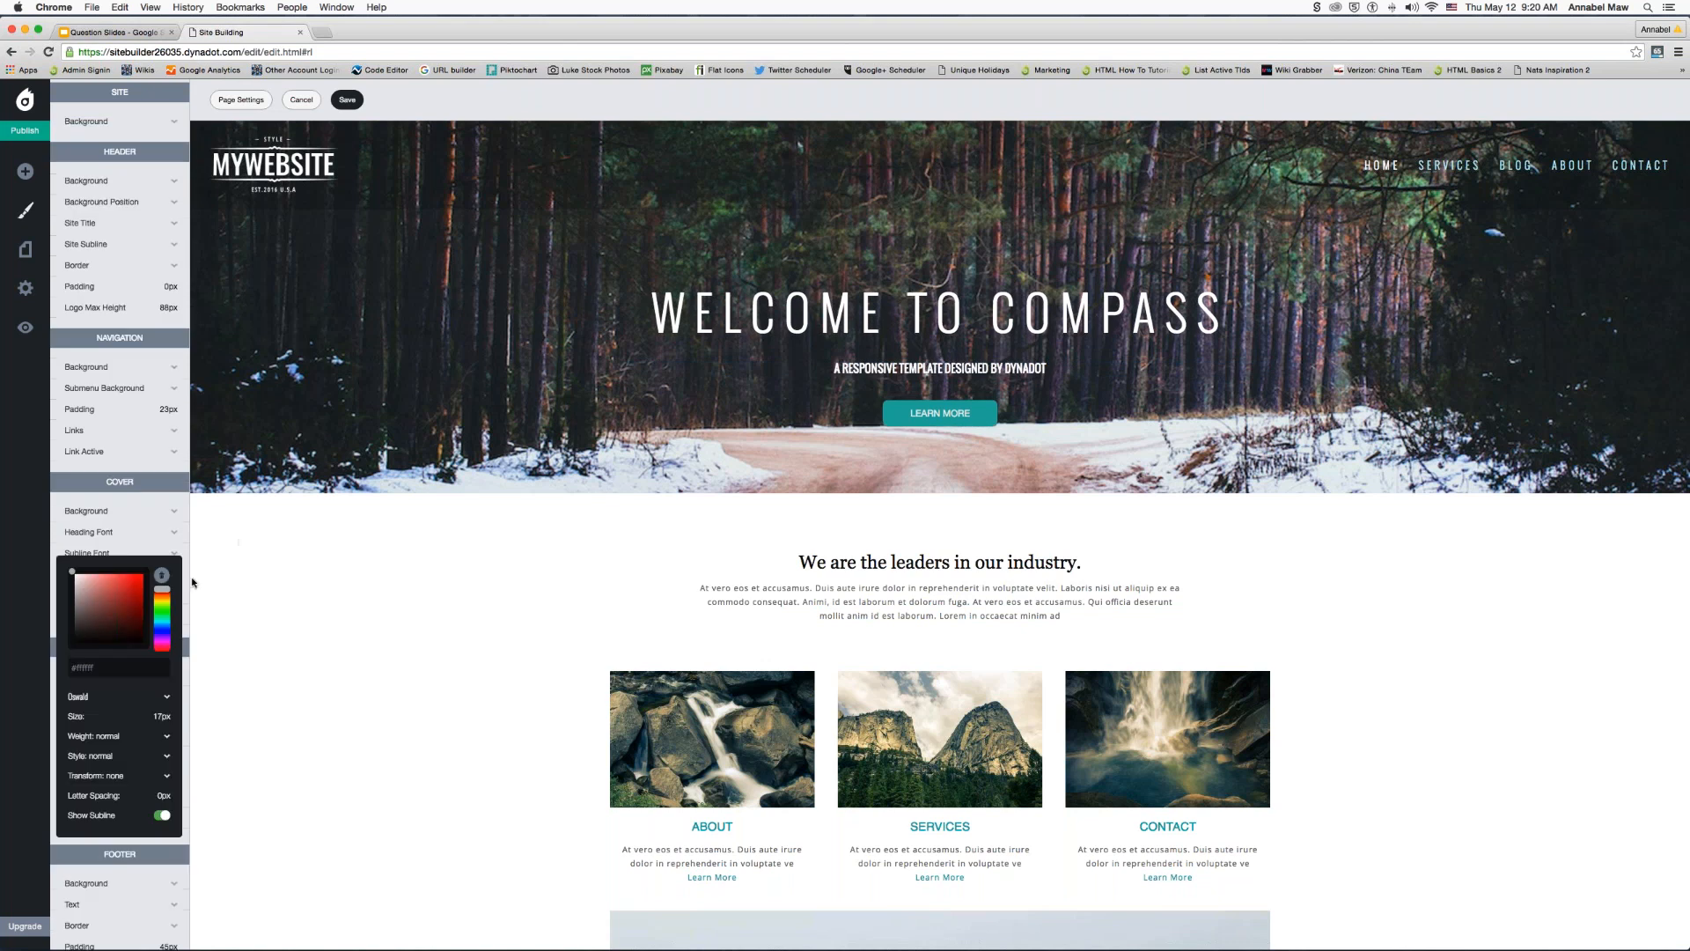
left_click(94, 744)
left_click(97, 726)
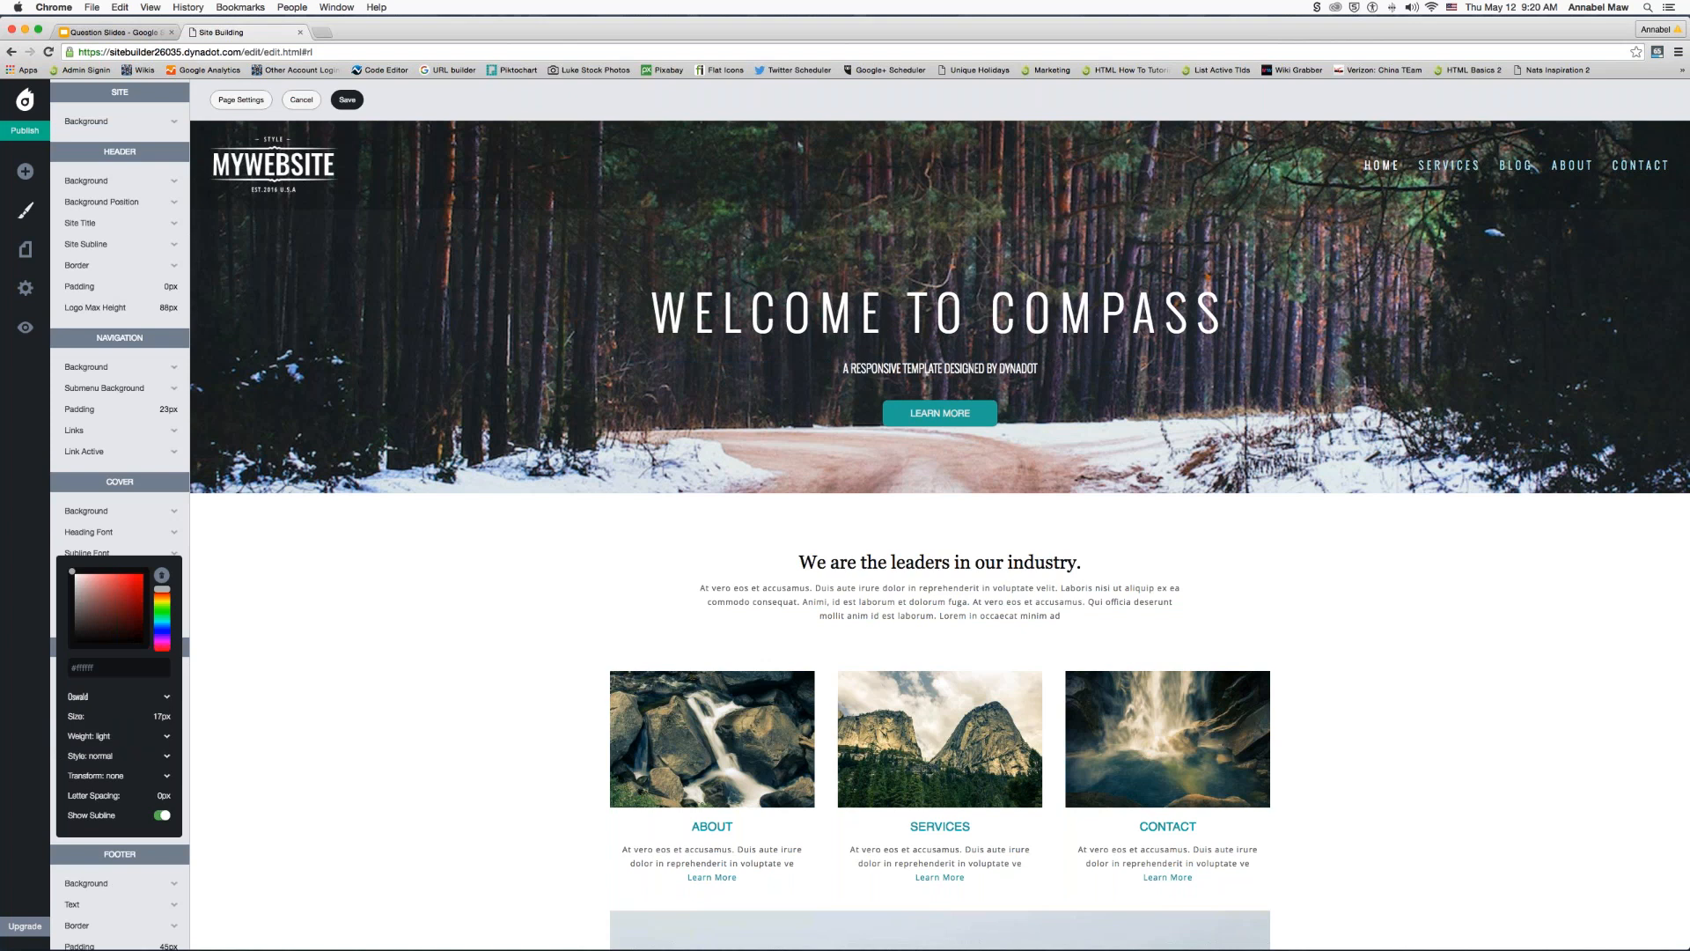
- Hide the cover subline and show it again, set its letter spacing to 2px, and close its settings
left_click(161, 817)
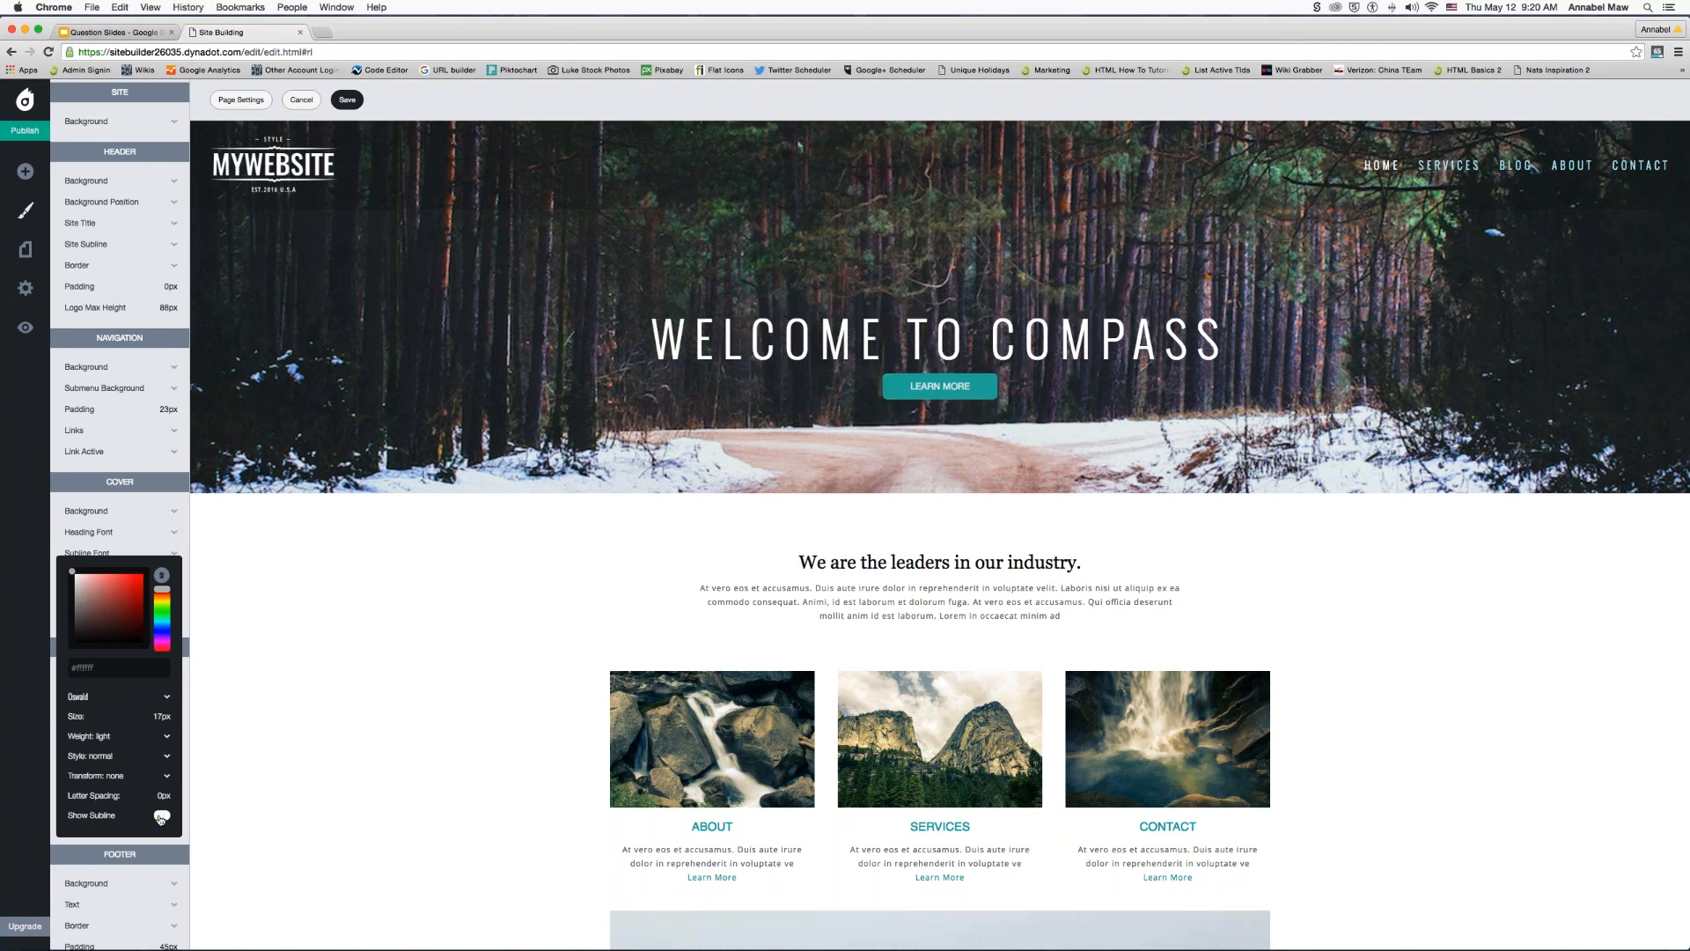
left_click(160, 817)
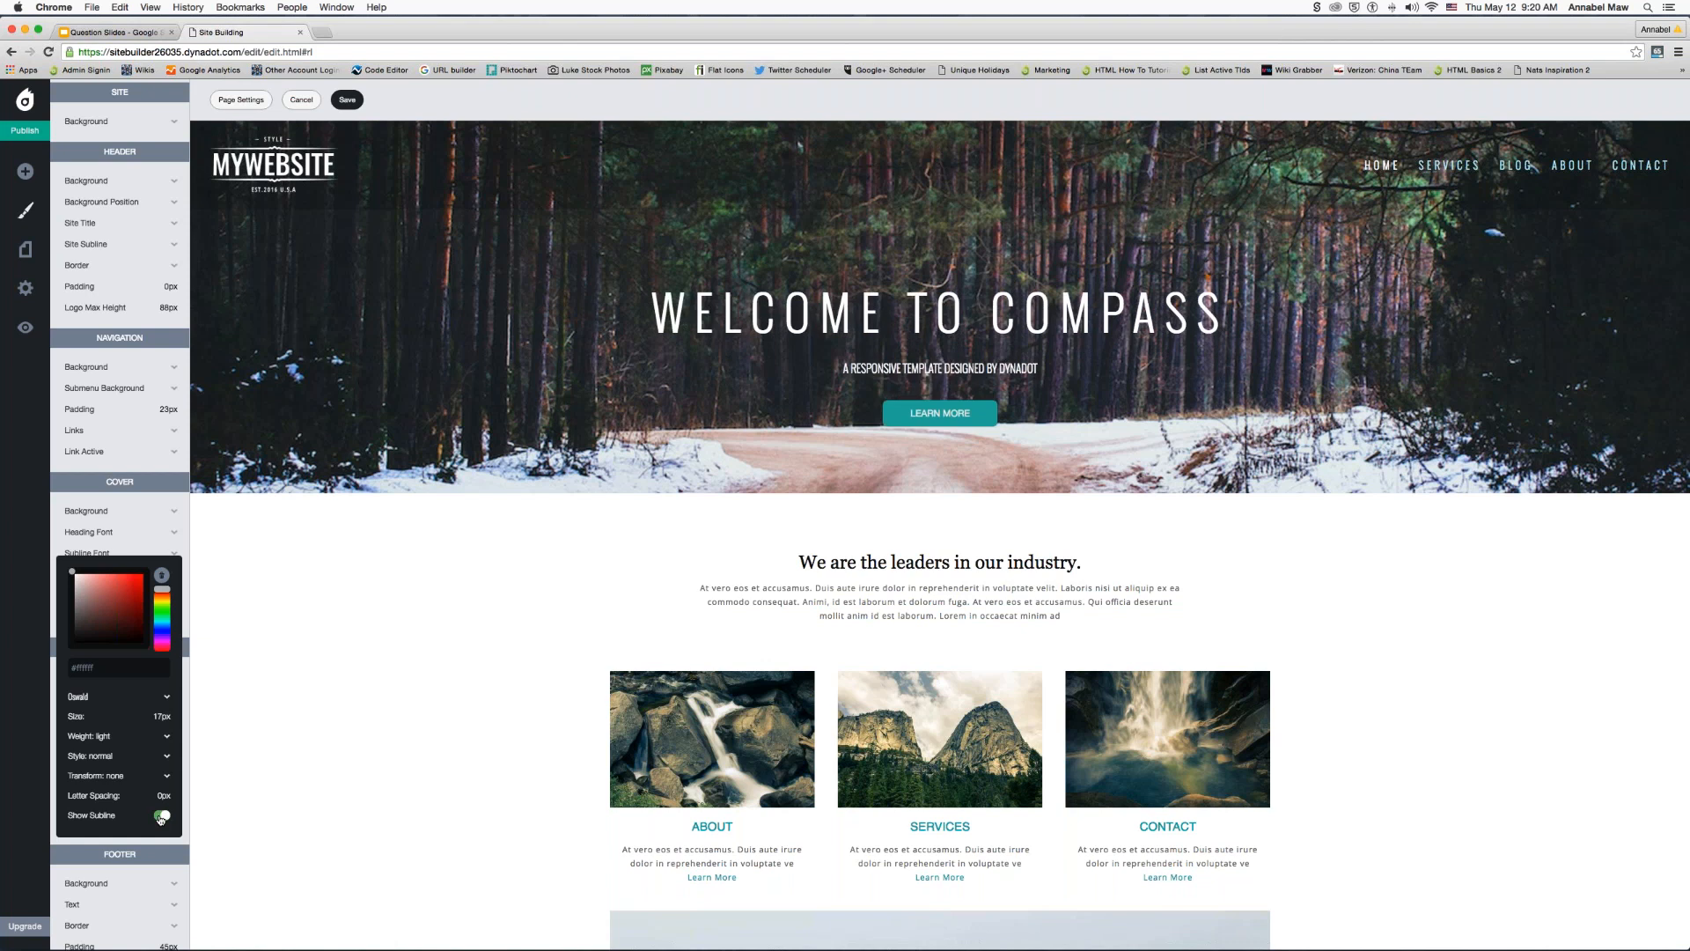
mouse_move(85, 798)
left_click_drag(86, 798, 90, 798)
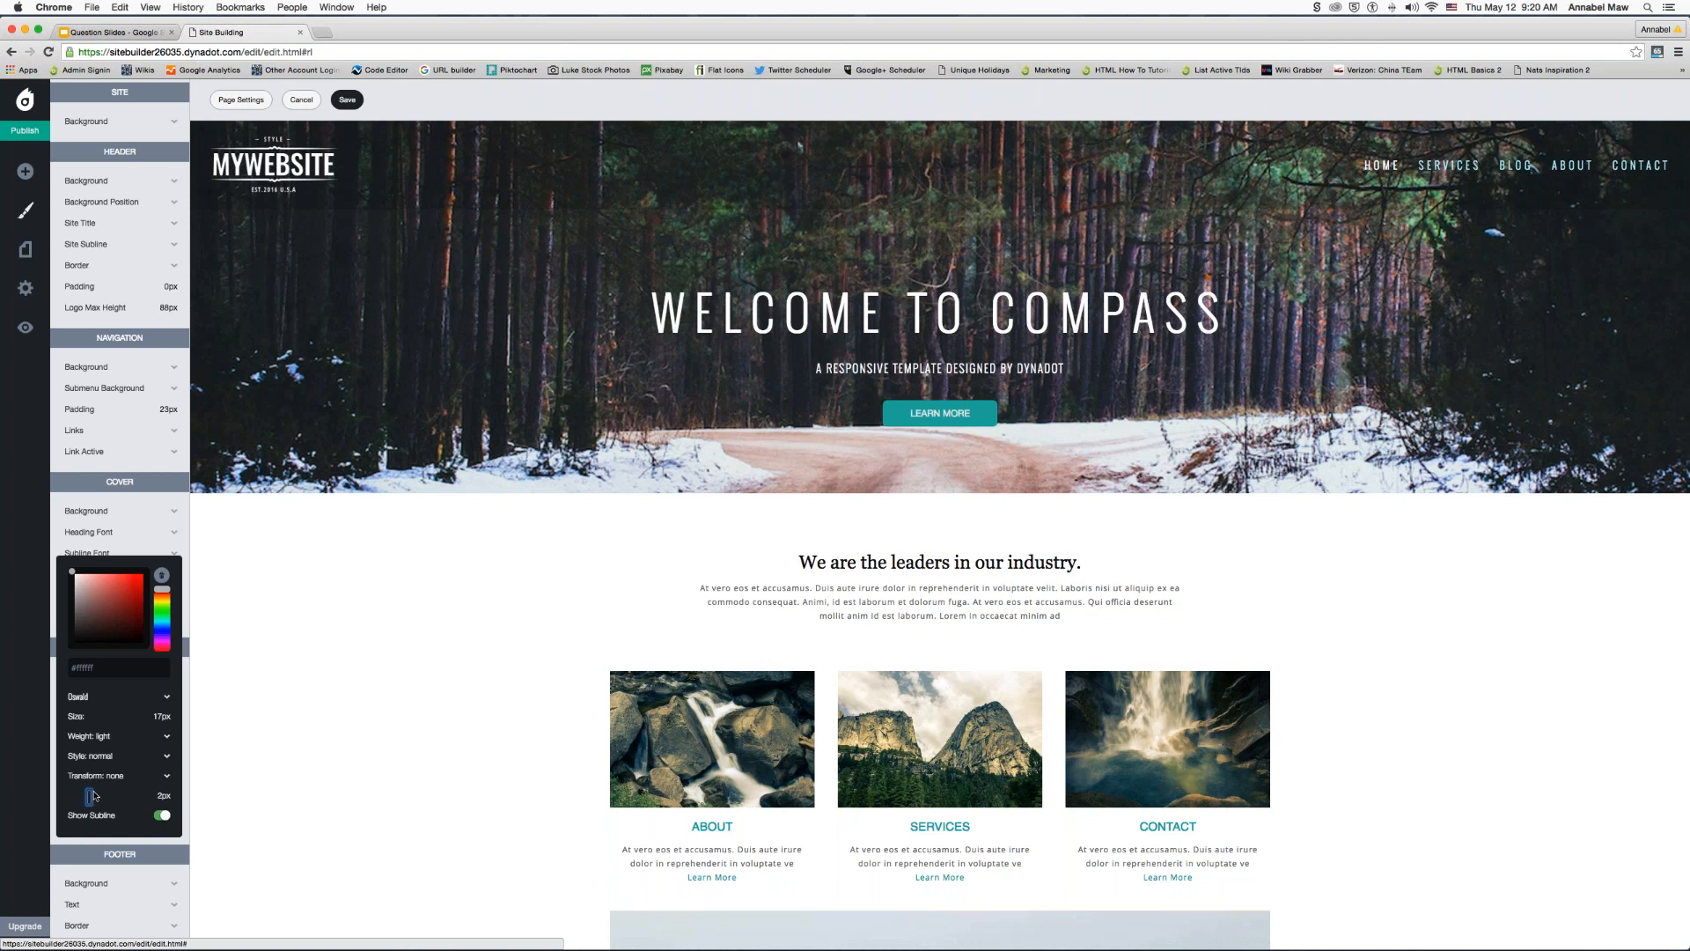
left_click(248, 592)
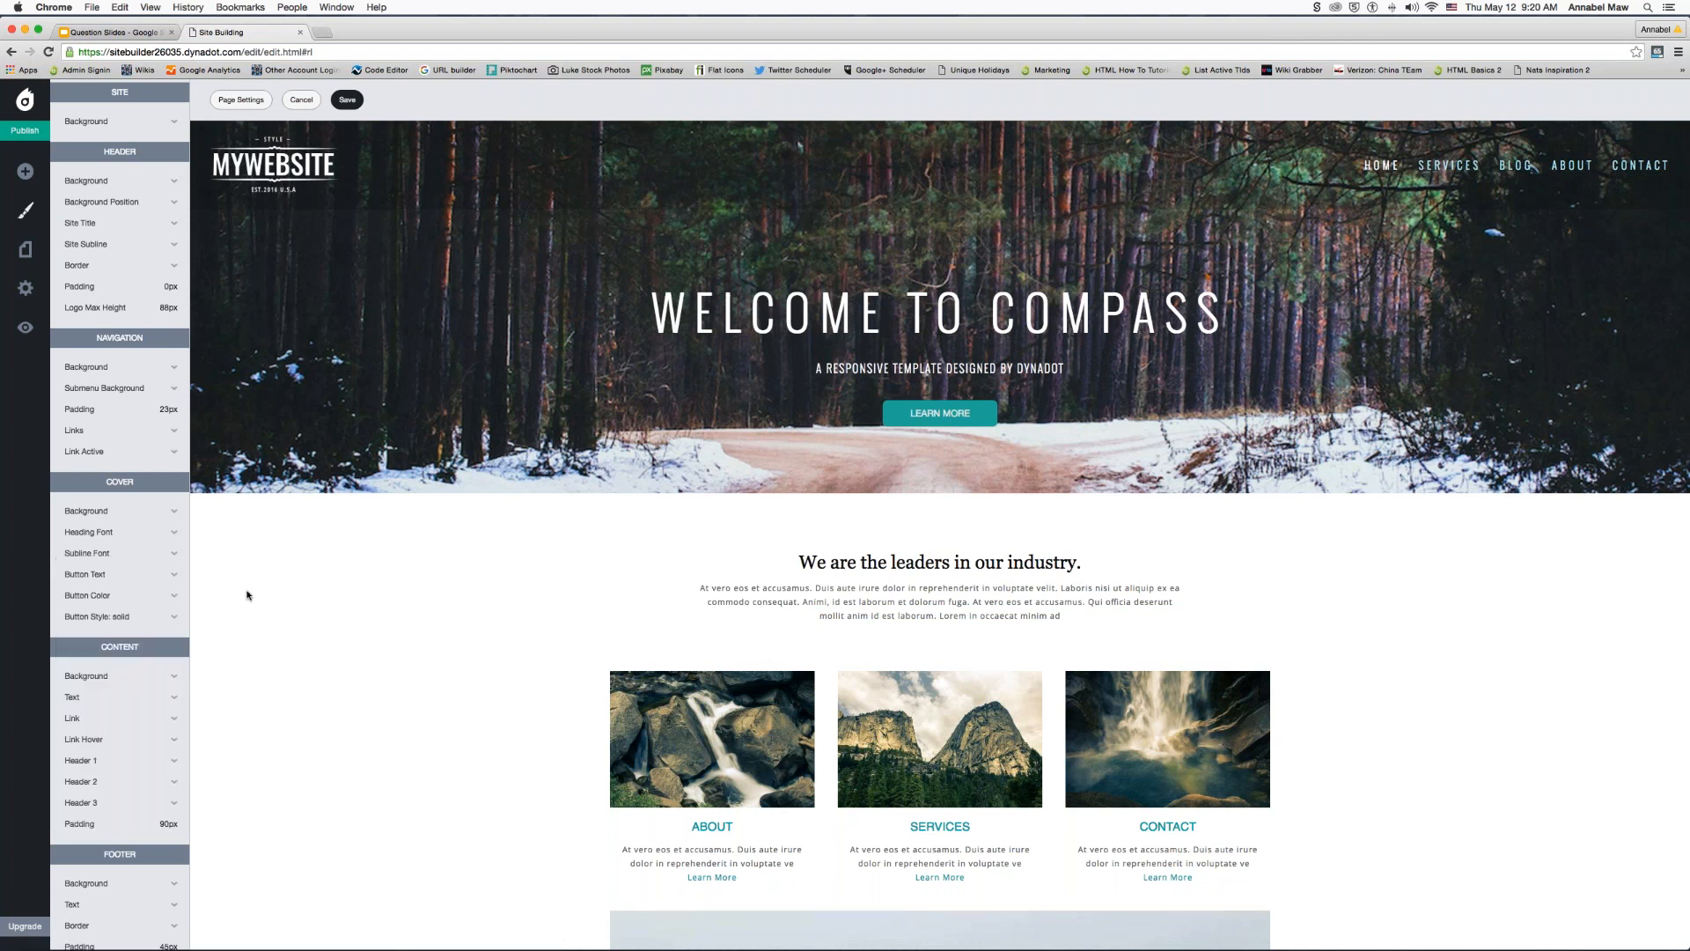
- Change the cover button text's font to Open Sans, keep its weight normal, and close its settings
left_click(99, 576)
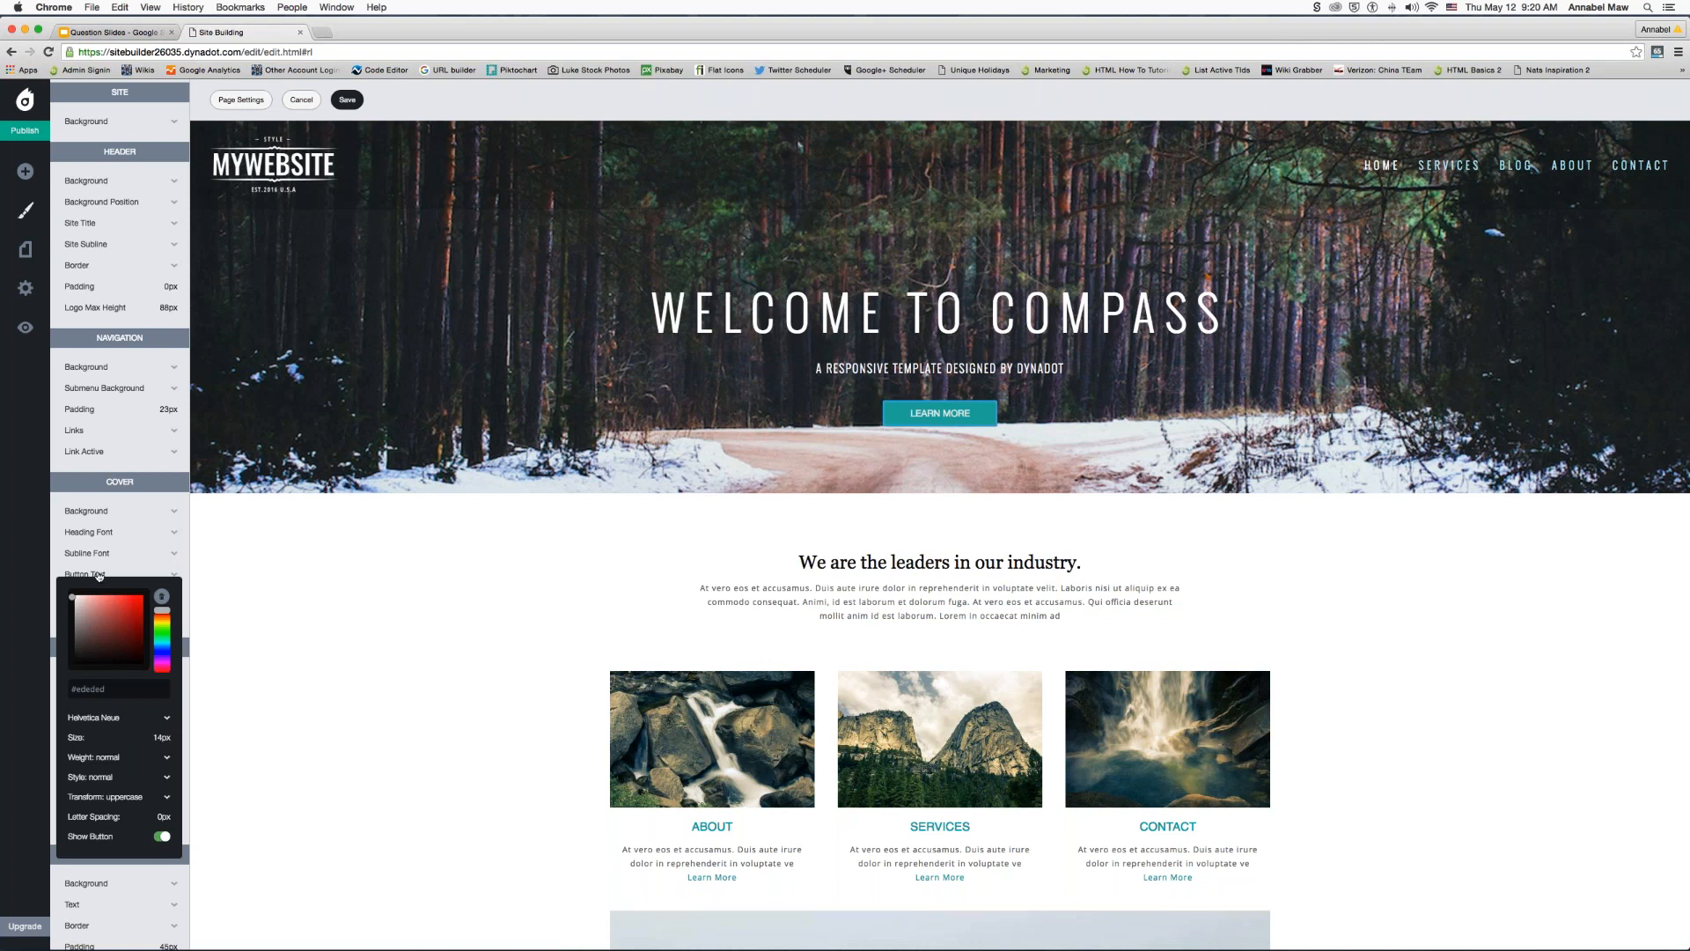
left_click(88, 717)
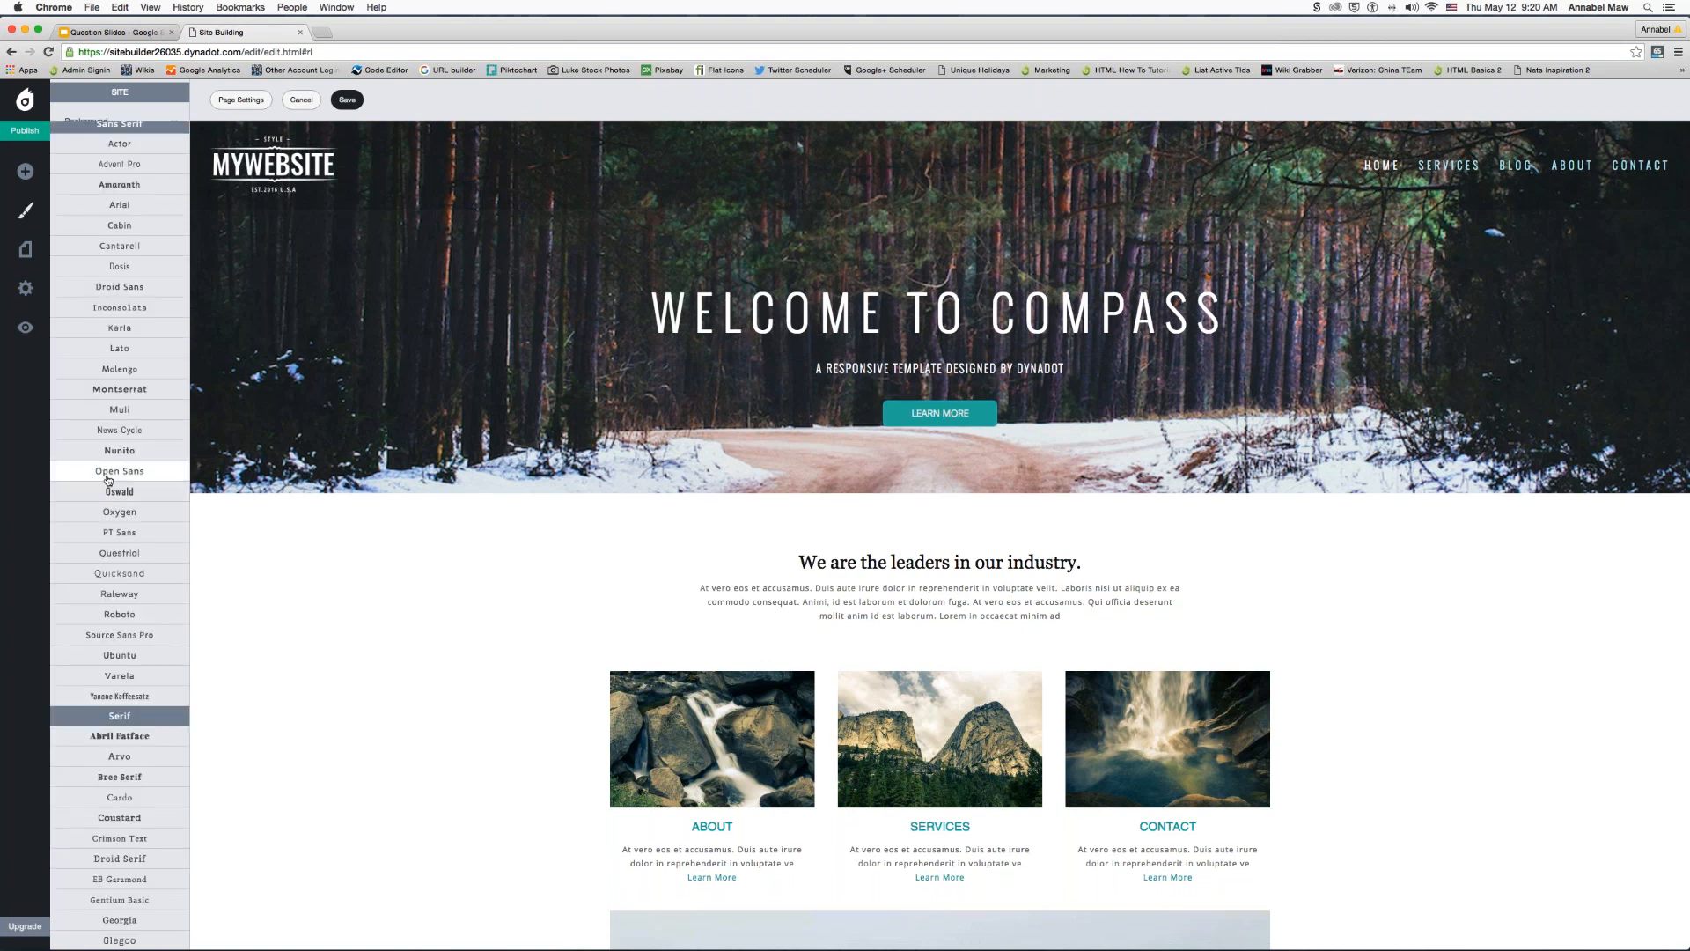
left_click(263, 540)
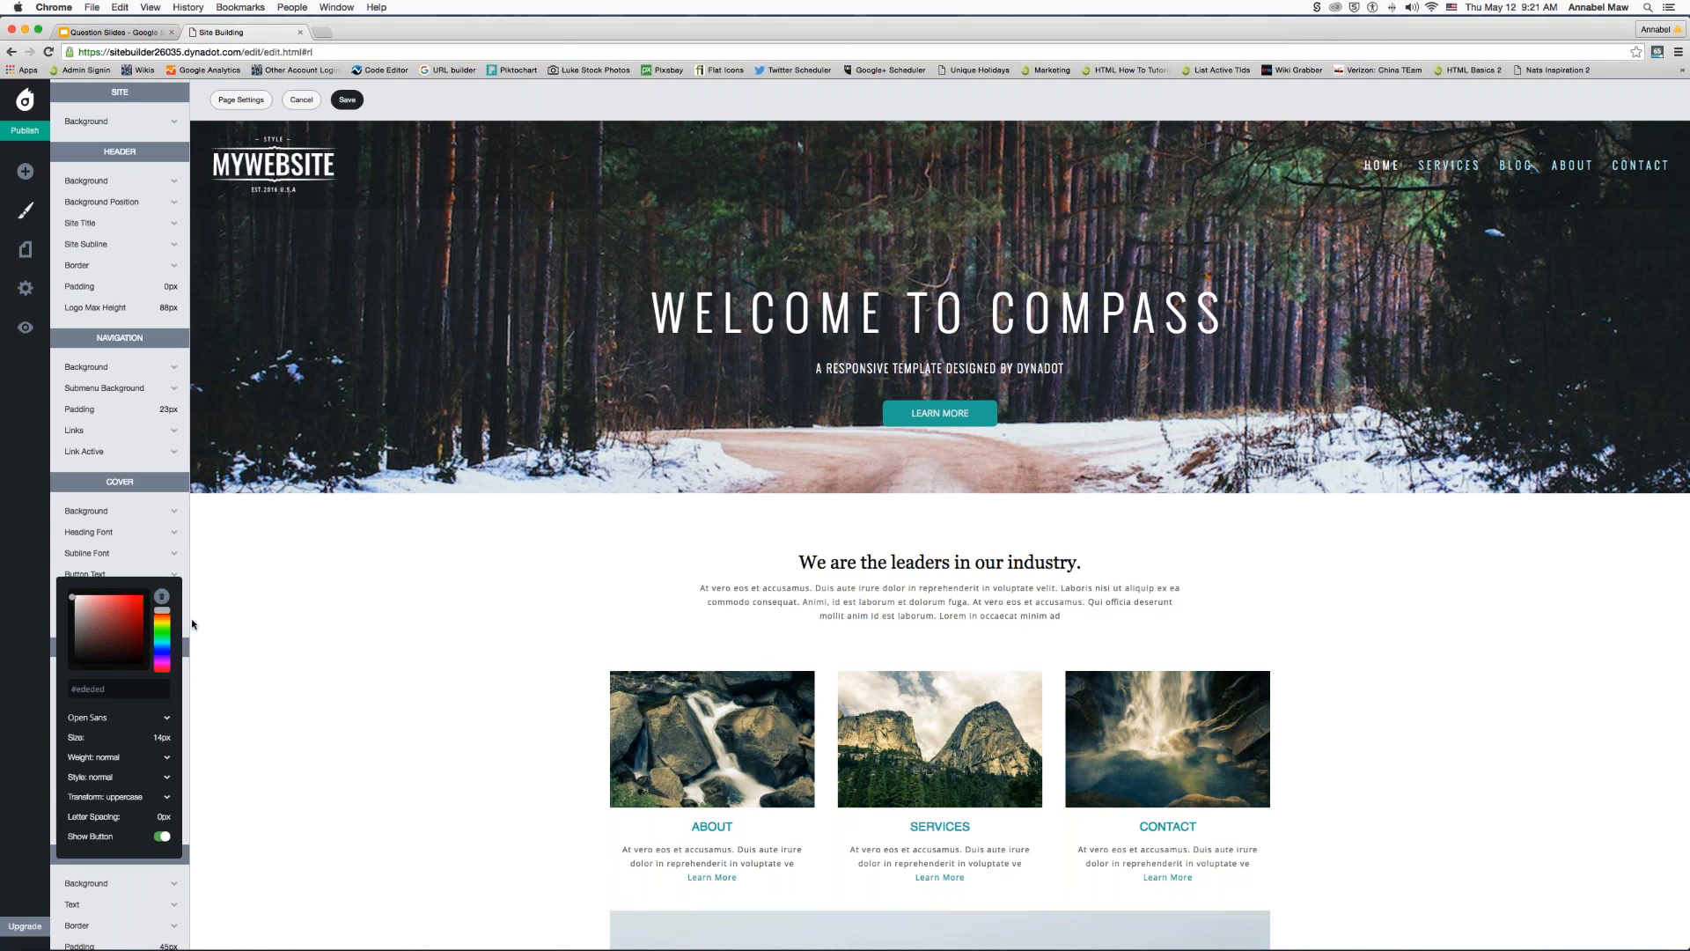
left_click(114, 757)
left_click(113, 757)
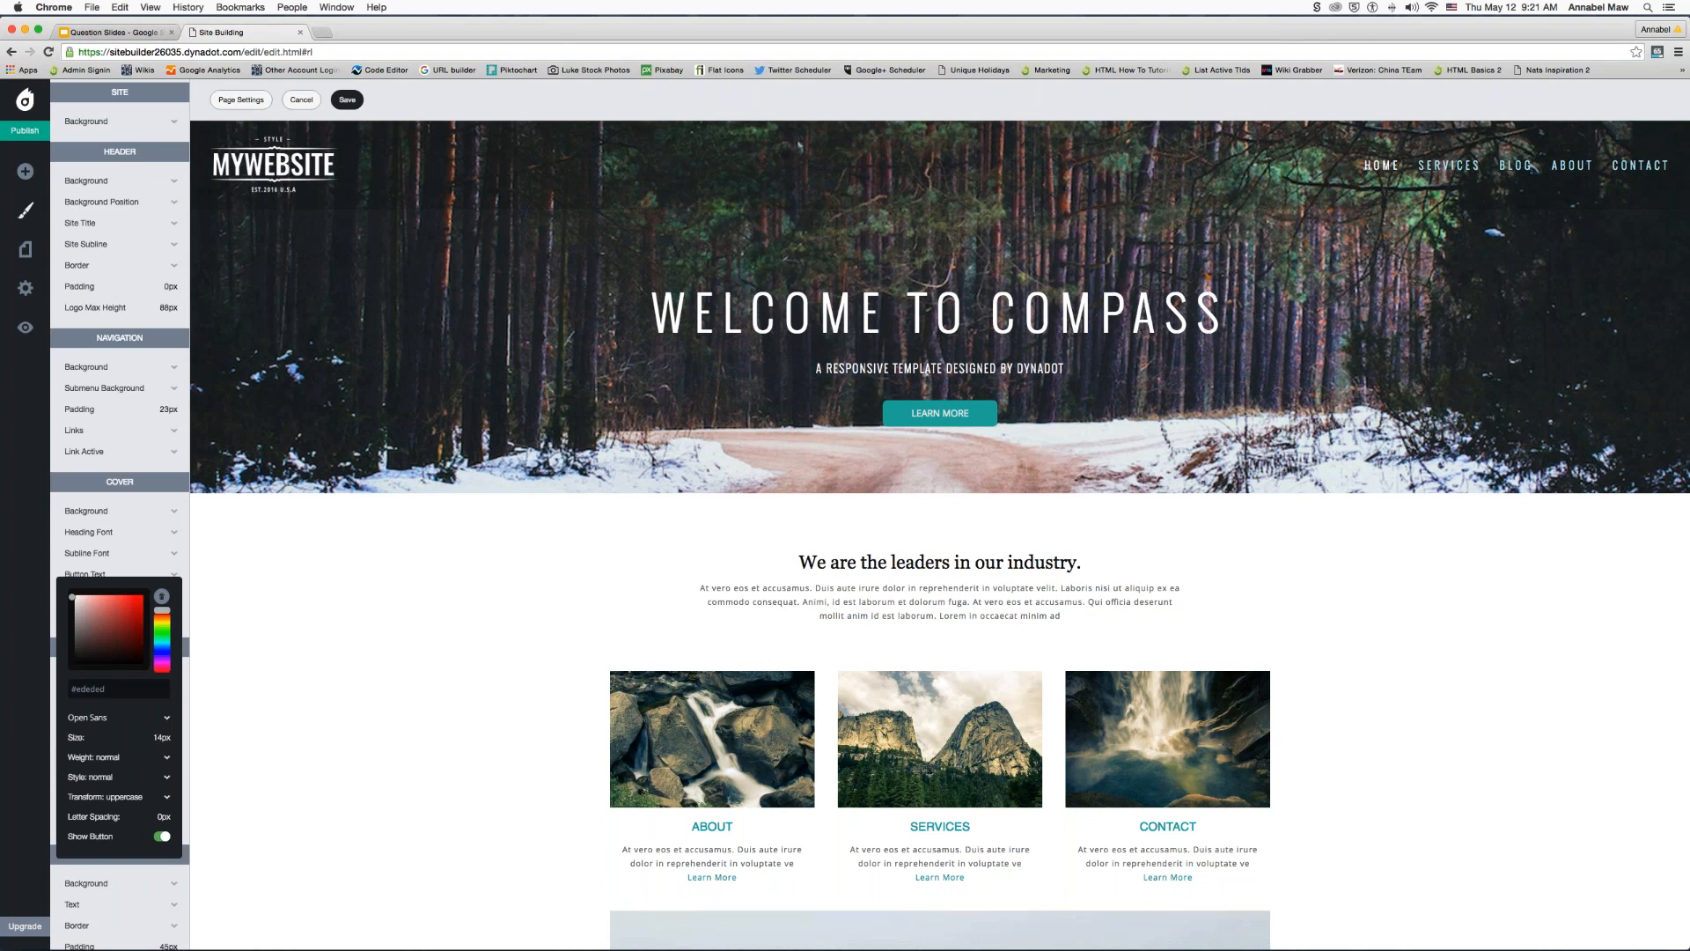
left_click(231, 563)
- Adjust the cover button's colour to a slightly richer teal and set the button style to outline
left_click(96, 596)
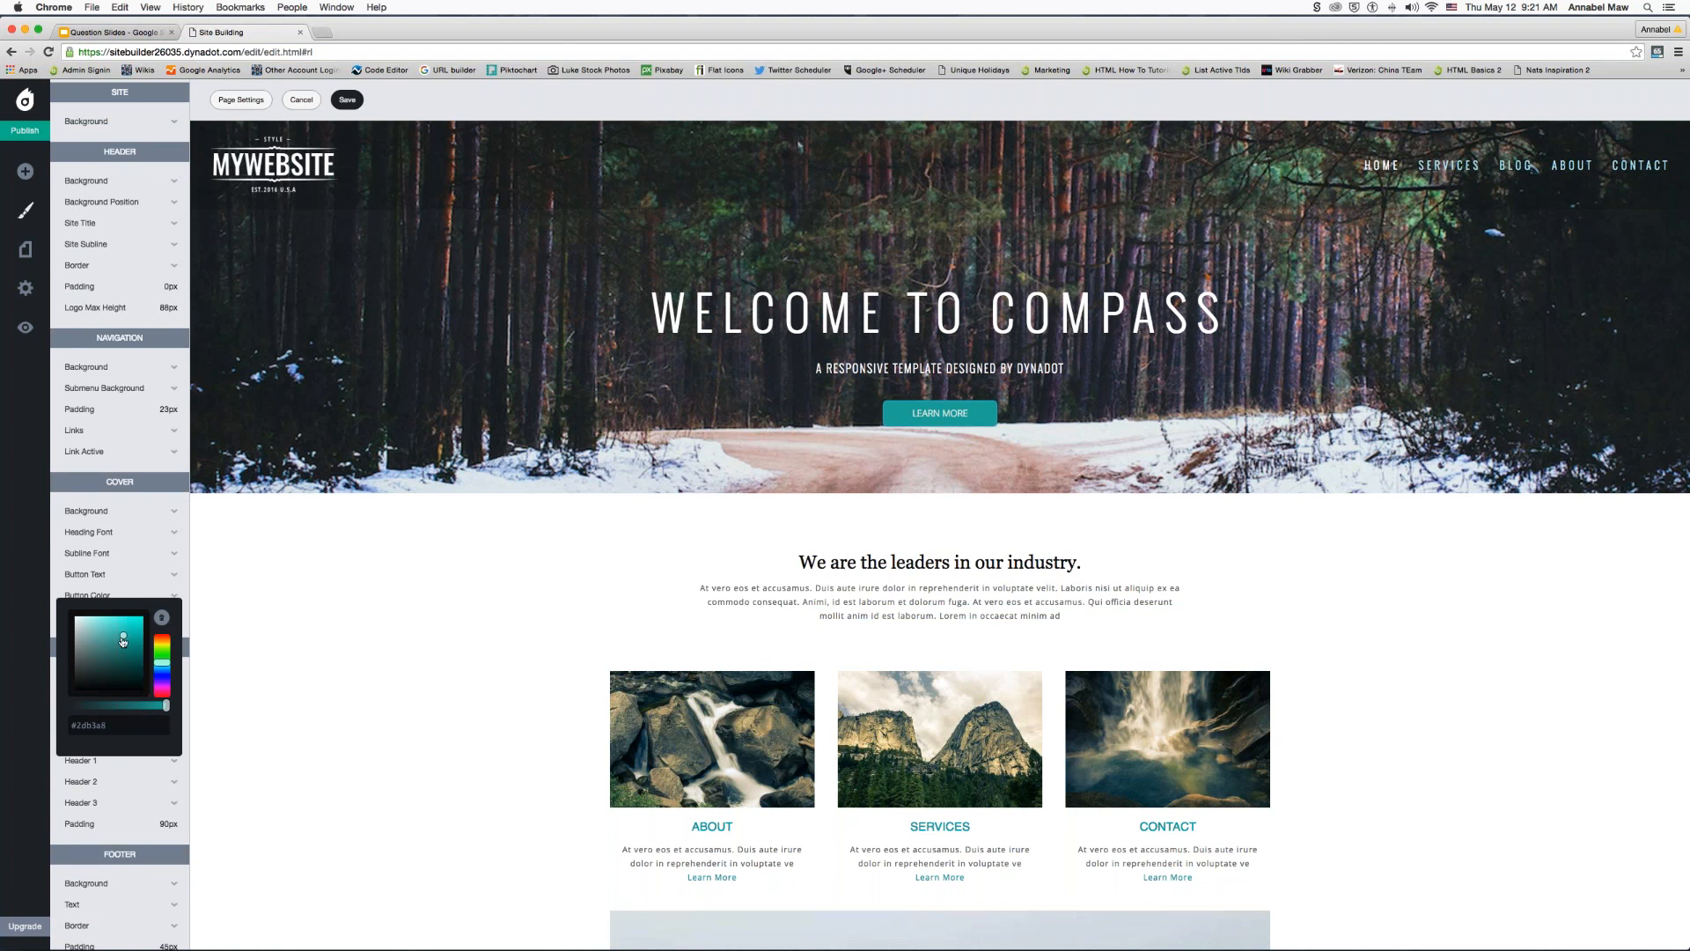
left_click_drag(118, 634, 125, 636)
left_click(239, 598)
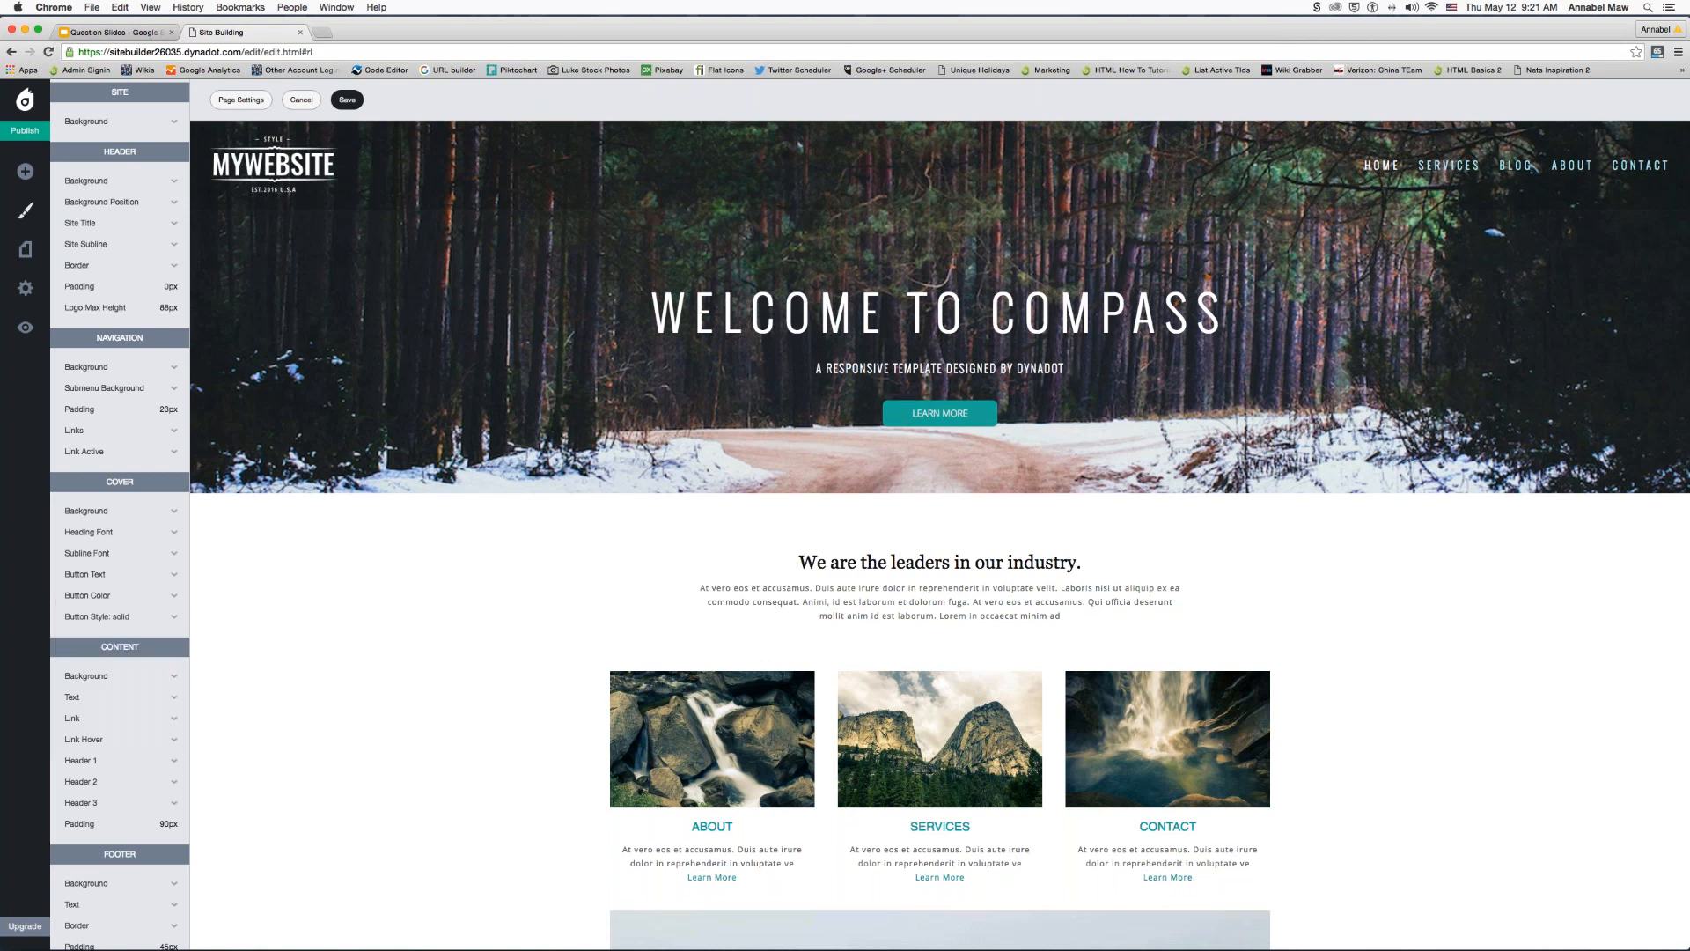
left_click(116, 618)
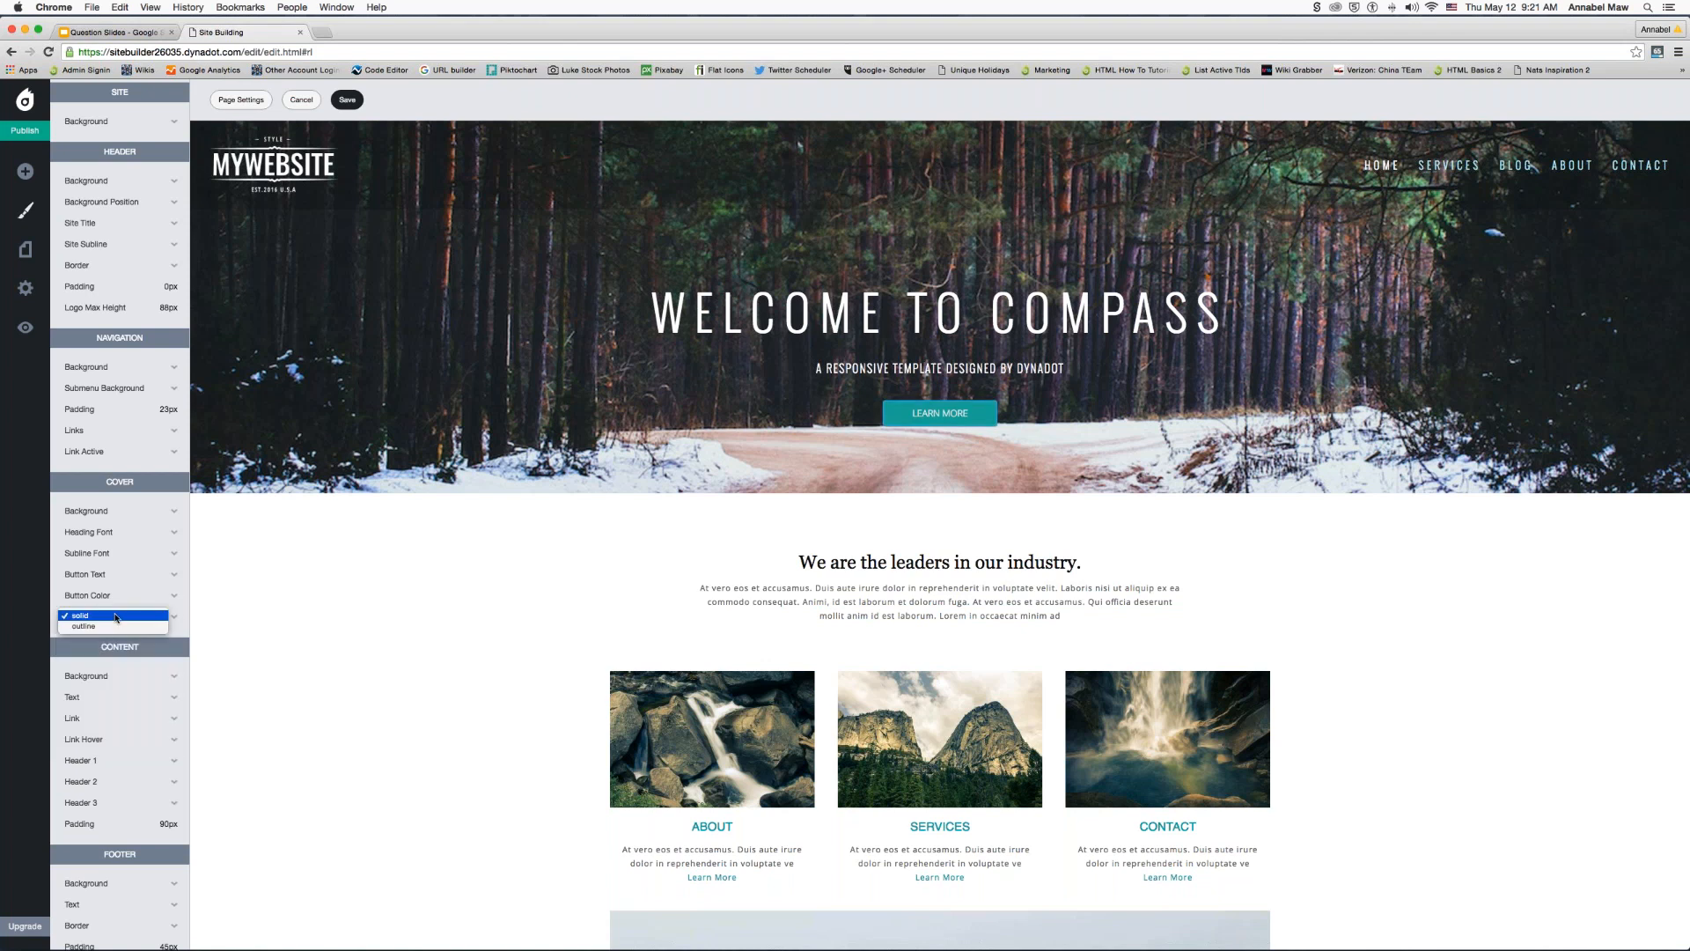
left_click(116, 627)
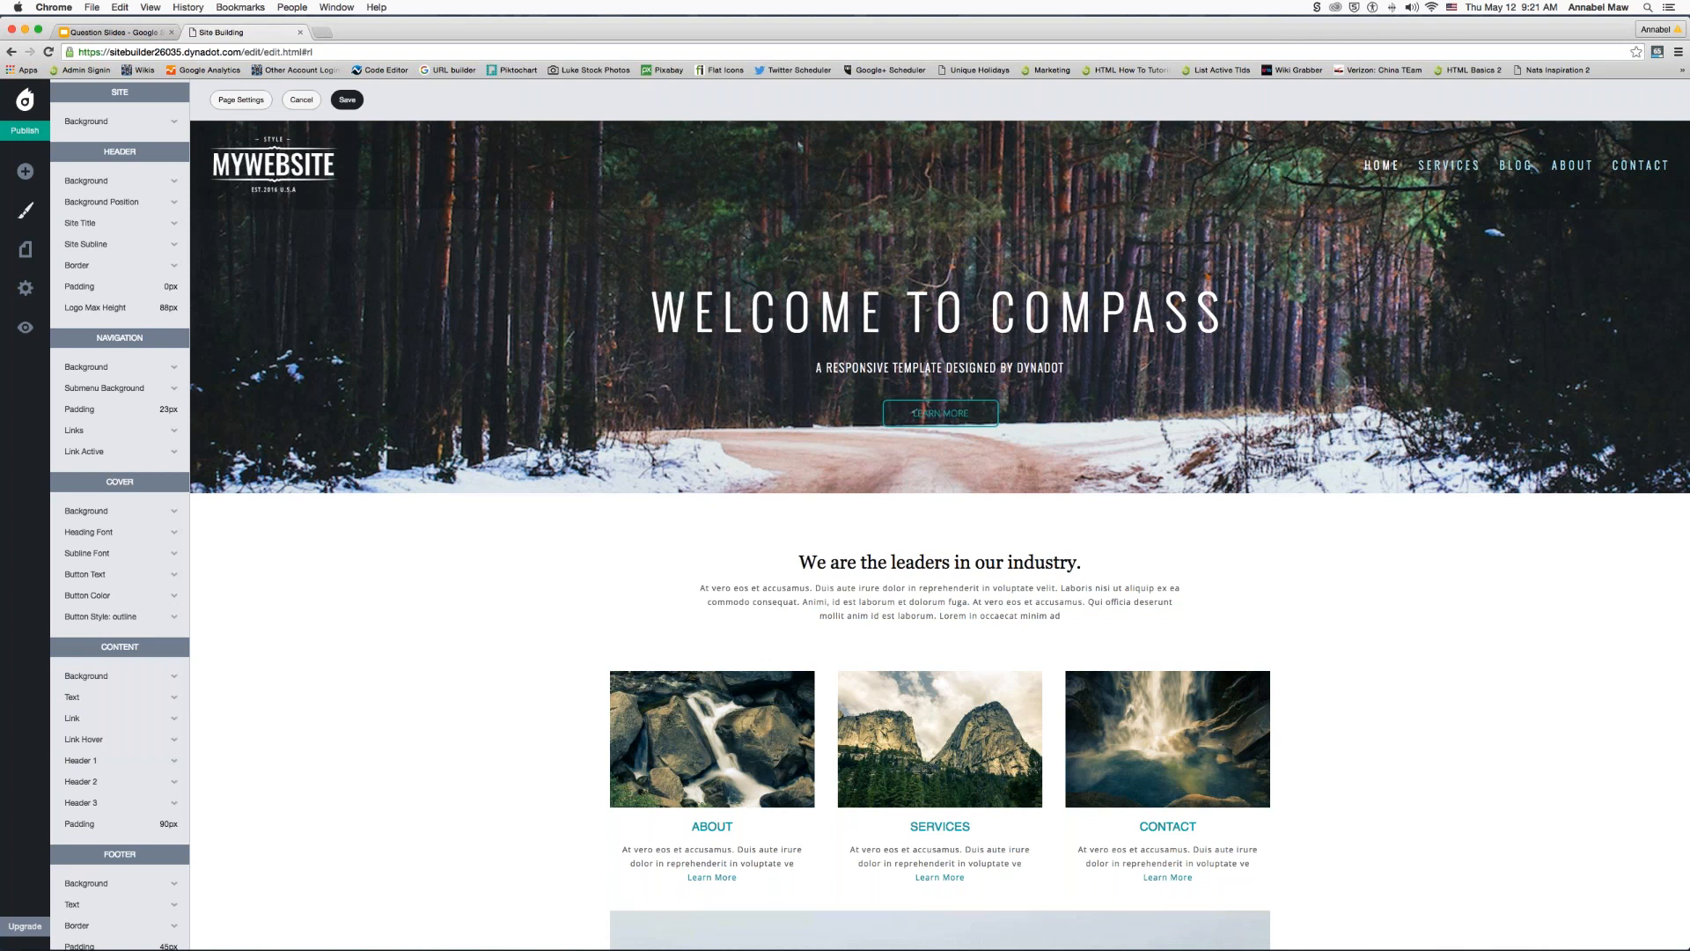
- Try a pale pink content background with its opacity reduced to zero, and close its colour settings
scroll(800, 146, "down", 5)
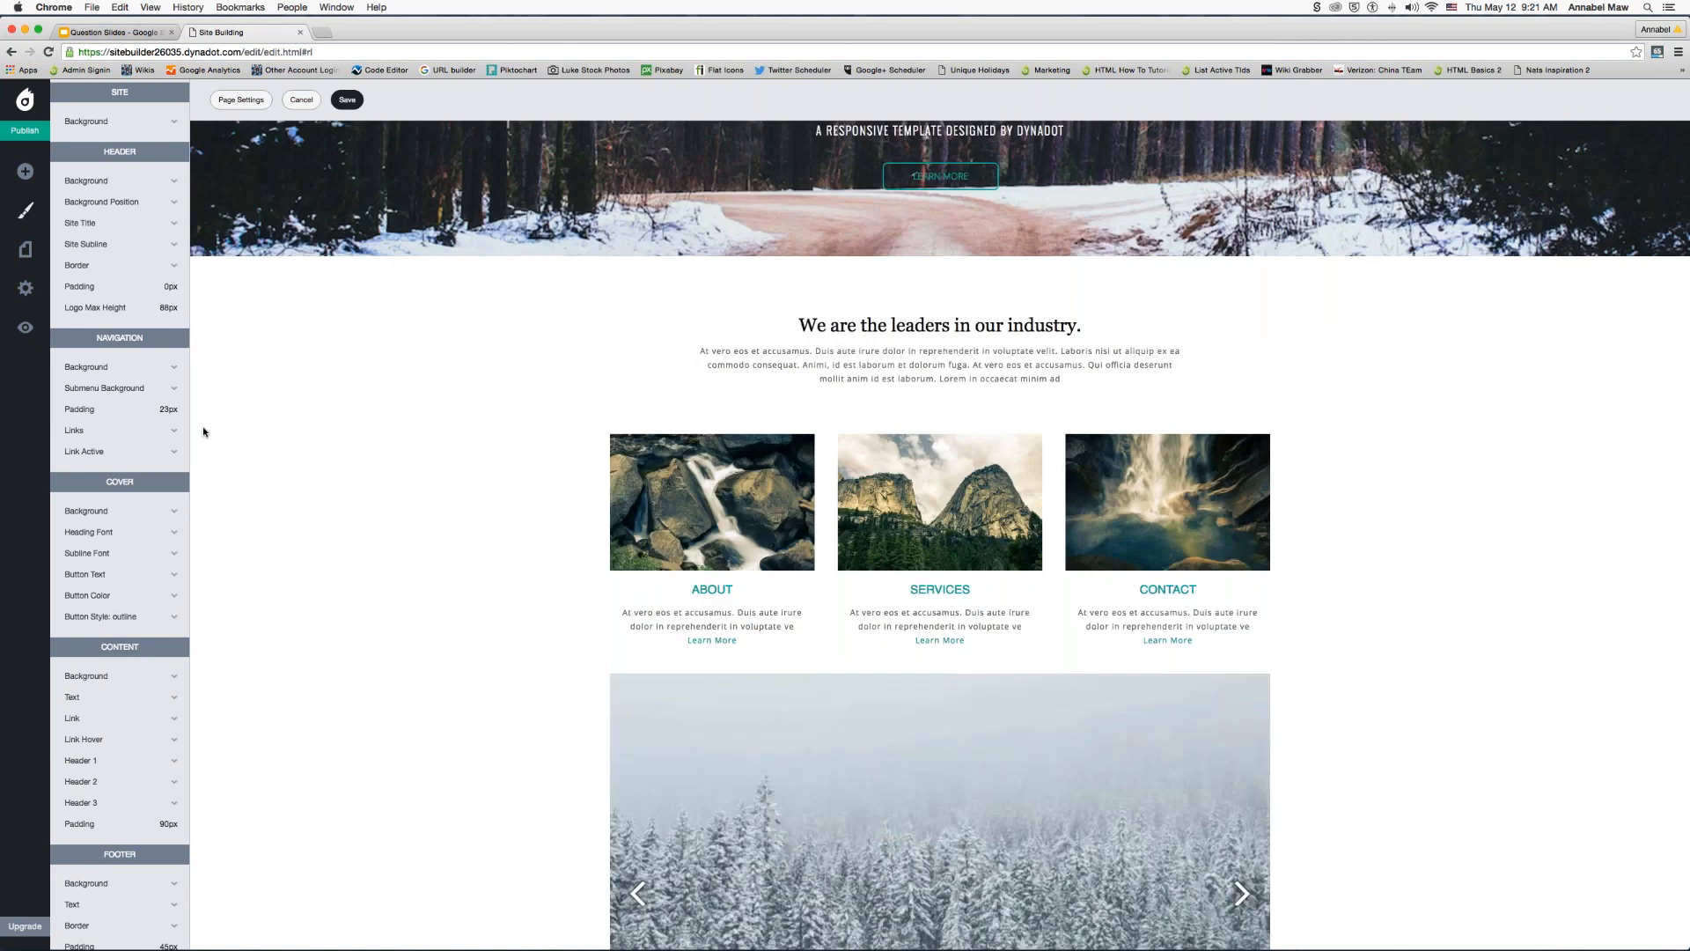
scroll(88, 630, "down", 1)
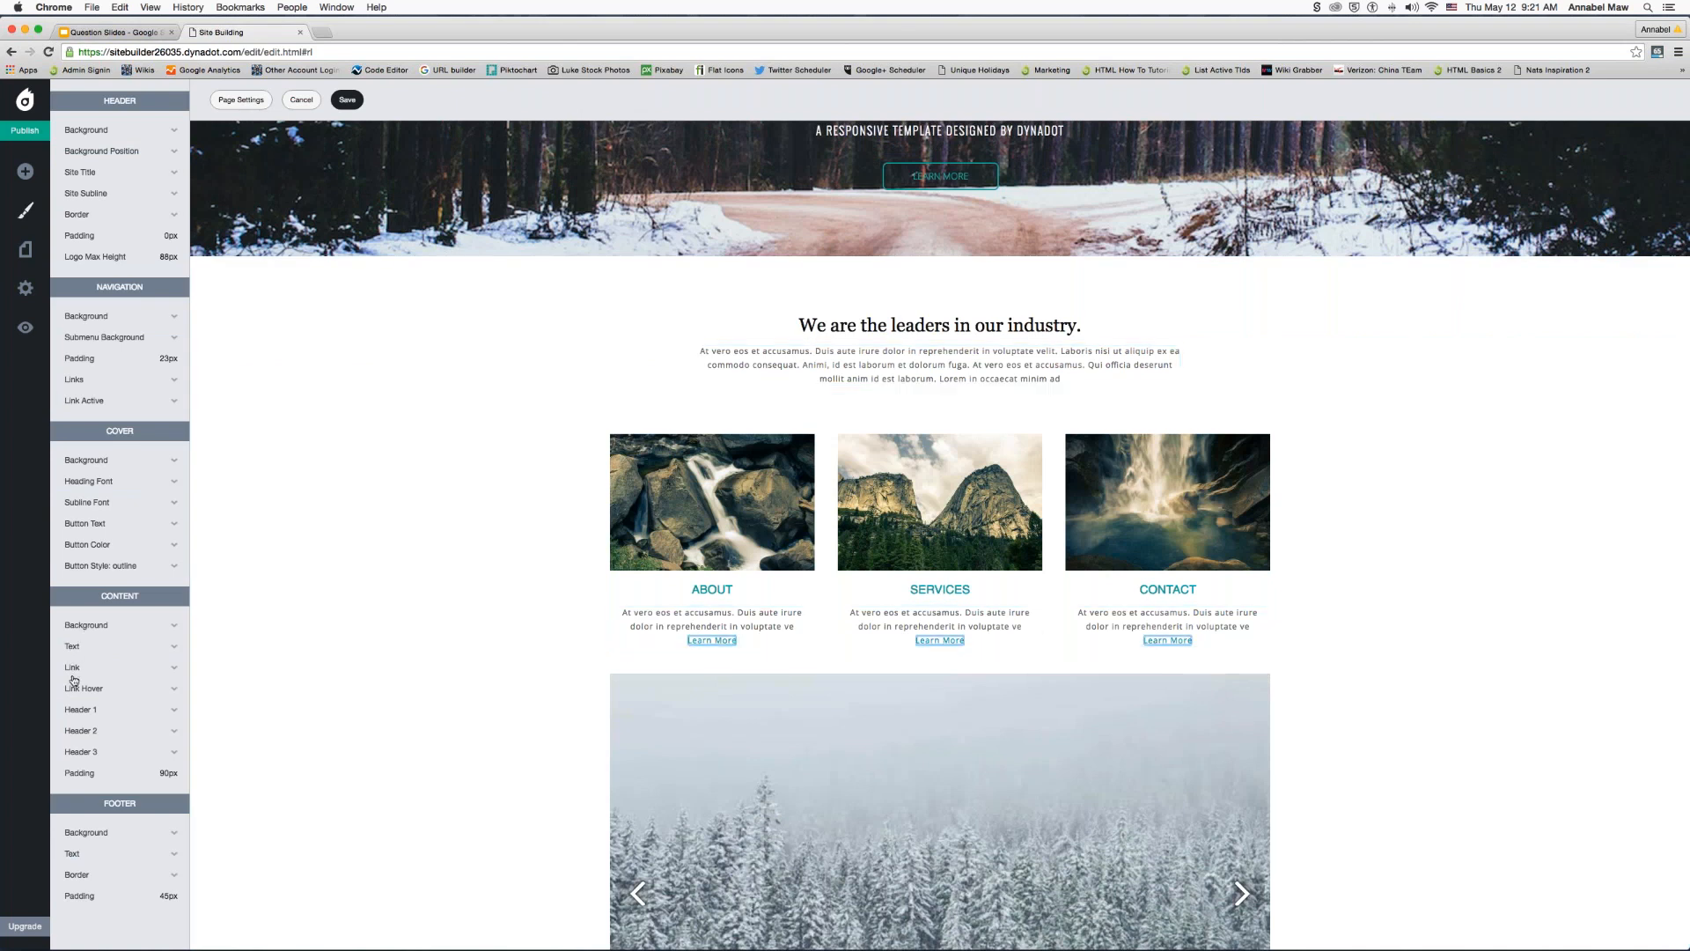
left_click(82, 628)
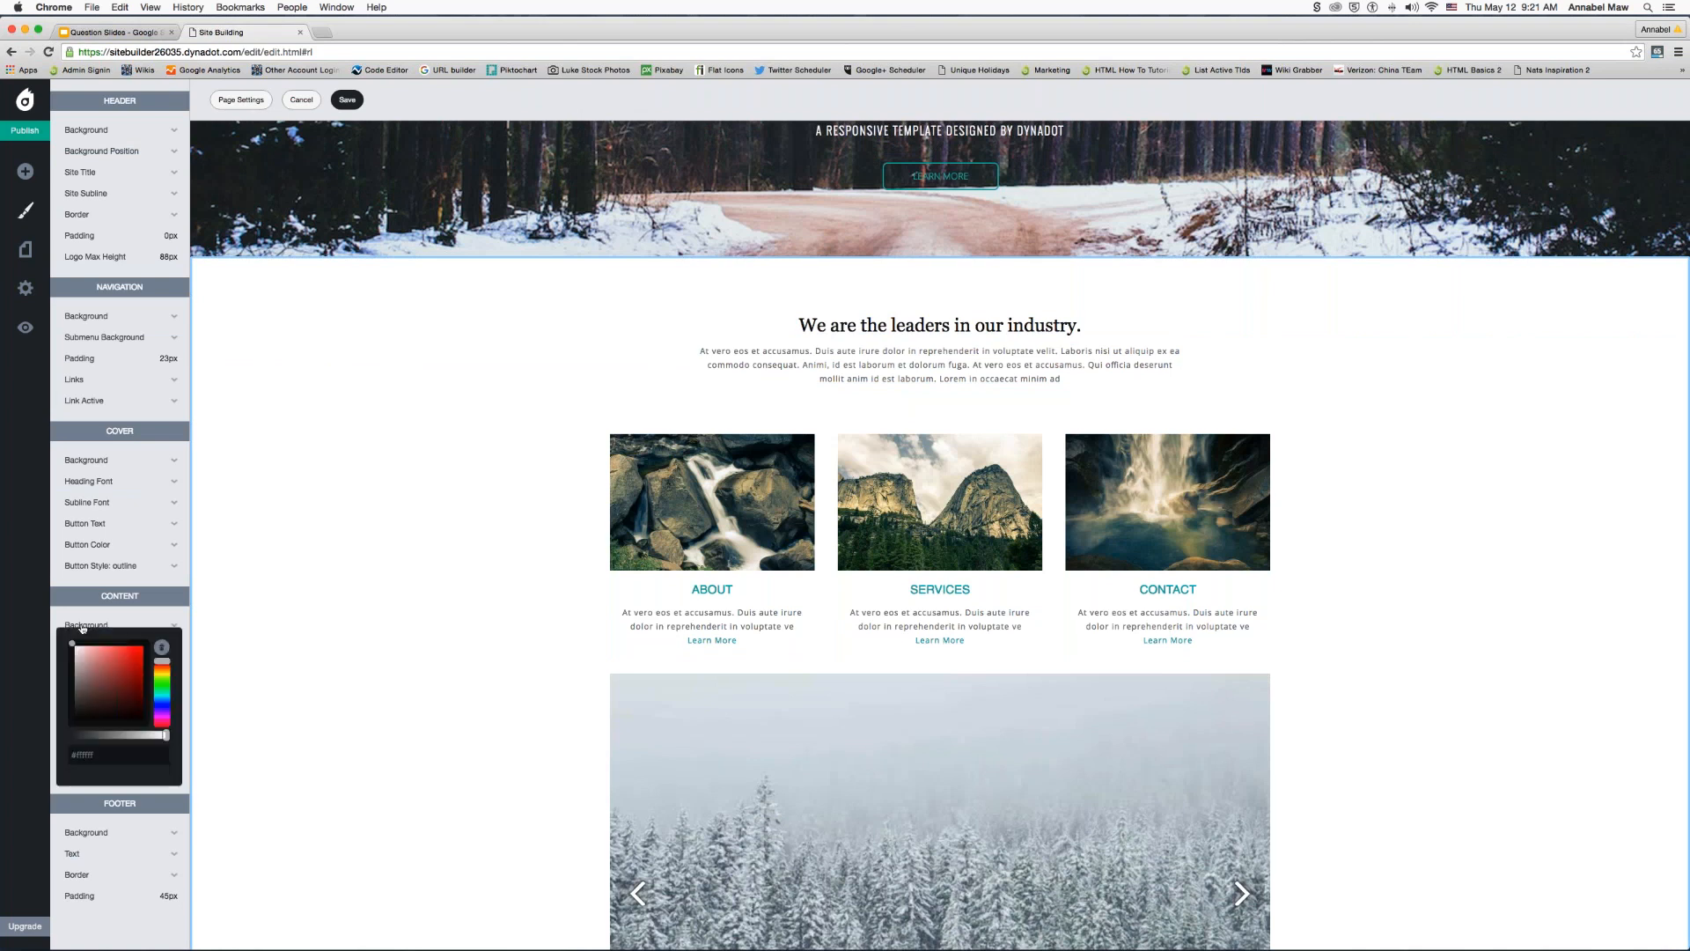
mouse_move(90, 660)
left_mouse_down()
mouse_move(133, 656)
mouse_move(84, 648)
left_mouse_up()
left_click_drag(167, 738, 72, 735)
left_click(138, 611)
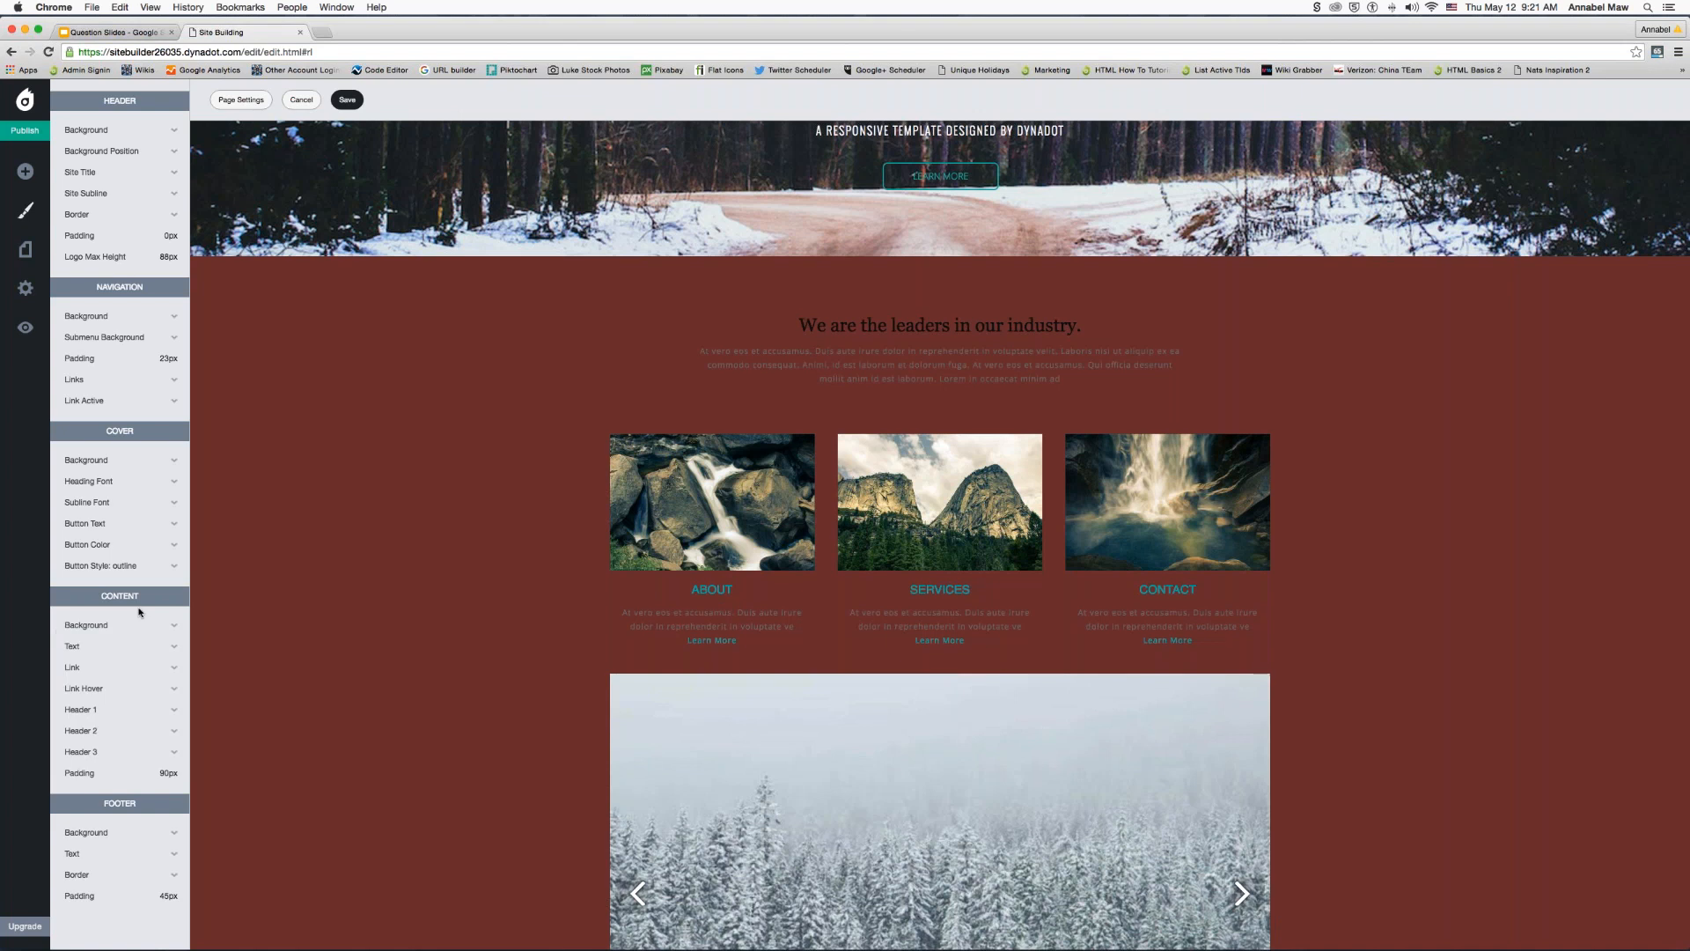
- Set the site background's colour to the muted red #b47474 and close its colour settings
scroll(138, 611, "up", 2)
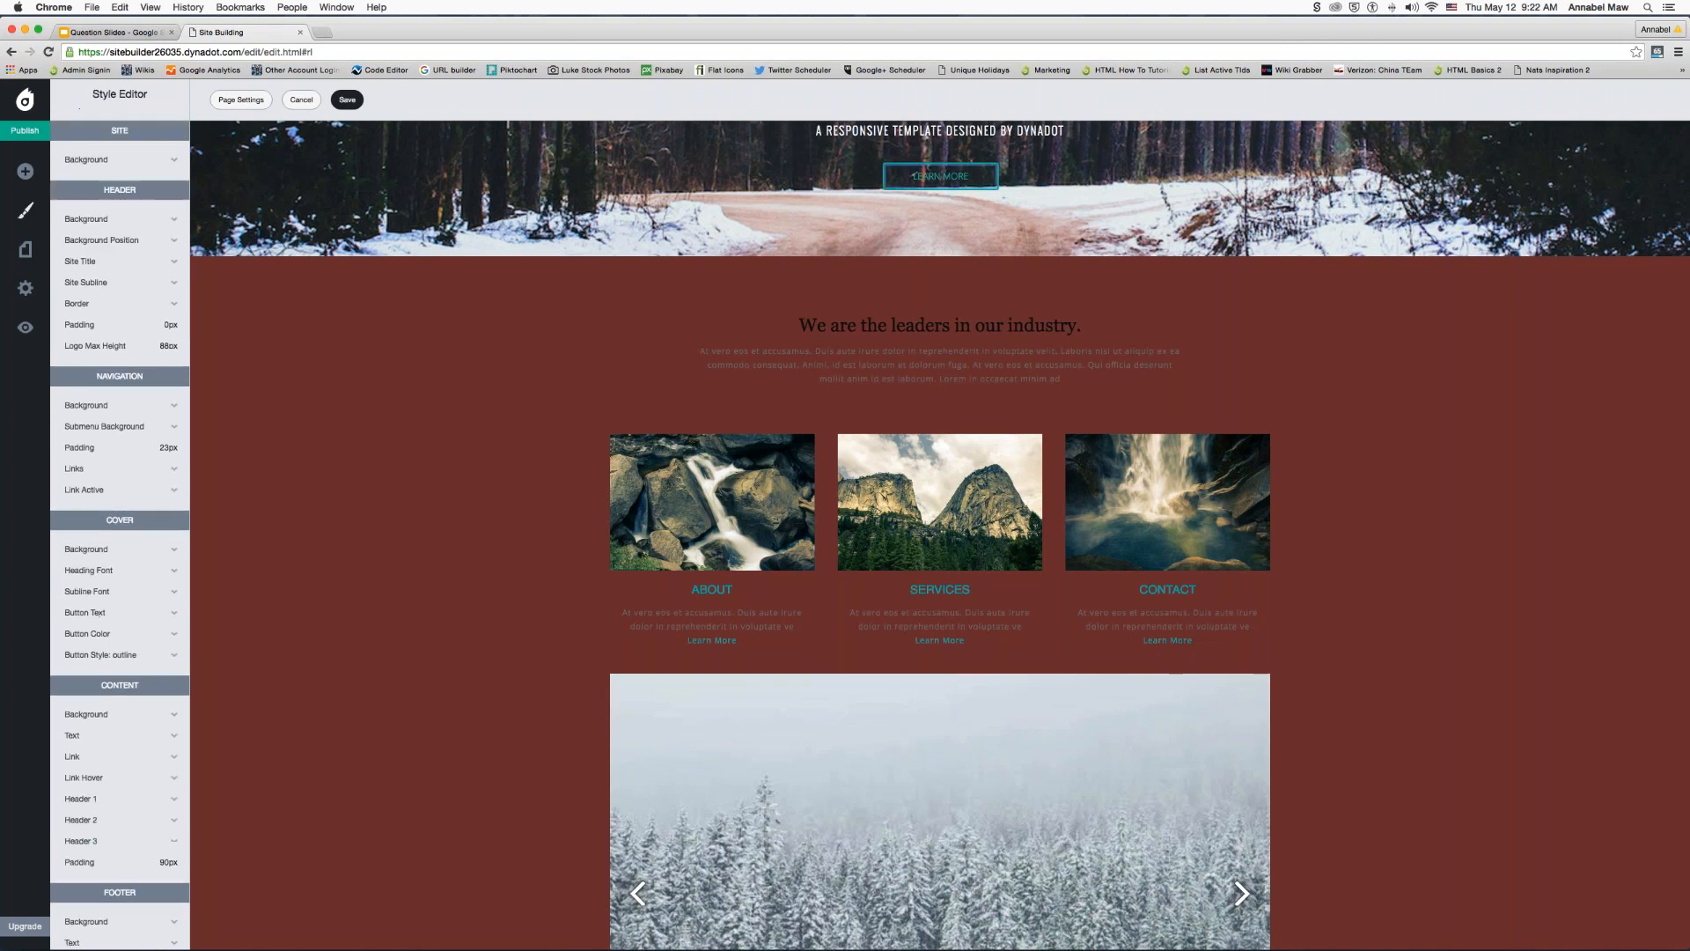
left_click(90, 161)
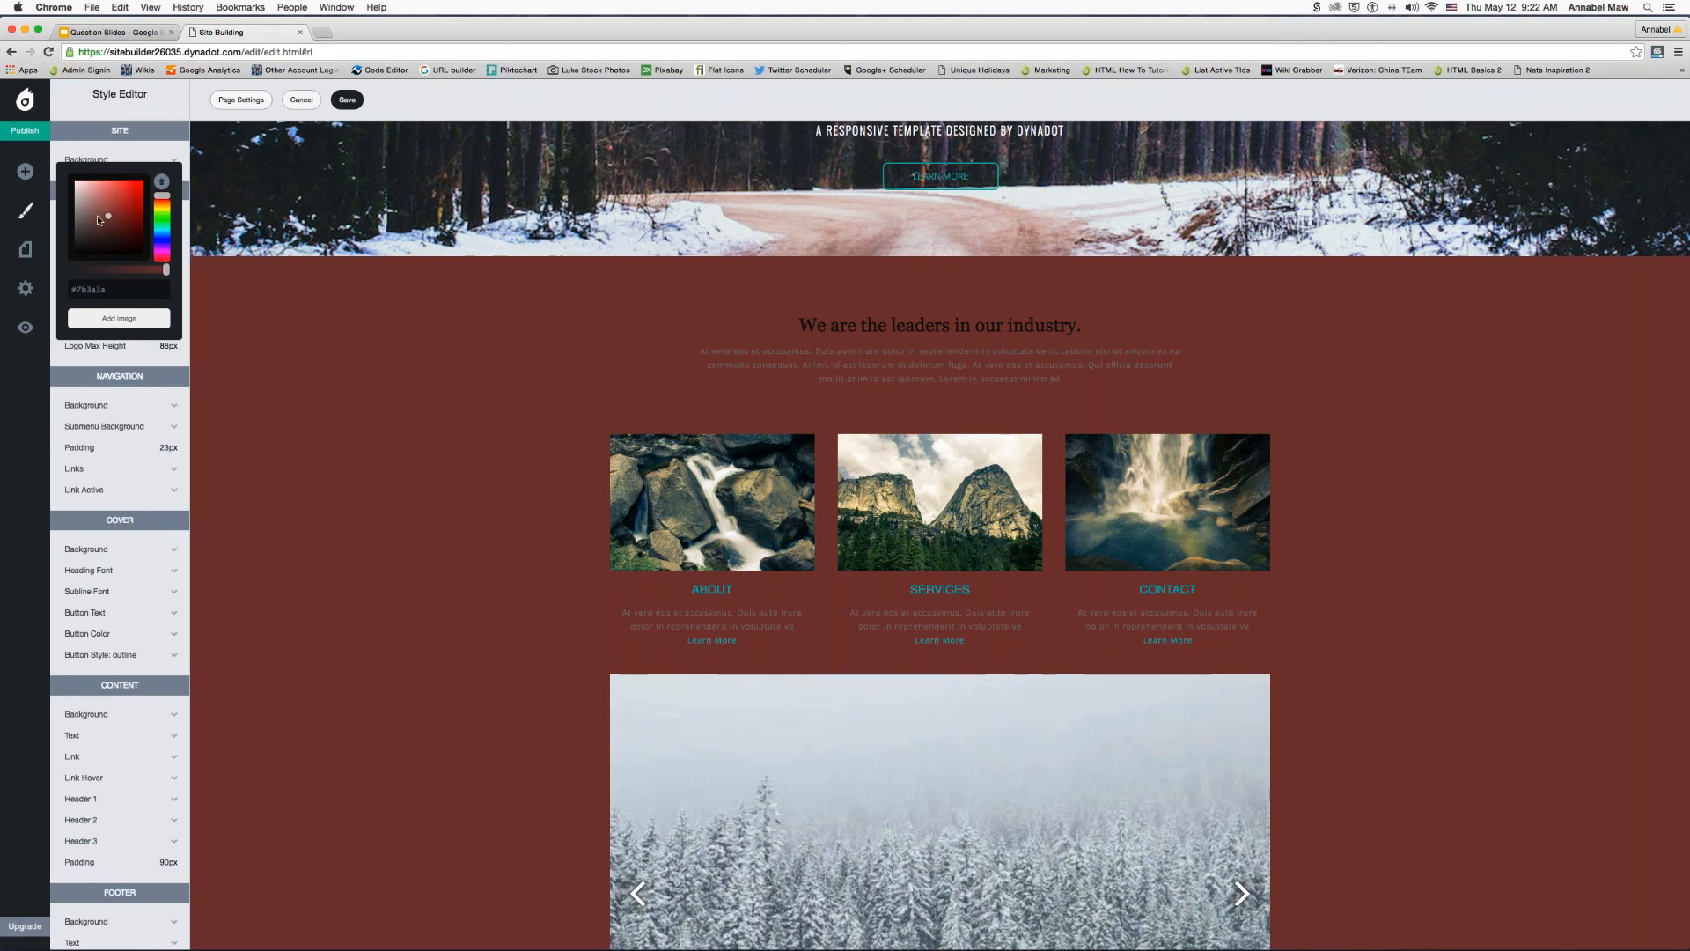
left_click(104, 193)
left_click_drag(89, 192, 96, 199)
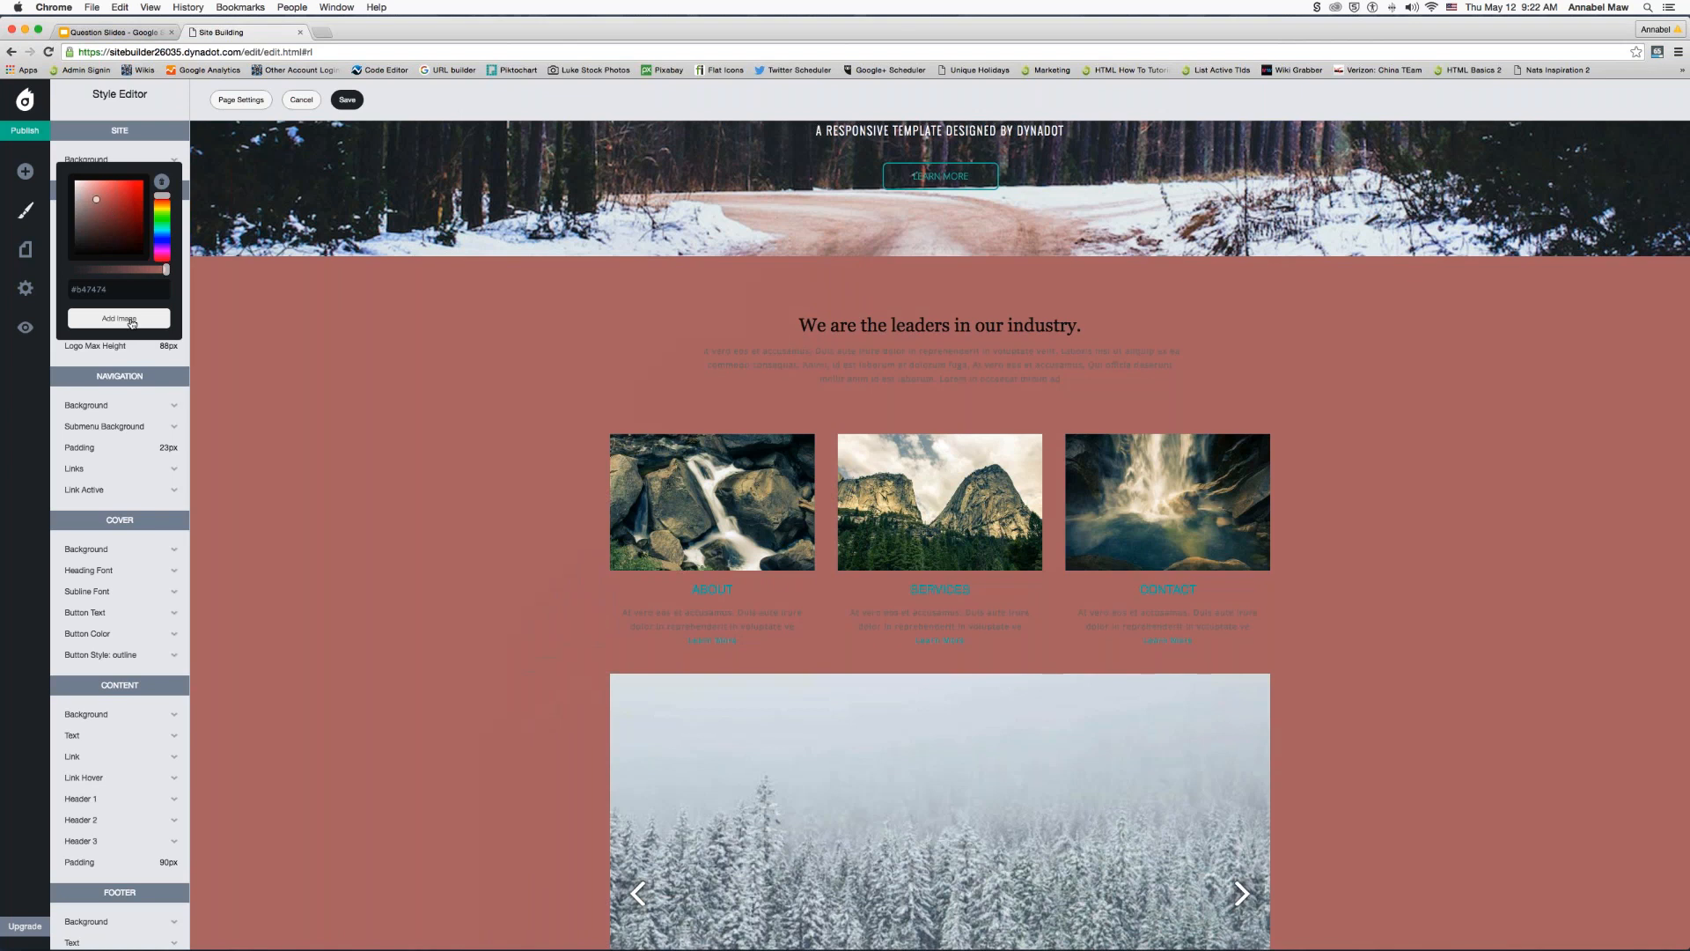
left_click(220, 685)
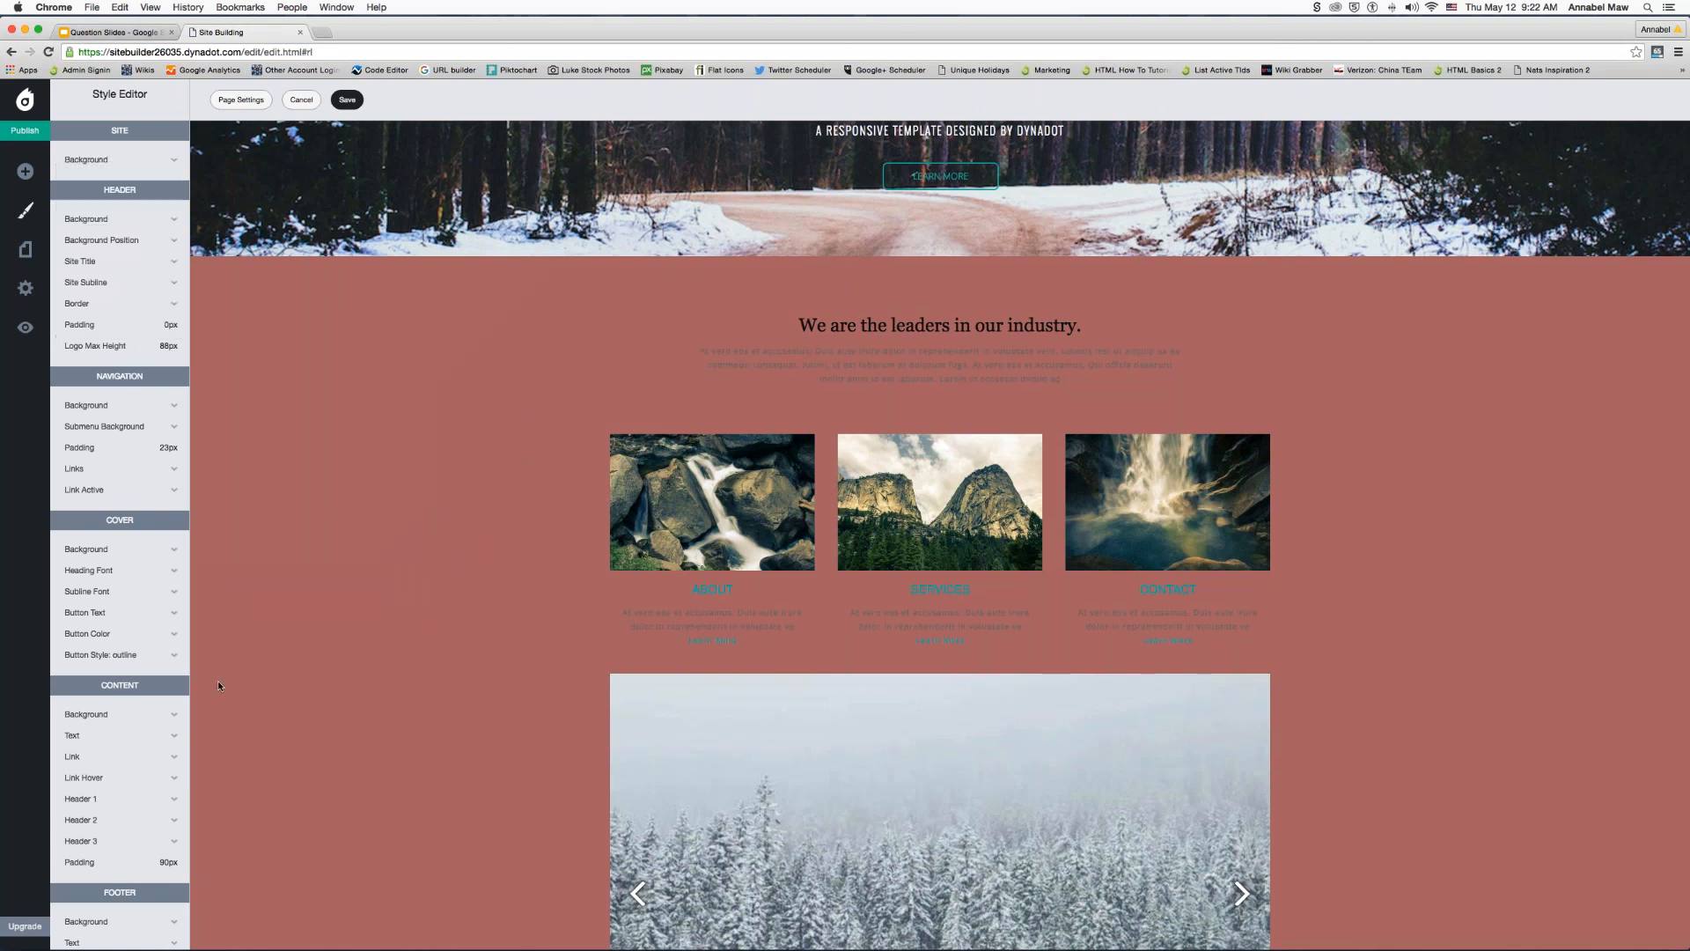
- Restore the content background to full opacity, change it to a very pale blue, and close its colour settings
left_click(84, 714)
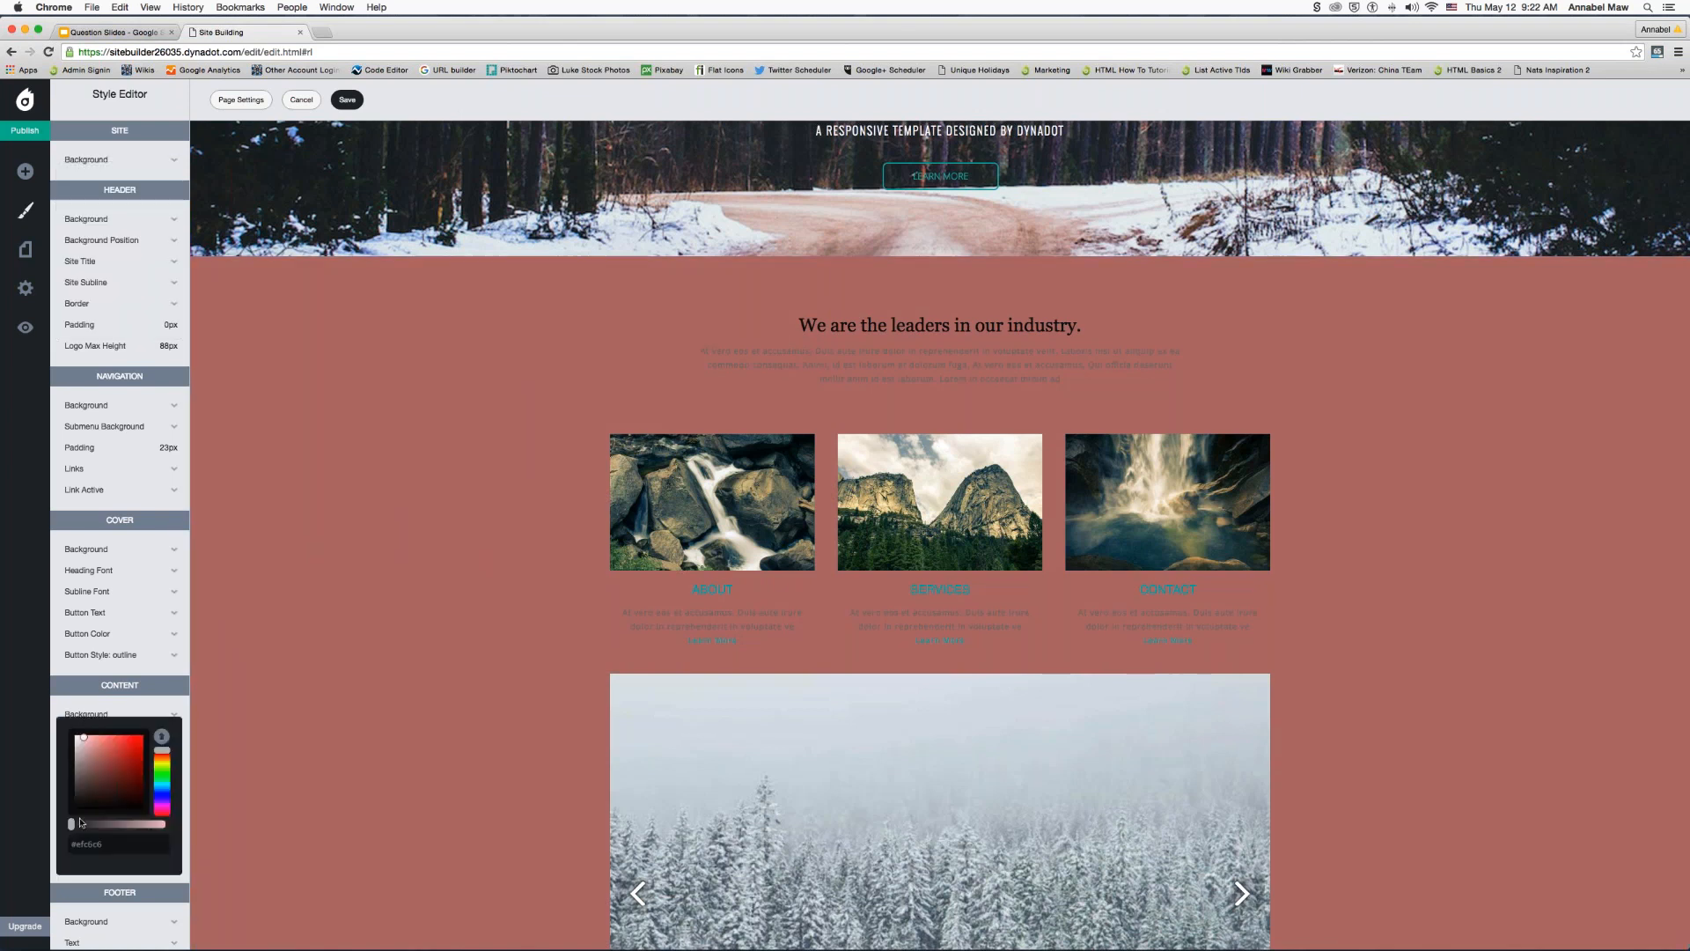
left_click_drag(73, 826, 165, 825)
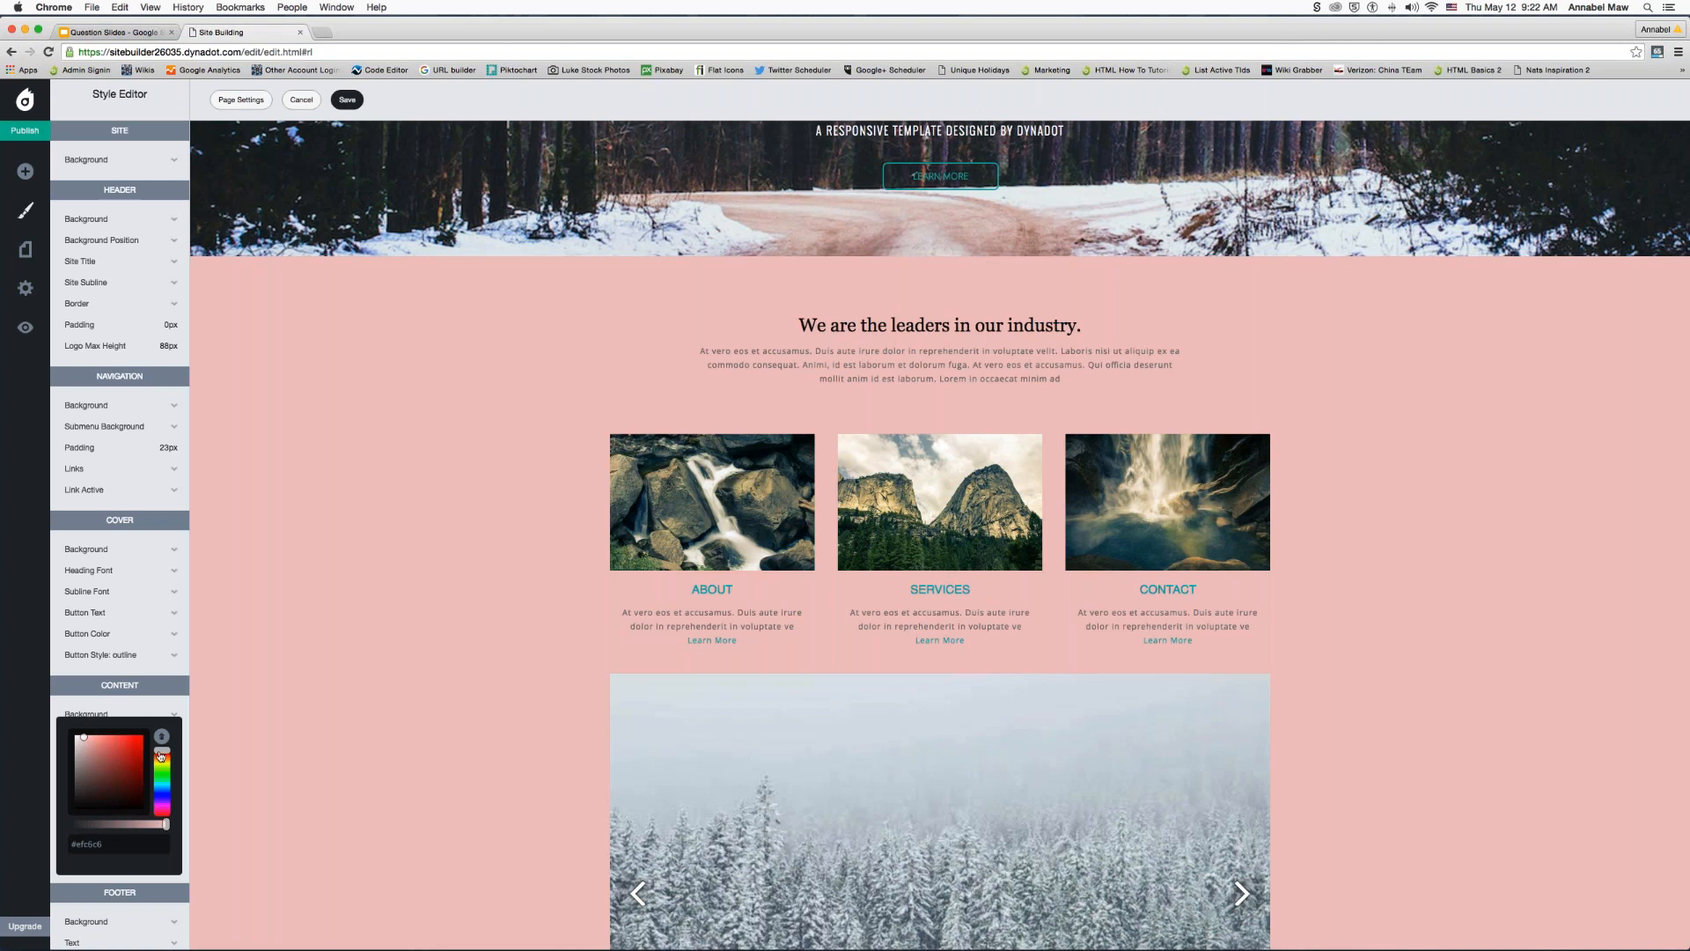
left_click_drag(161, 754, 161, 791)
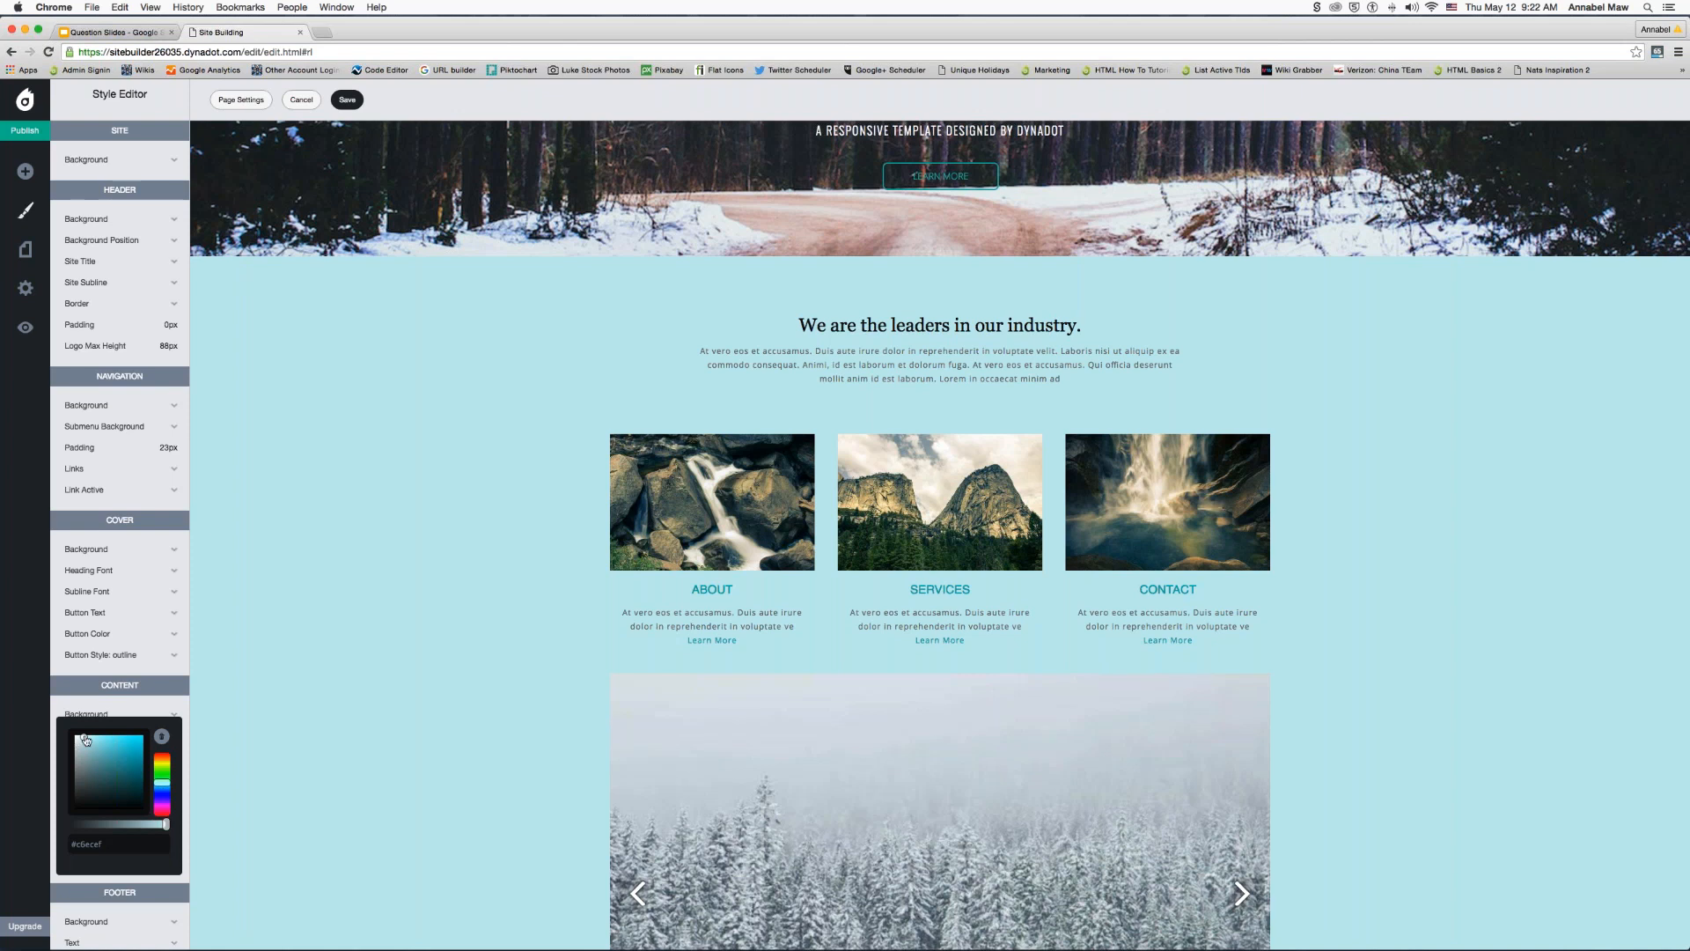
left_click_drag(85, 739, 69, 733)
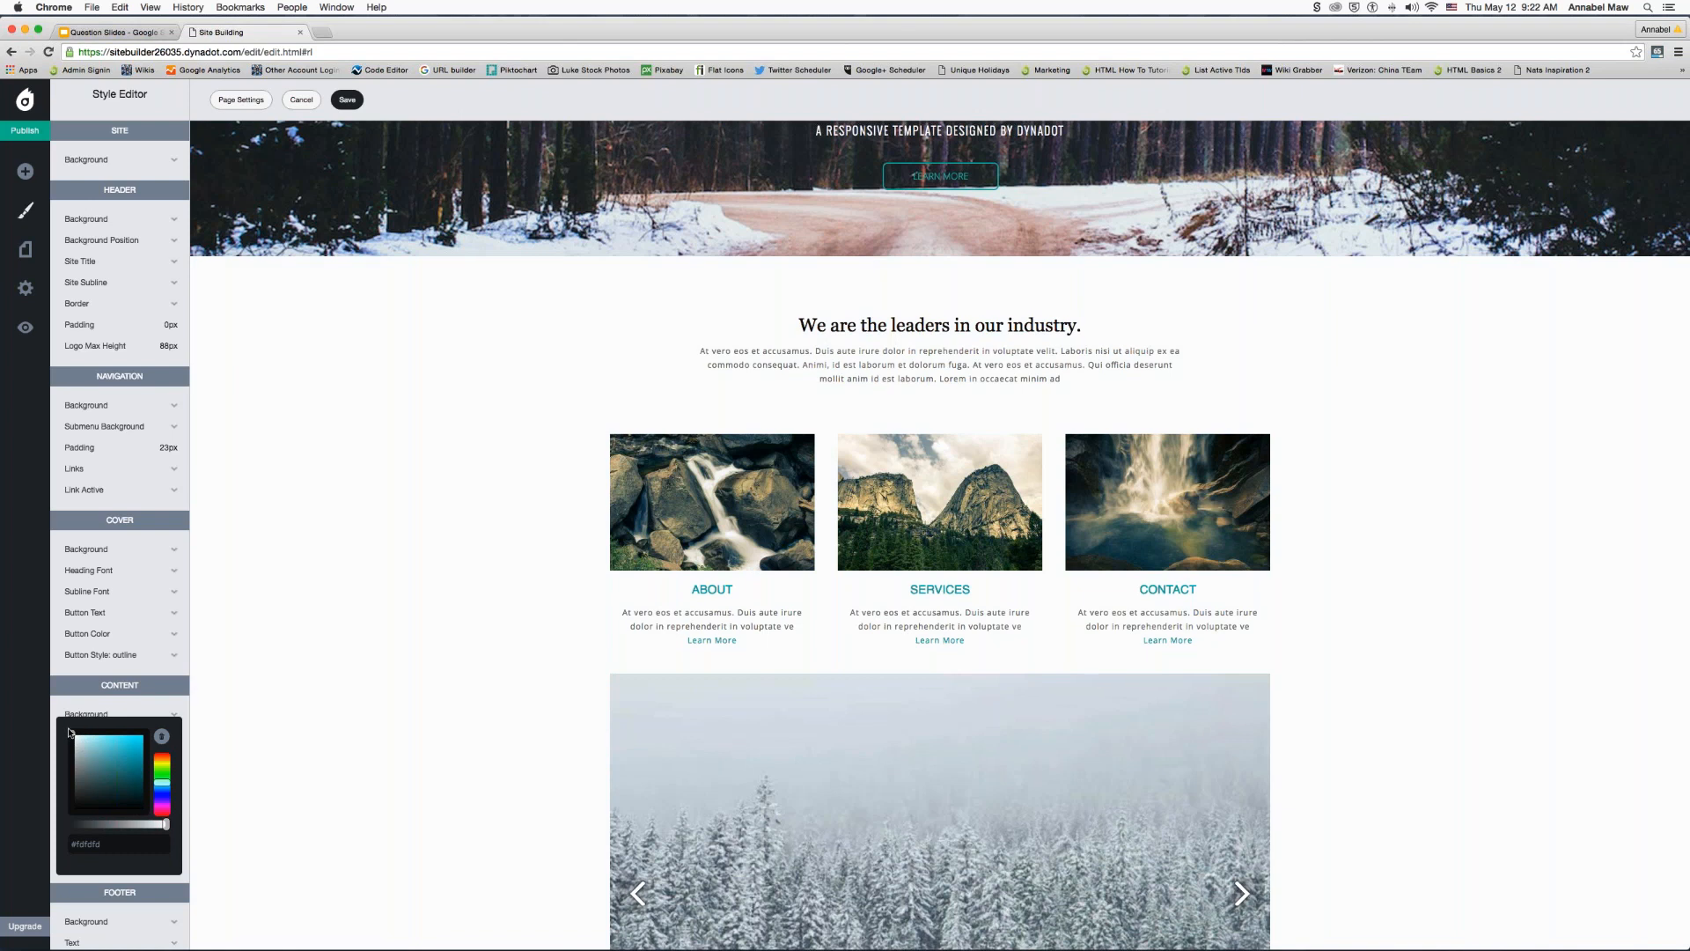
left_click_drag(69, 733, 67, 731)
left_click_drag(69, 732, 72, 734)
left_click(232, 719)
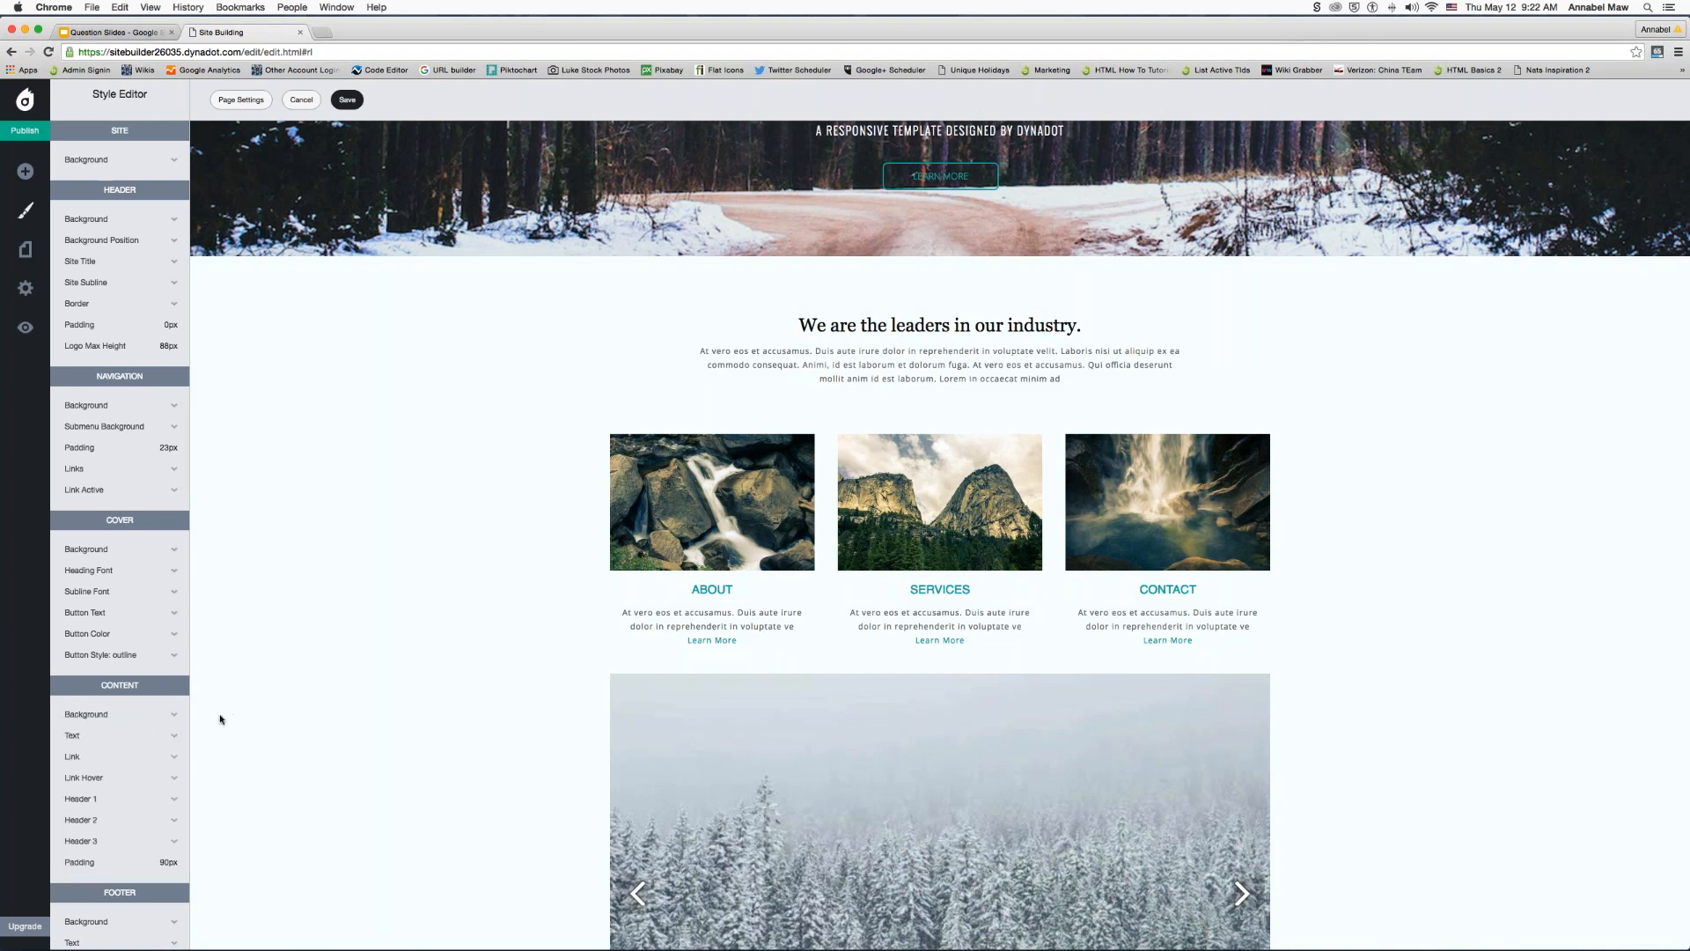
- Try several sans-serif fonts for the content text and set it to Open Sans
left_click(74, 737)
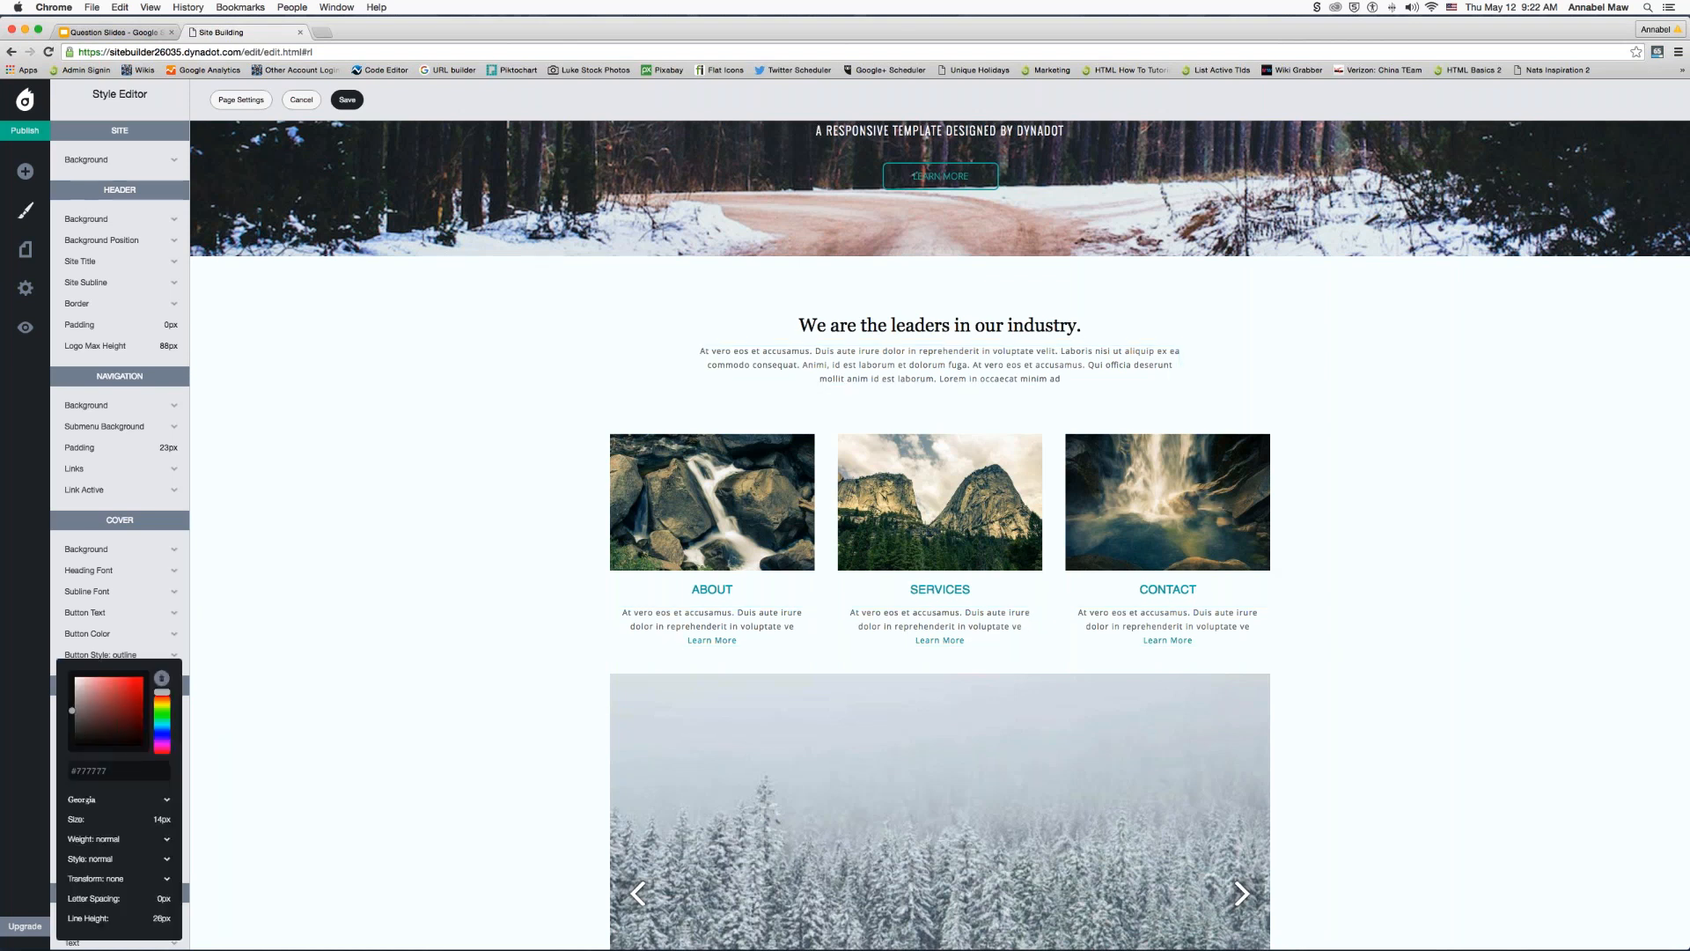
left_click(115, 799)
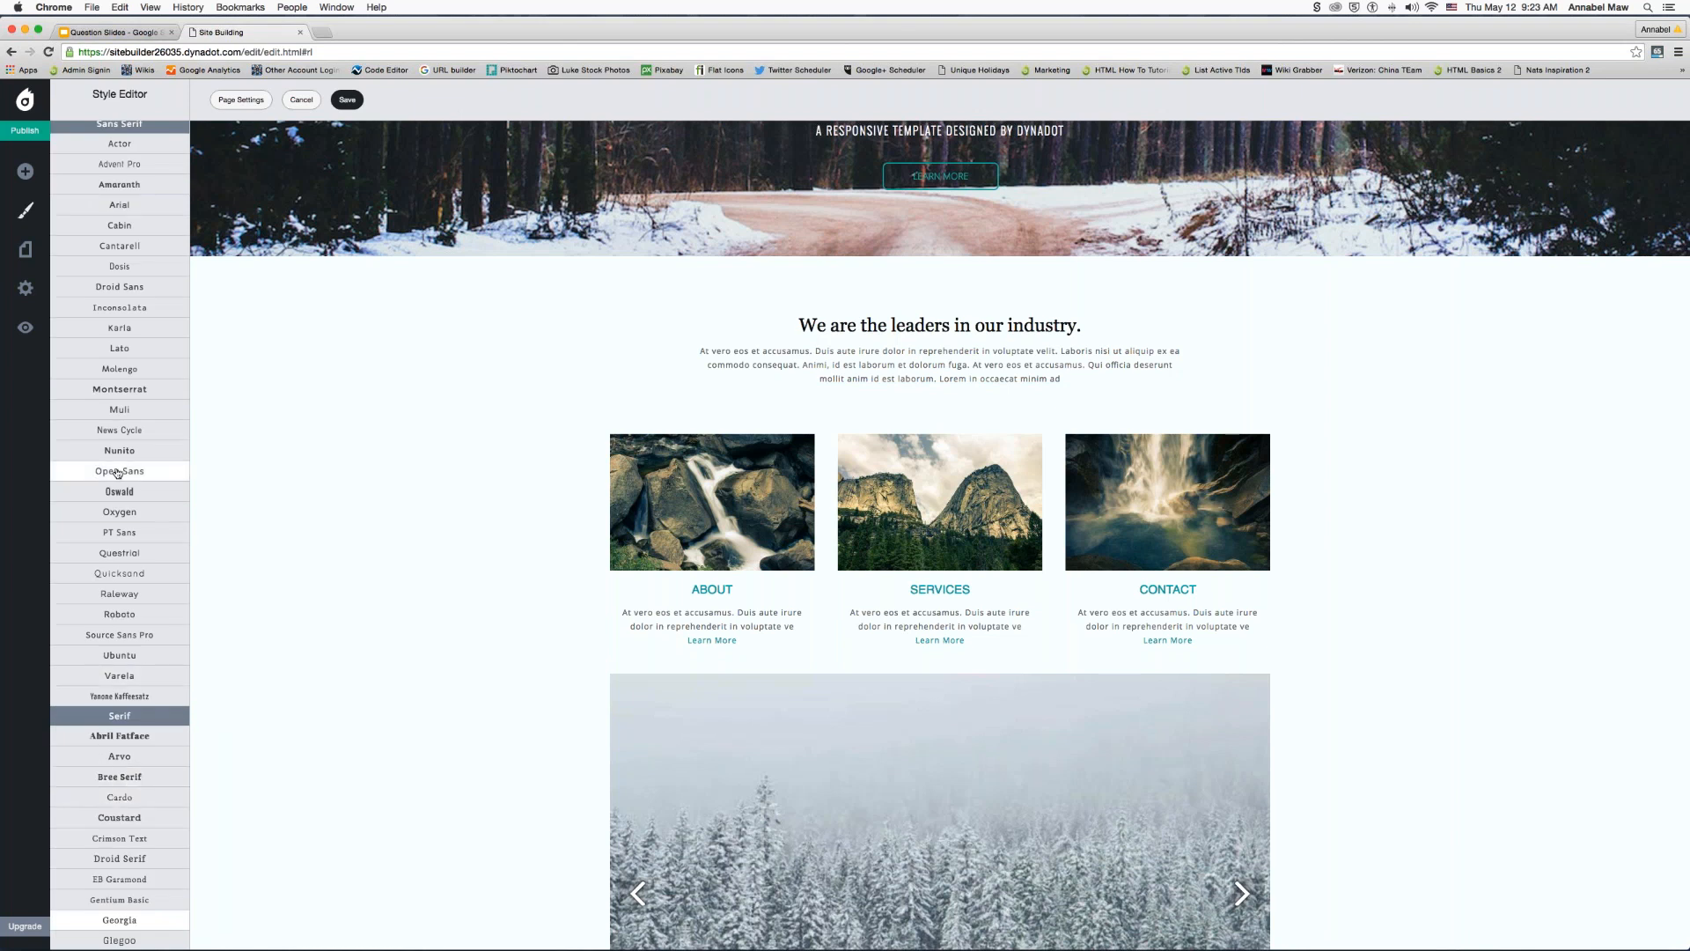
left_click(132, 332)
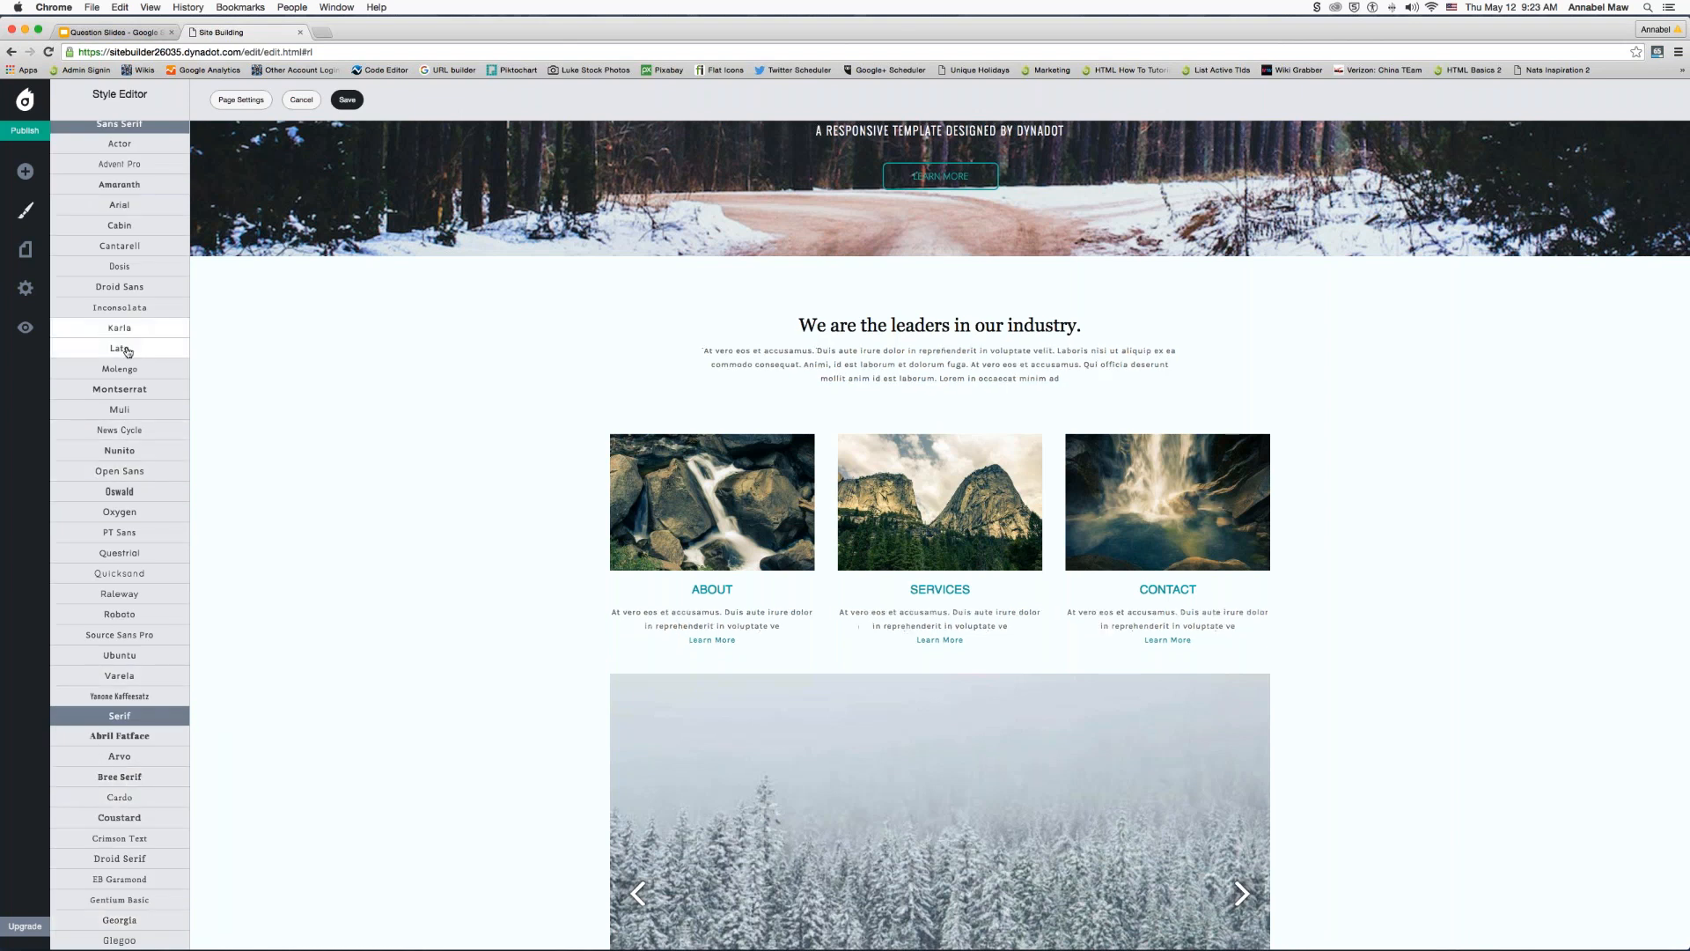
left_click(127, 351)
left_click(125, 373)
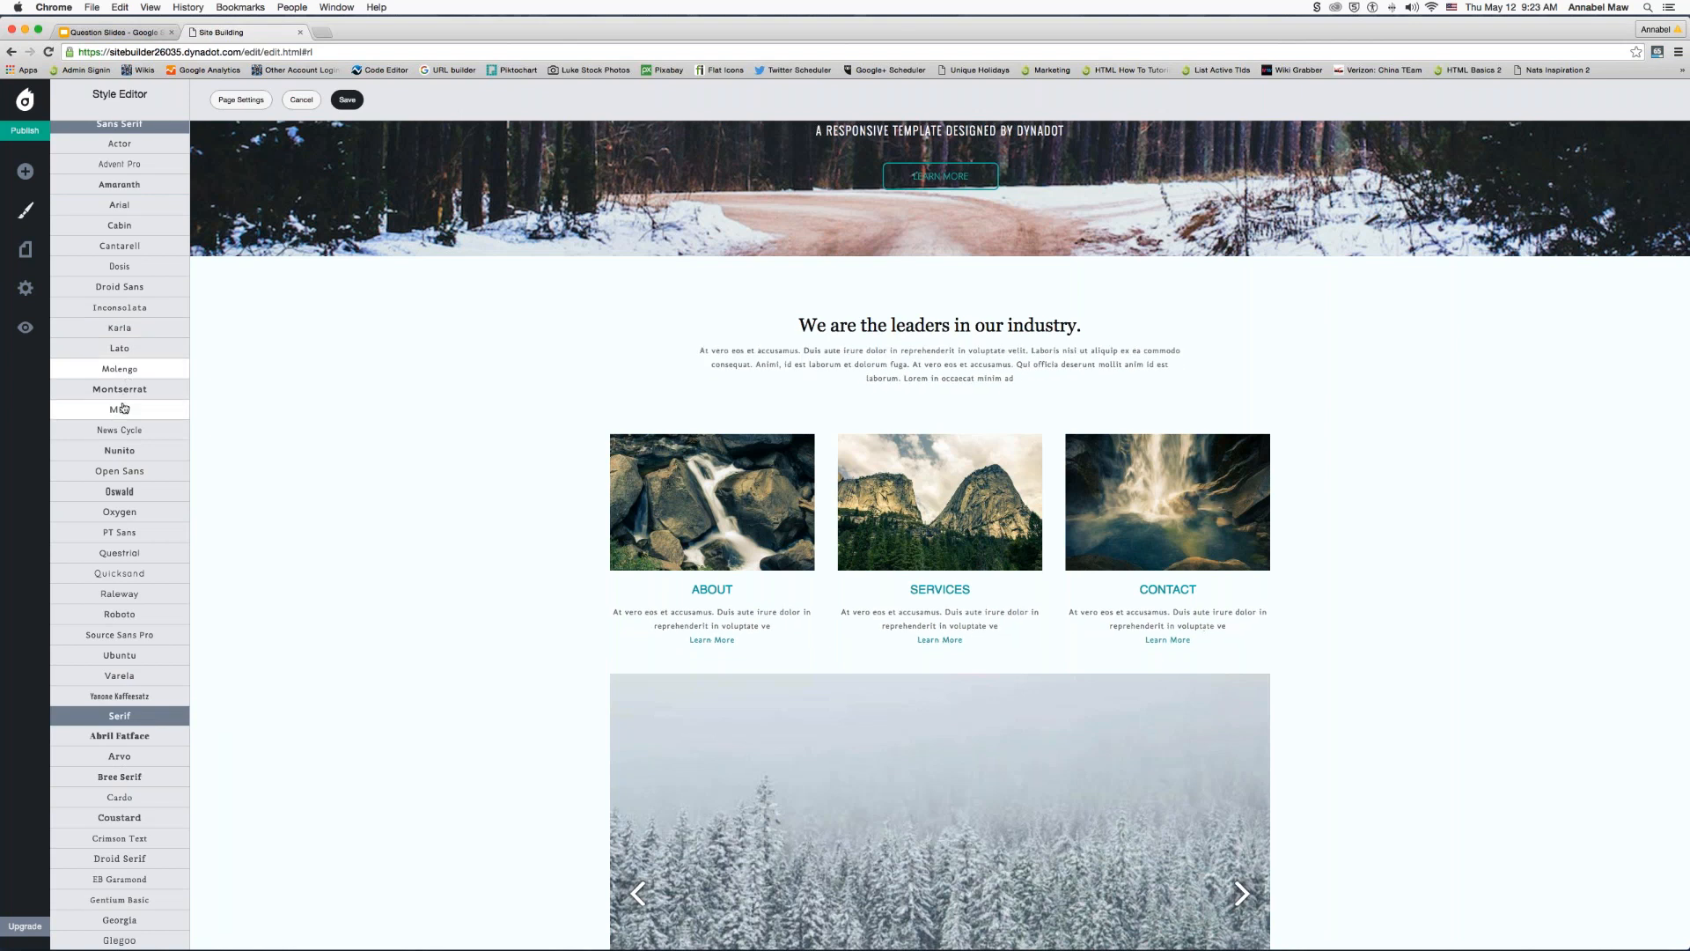
left_click(122, 410)
scroll(117, 453, "down", 1)
left_click(117, 452)
left_click(112, 525)
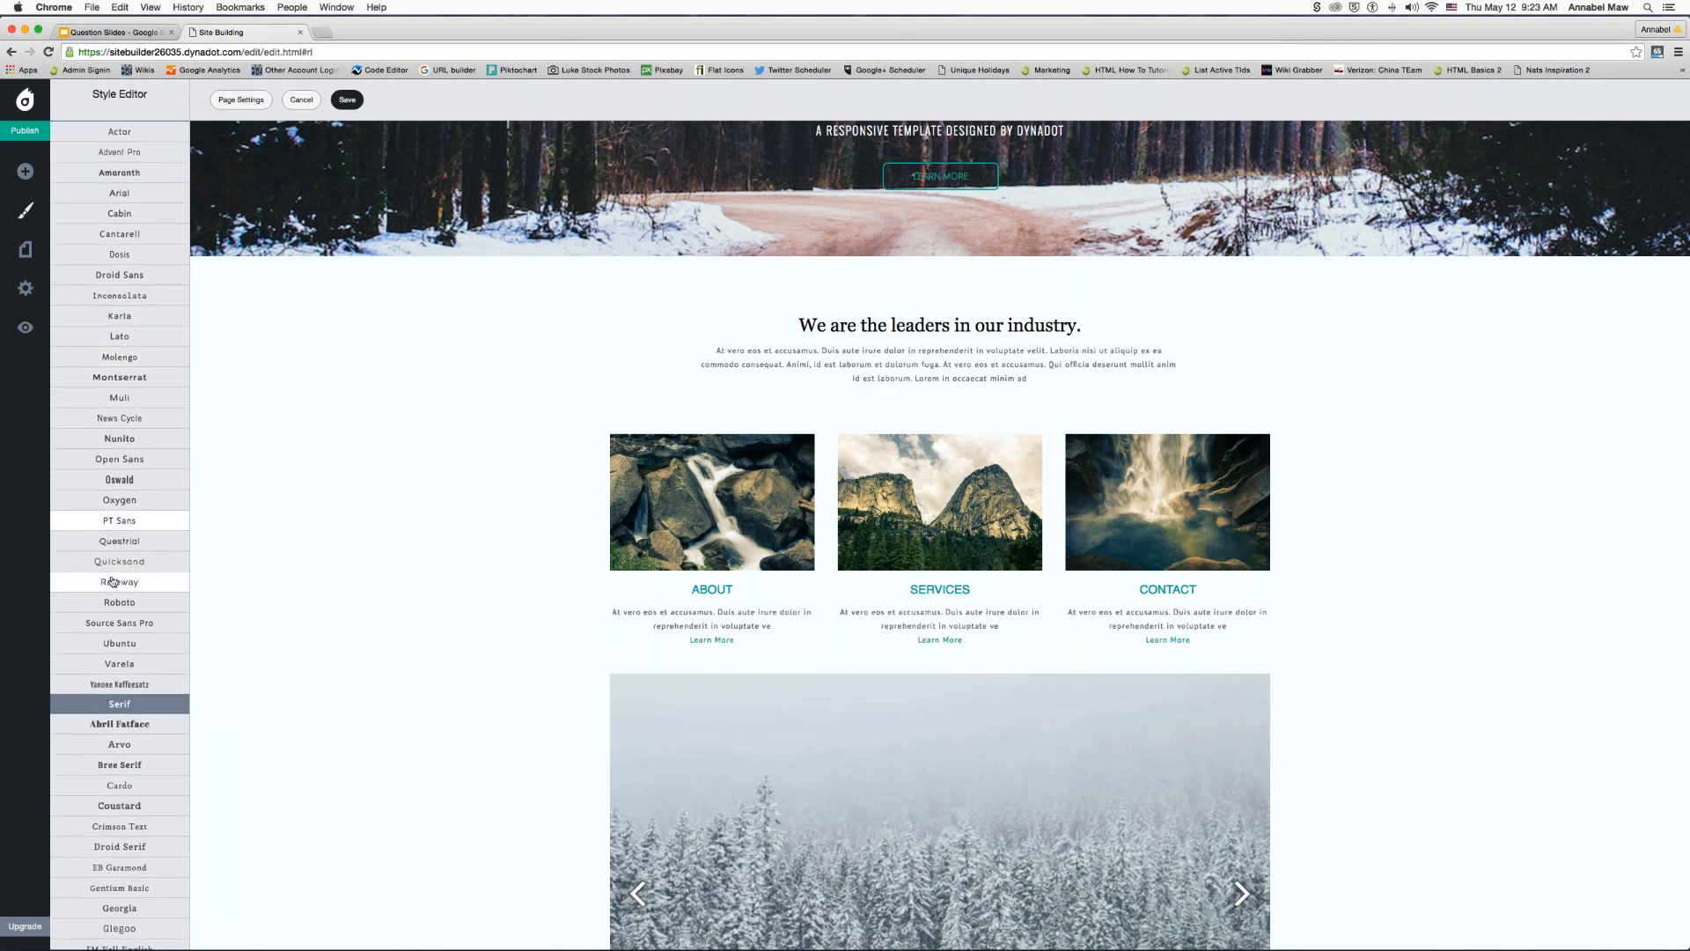
scroll(123, 493, "up", 1)
left_click(136, 464)
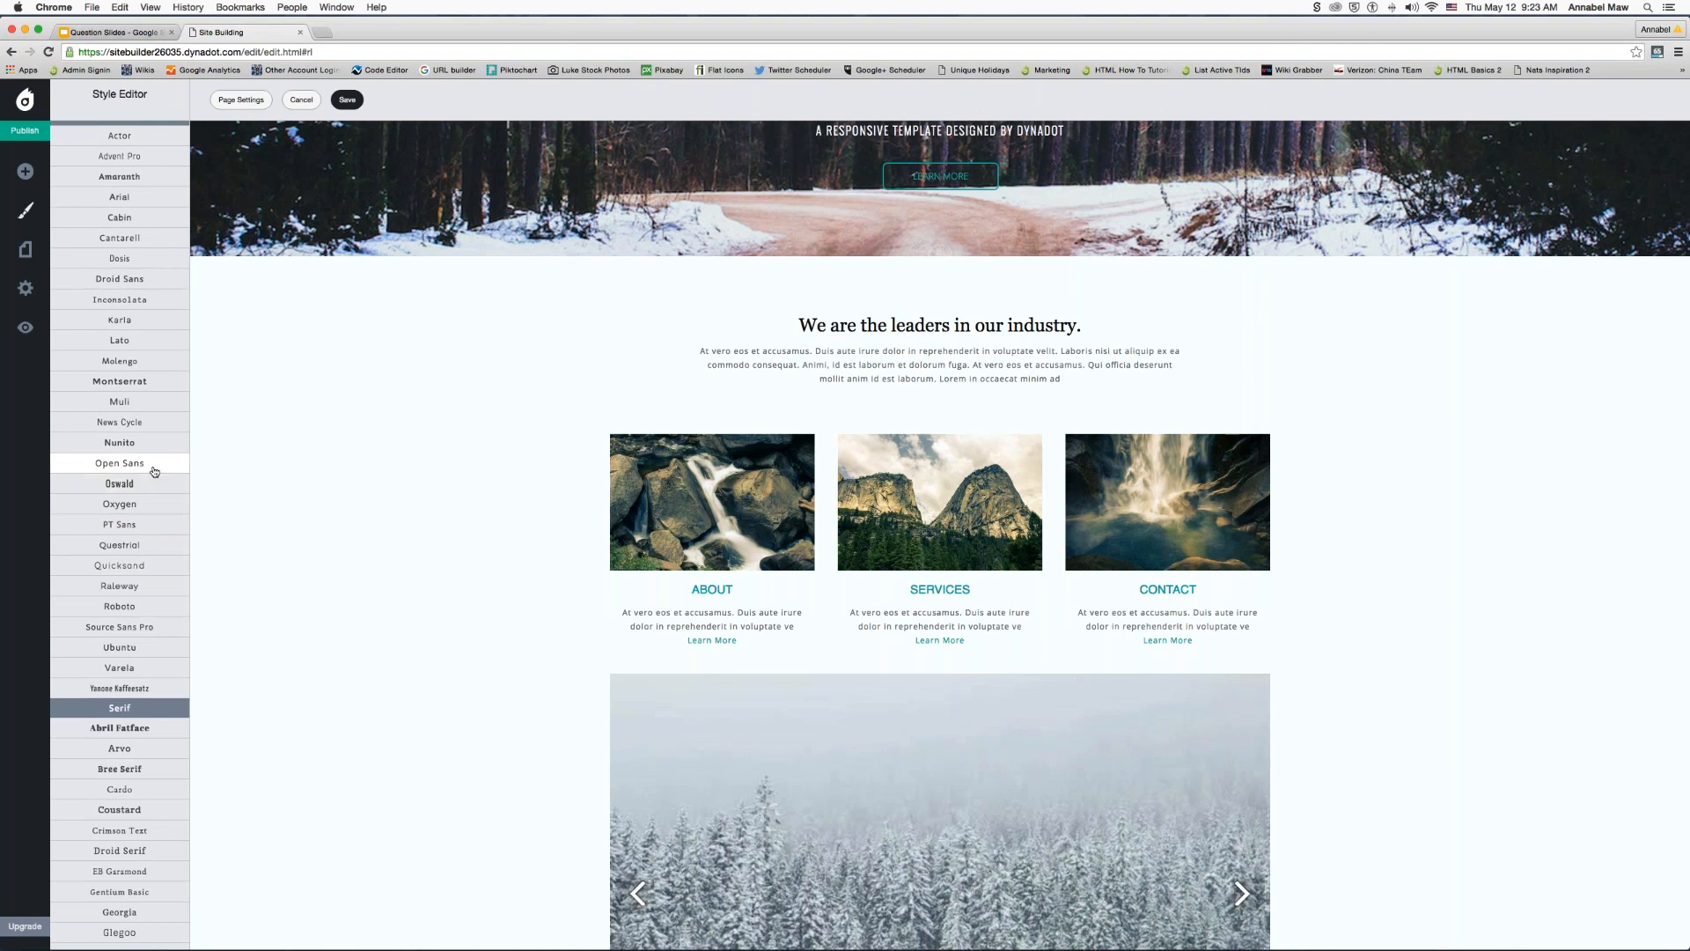
left_click(232, 458)
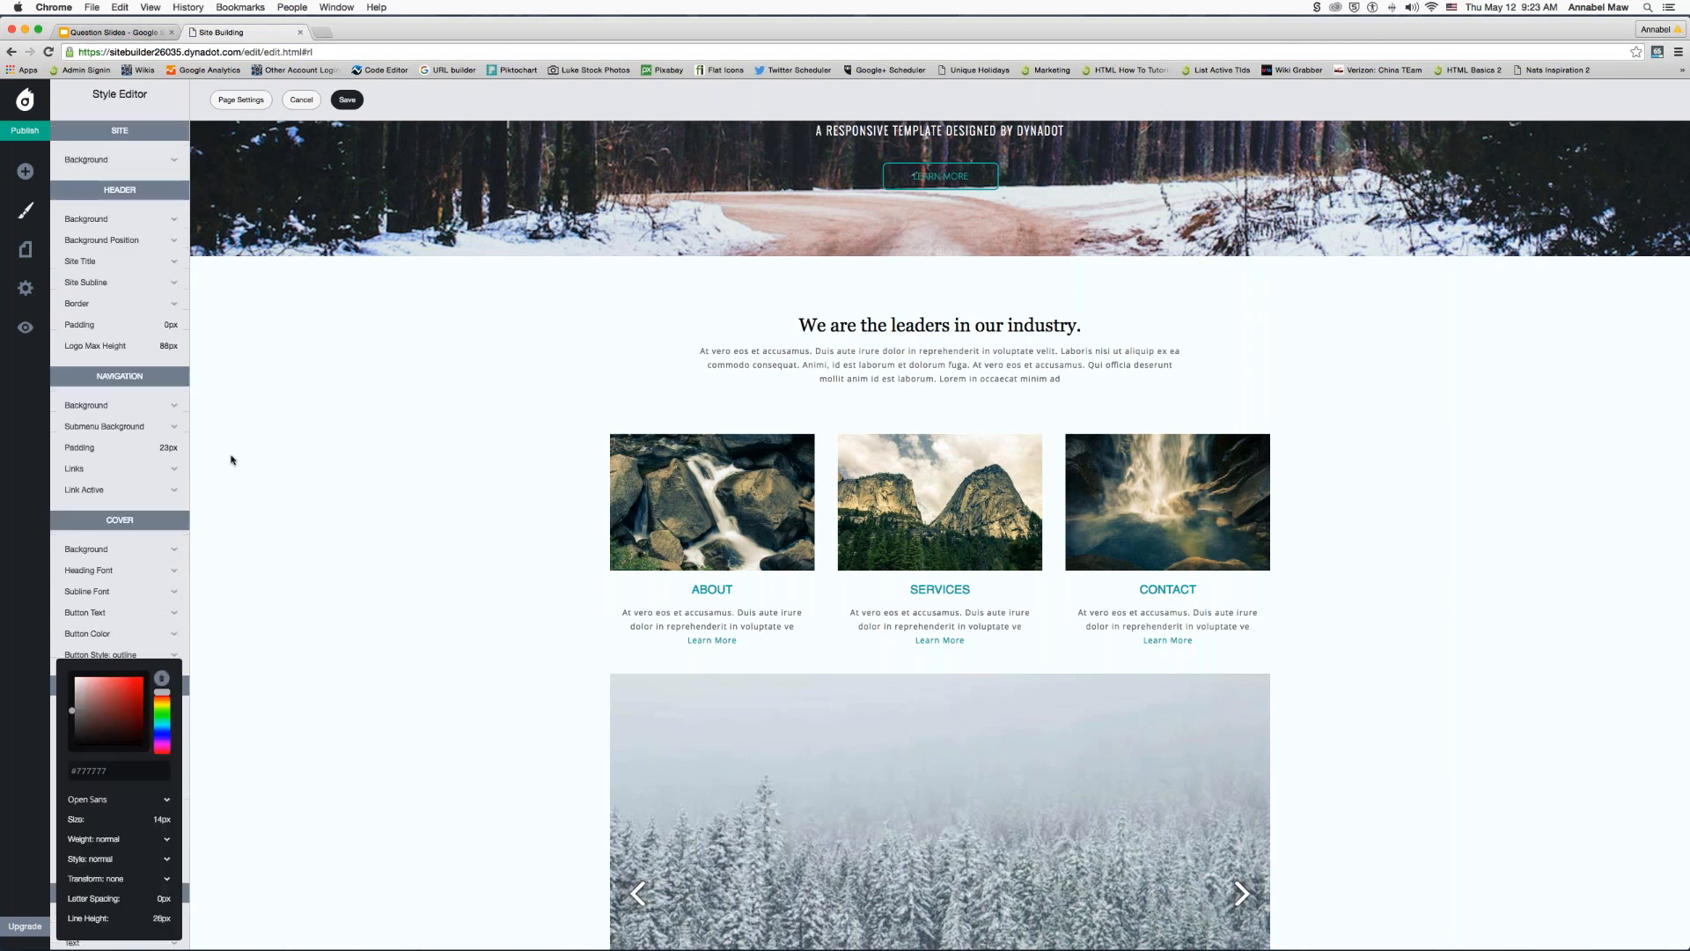
- Set the content text size to 13px, and try the light weight before returning it to normal
mouse_move(83, 822)
mouse_move(77, 822)
left_mouse_down()
mouse_move(131, 822)
mouse_move(75, 822)
left_mouse_up()
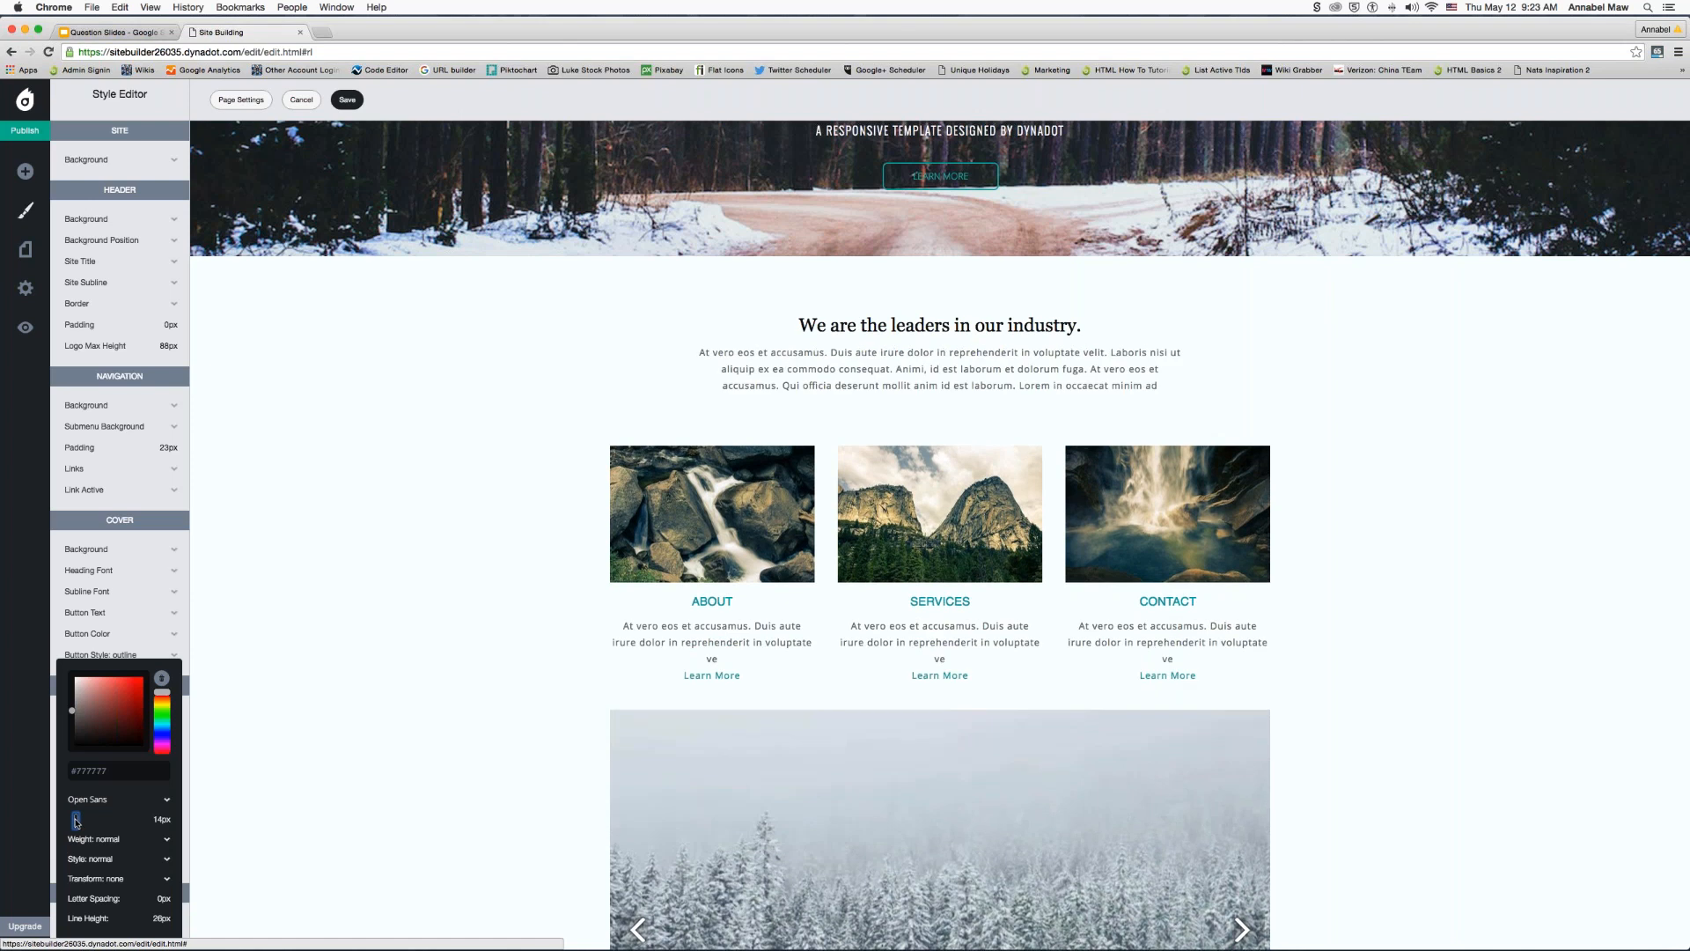
left_click_drag(75, 822, 75, 822)
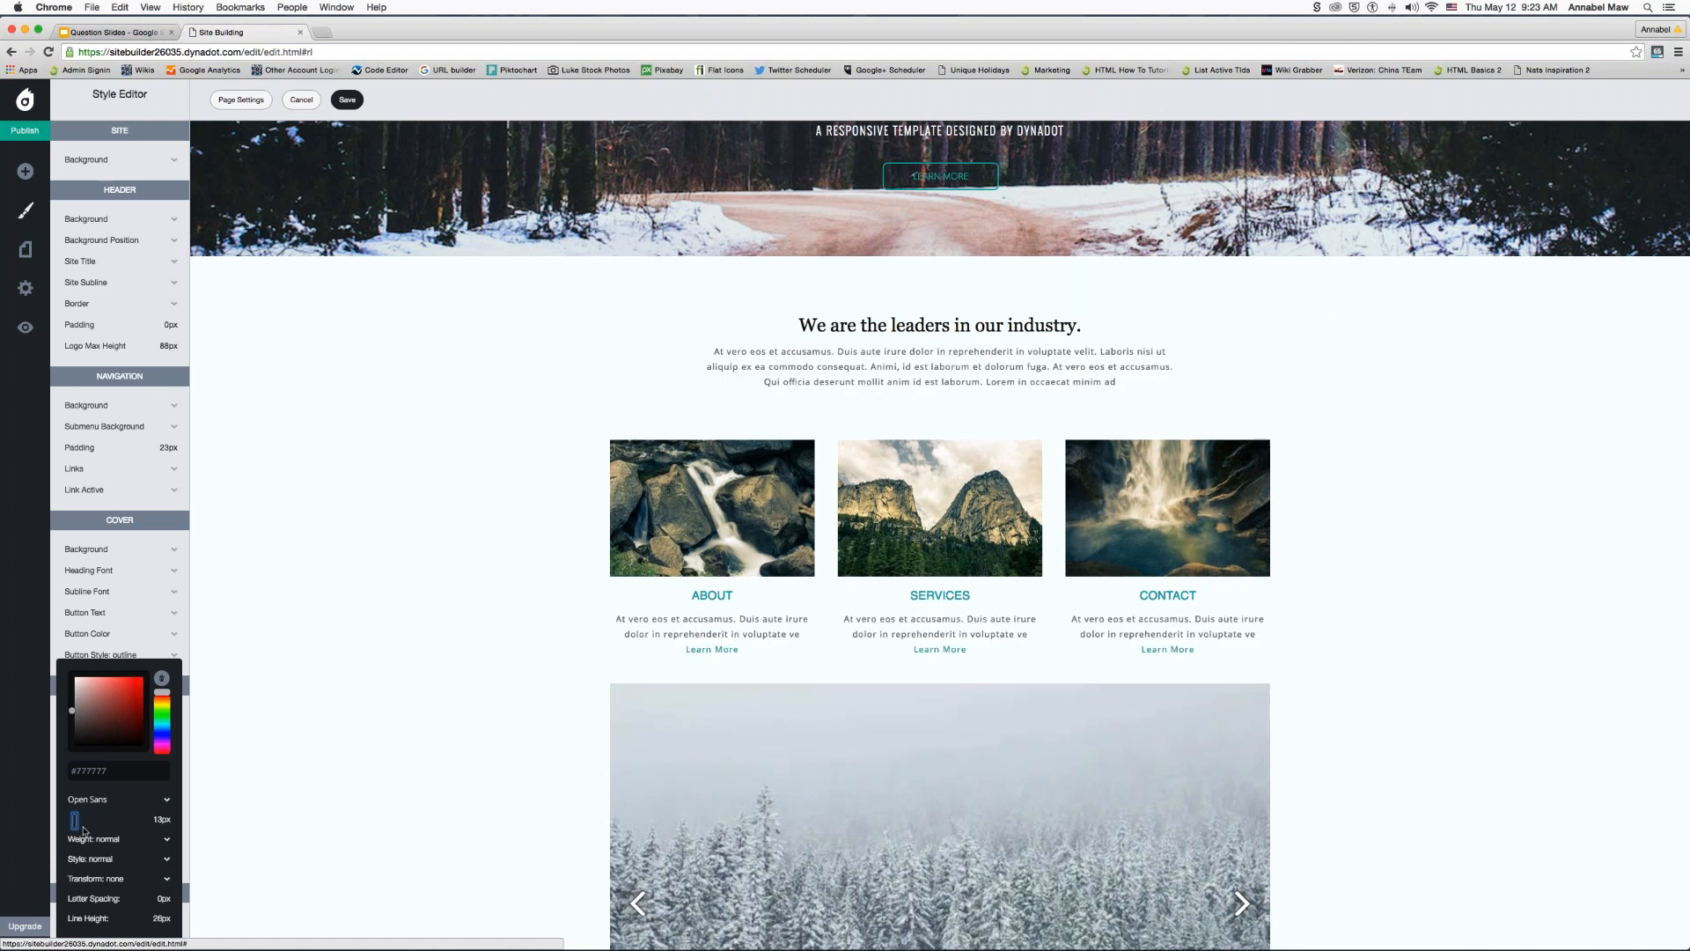
left_click(103, 841)
left_click(97, 829)
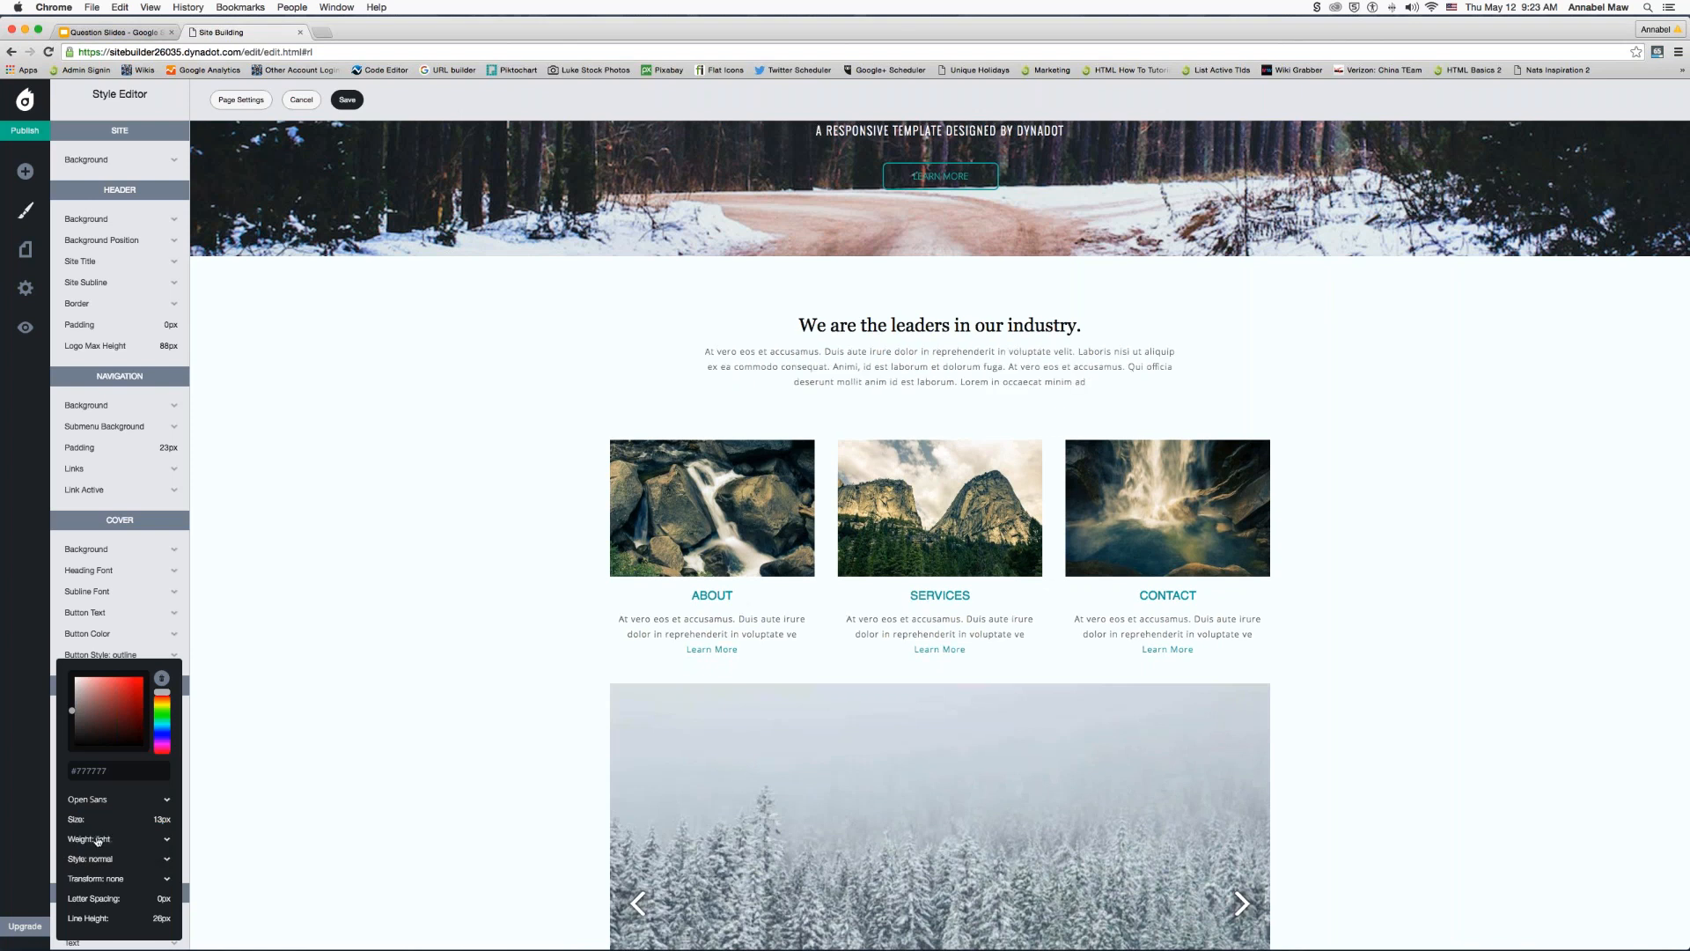
left_click(100, 839)
left_click(99, 851)
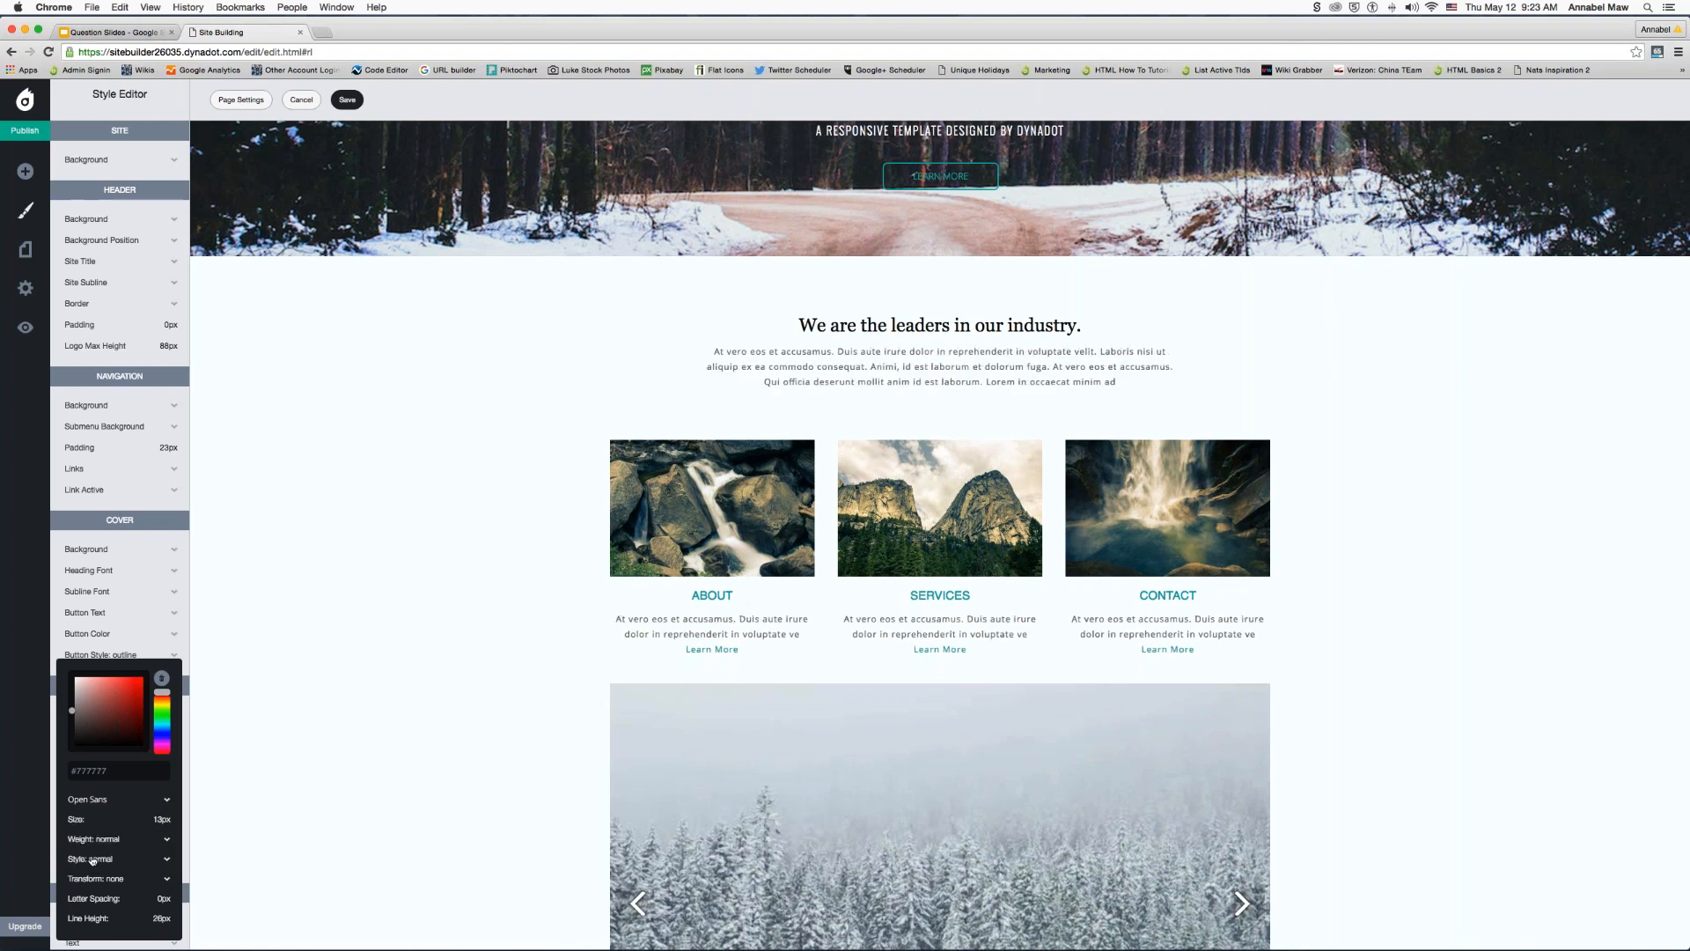
- Adjust the content text's letter spacing and increase its line height slightly
mouse_move(101, 902)
left_click_drag(84, 900, 87, 903)
mouse_move(95, 921)
left_click_drag(97, 922, 91, 920)
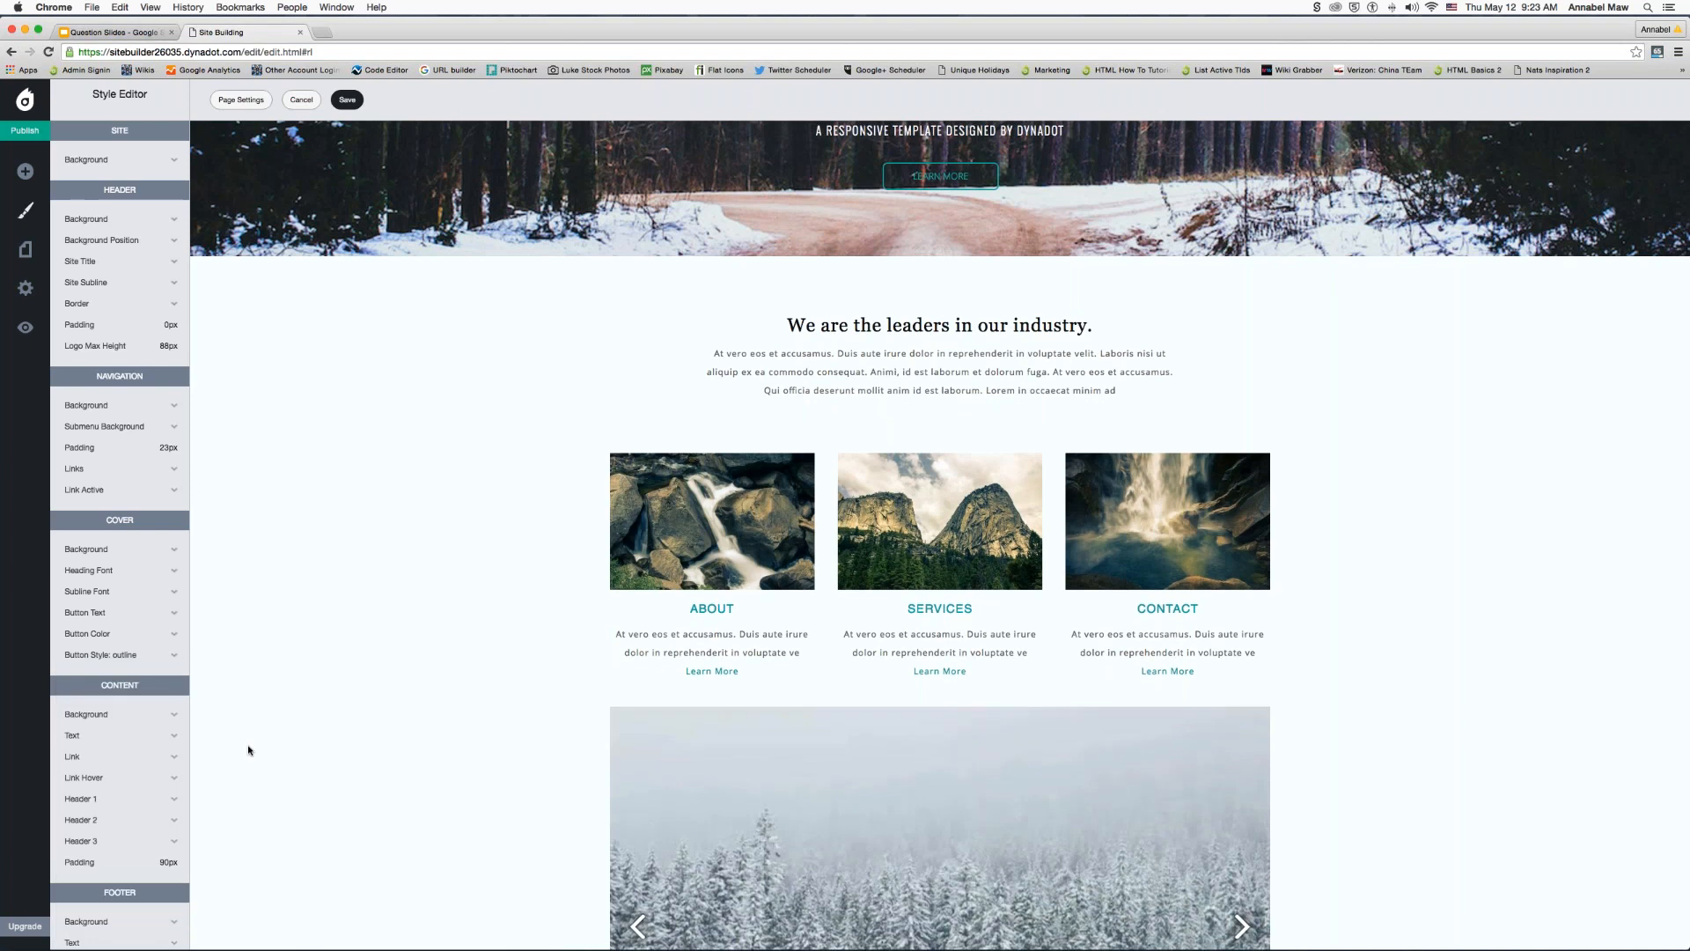
- Change the content link colour to a slightly softer teal, and open and close the link hover colour settings
scroll(80, 733, "down", 1)
scroll(80, 732, "down", 1)
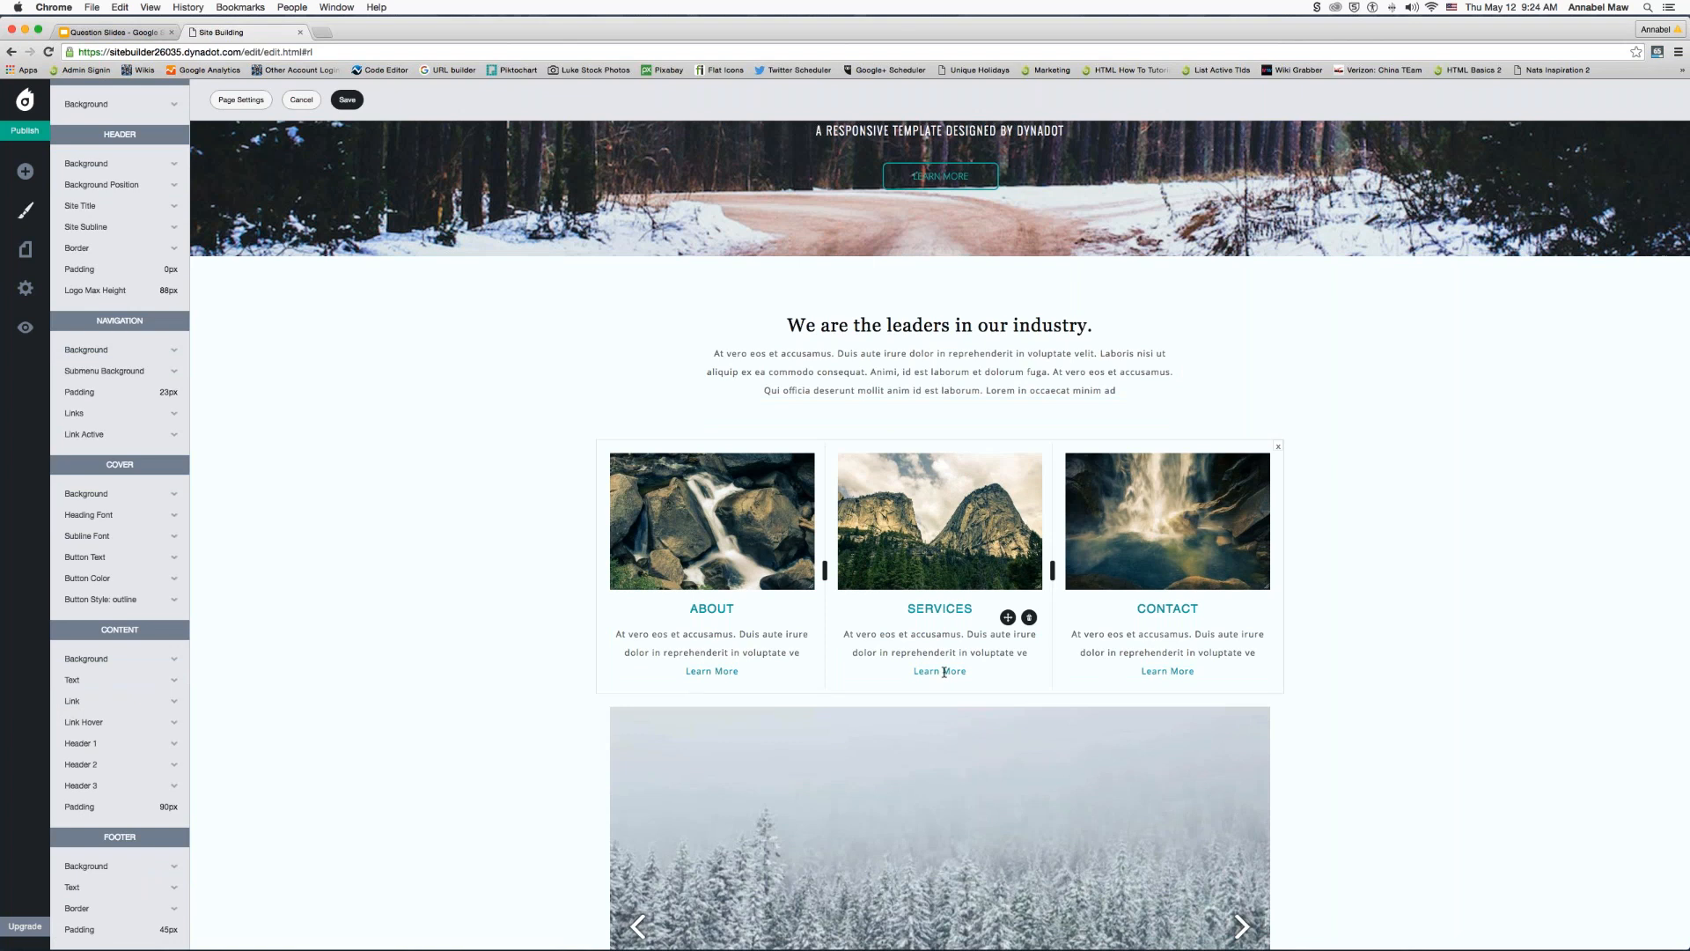
left_click(84, 701)
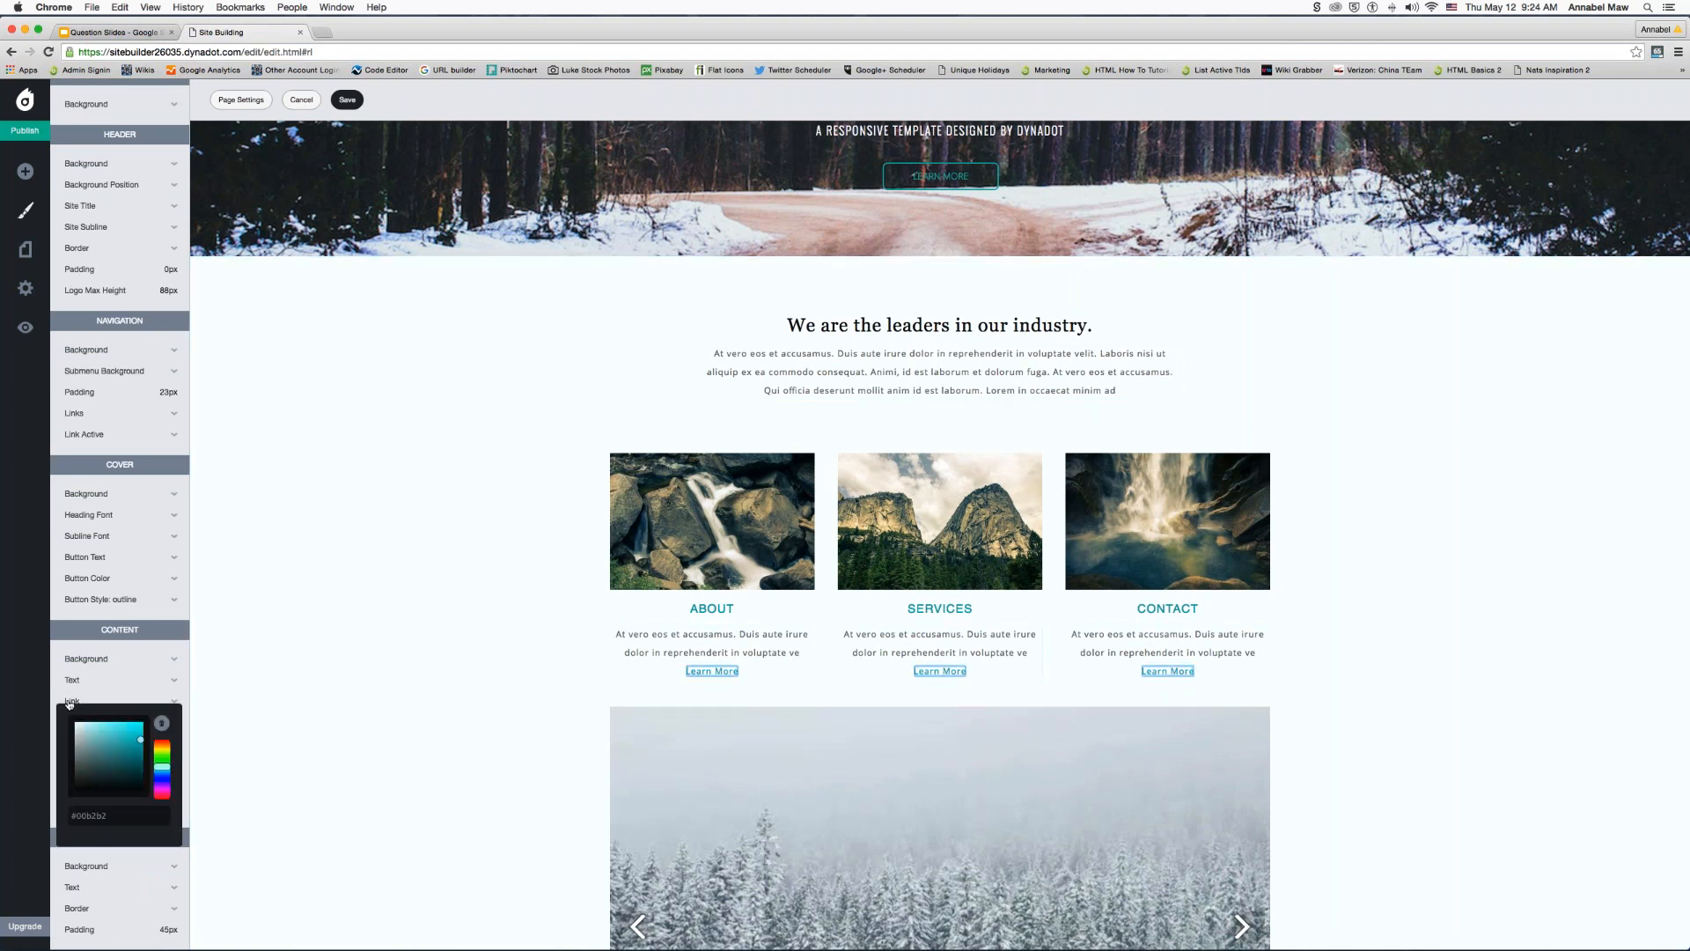
mouse_move(87, 731)
left_mouse_down()
mouse_move(128, 724)
mouse_move(142, 769)
mouse_move(144, 738)
mouse_move(125, 732)
left_mouse_up()
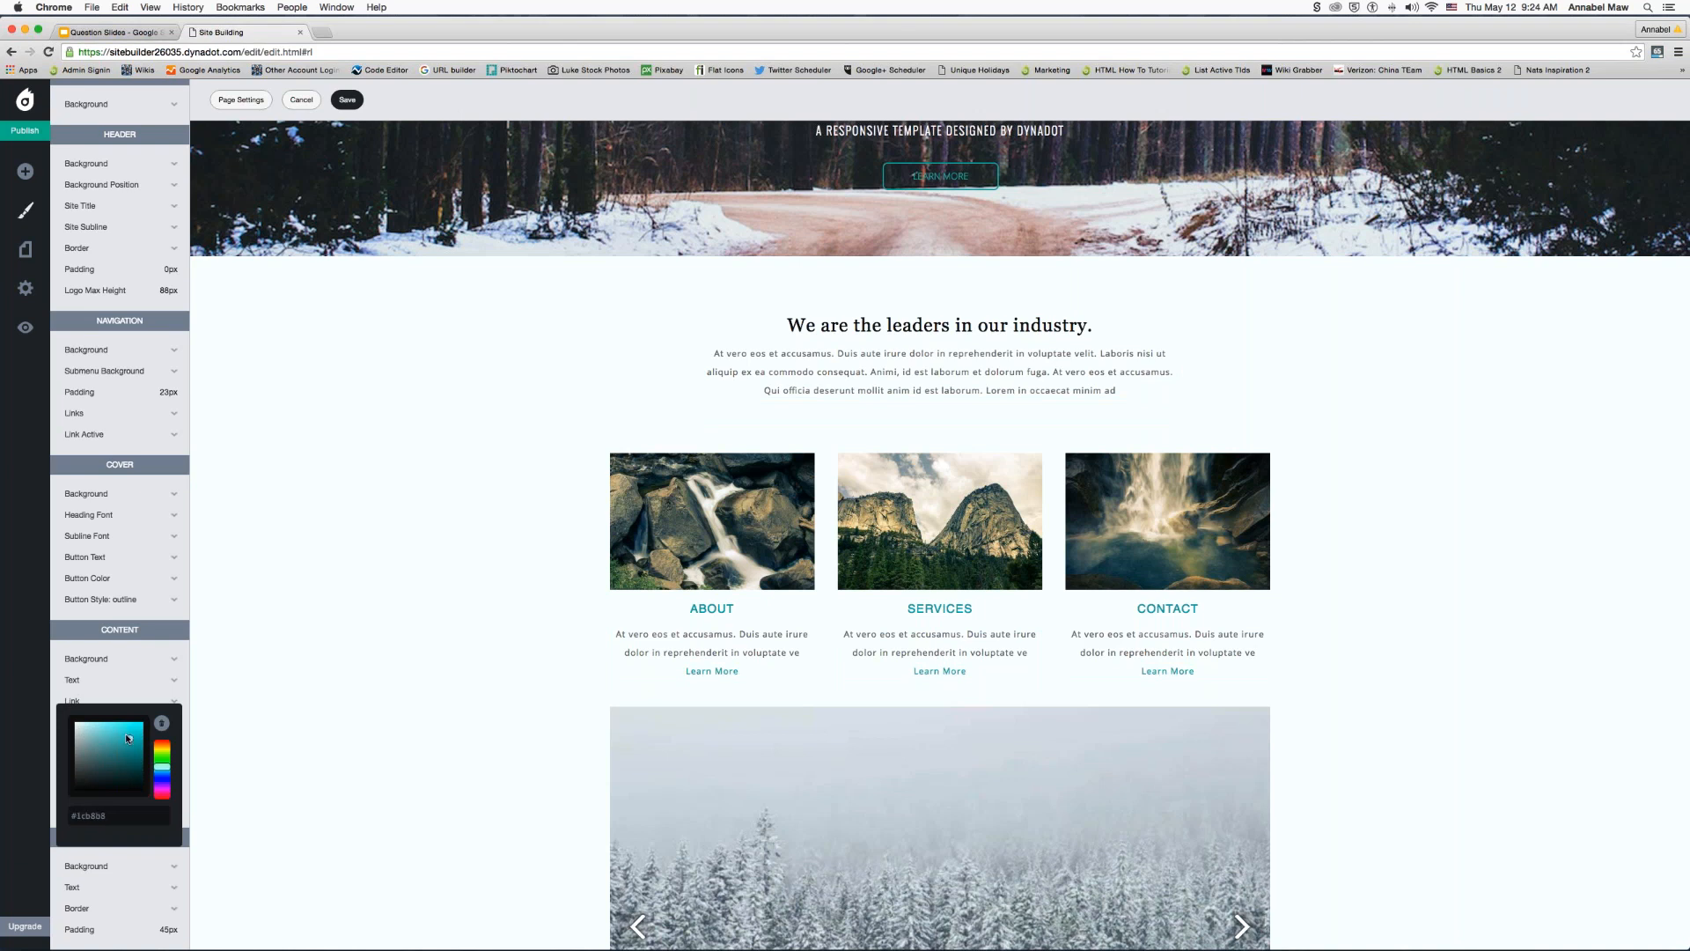
left_click(235, 717)
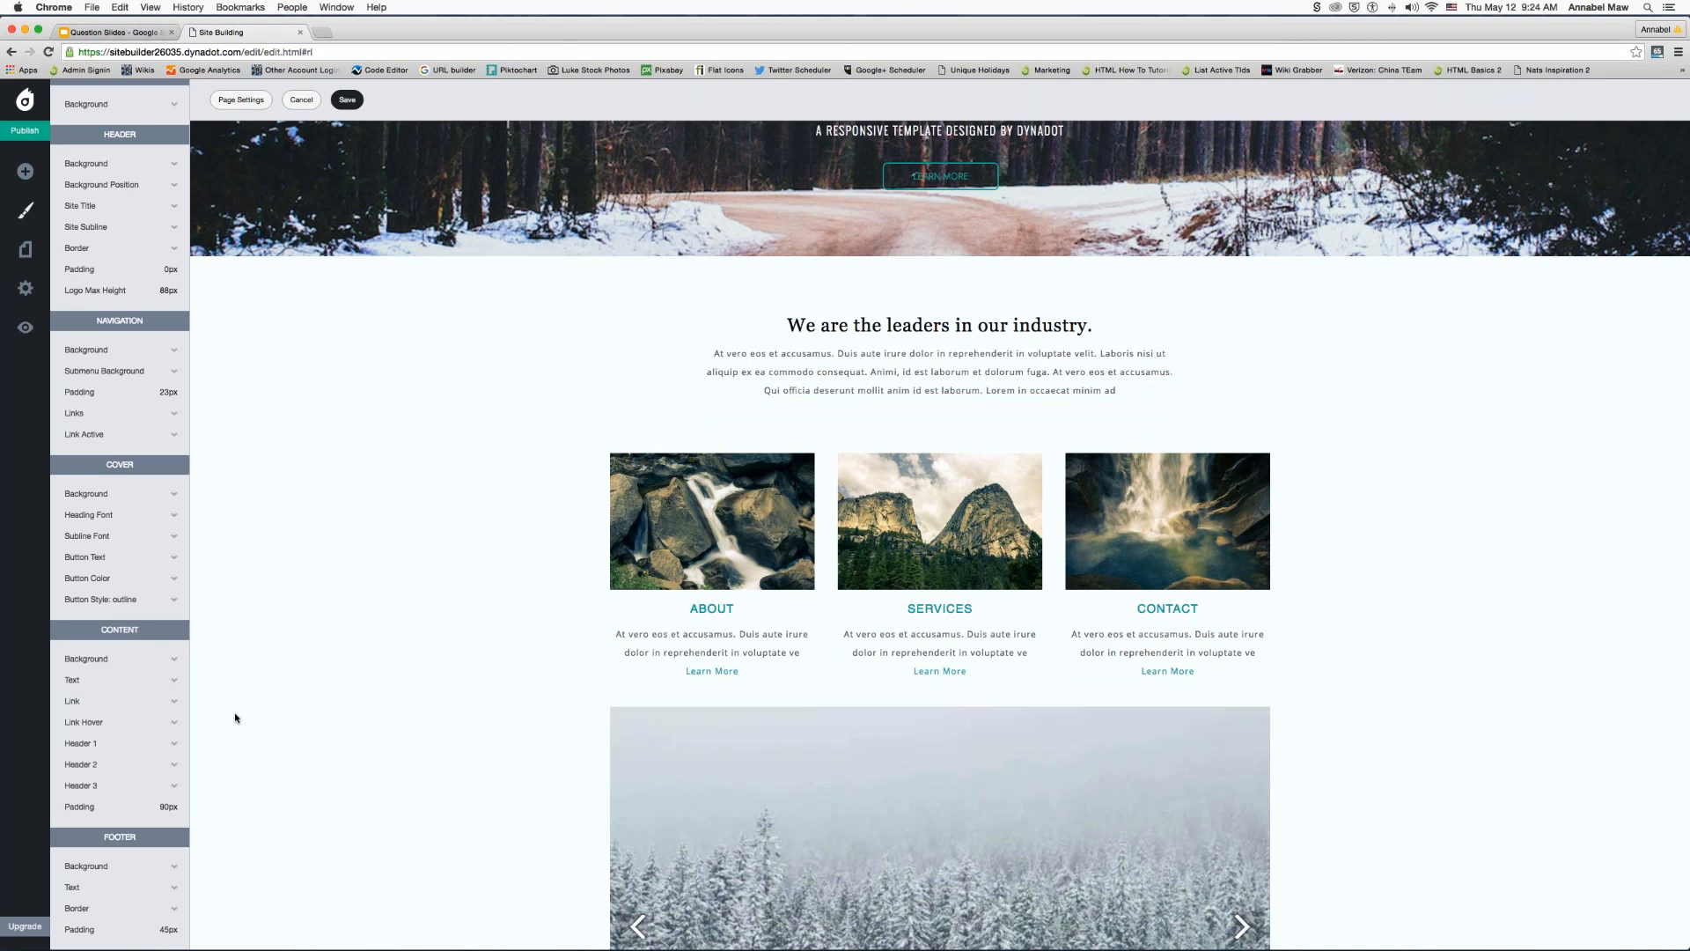
left_click(97, 723)
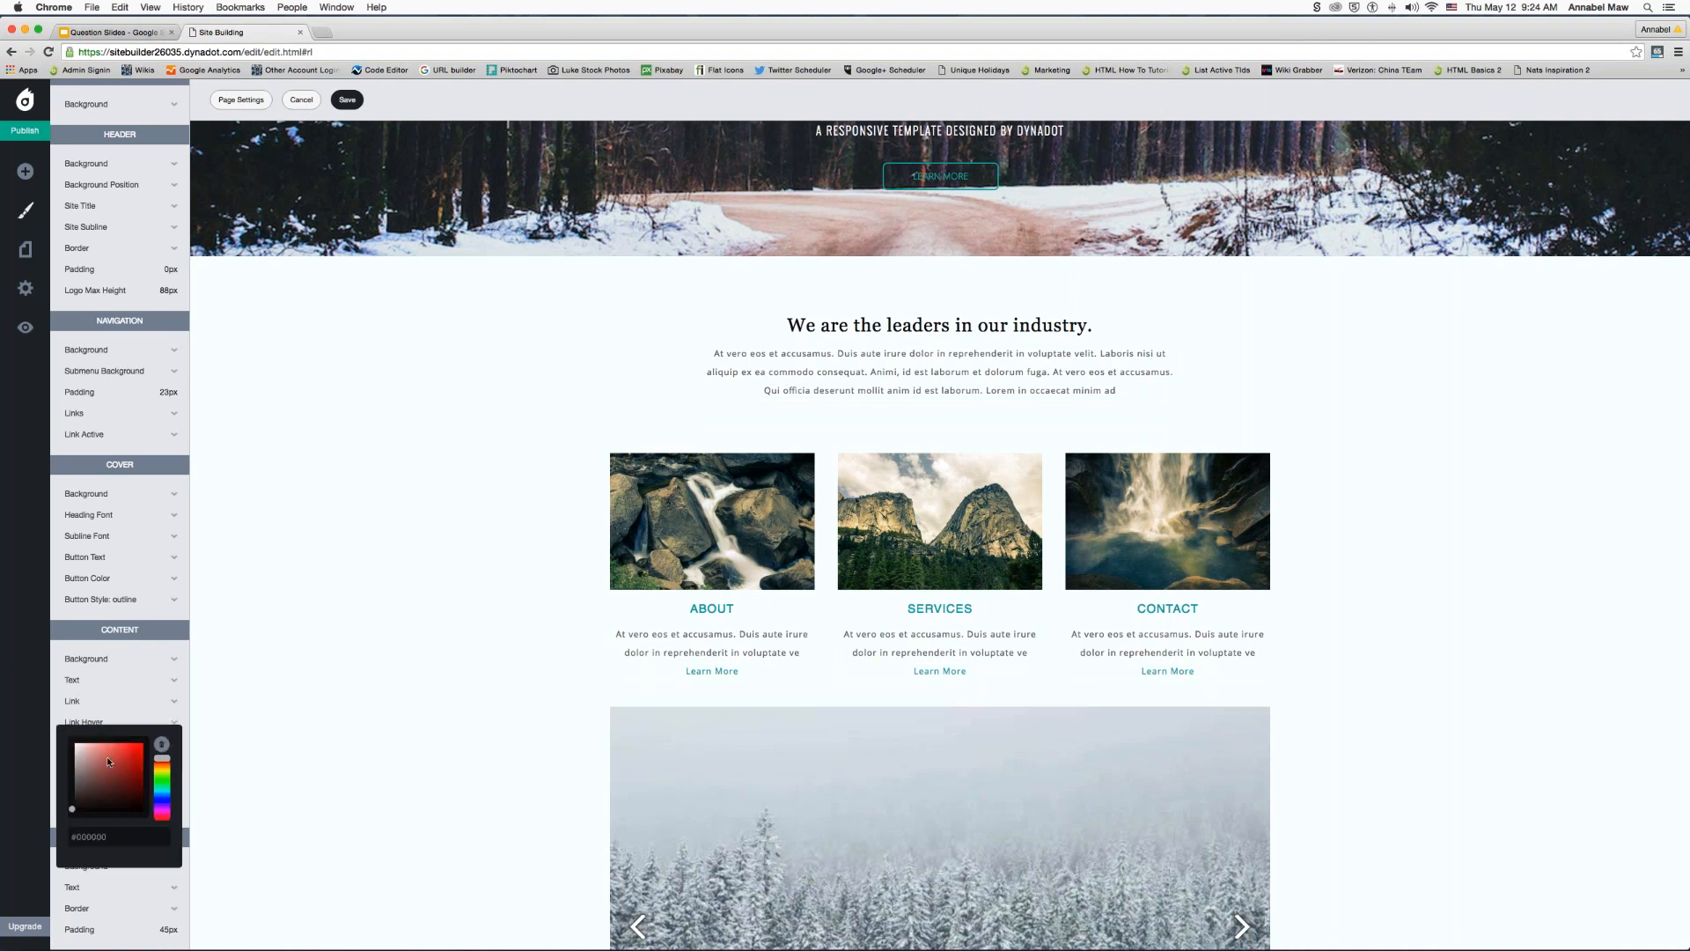
left_click(215, 718)
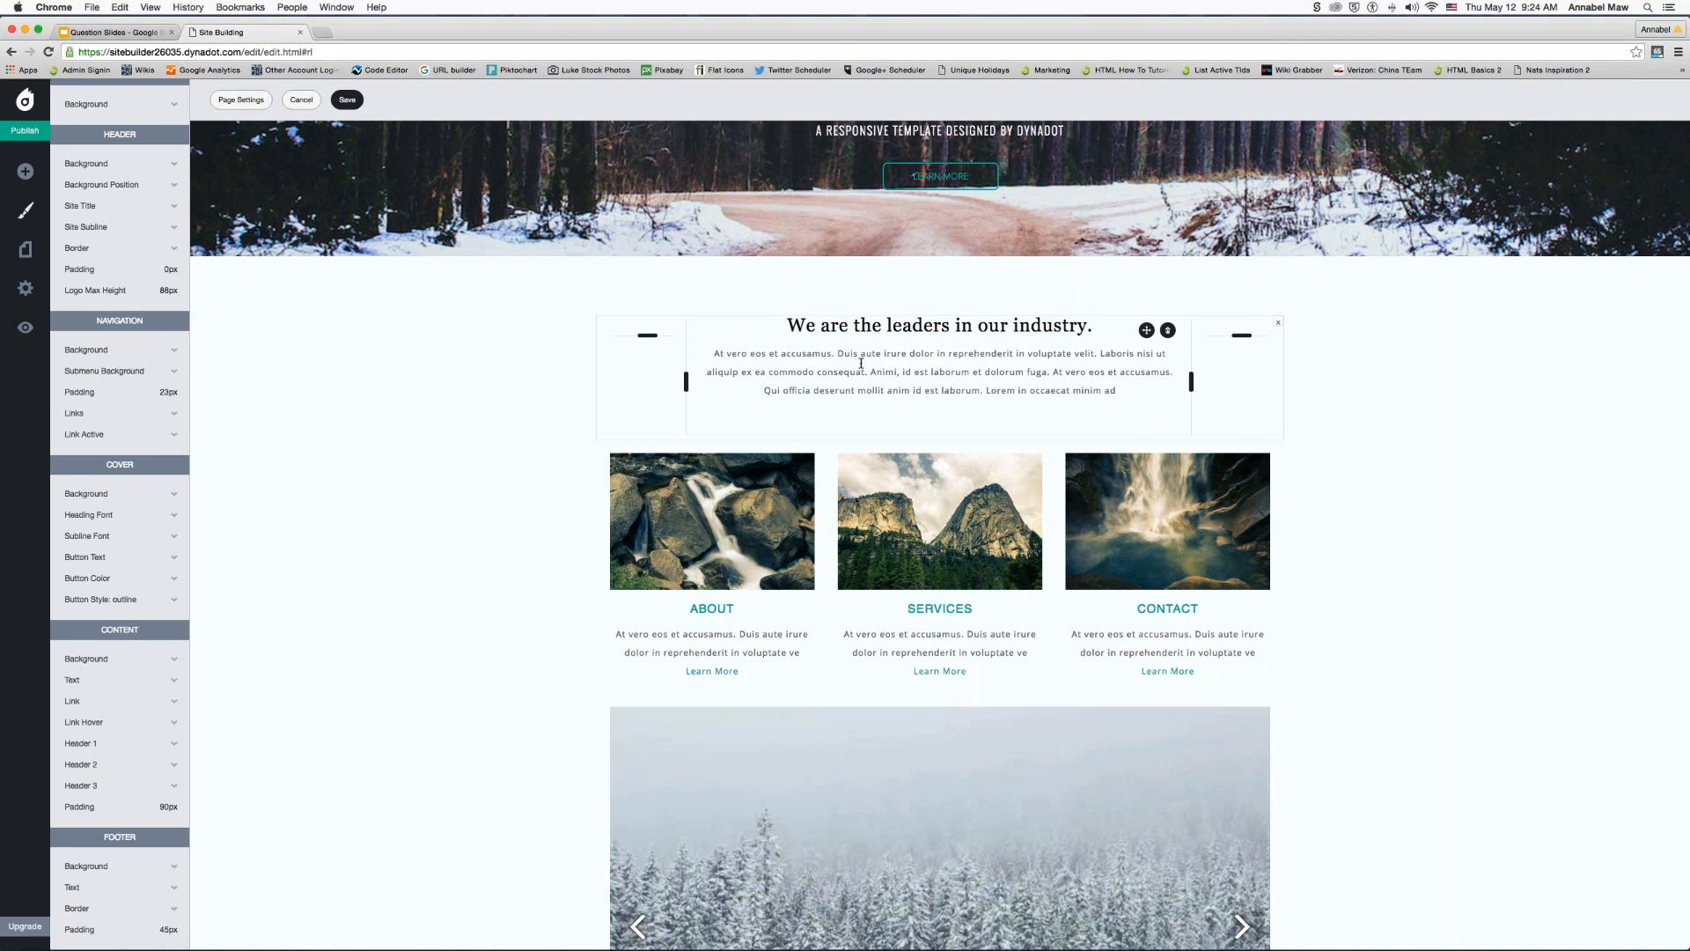
- Set the content's Header 1 to Open Sans at 30px with the uppercase transform, and close its settings
left_click(79, 747)
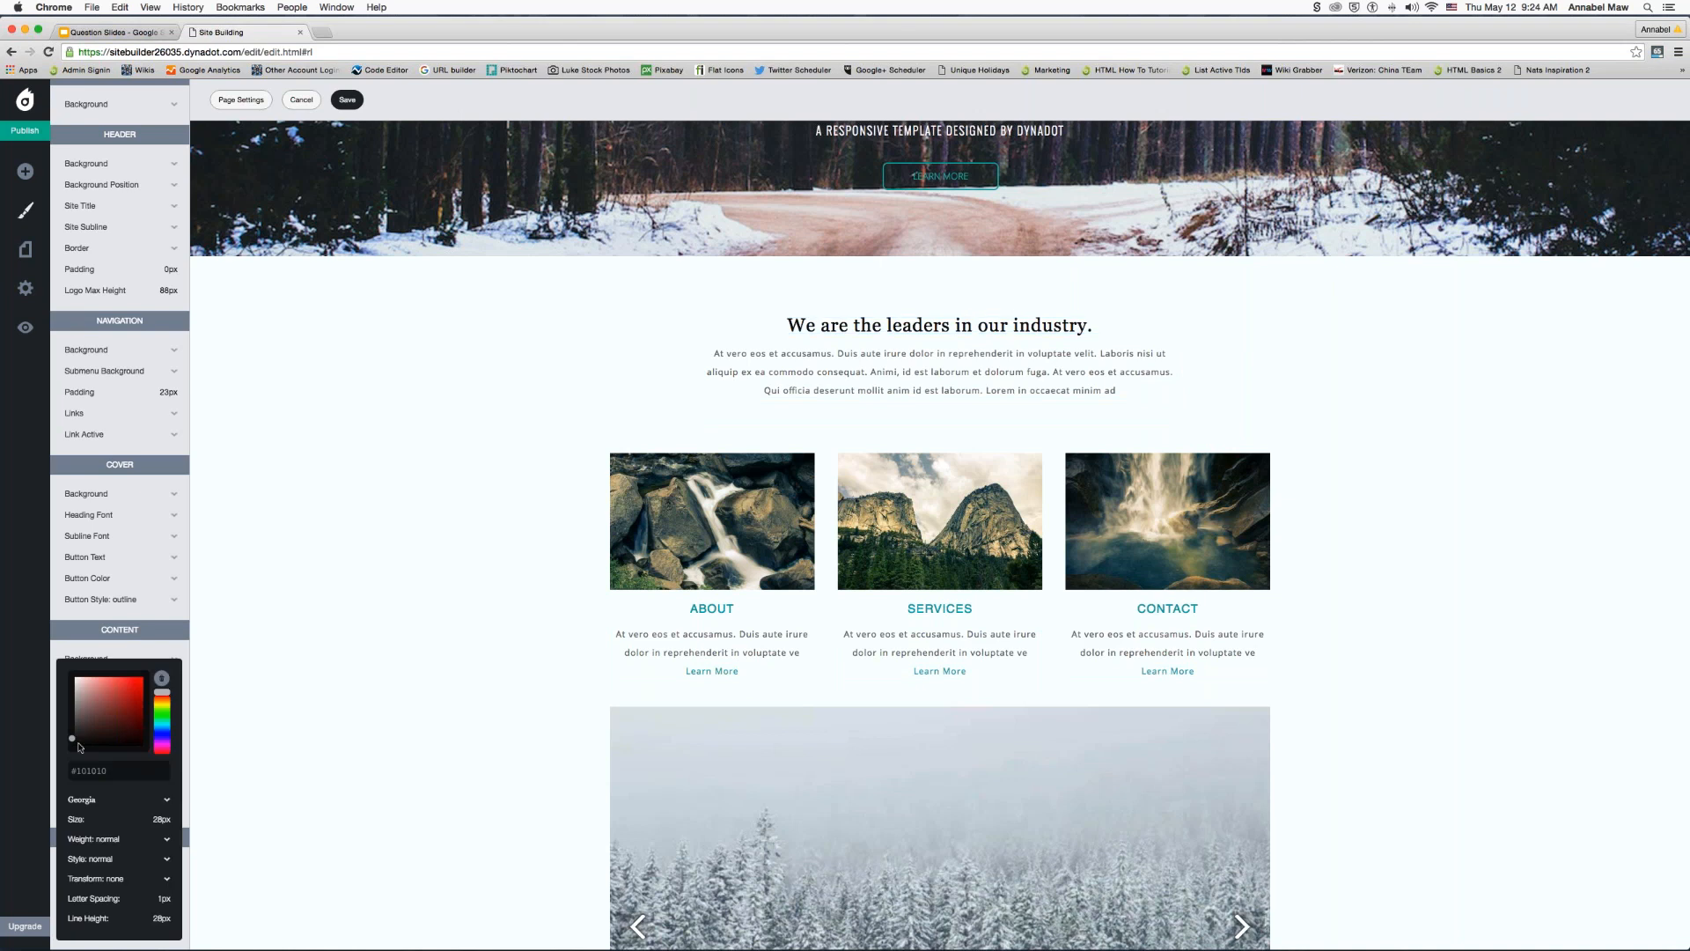
left_click(119, 800)
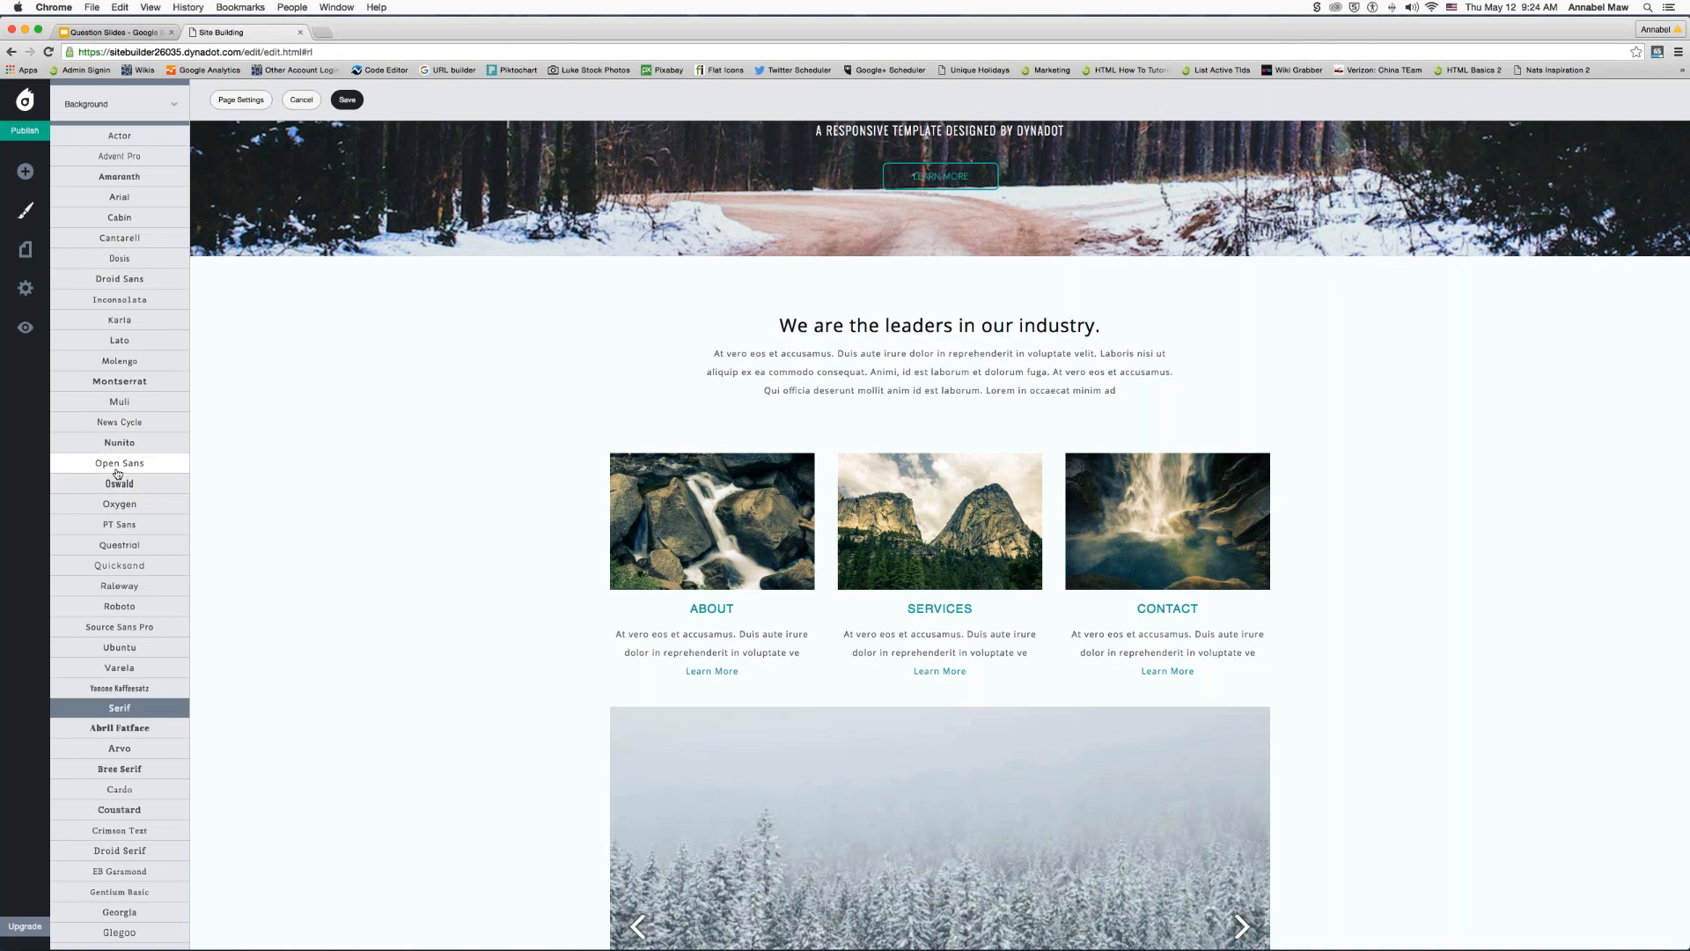
left_click(258, 491)
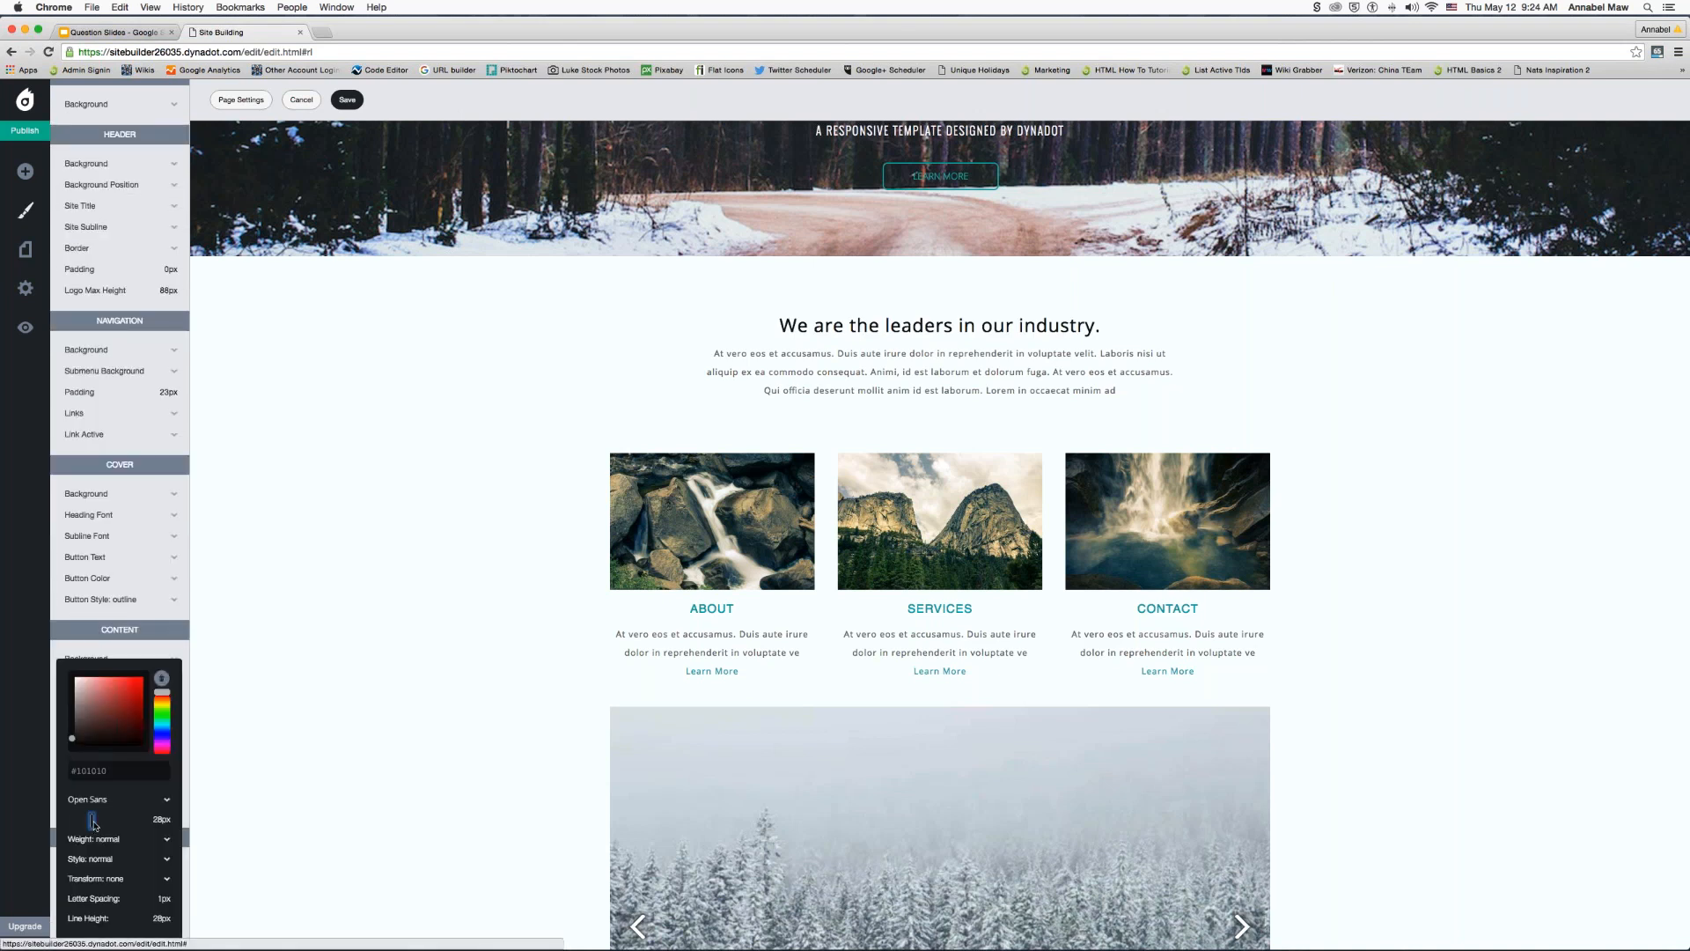
left_click_drag(94, 824, 95, 822)
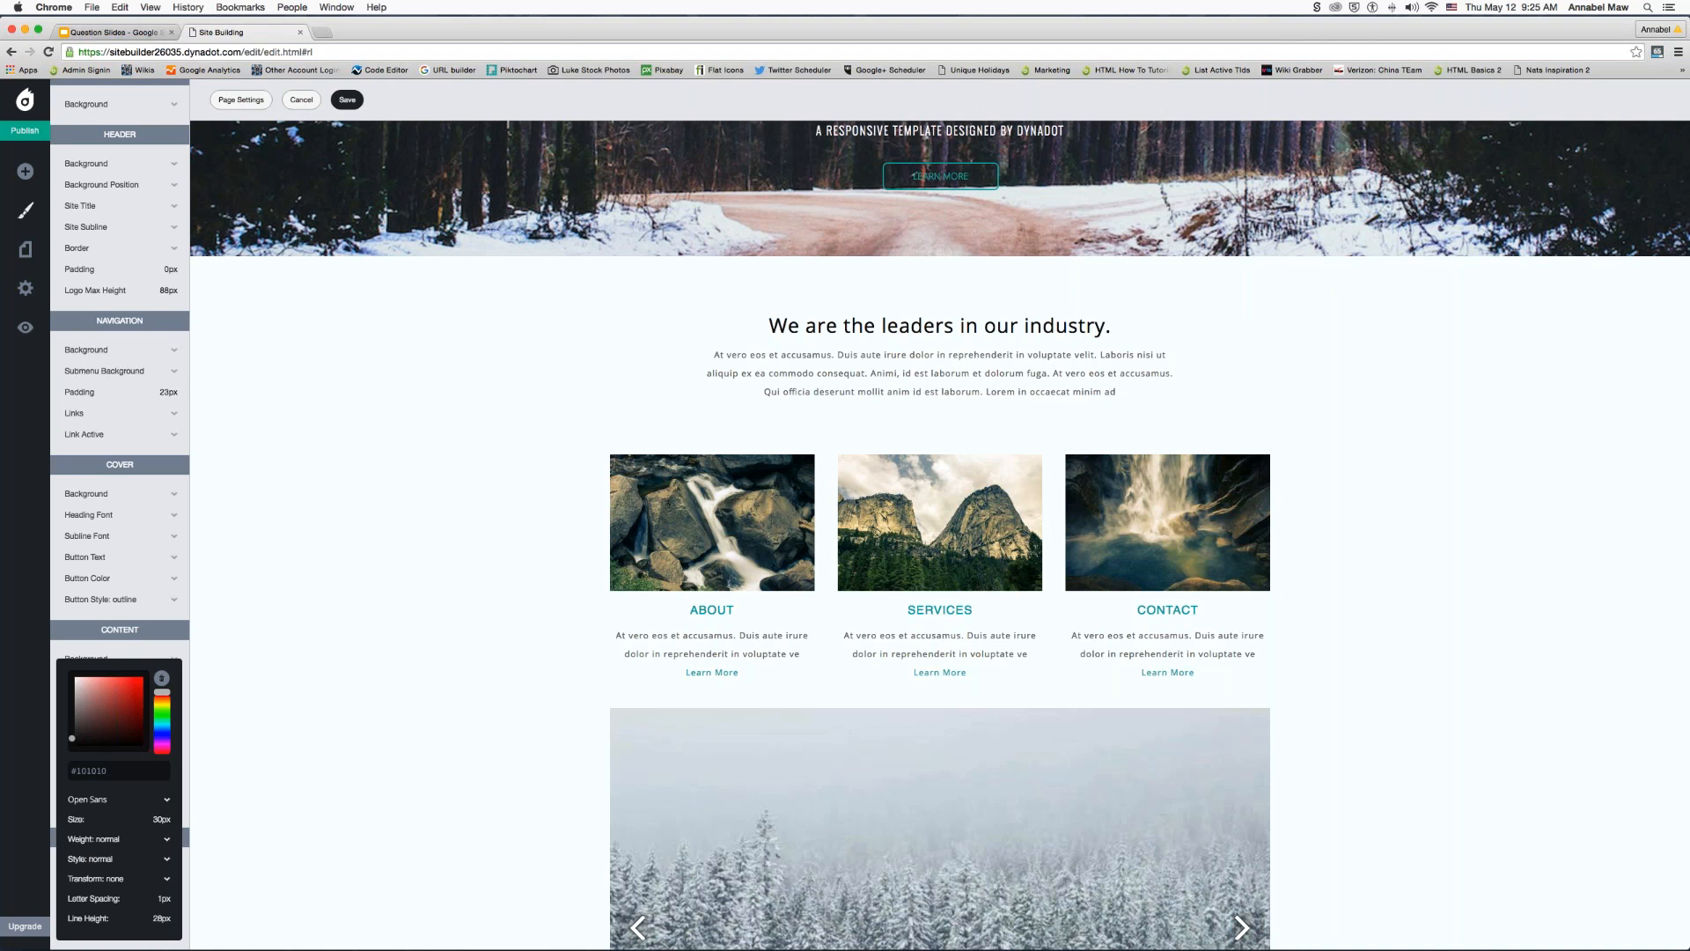
left_click(106, 879)
left_click(93, 889)
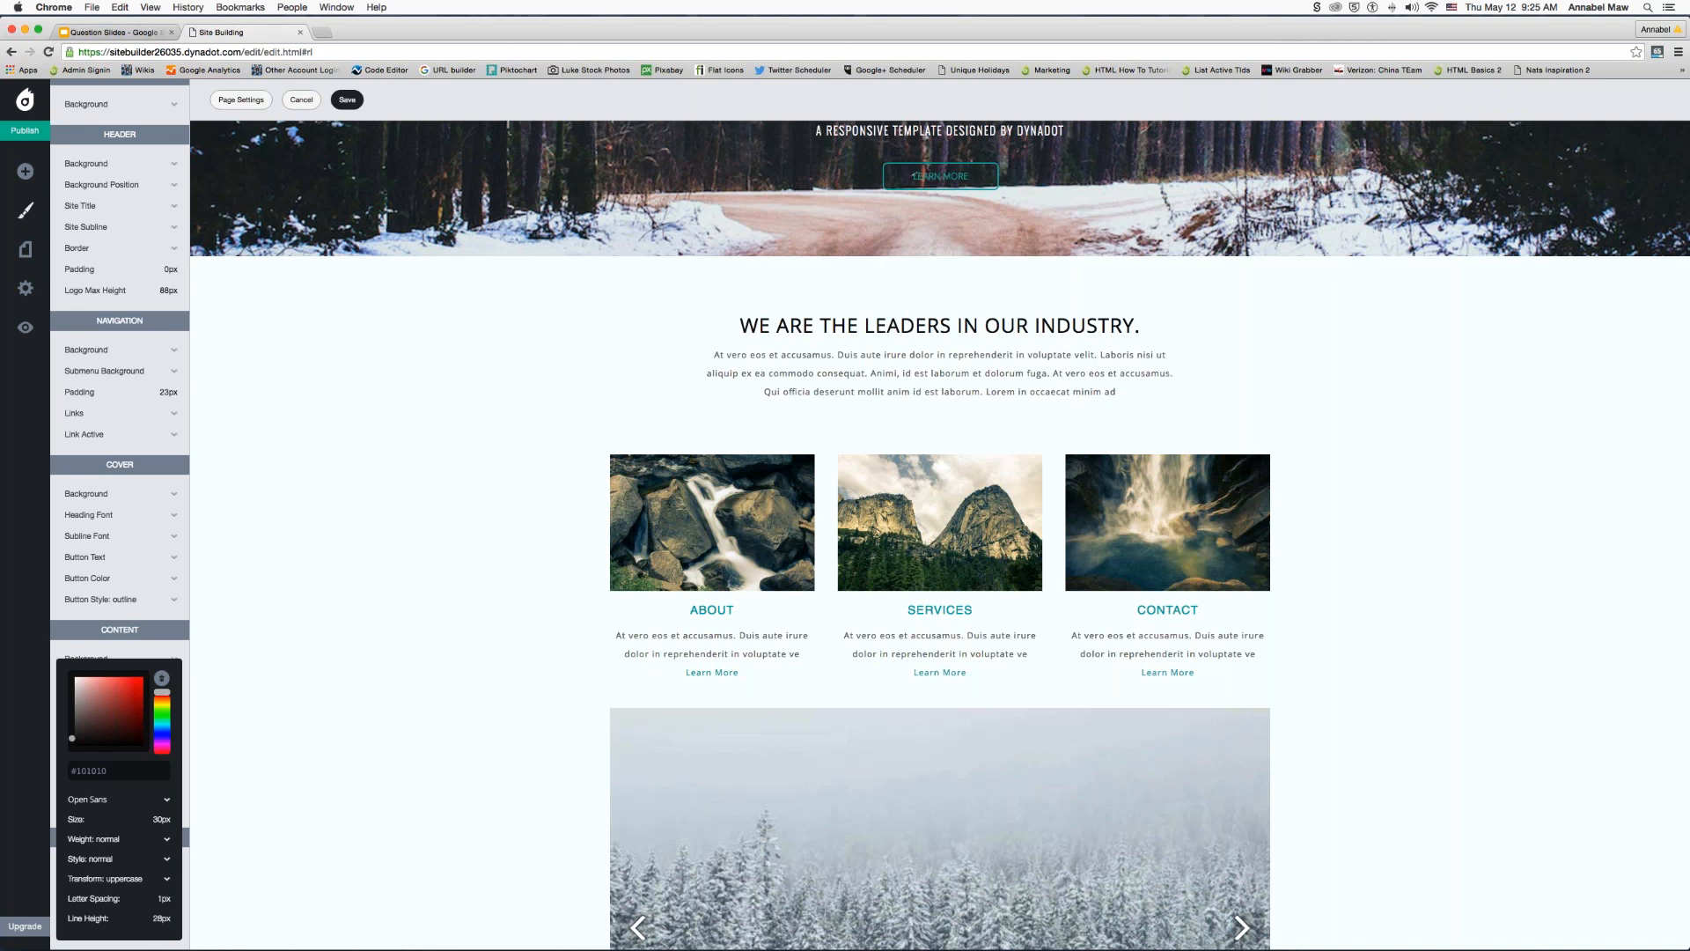
left_click(229, 768)
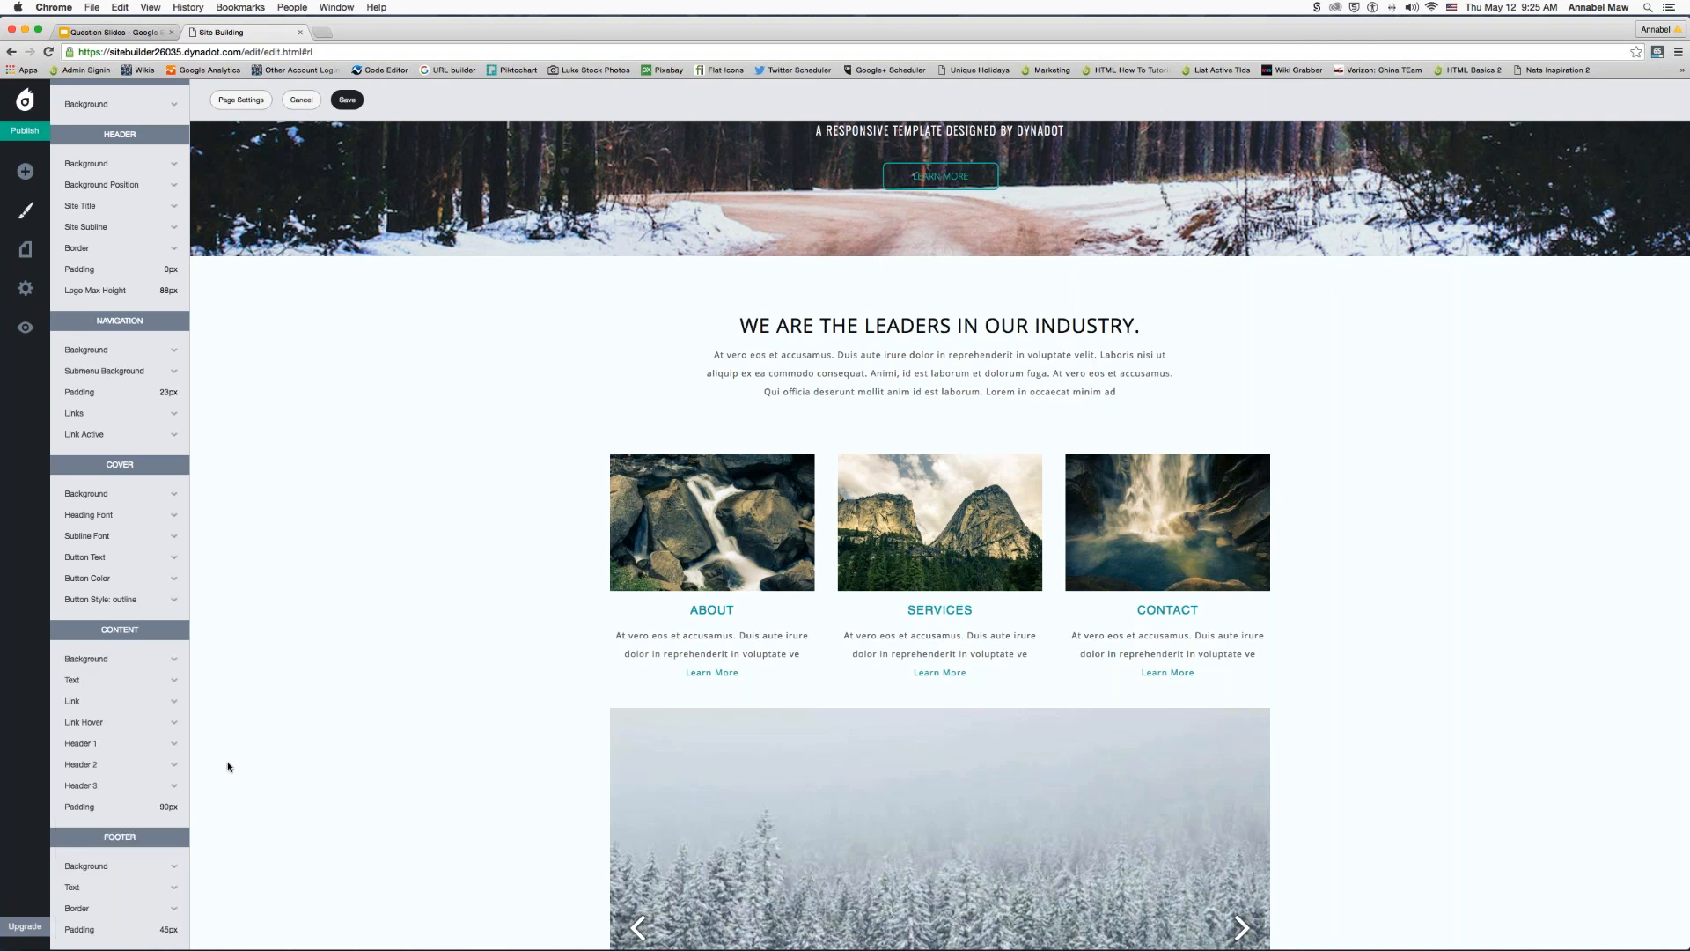
- Set the content's Header 3 font to Open Sans and close its settings
left_click(80, 786)
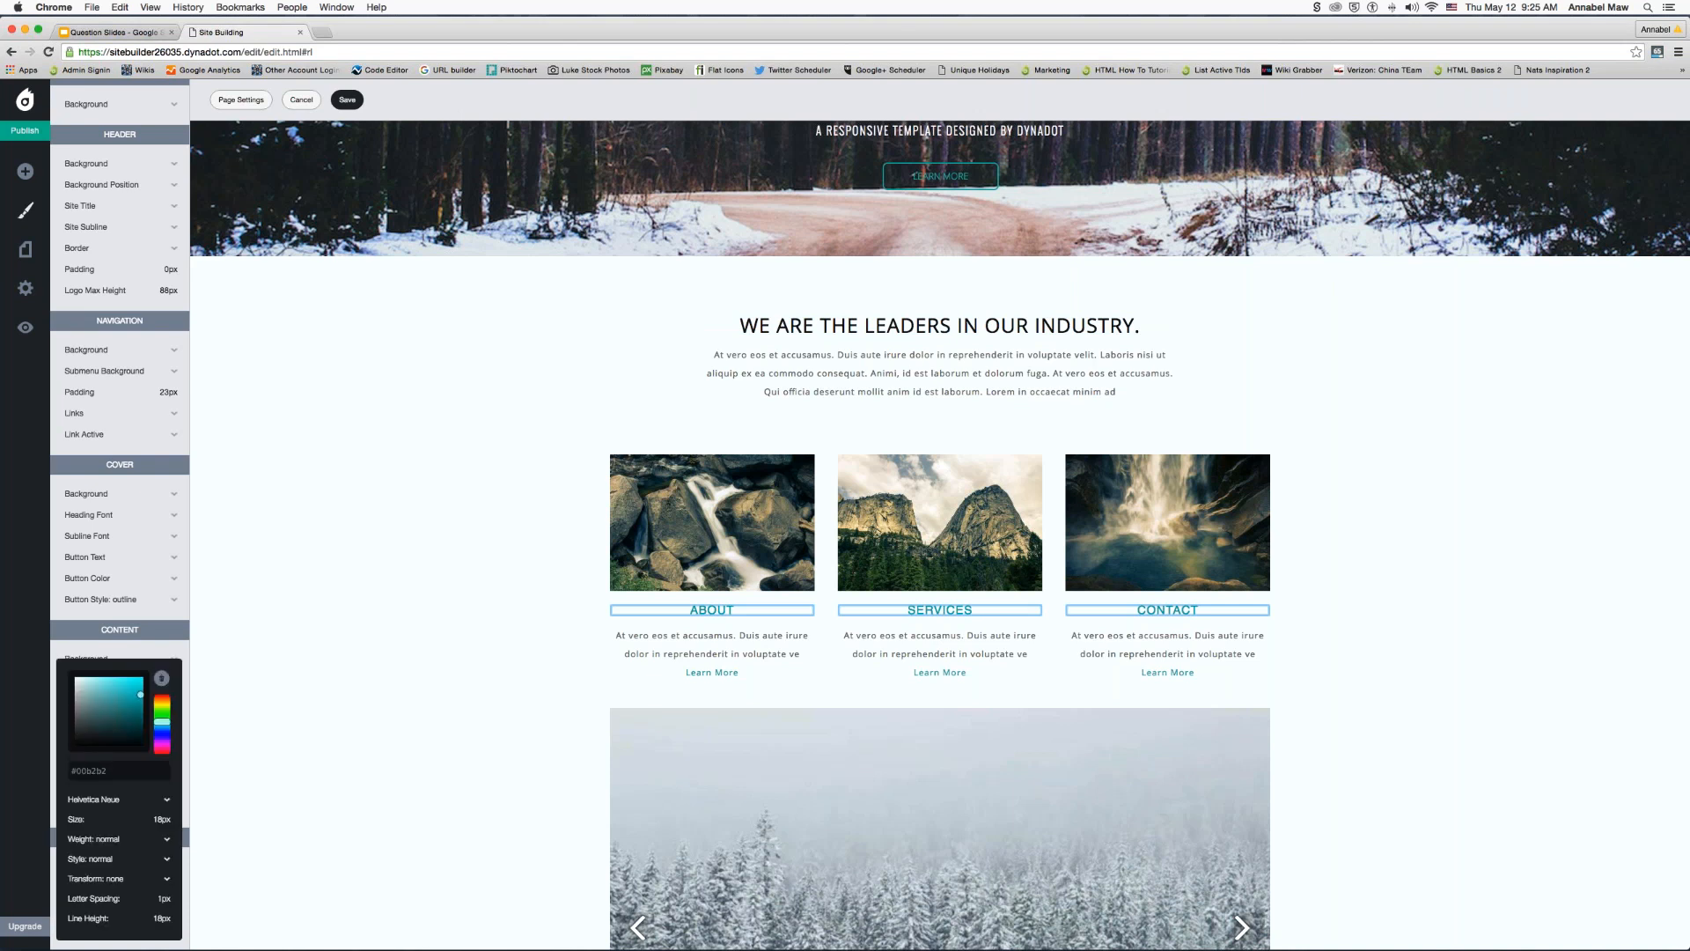
left_click(104, 800)
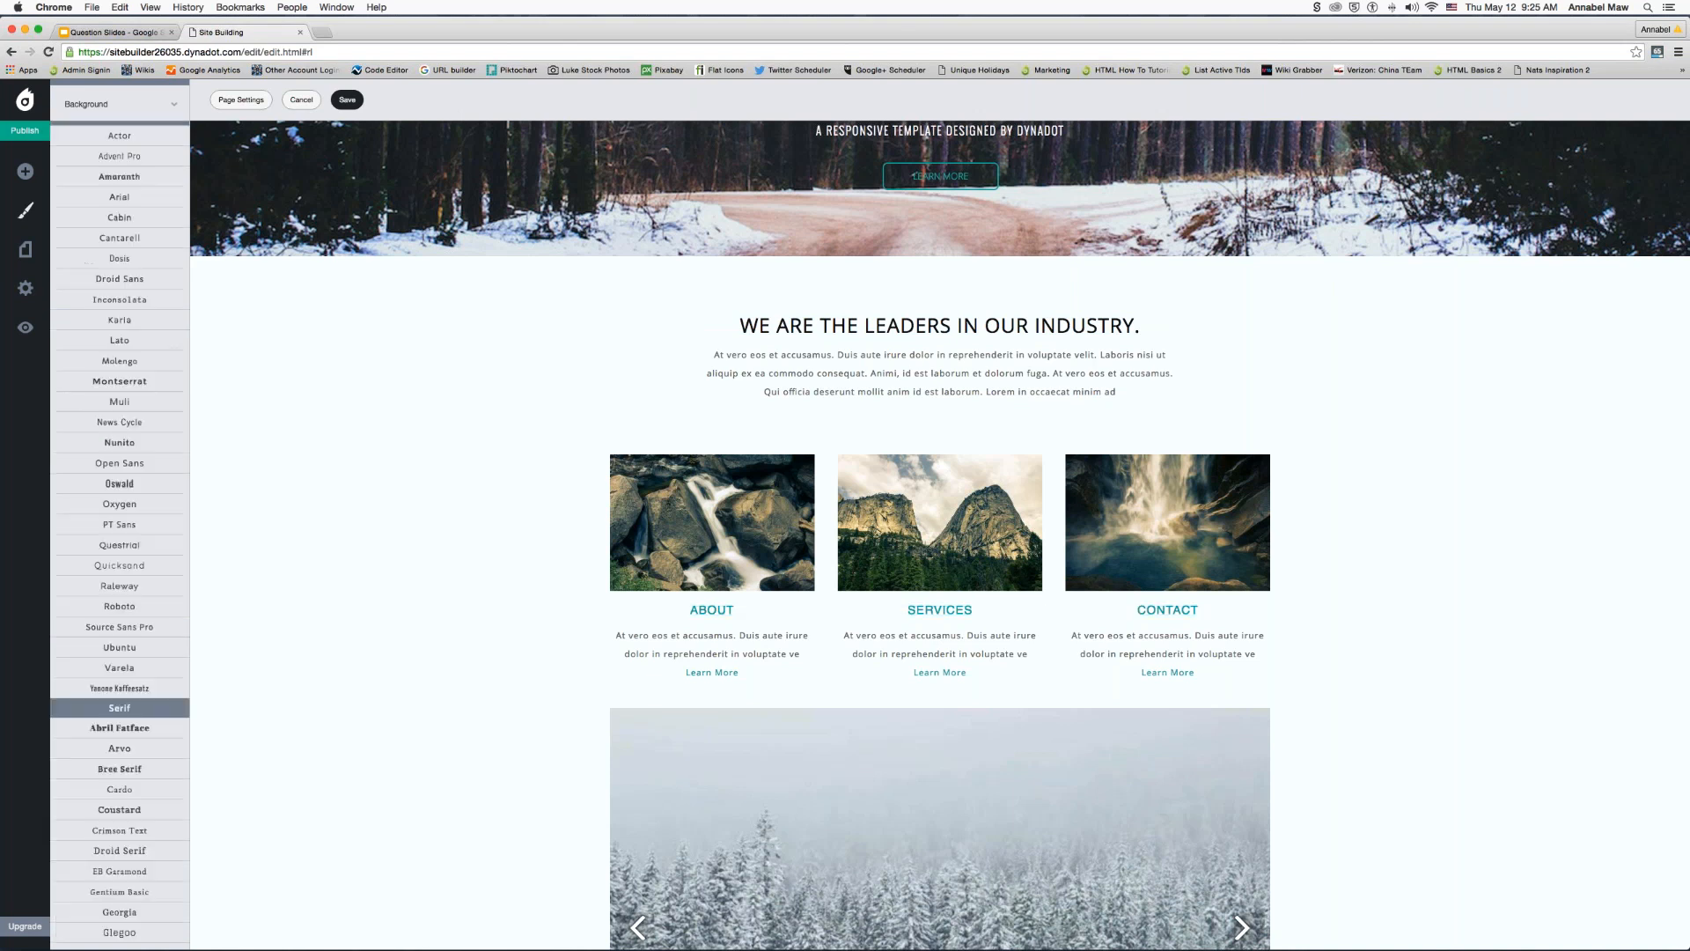
left_click(141, 607)
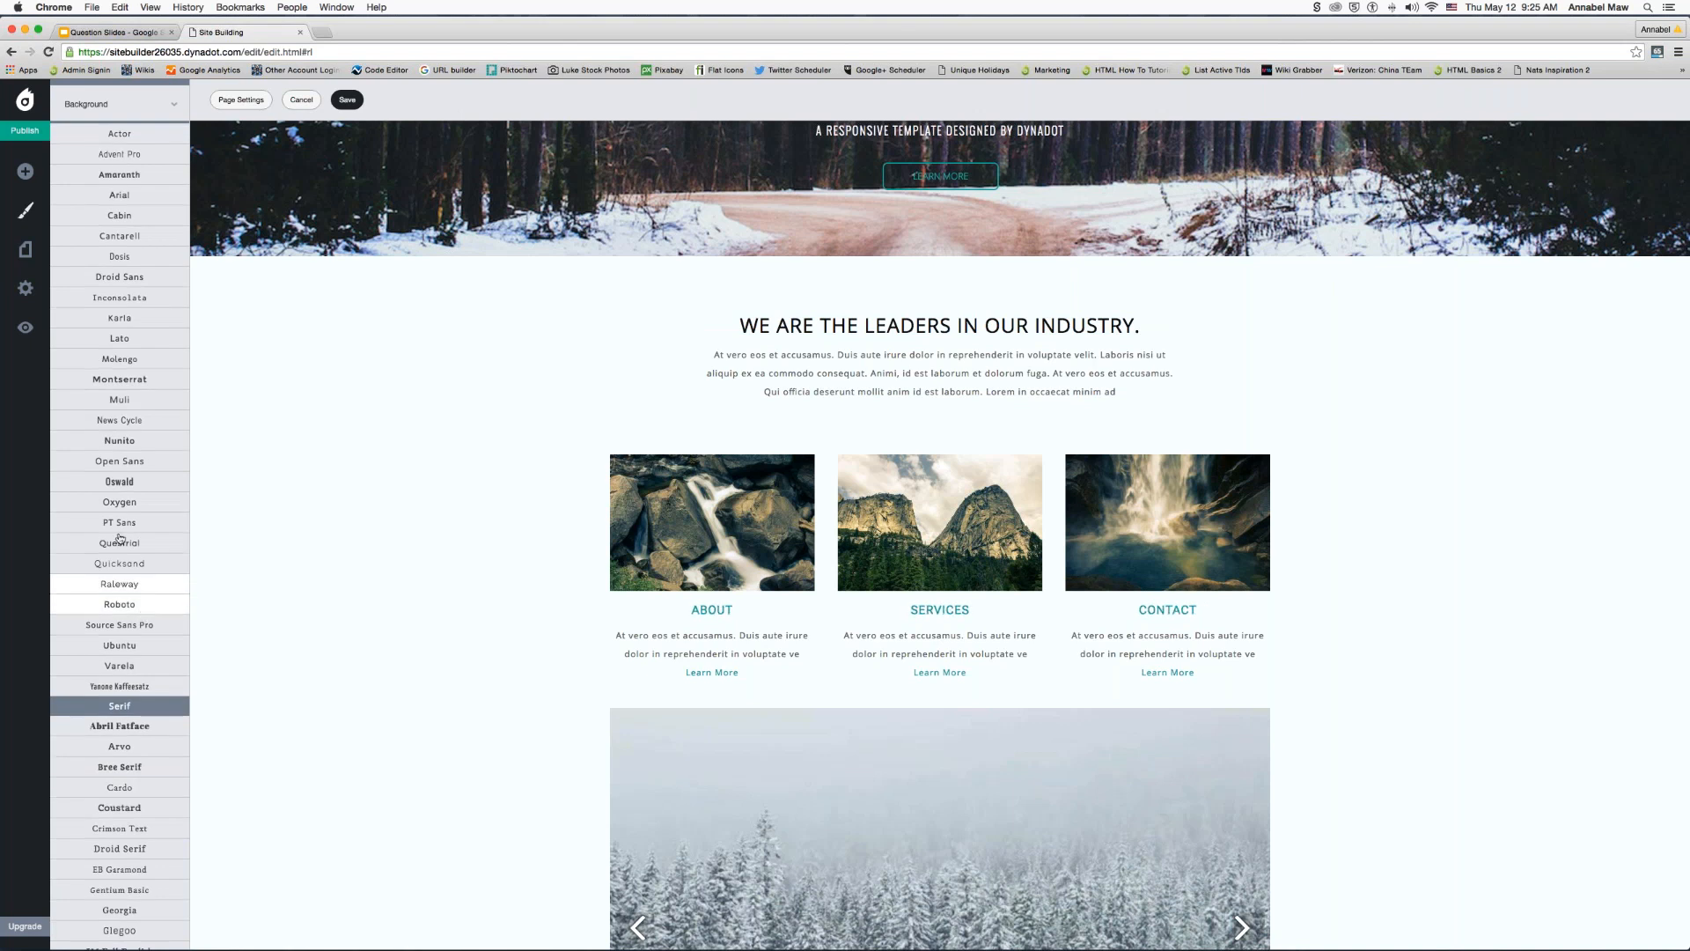
left_click(126, 469)
left_click(226, 574)
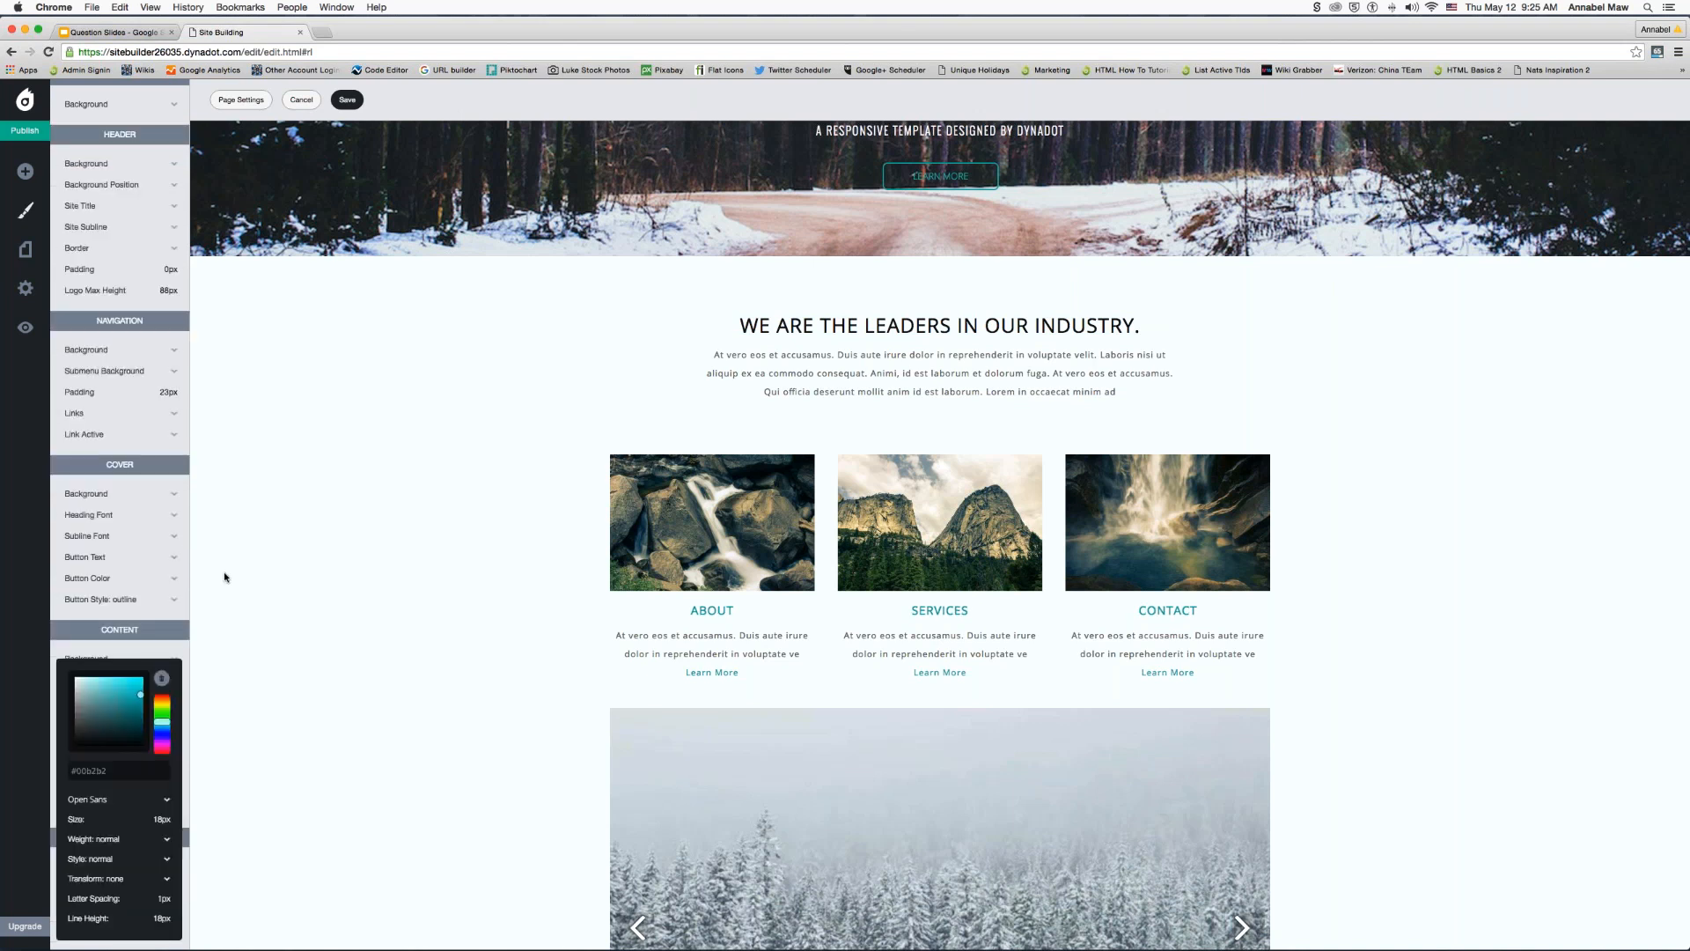
left_click(234, 762)
- Increase the content section's padding to 100px
scroll(133, 701, "down", 2)
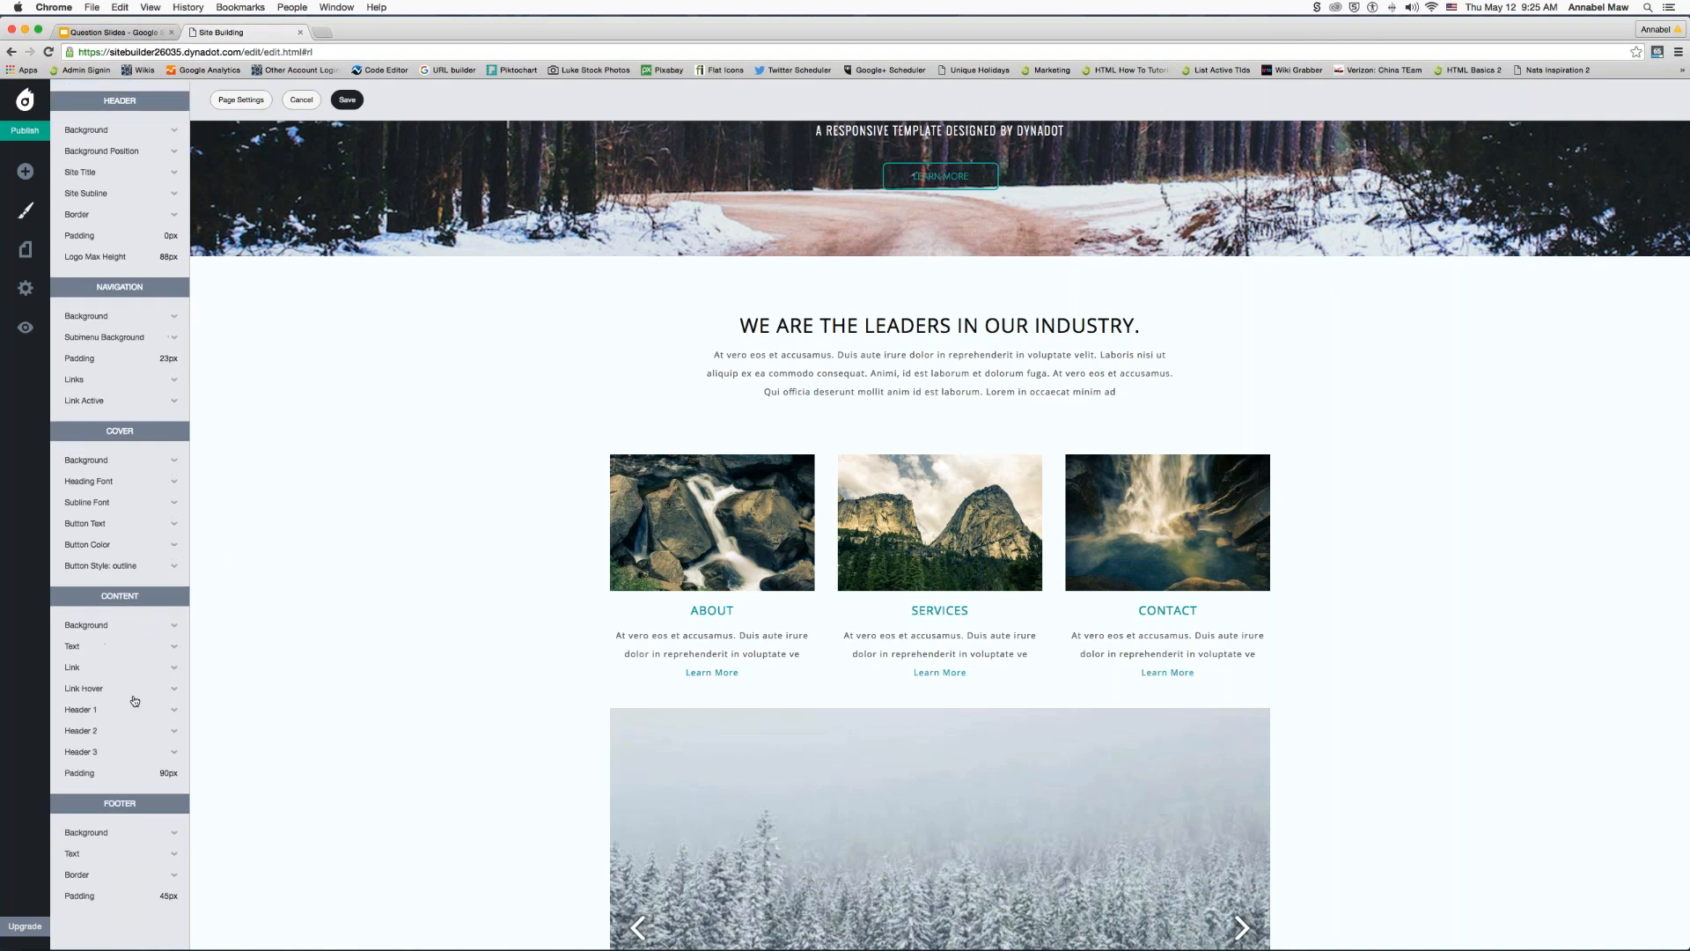
mouse_move(127, 776)
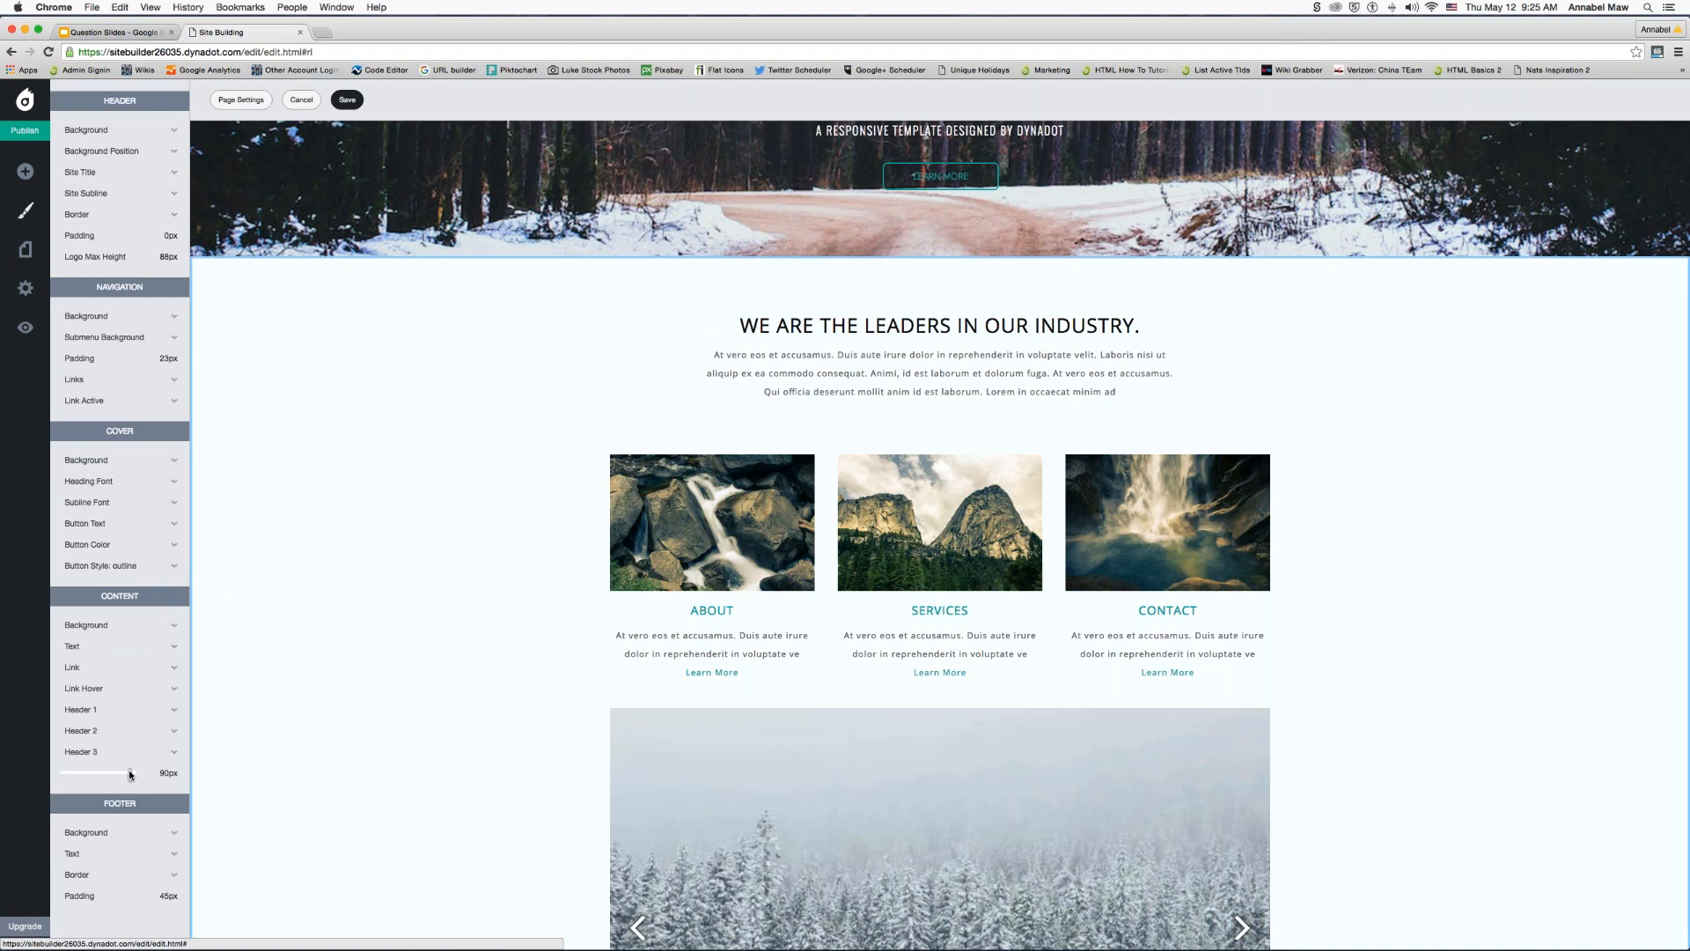
left_click_drag(130, 774, 316, 773)
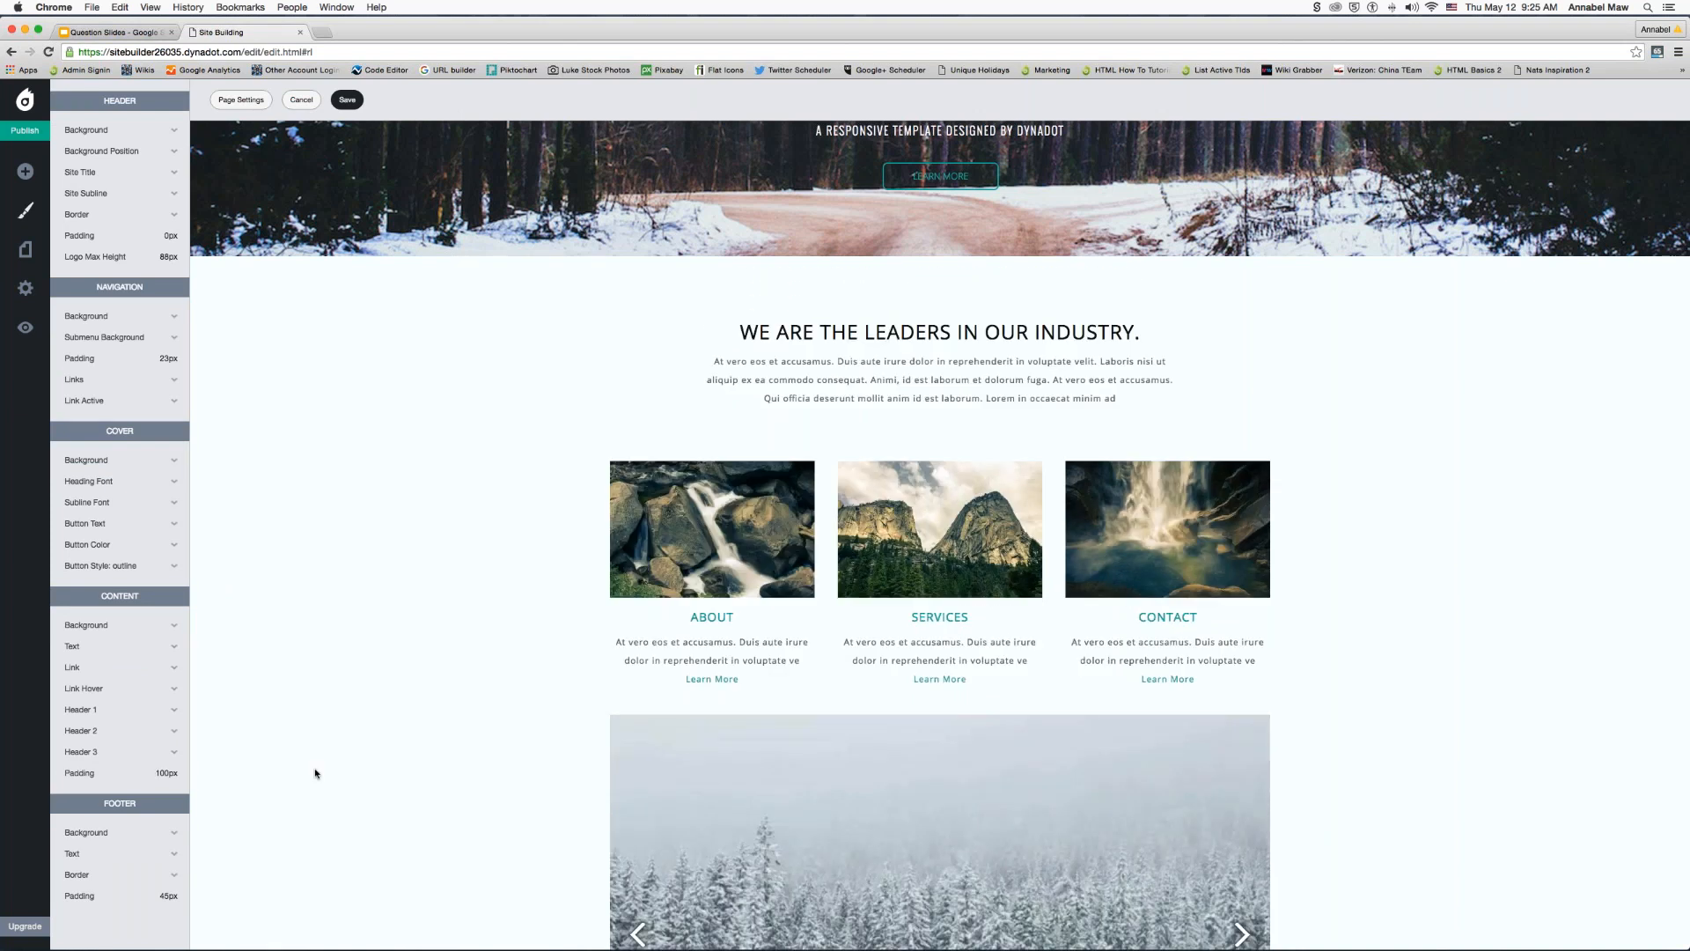
scroll(315, 773, "down", 5)
mouse_move(138, 773)
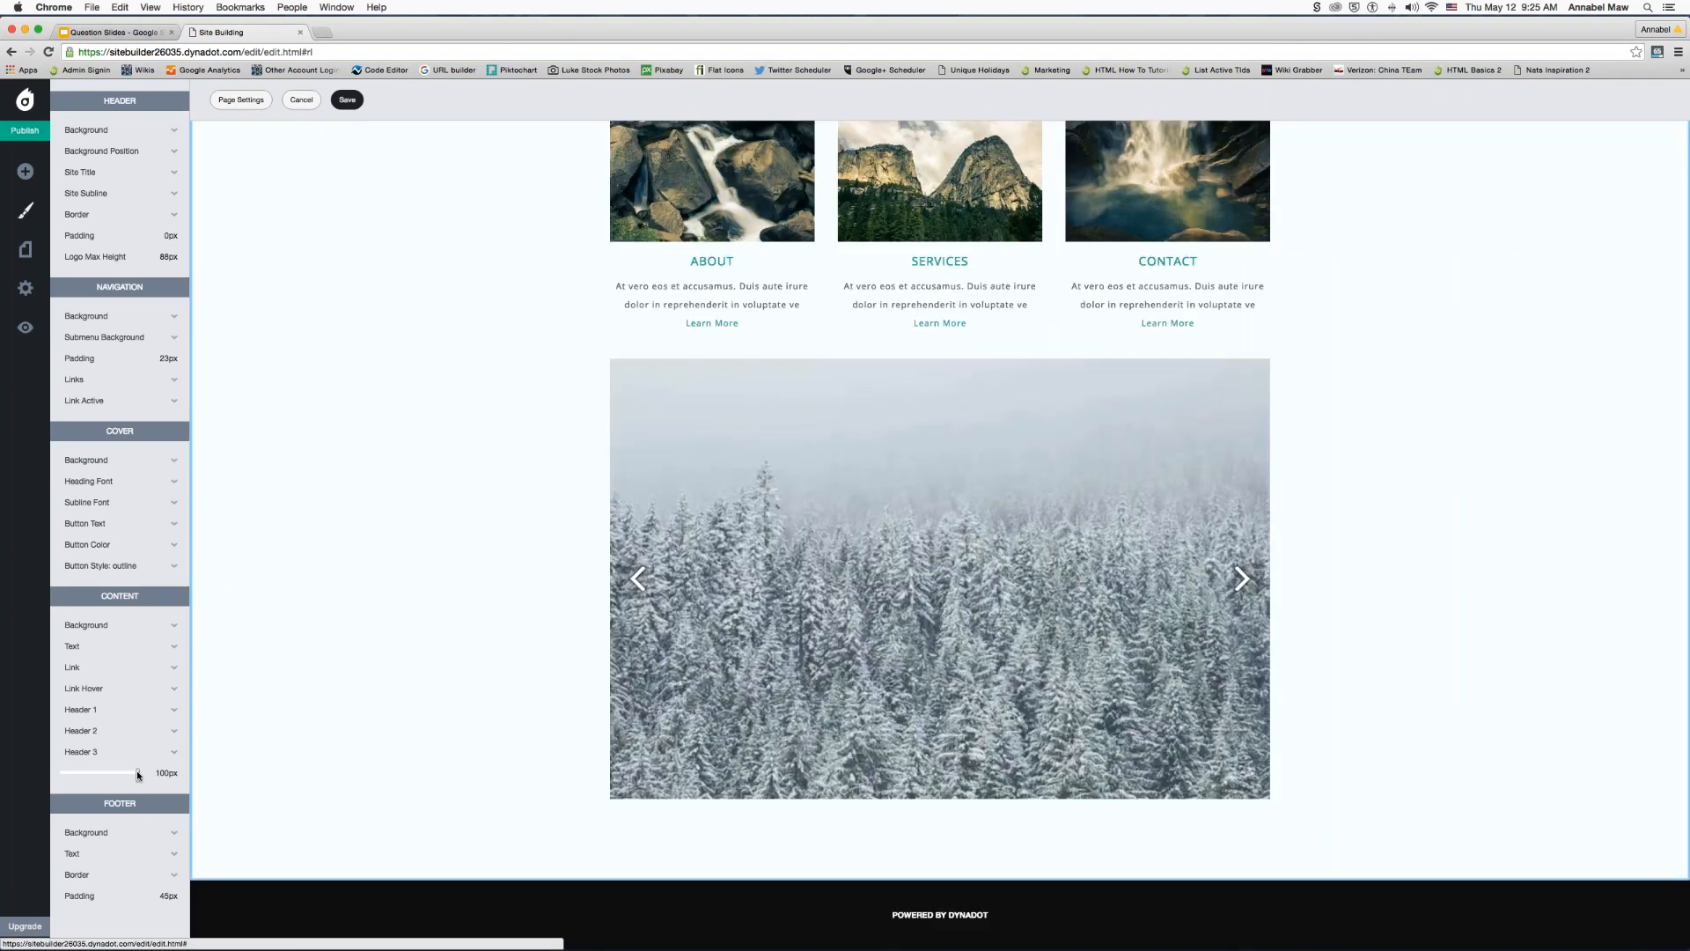
mouse_move(138, 774)
left_mouse_down()
mouse_move(72, 773)
mouse_move(157, 777)
left_mouse_up()
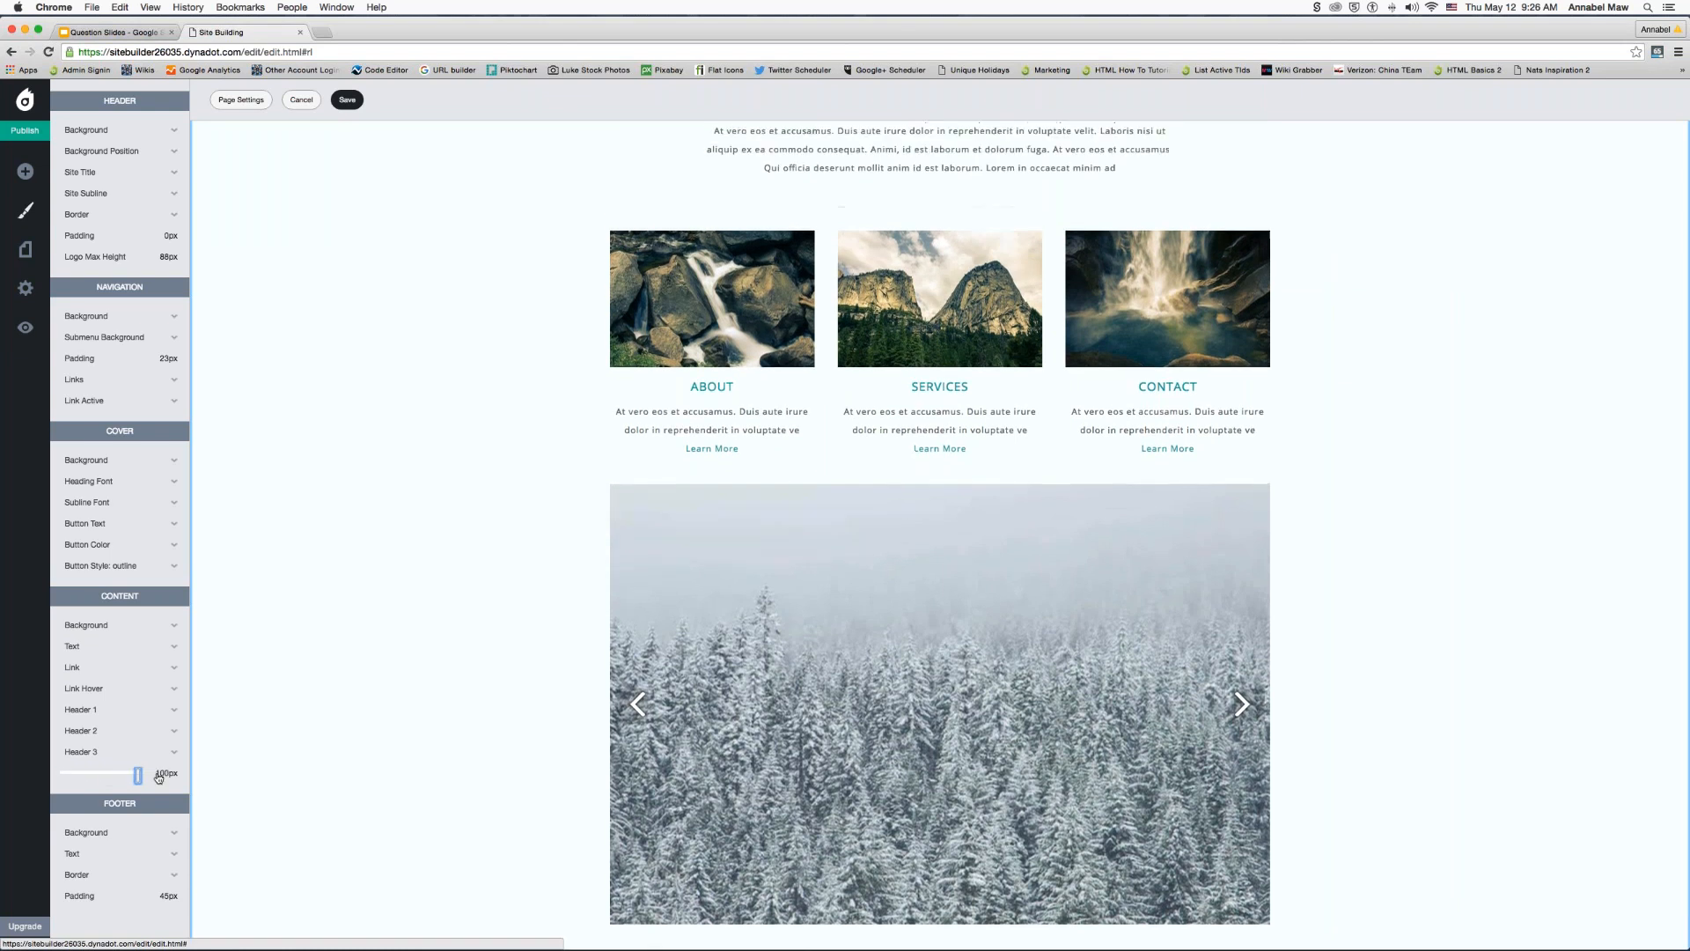
- Save the style changes and review the page from the footer back up to the cover
scroll(308, 792, "down", 3)
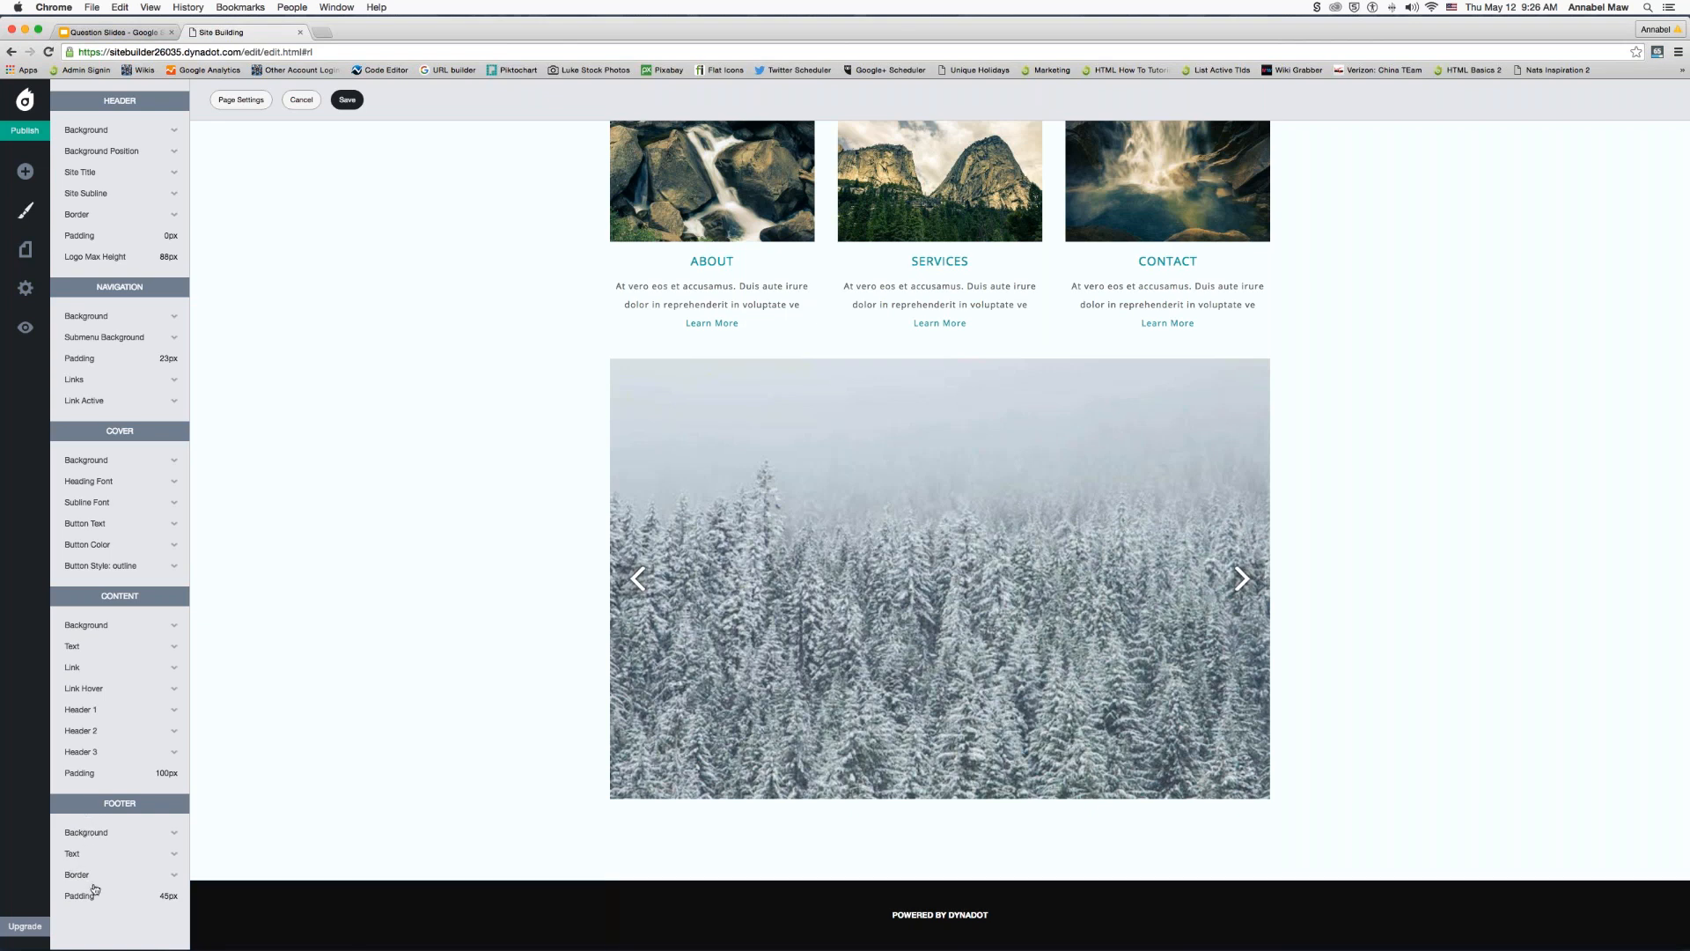
mouse_move(104, 899)
scroll(135, 554, "up", 2)
left_click(348, 100)
scroll(374, 228, "up", 4)
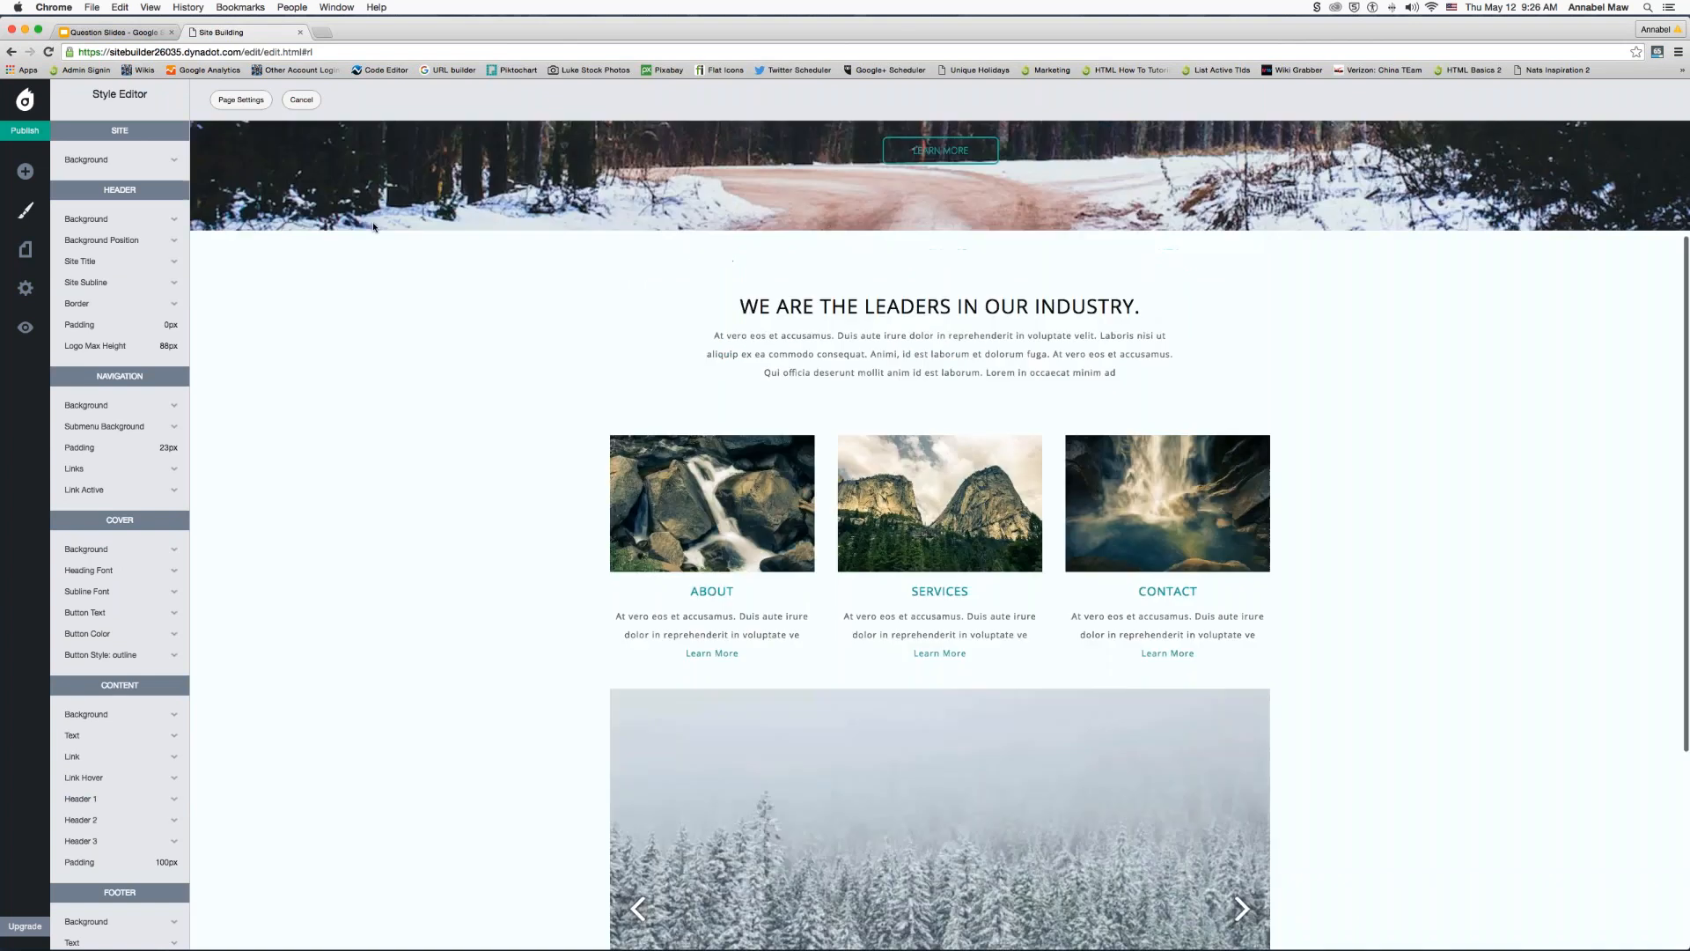
scroll(388, 299, "up", 3)
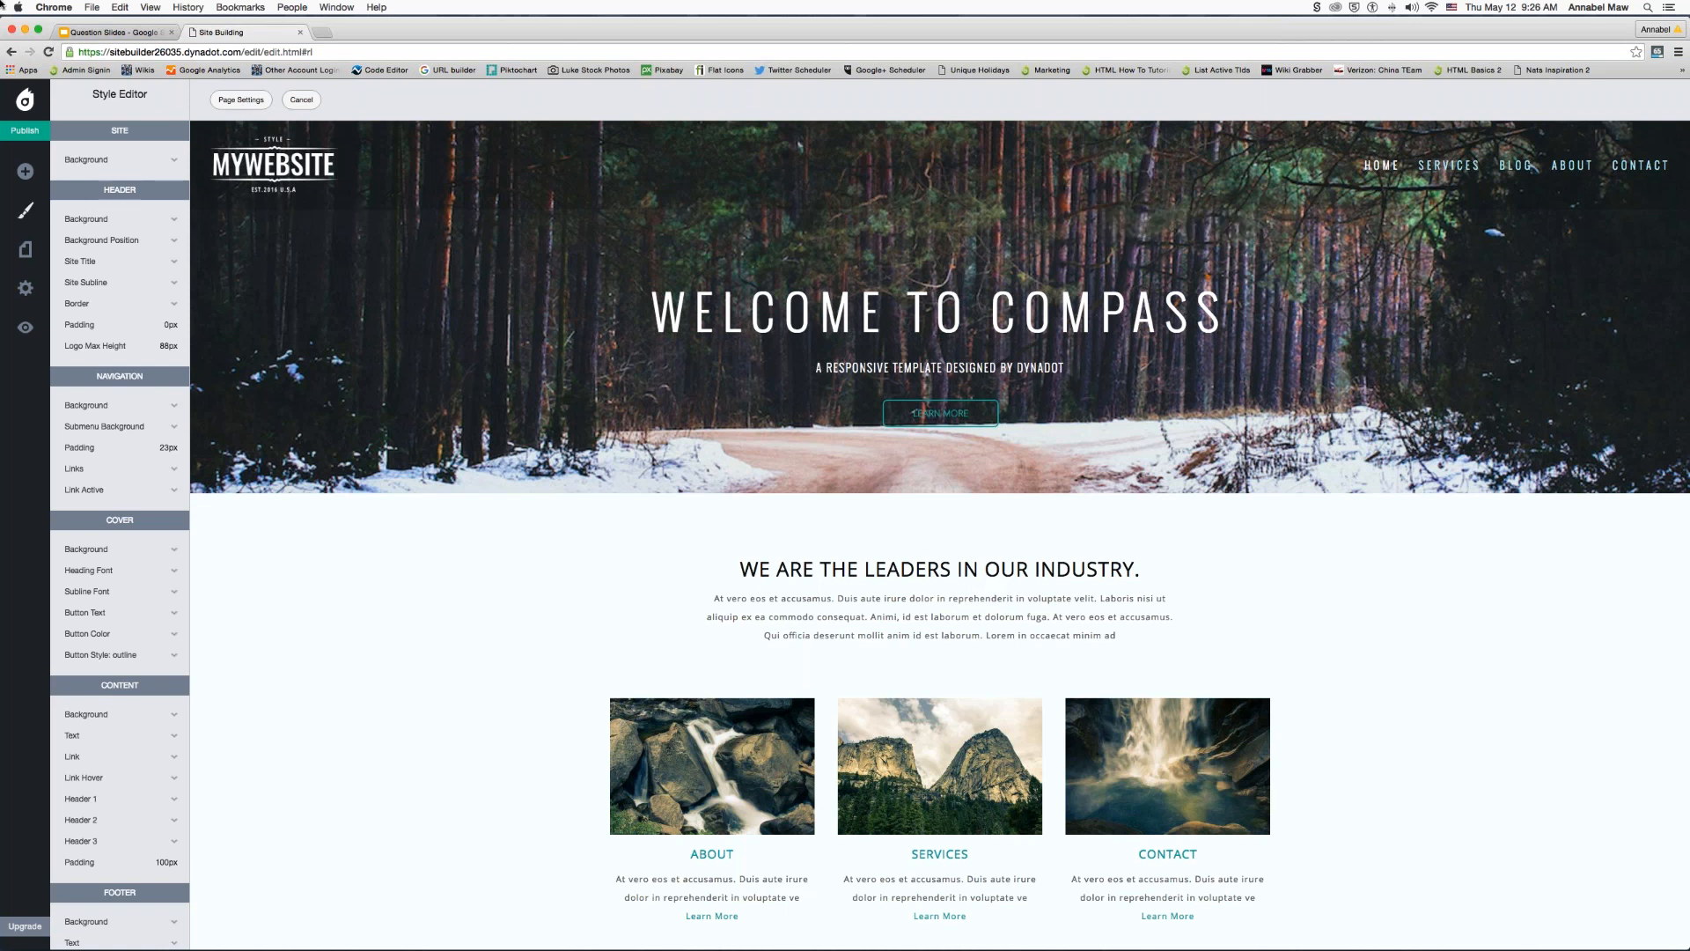
- Switch to the Question Slides presentation in Google Slides and start presenting it from the Enter To Win slide
left_click(117, 33)
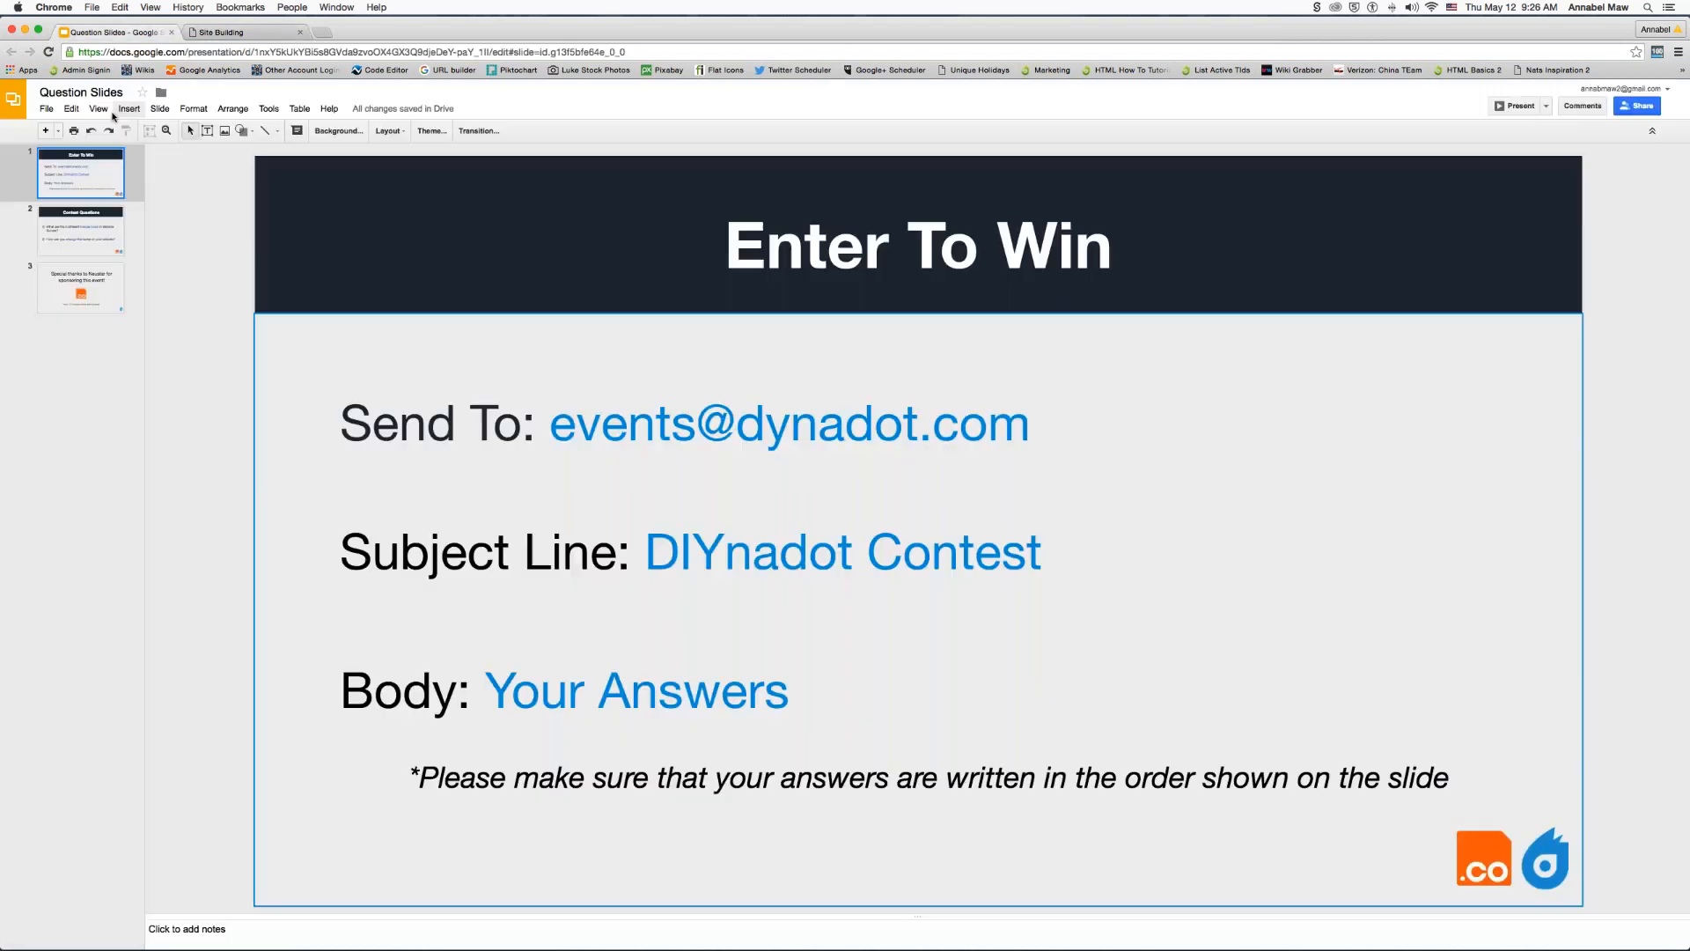
left_click(1515, 106)
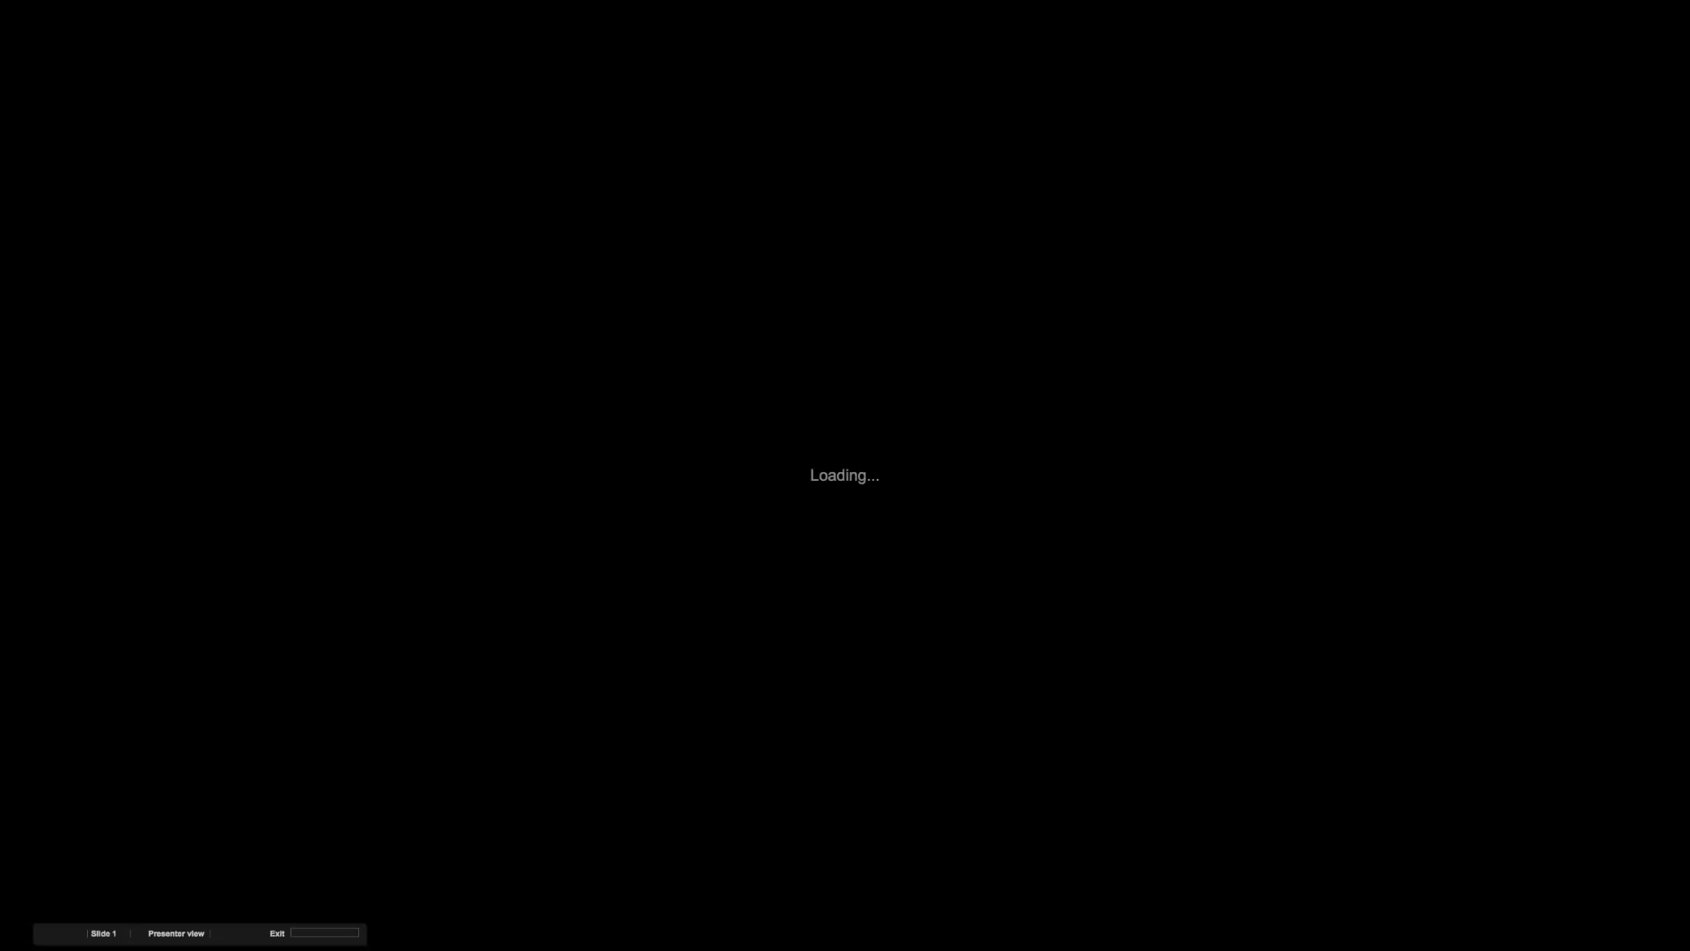